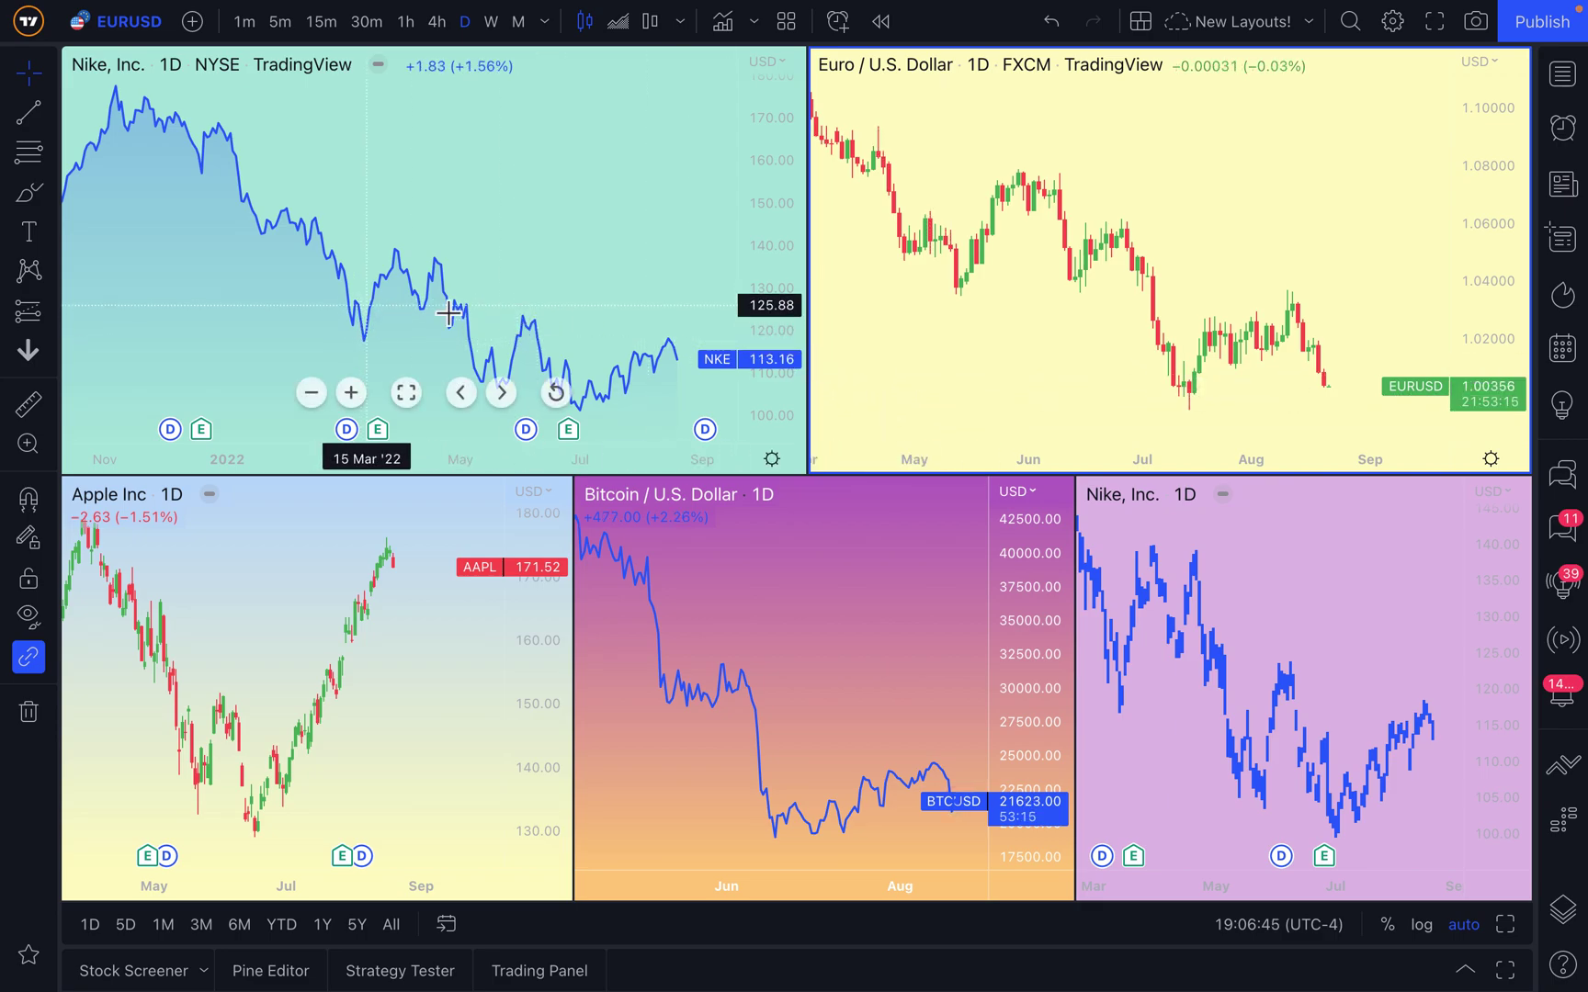
- Keep the five-chart grid layout and activate the Nike, EUR/USD, Apple and Bitcoin charts in turn
{"action": "left_click", "coordinate": [1141, 22]}
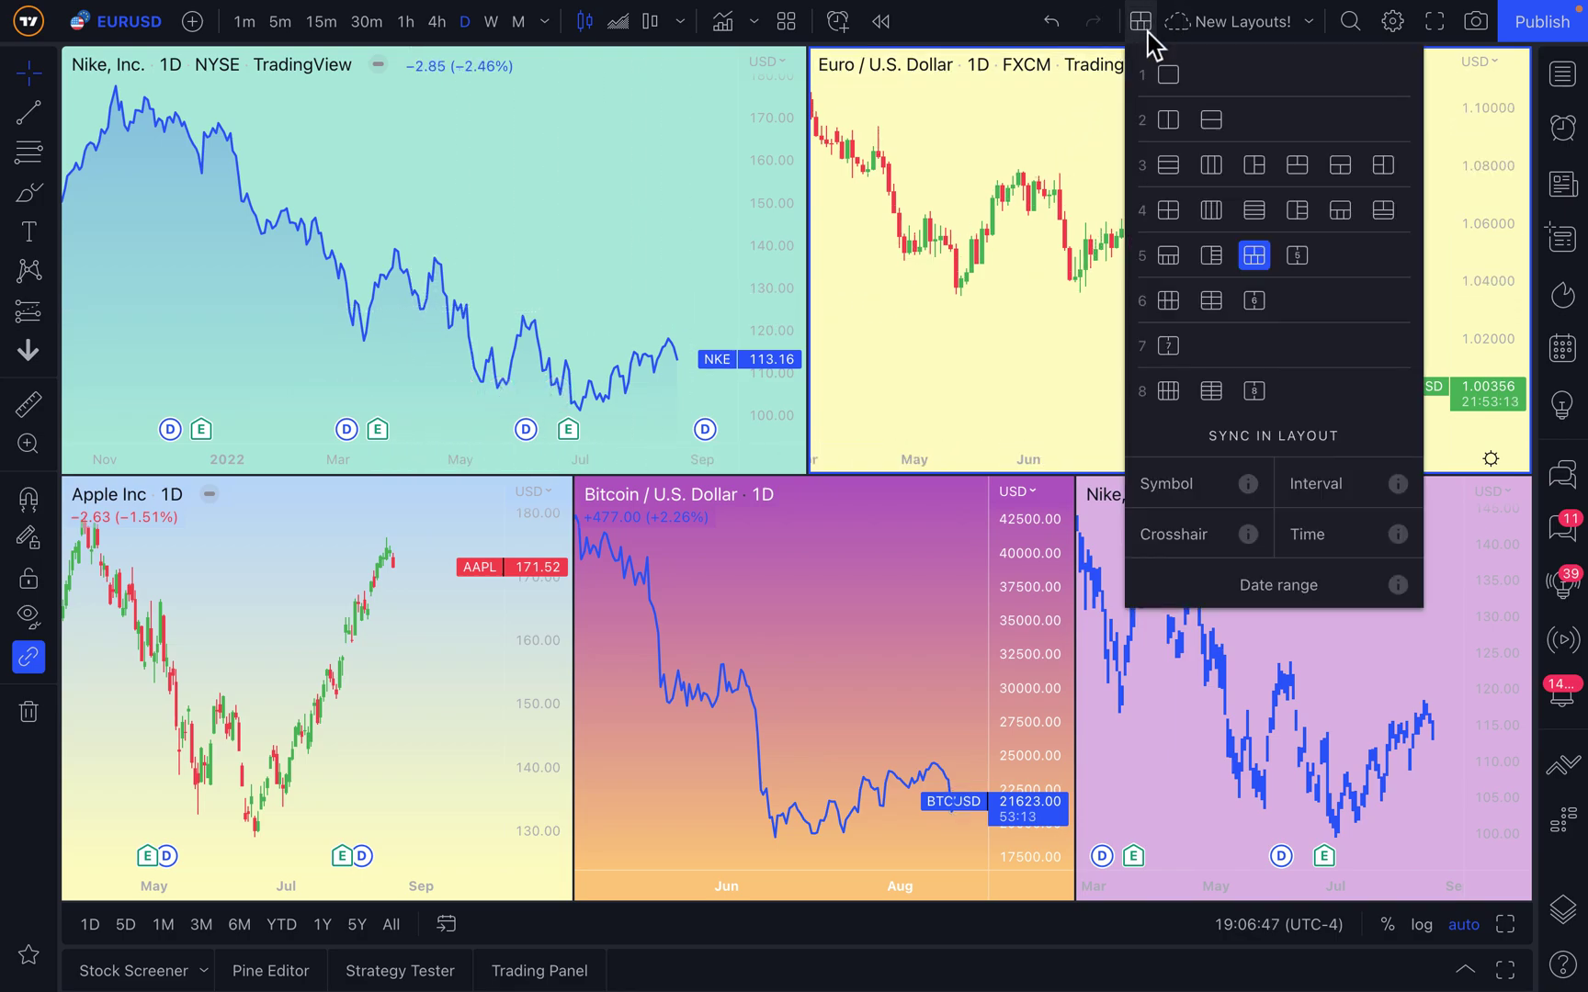
{"action": "left_click", "coordinate": [1259, 257]}
{"action": "left_click", "coordinate": [485, 198]}
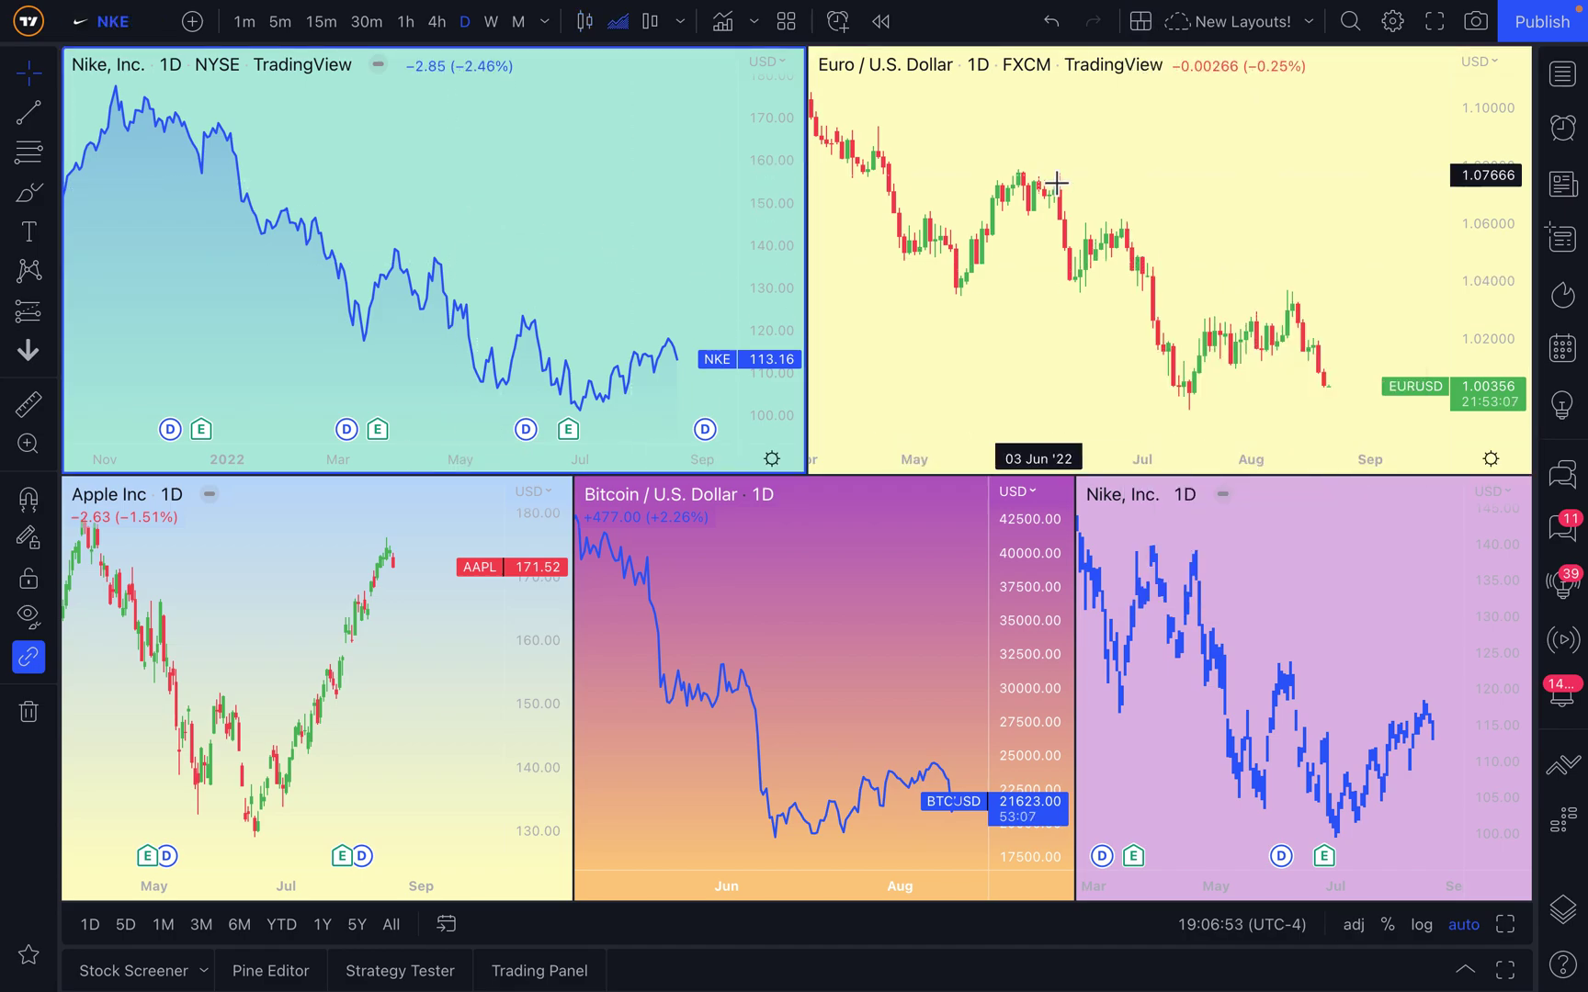
{"action": "left_click", "coordinate": [1153, 161]}
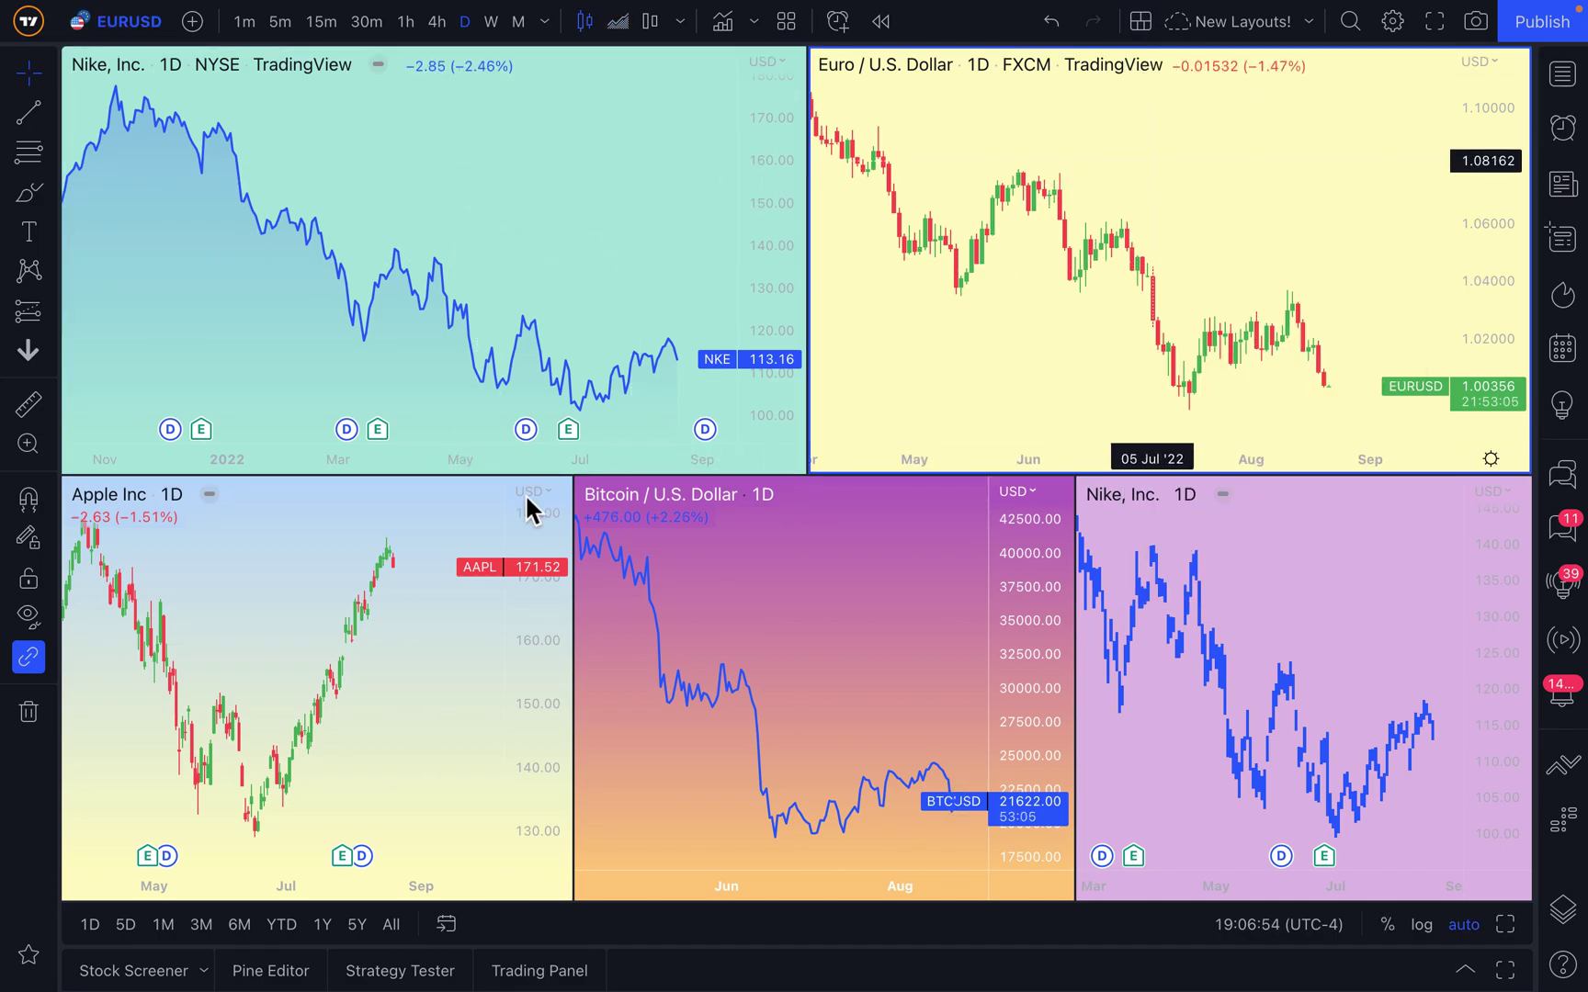
{"action": "left_click", "coordinate": [421, 628]}
{"action": "left_click", "coordinate": [717, 614]}
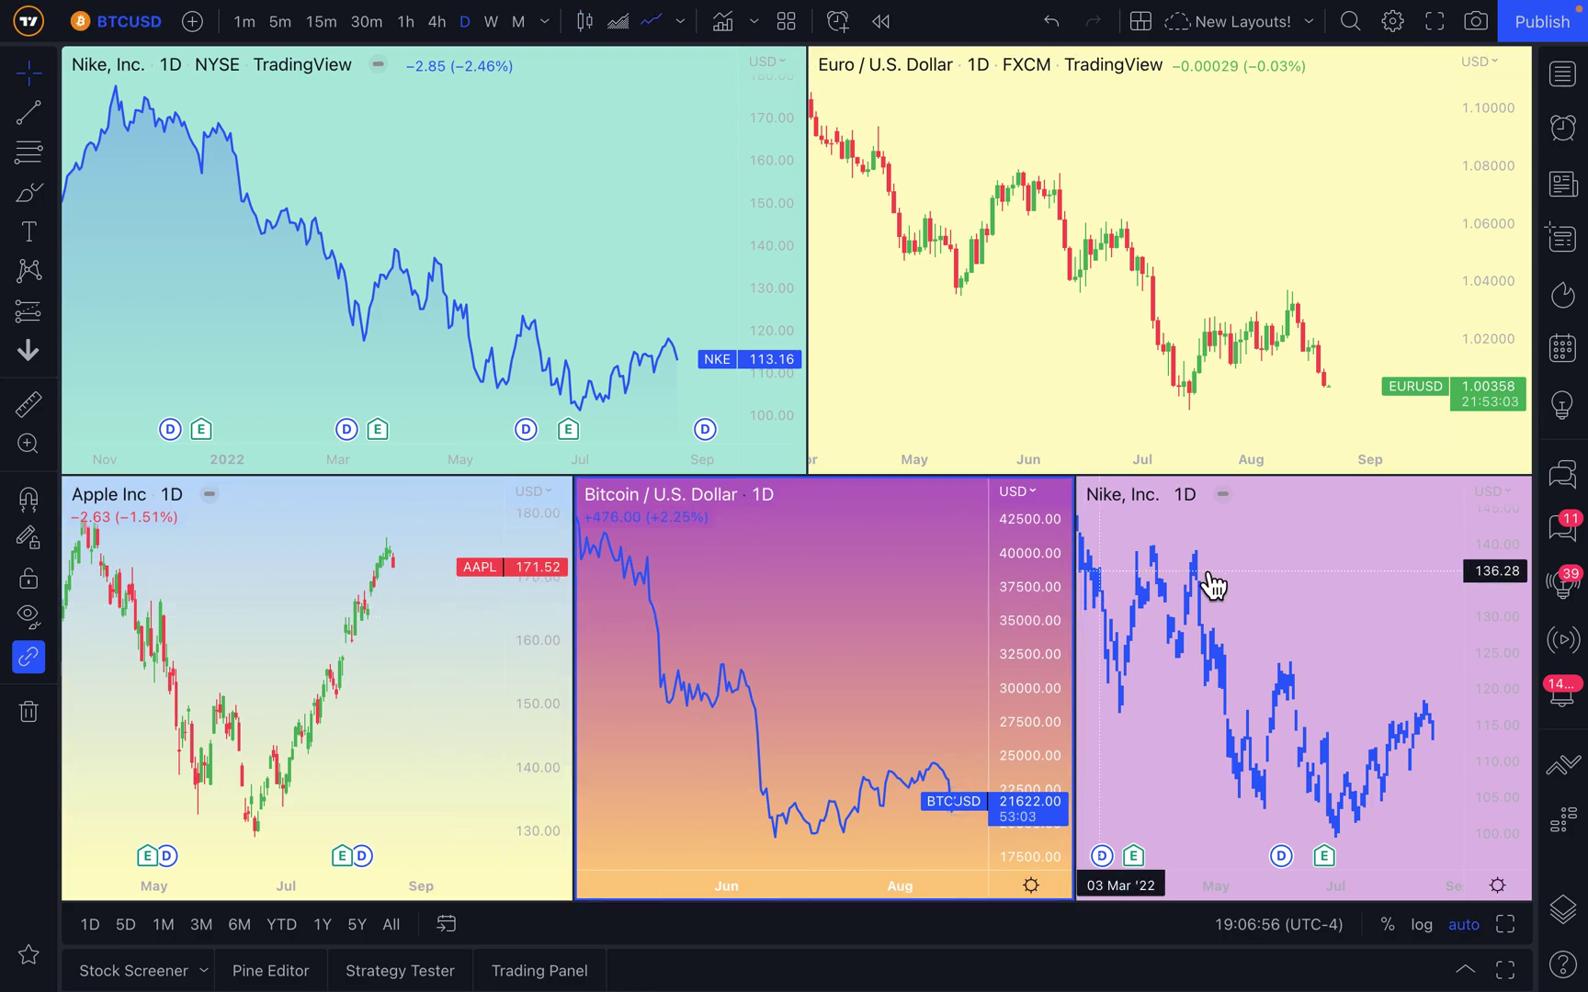
{"action": "left_click", "coordinate": [382, 520]}
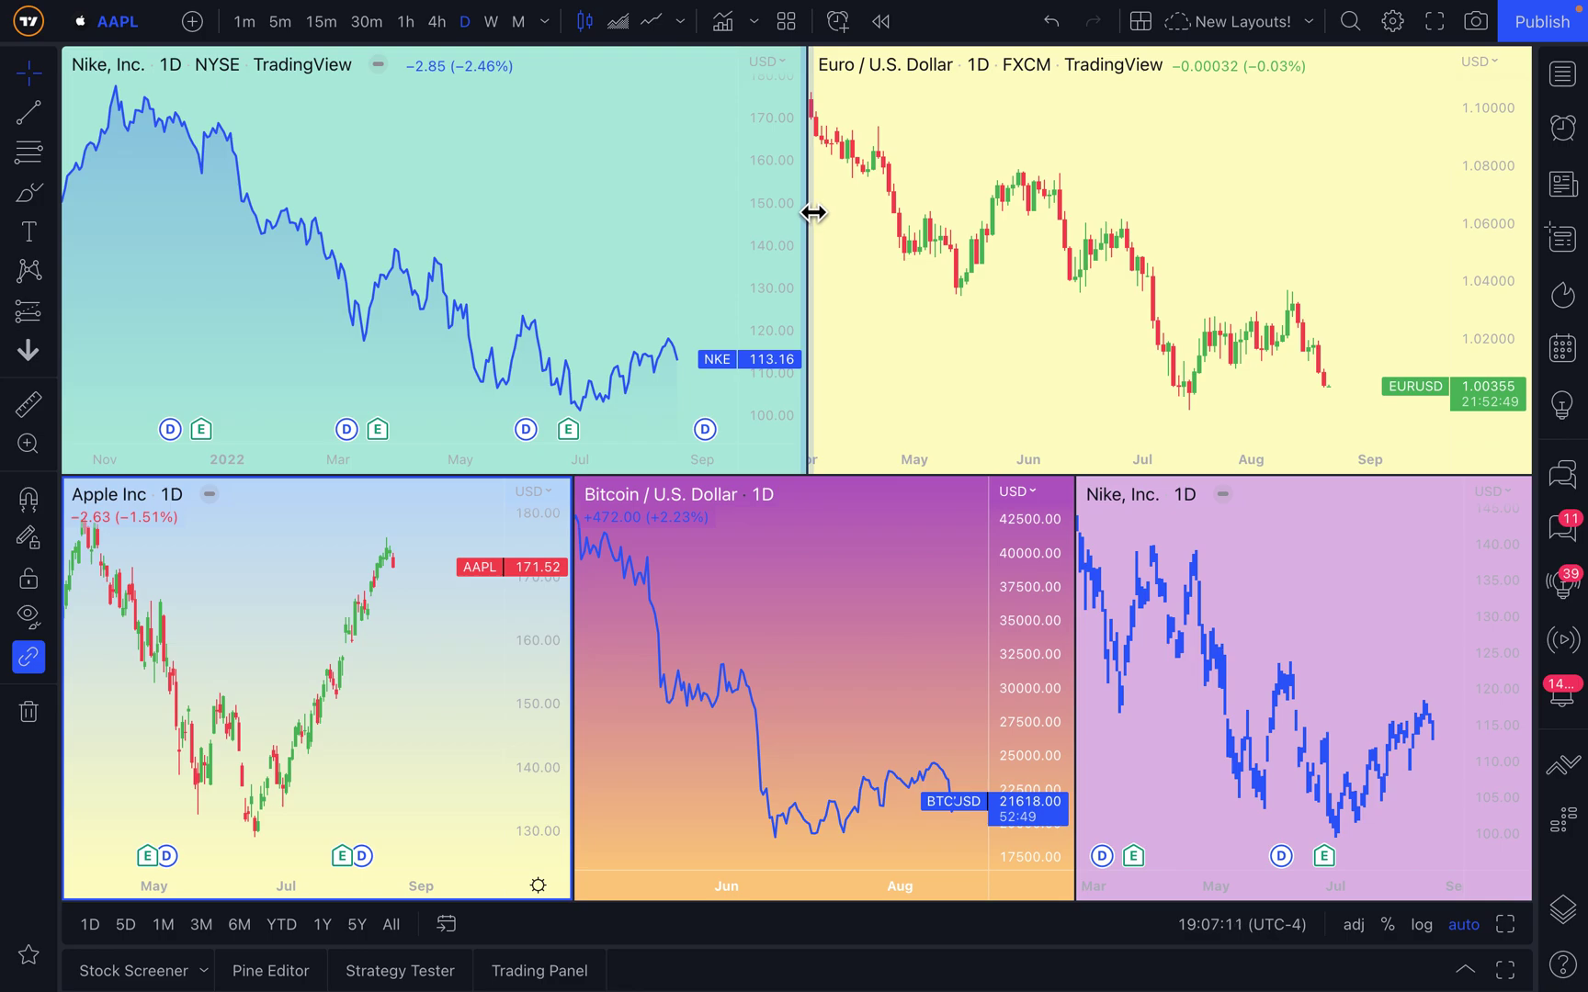
- Widen the EUR/USD pane at Nike's expense and make the top chart row taller
{"action": "left_click_drag", "start_coordinate": [813, 220], "coordinate": [598, 237]}
{"action": "left_click_drag", "start_coordinate": [700, 244], "coordinate": [574, 269]}
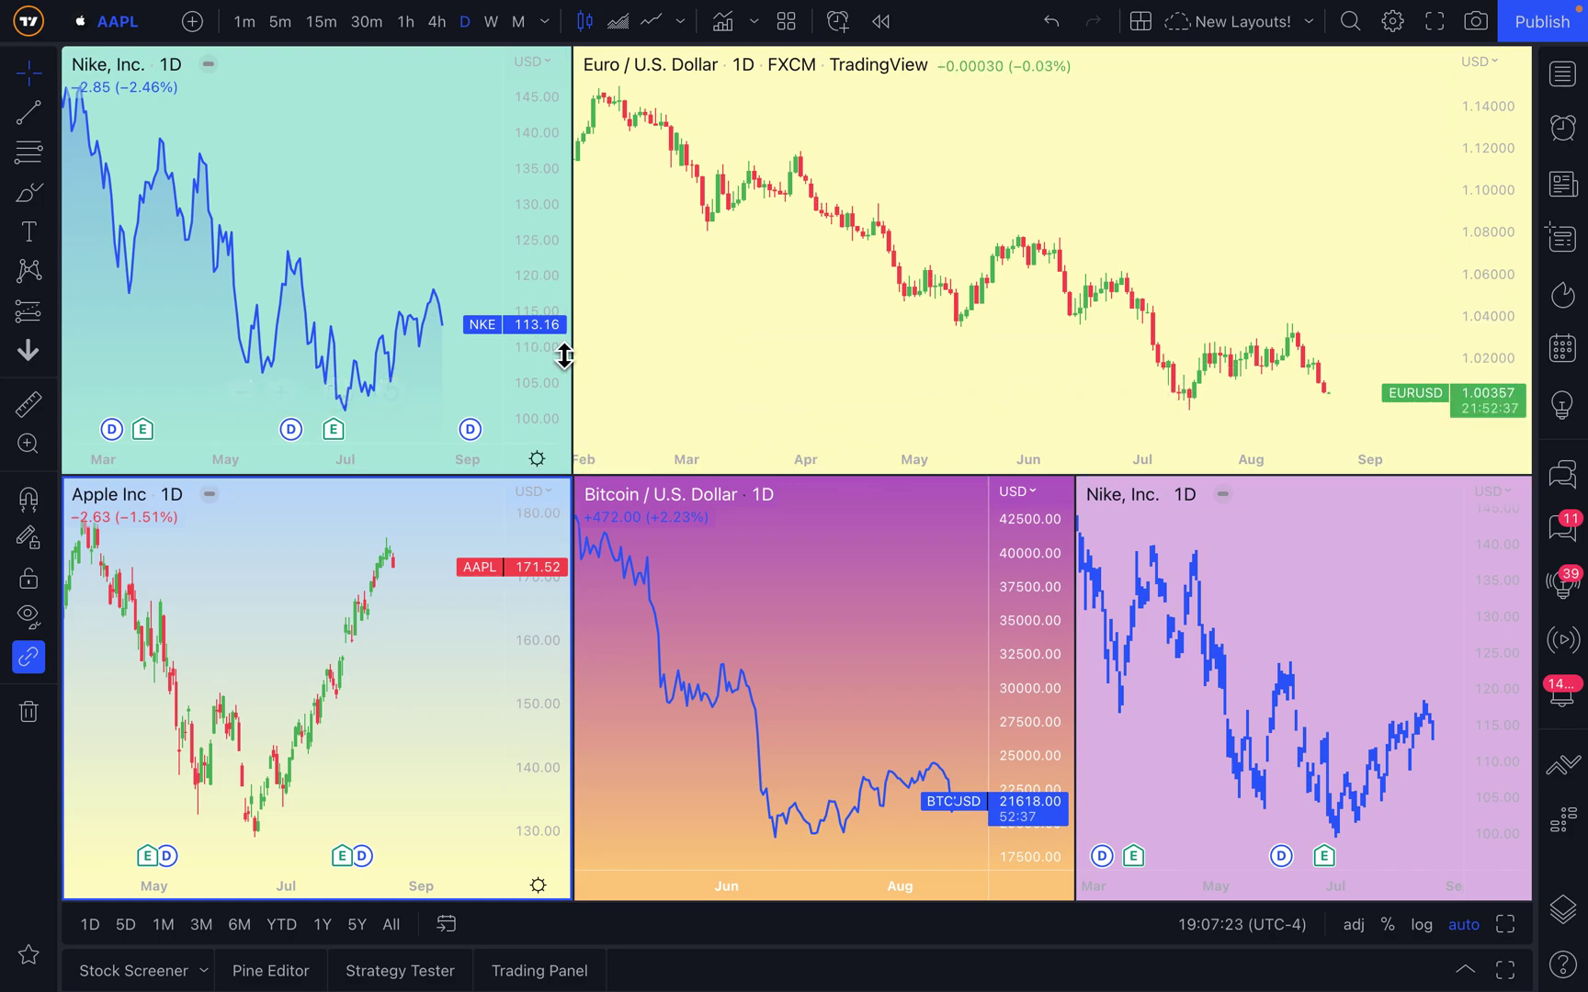
{"action": "mouse_move", "coordinate": [903, 482]}
{"action": "left_mouse_down"}
{"action": "mouse_move", "coordinate": [917, 241]}
{"action": "mouse_move", "coordinate": [906, 567]}
{"action": "mouse_move", "coordinate": [903, 512]}
{"action": "left_mouse_up"}
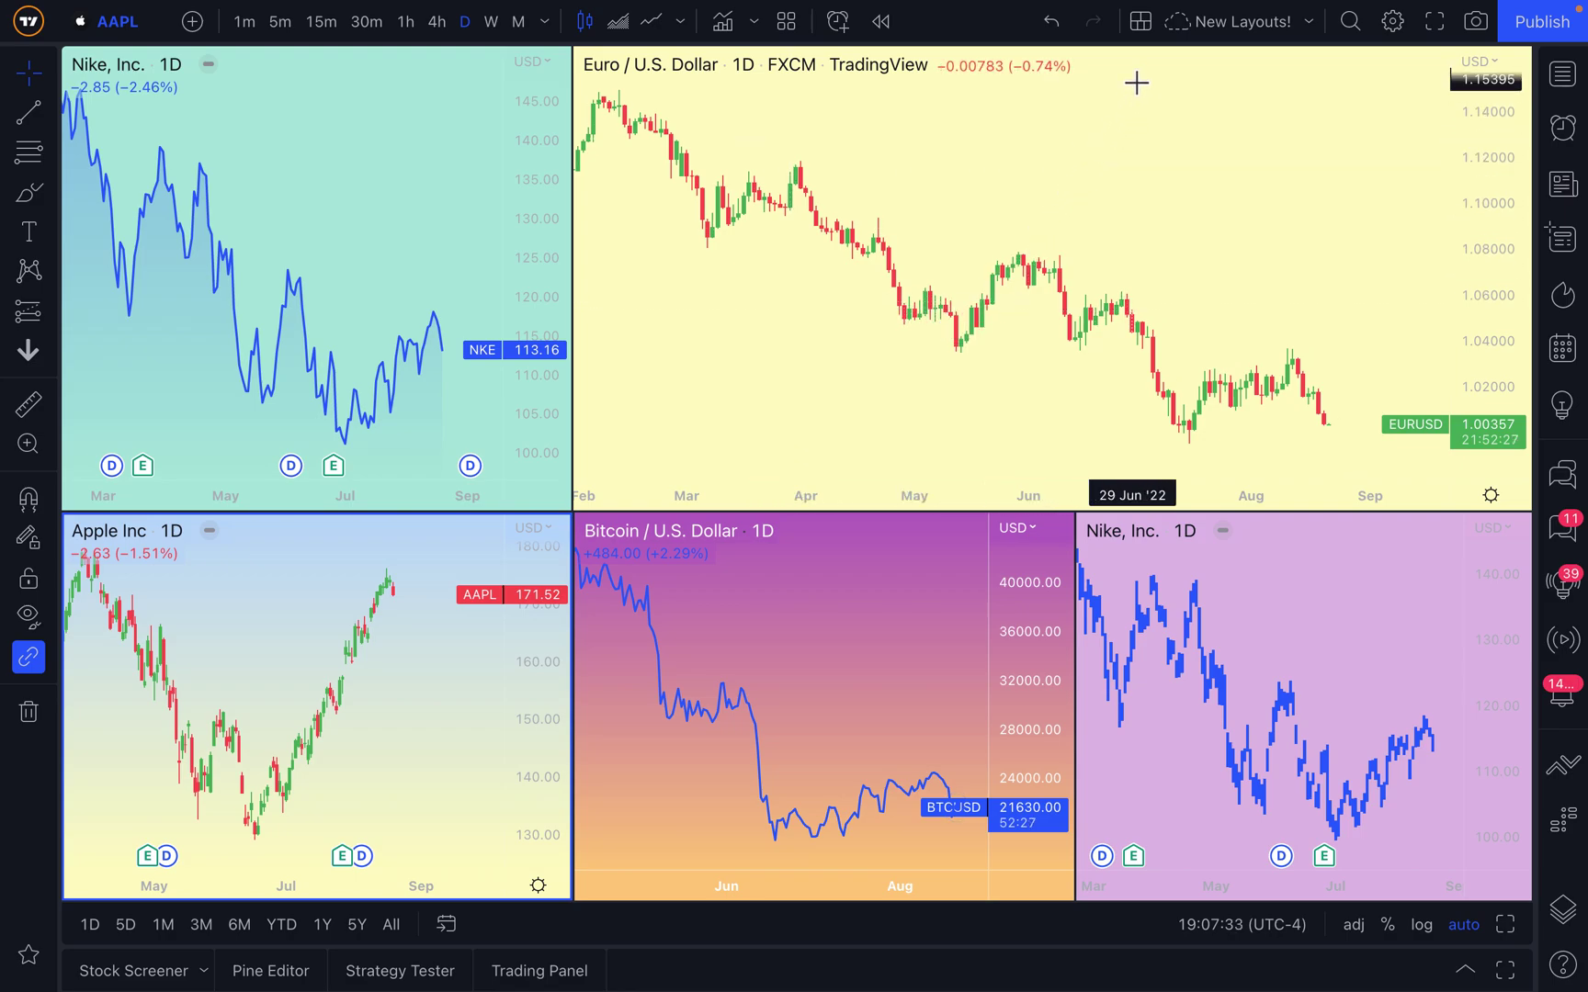
- Switch to the five-column layout and activate the first Nike, Bitcoin and second Nike charts
{"action": "left_click", "coordinate": [1138, 26]}
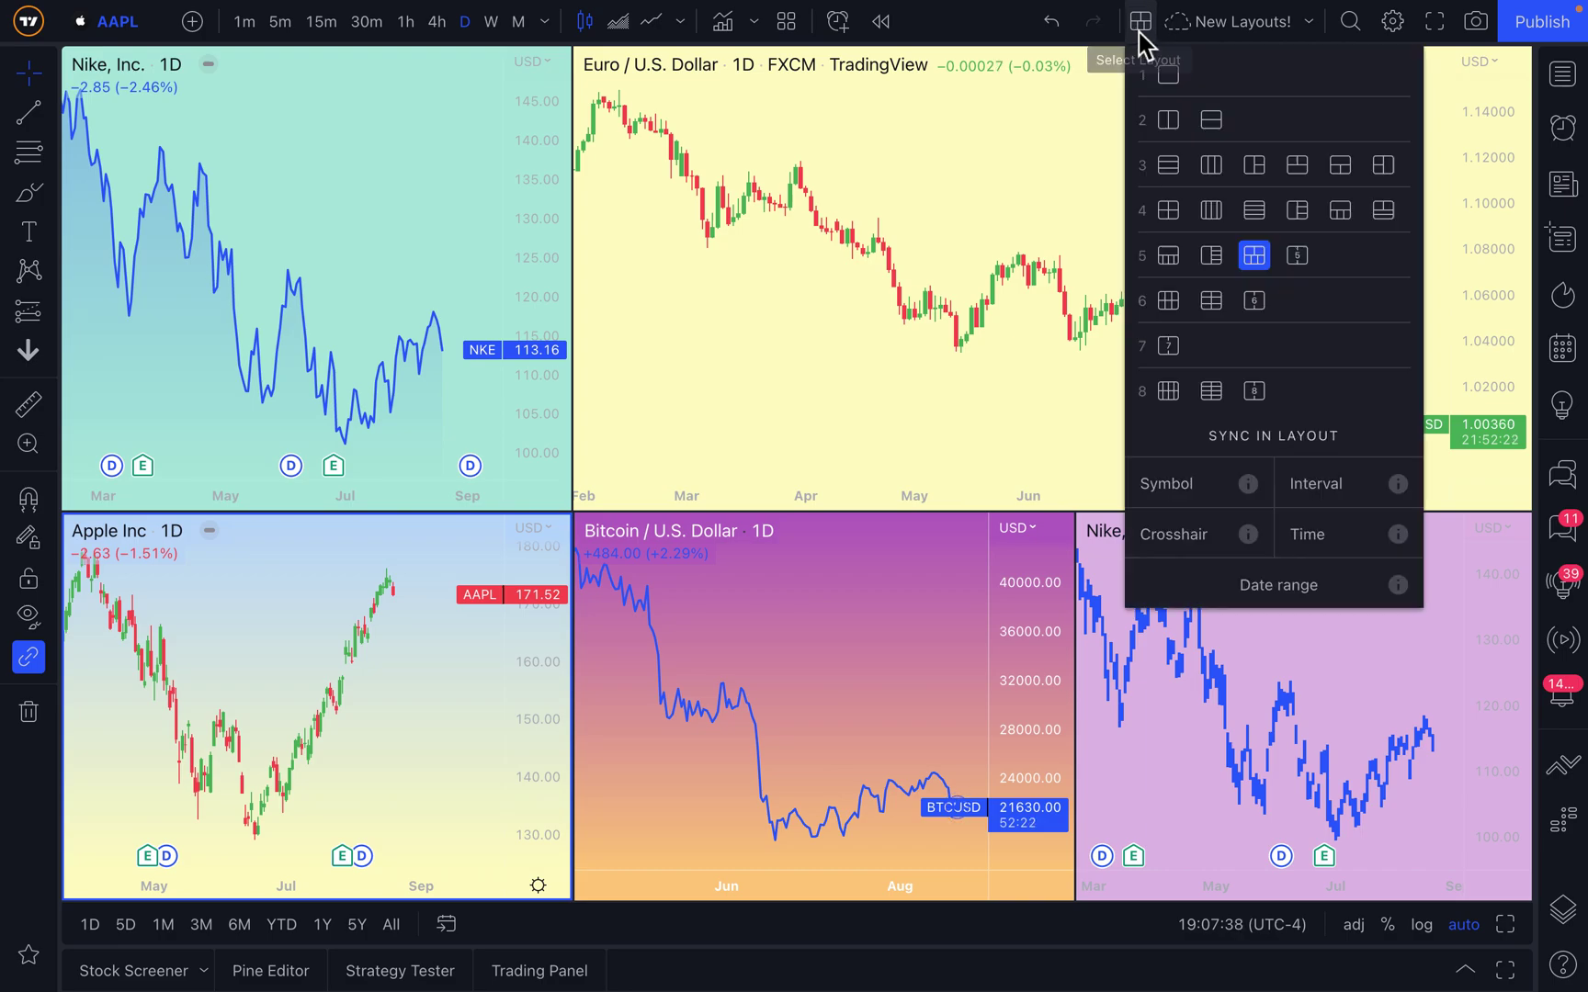
{"action": "left_click", "coordinate": [1298, 258]}
{"action": "left_click", "coordinate": [302, 259]}
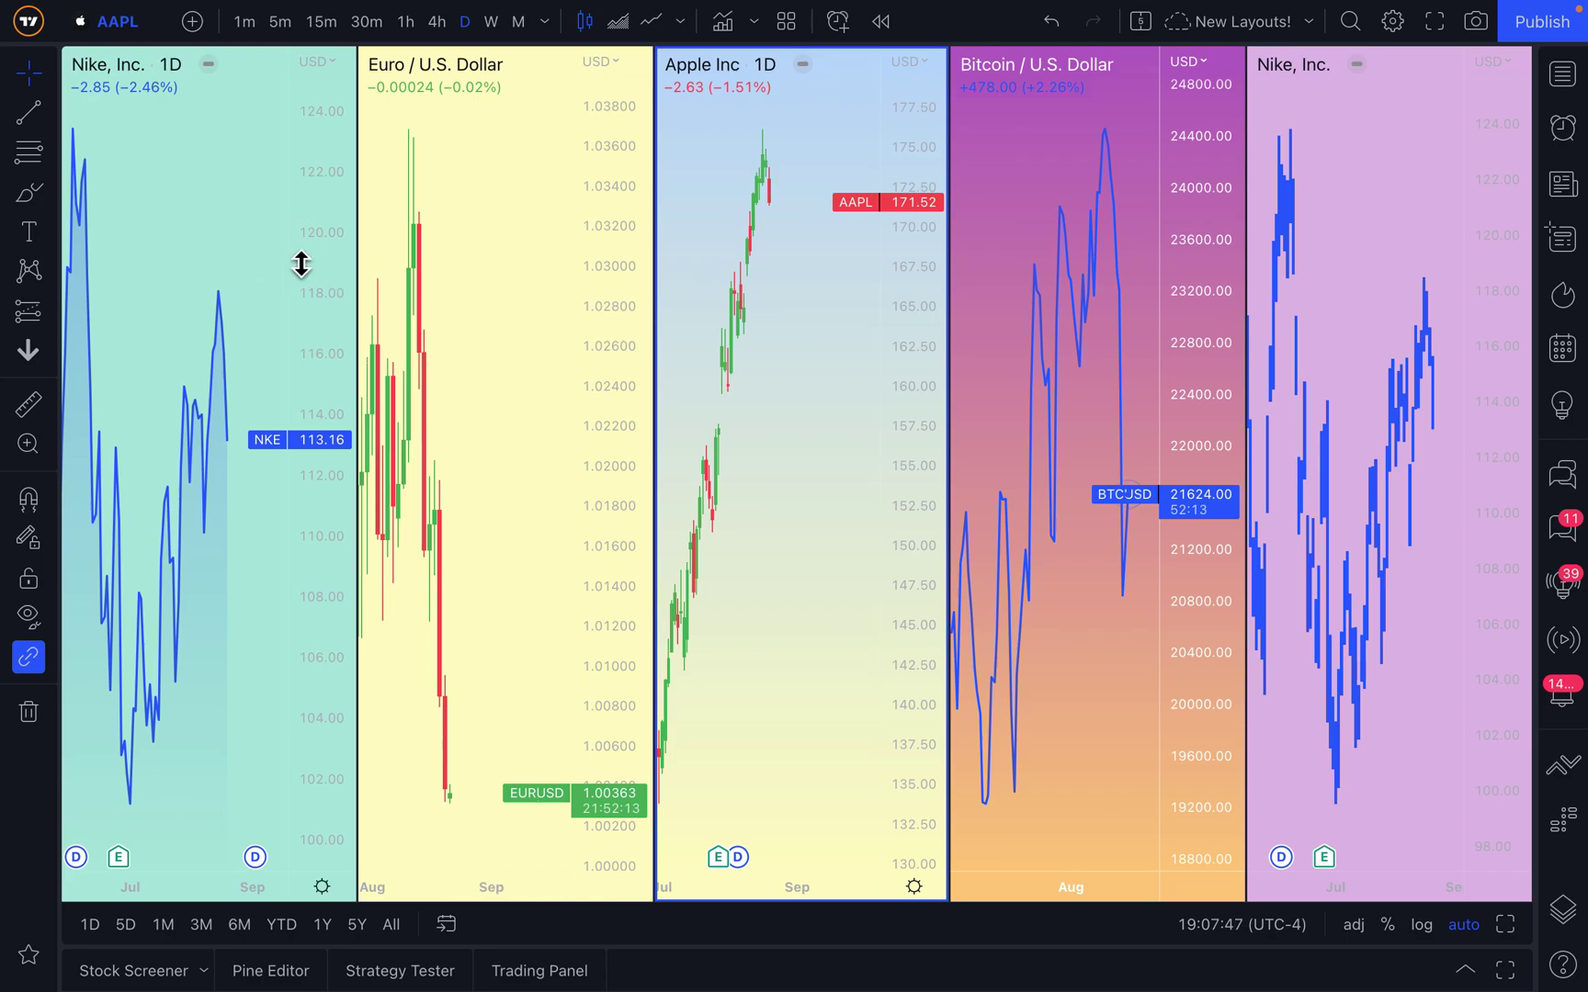
{"action": "left_click", "coordinate": [460, 259]}
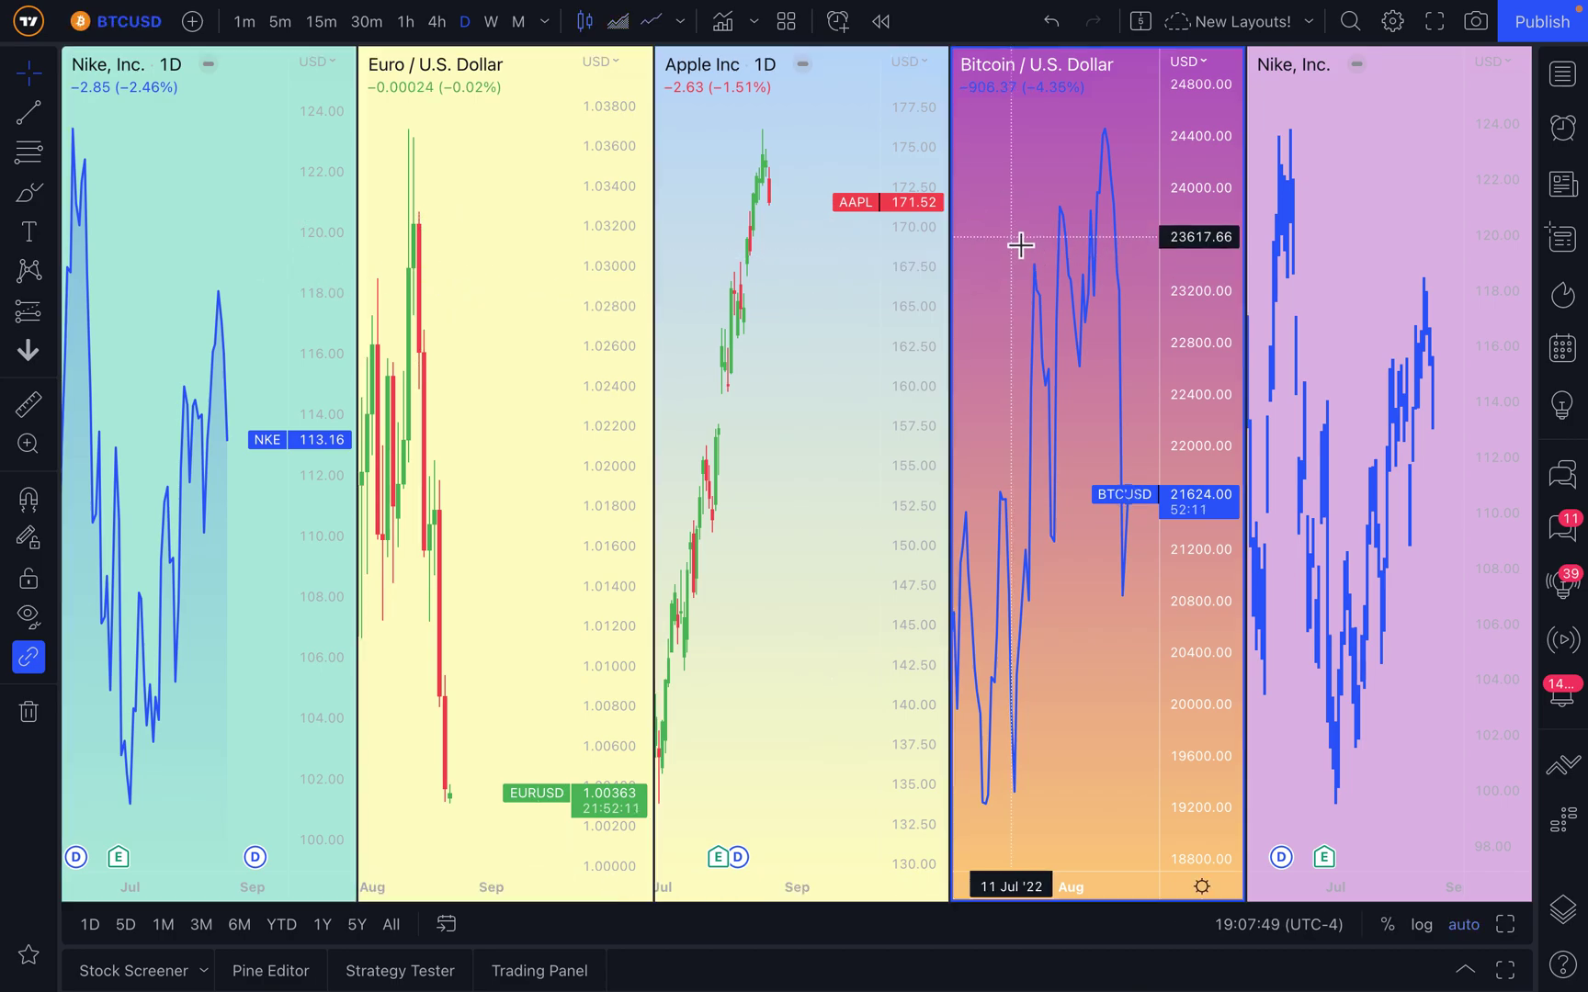
{"action": "left_click", "coordinate": [1393, 177]}
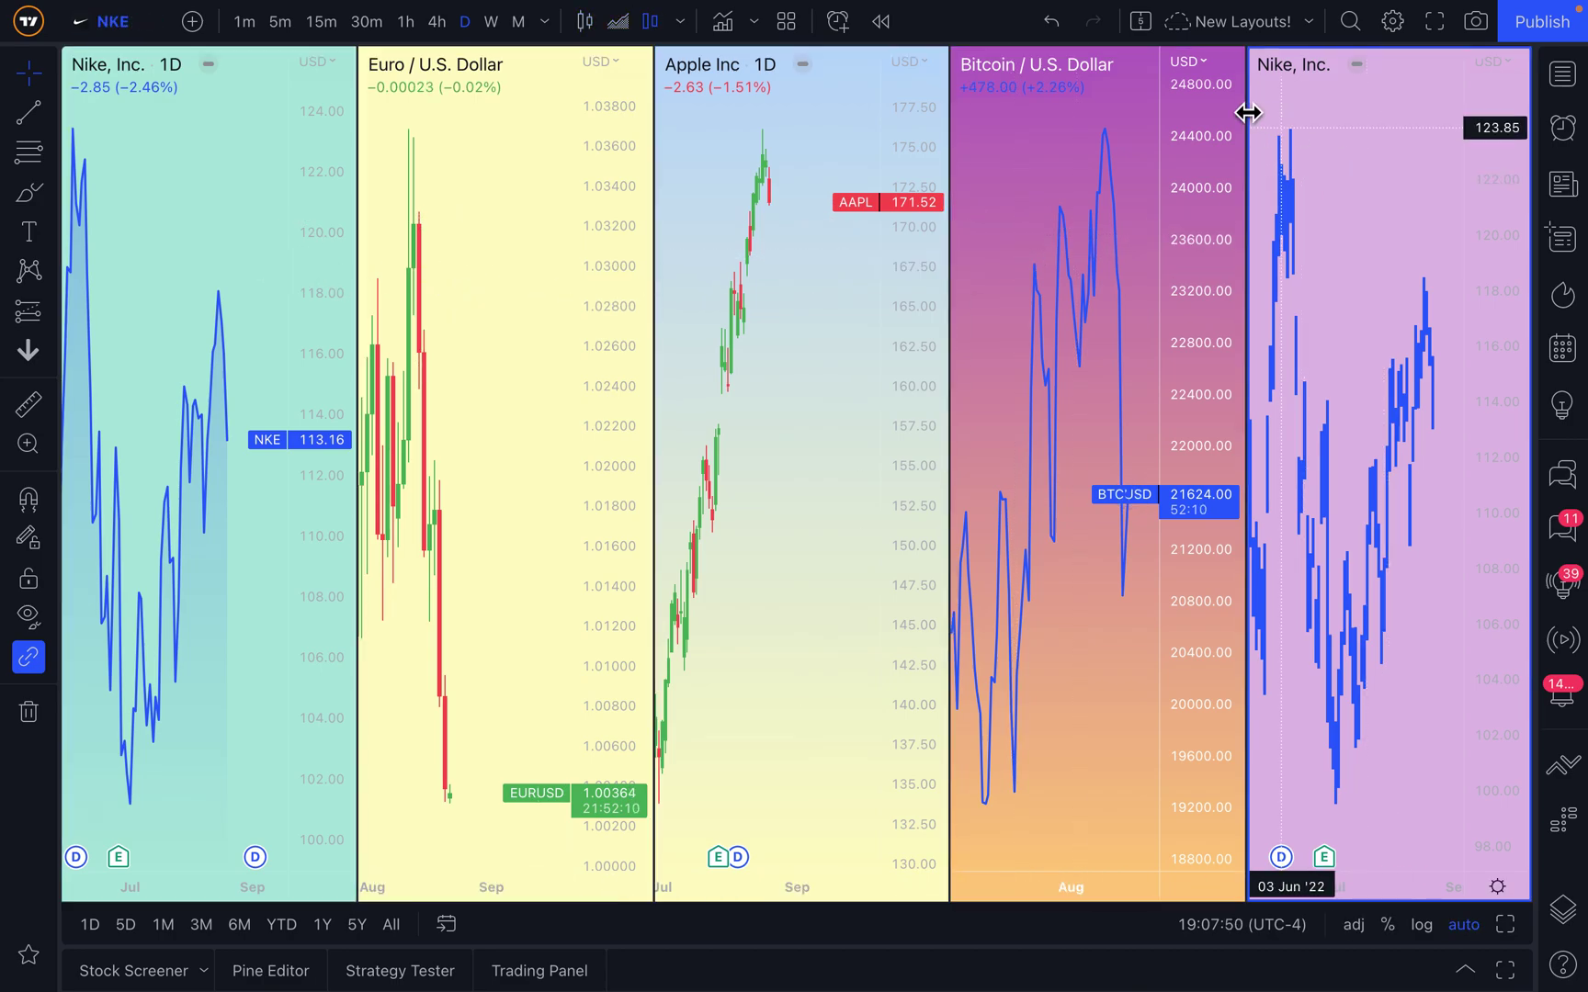
- Try the six-, seven- and eight-chart column layouts, then return to five charts two over three
{"action": "left_click", "coordinate": [1142, 25]}
{"action": "left_click", "coordinate": [1263, 310]}
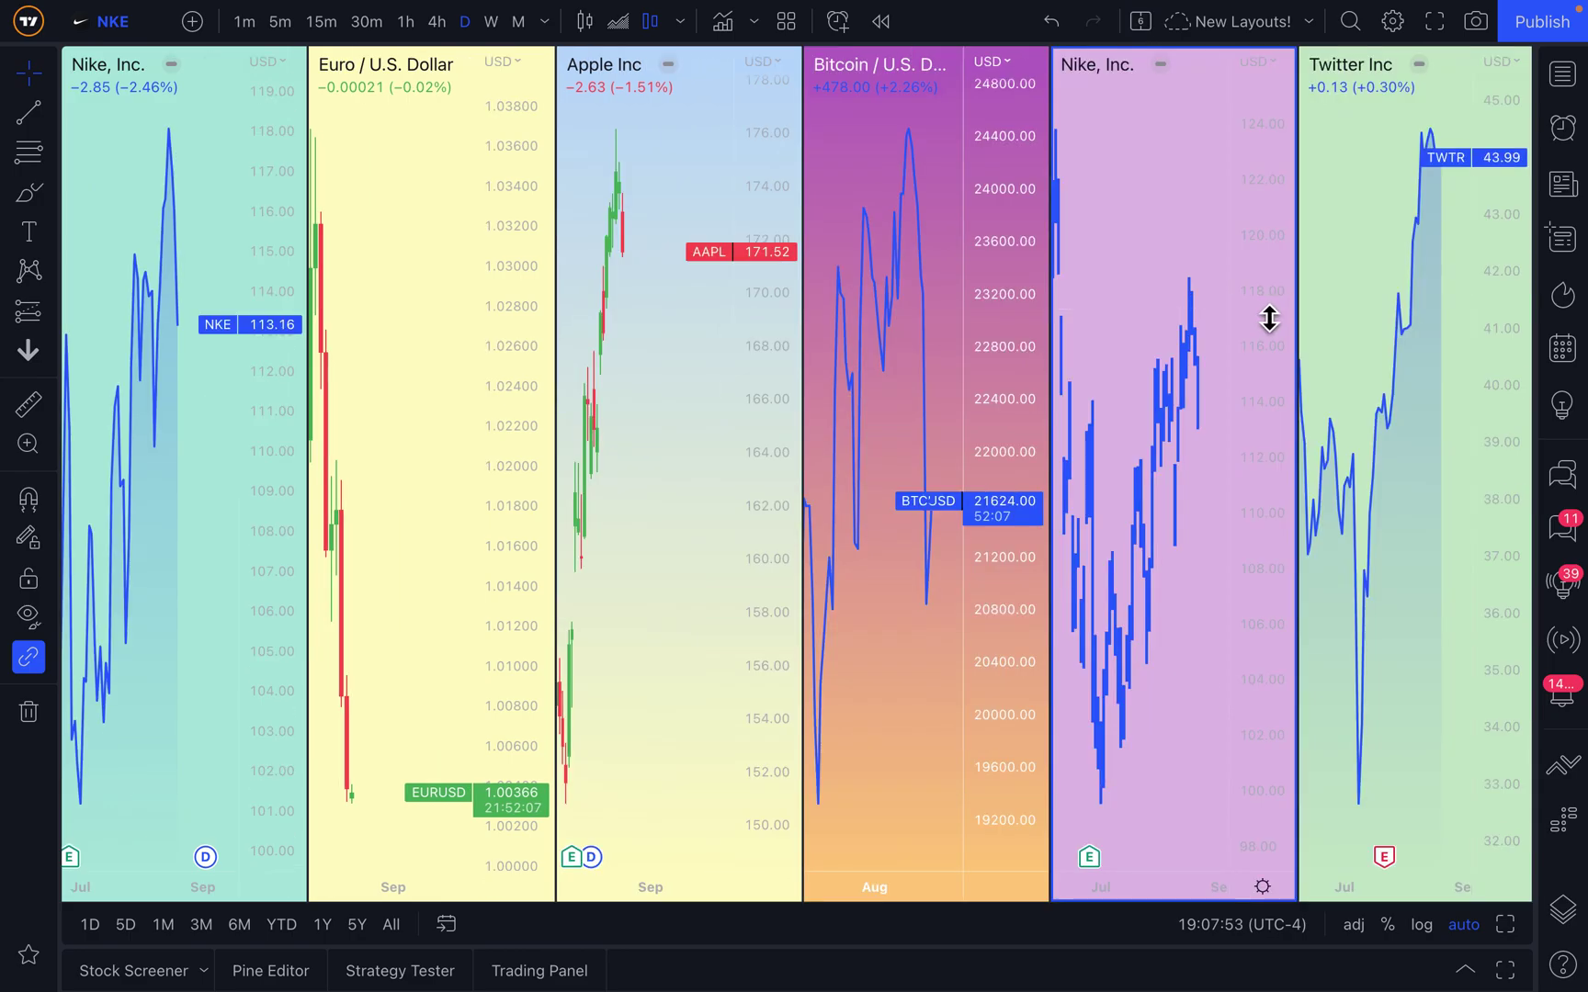
{"action": "left_click", "coordinate": [1141, 22]}
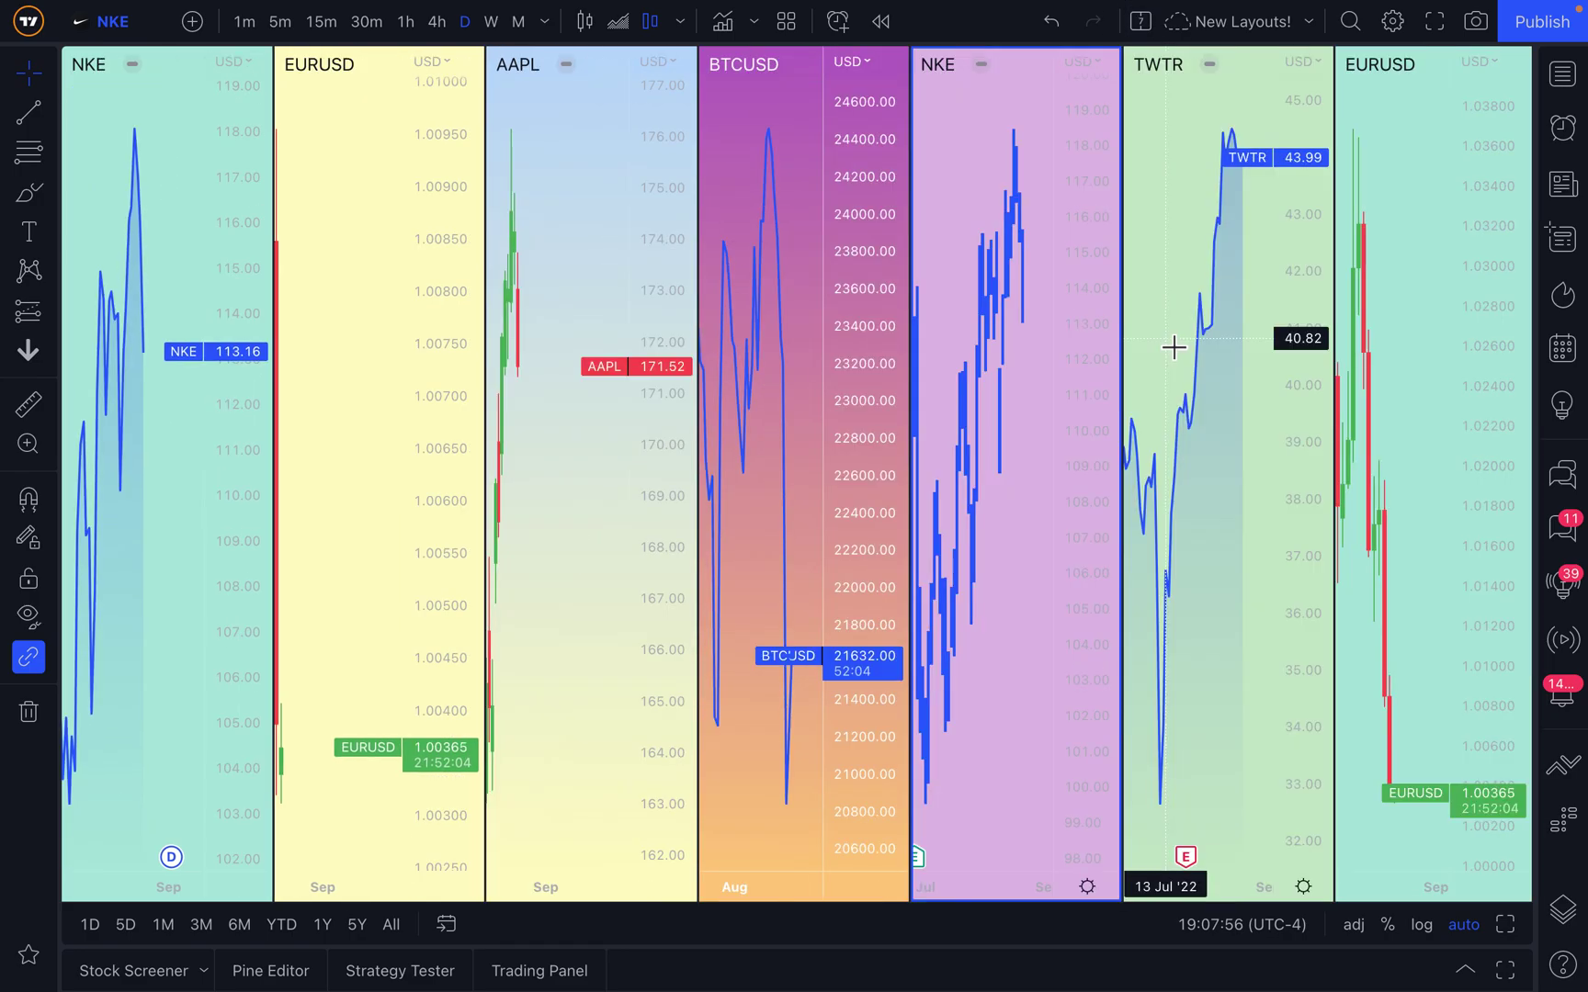
{"action": "left_click", "coordinate": [1168, 347]}
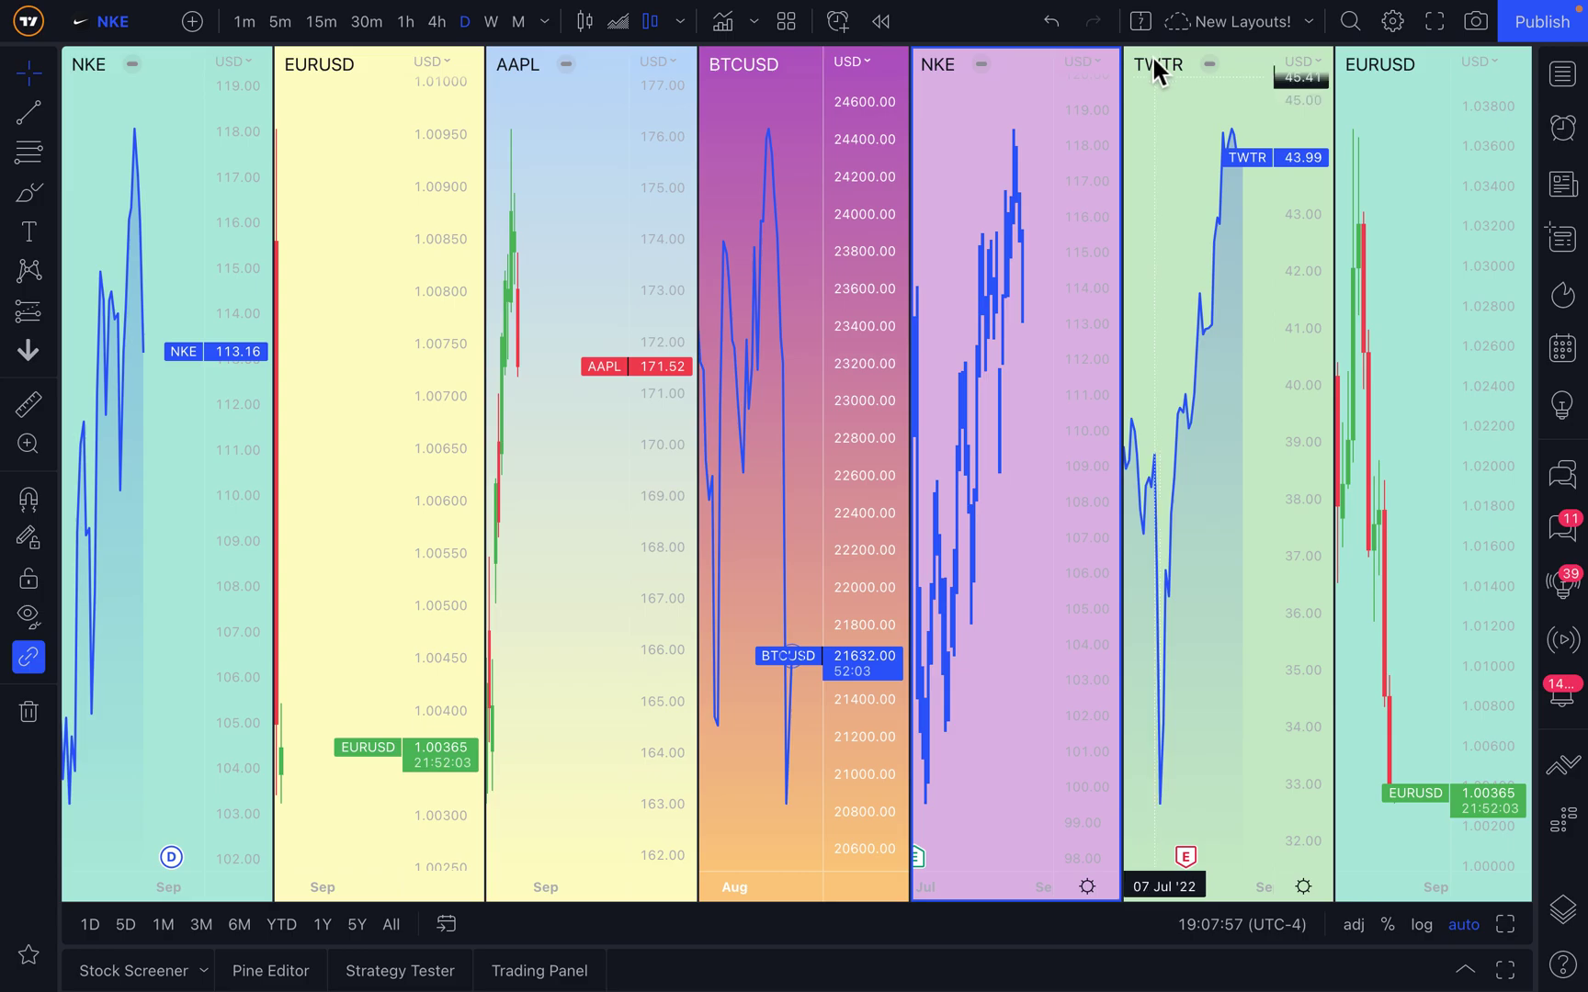
{"action": "left_click", "coordinate": [1142, 25]}
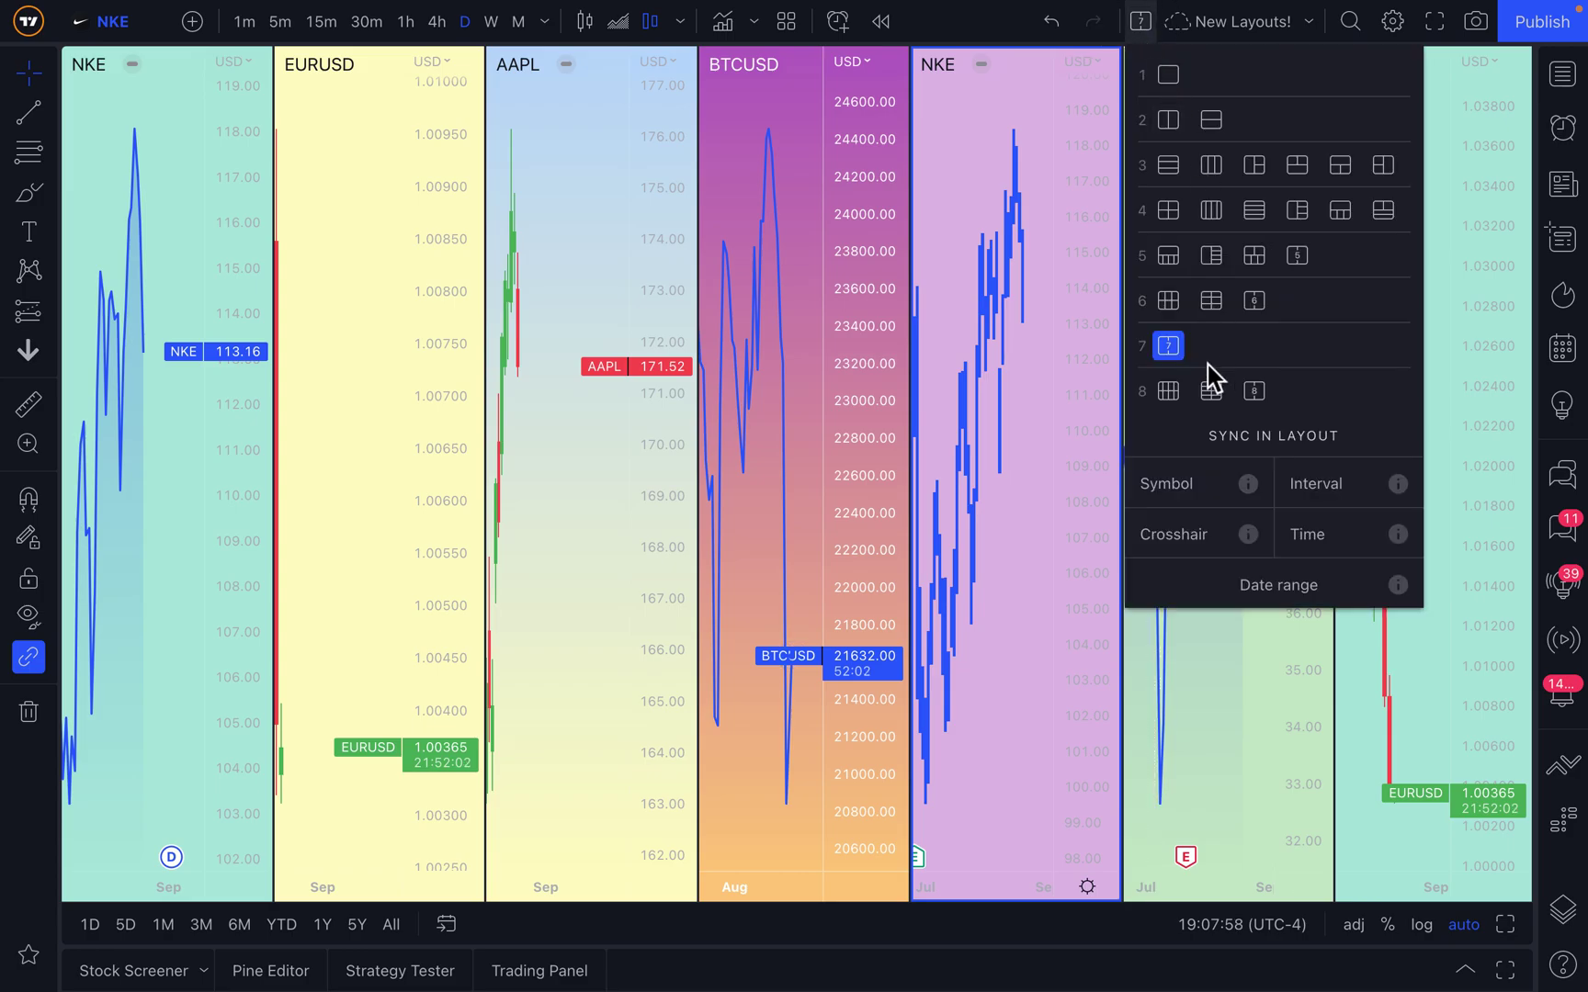
{"action": "left_click", "coordinate": [1257, 396]}
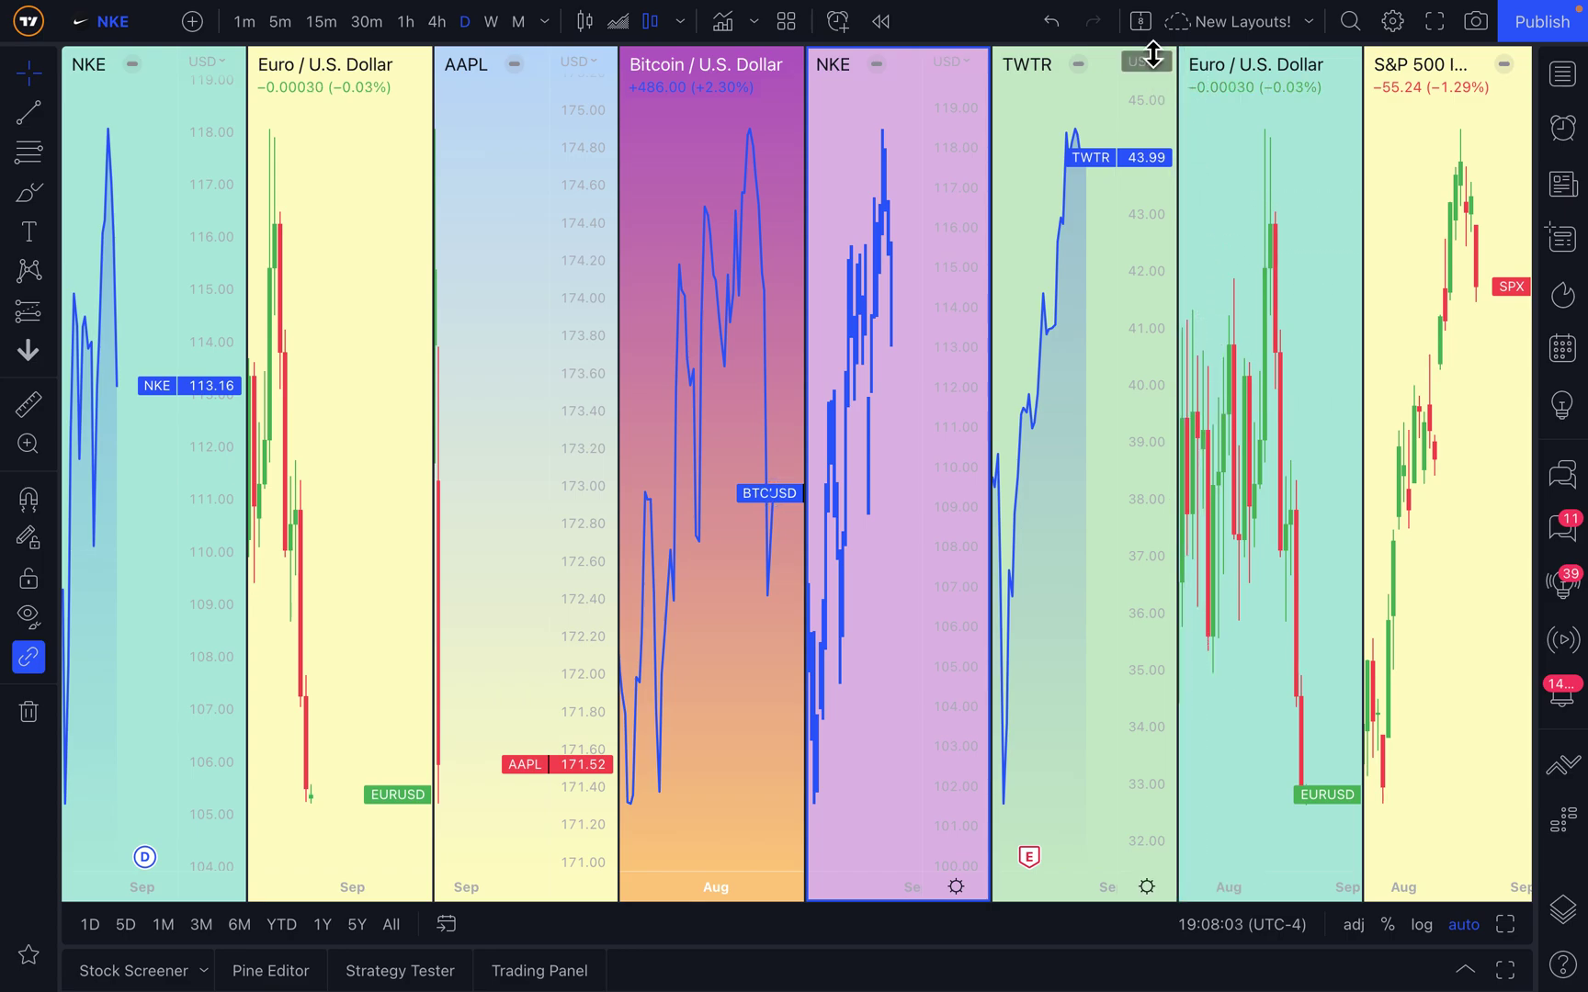
{"action": "left_click", "coordinate": [1140, 23]}
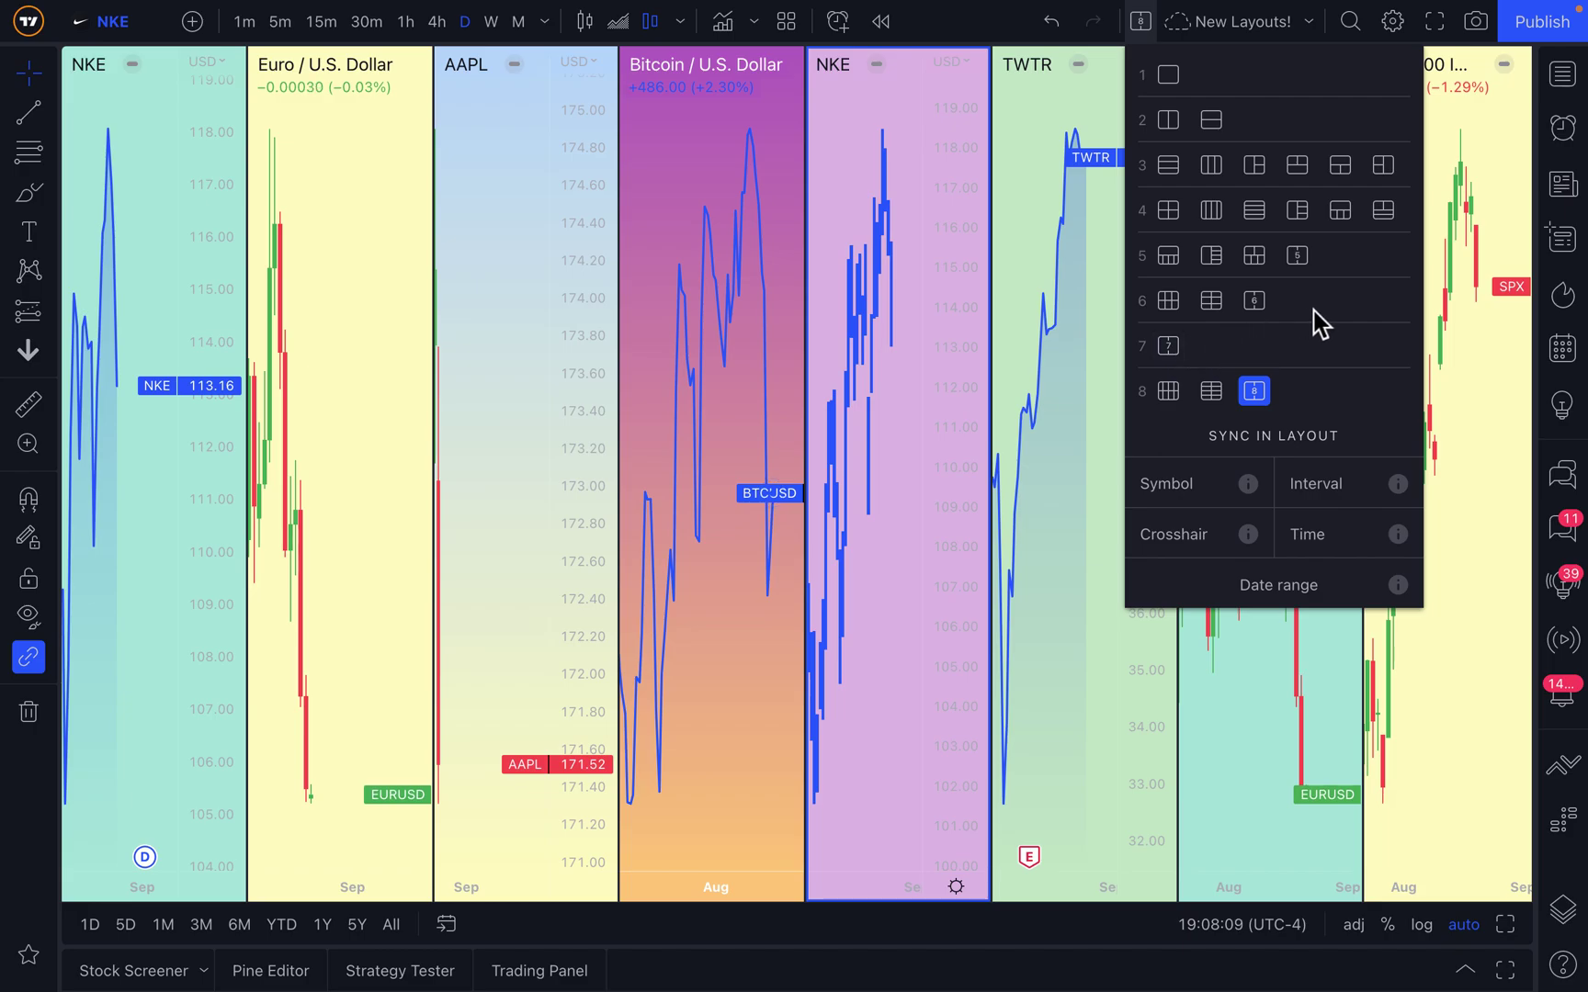
{"action": "left_click", "coordinate": [1249, 258]}
- Widen the Nike pane so Nike and EUR/USD share the top row evenly, and adjust the row height
{"action": "left_click_drag", "start_coordinate": [581, 454], "coordinate": [817, 465]}
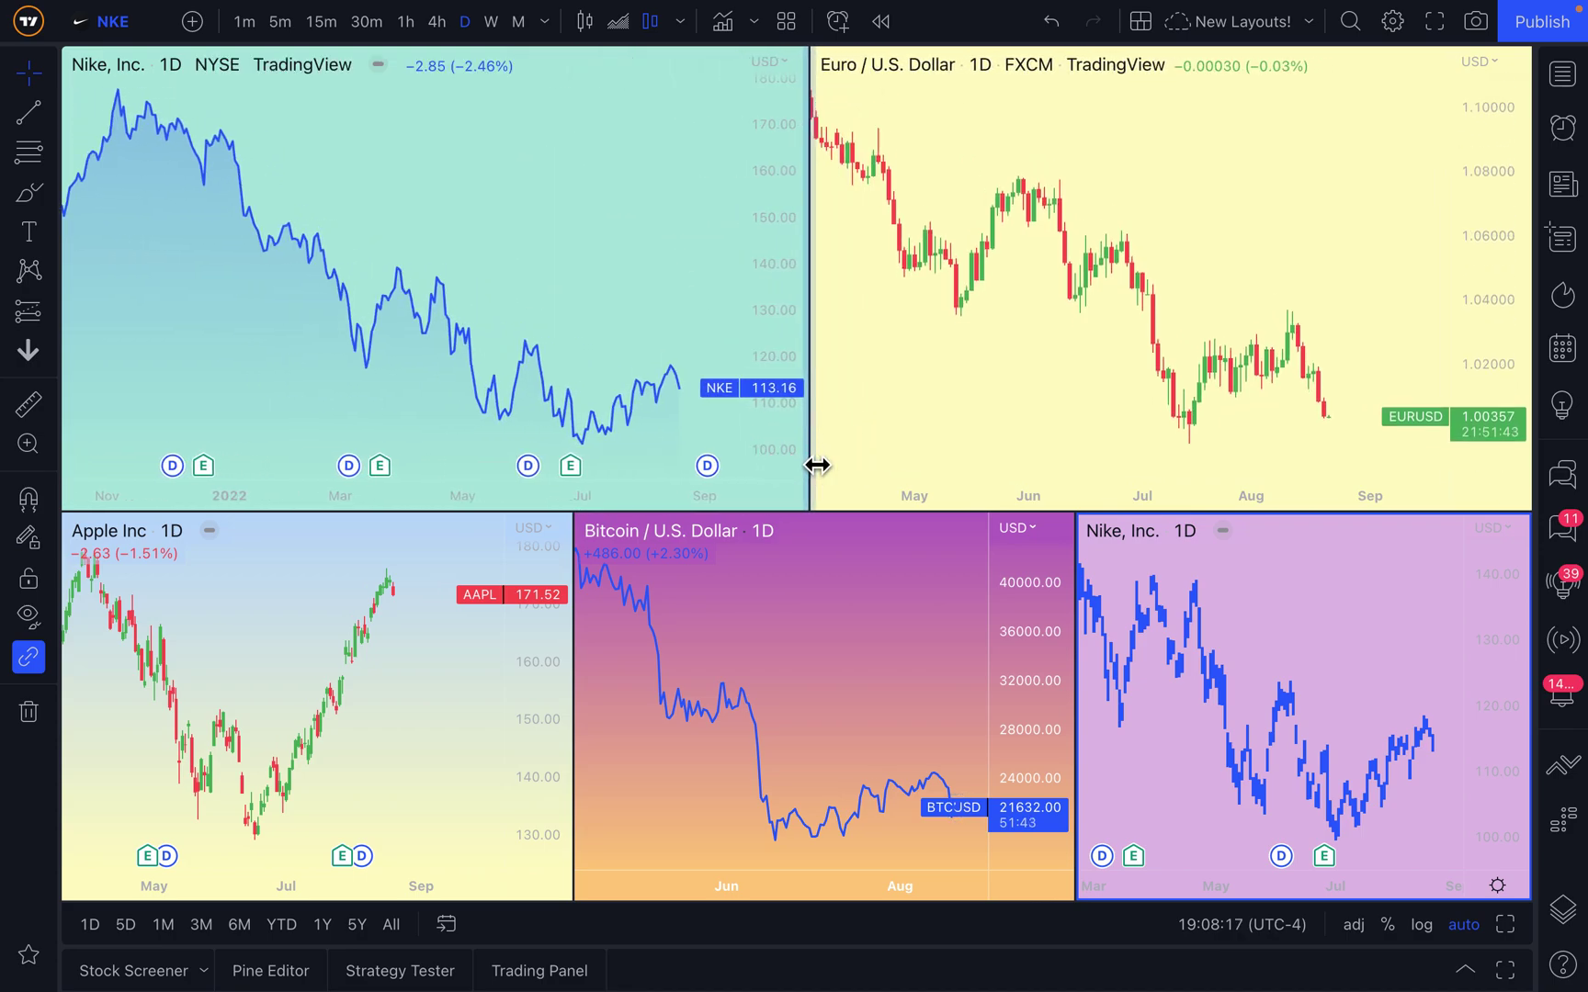
{"action": "left_click_drag", "start_coordinate": [858, 520], "coordinate": [844, 477]}
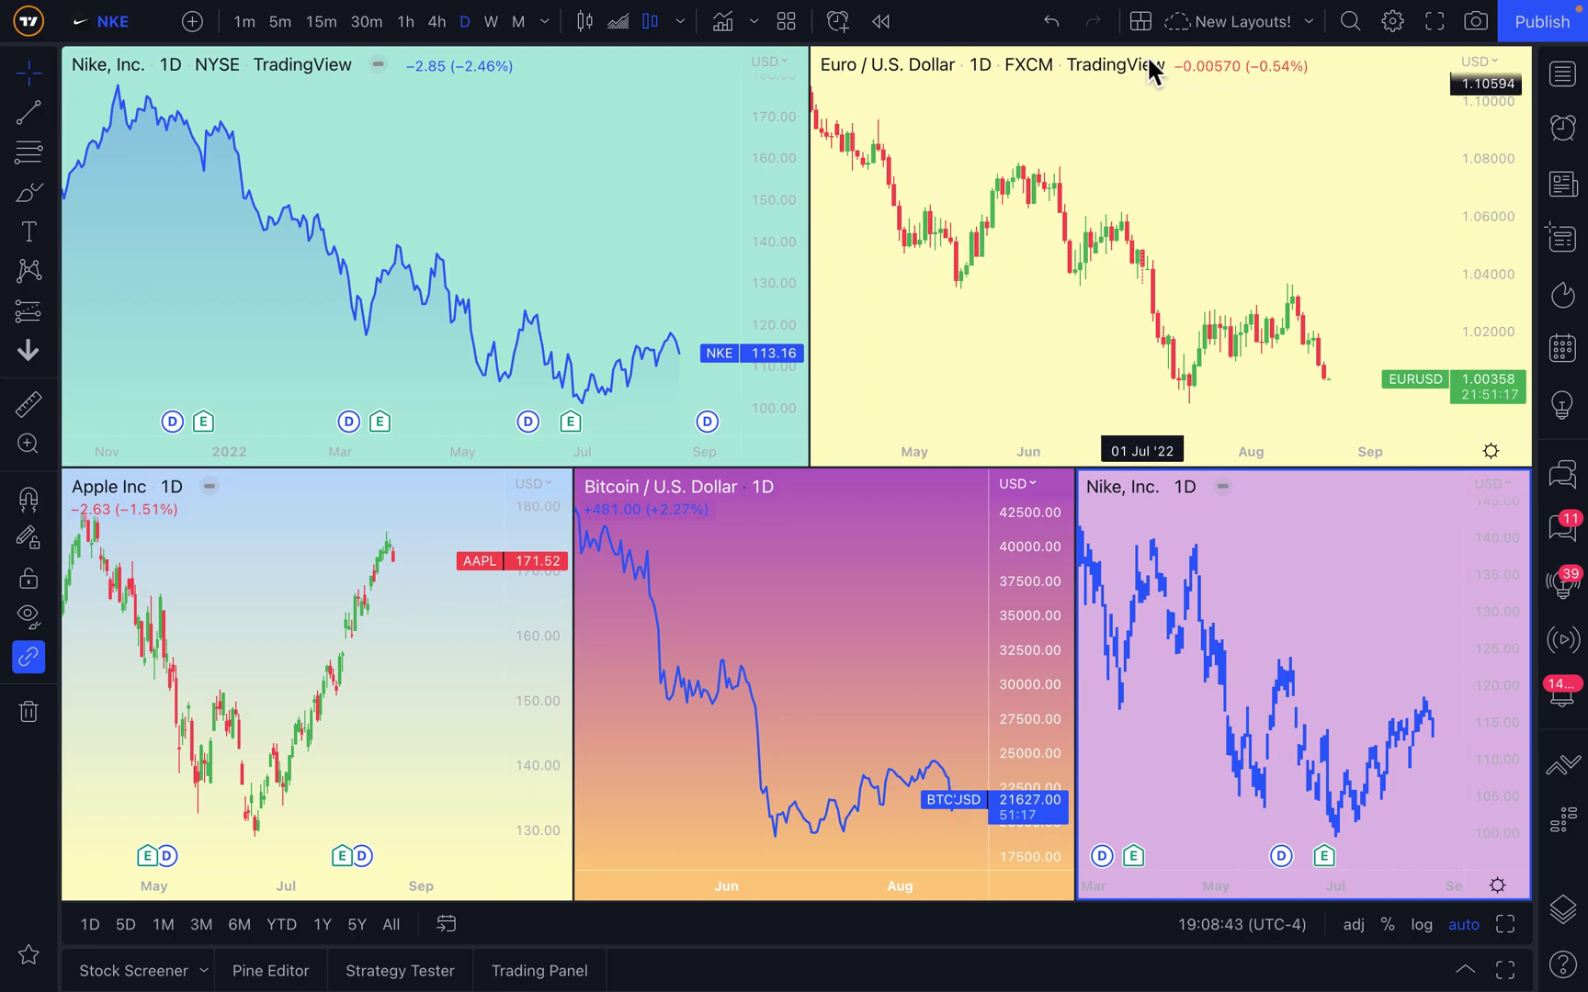
- Dismiss the layout choices and nudge the top divider right to widen the Nike pane slightly
{"action": "left_click", "coordinate": [1141, 21]}
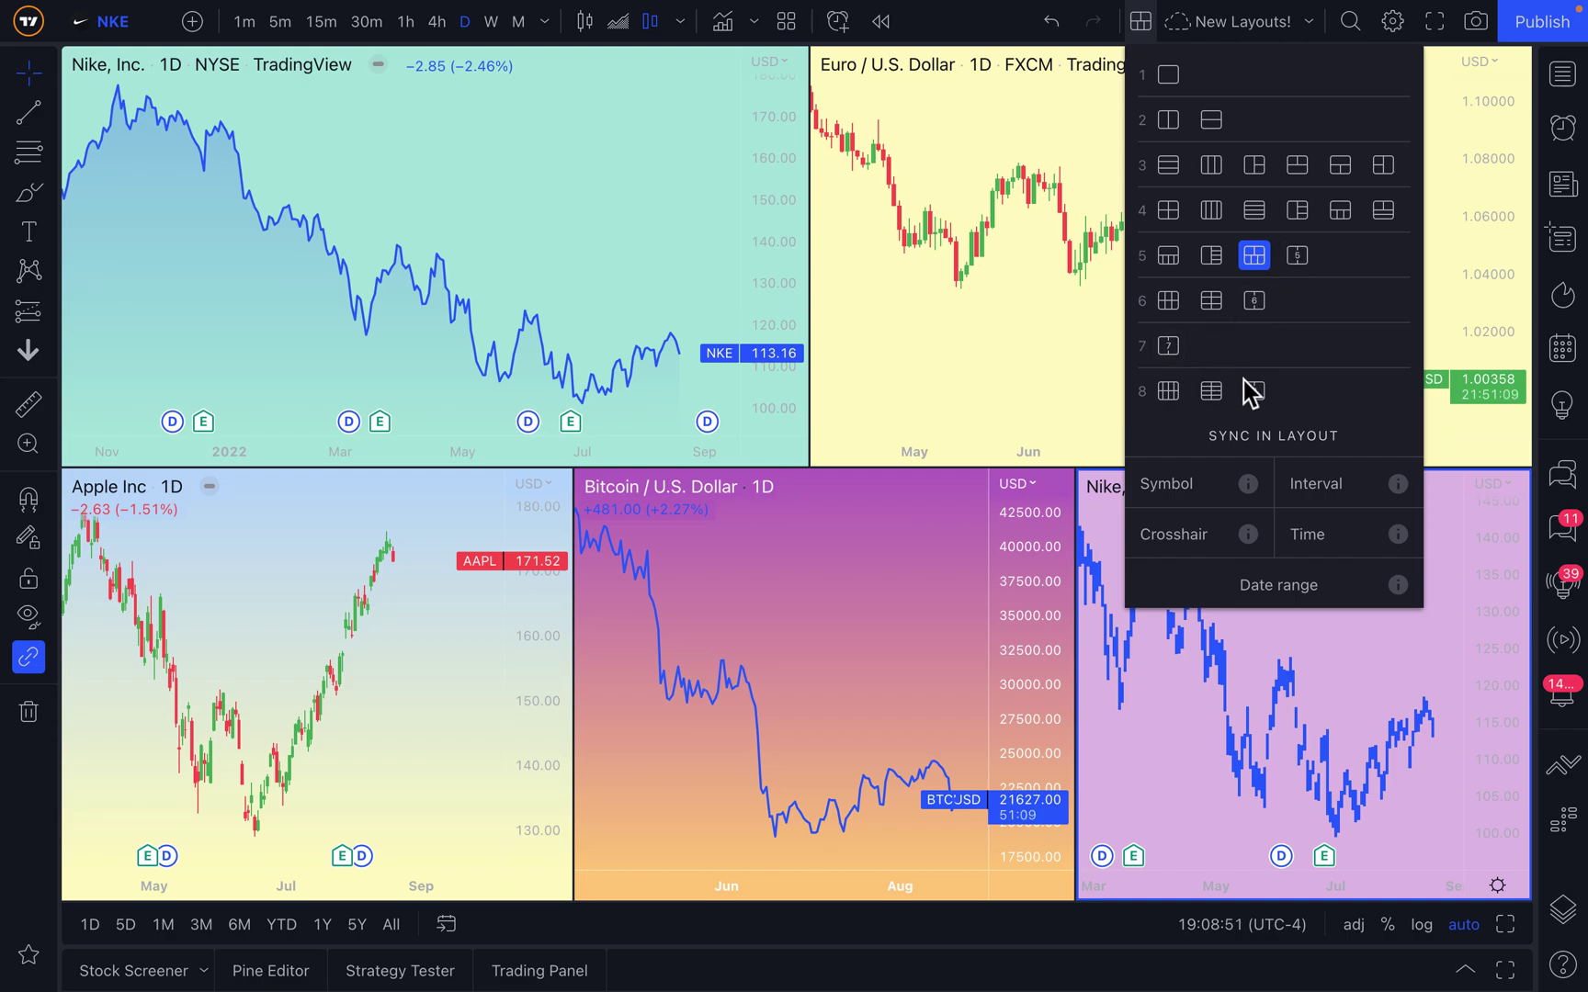
{"action": "left_click", "coordinate": [955, 331]}
{"action": "mouse_move", "coordinate": [825, 260]}
{"action": "left_mouse_down"}
{"action": "mouse_move", "coordinate": [978, 265]}
{"action": "mouse_move", "coordinate": [762, 280]}
{"action": "mouse_move", "coordinate": [838, 273]}
{"action": "left_mouse_up"}
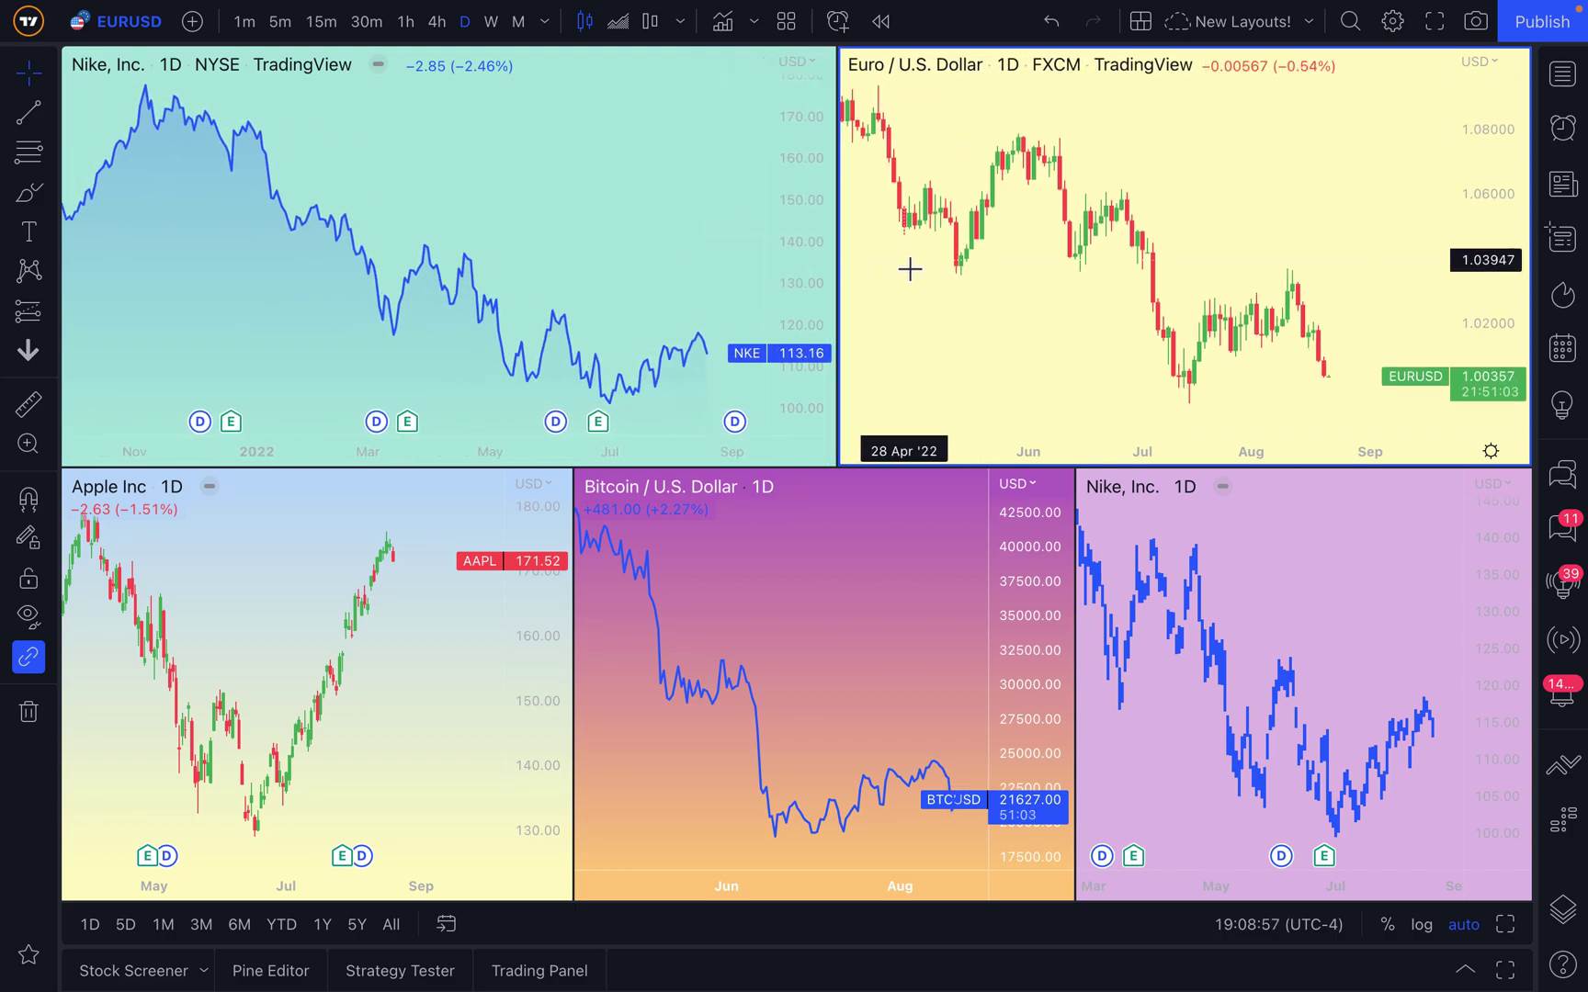
- Activate the Nike, EUR/USD, lower Nike, Bitcoin and Apple charts, ending on the top-left Nike chart
{"action": "left_click", "coordinate": [685, 250]}
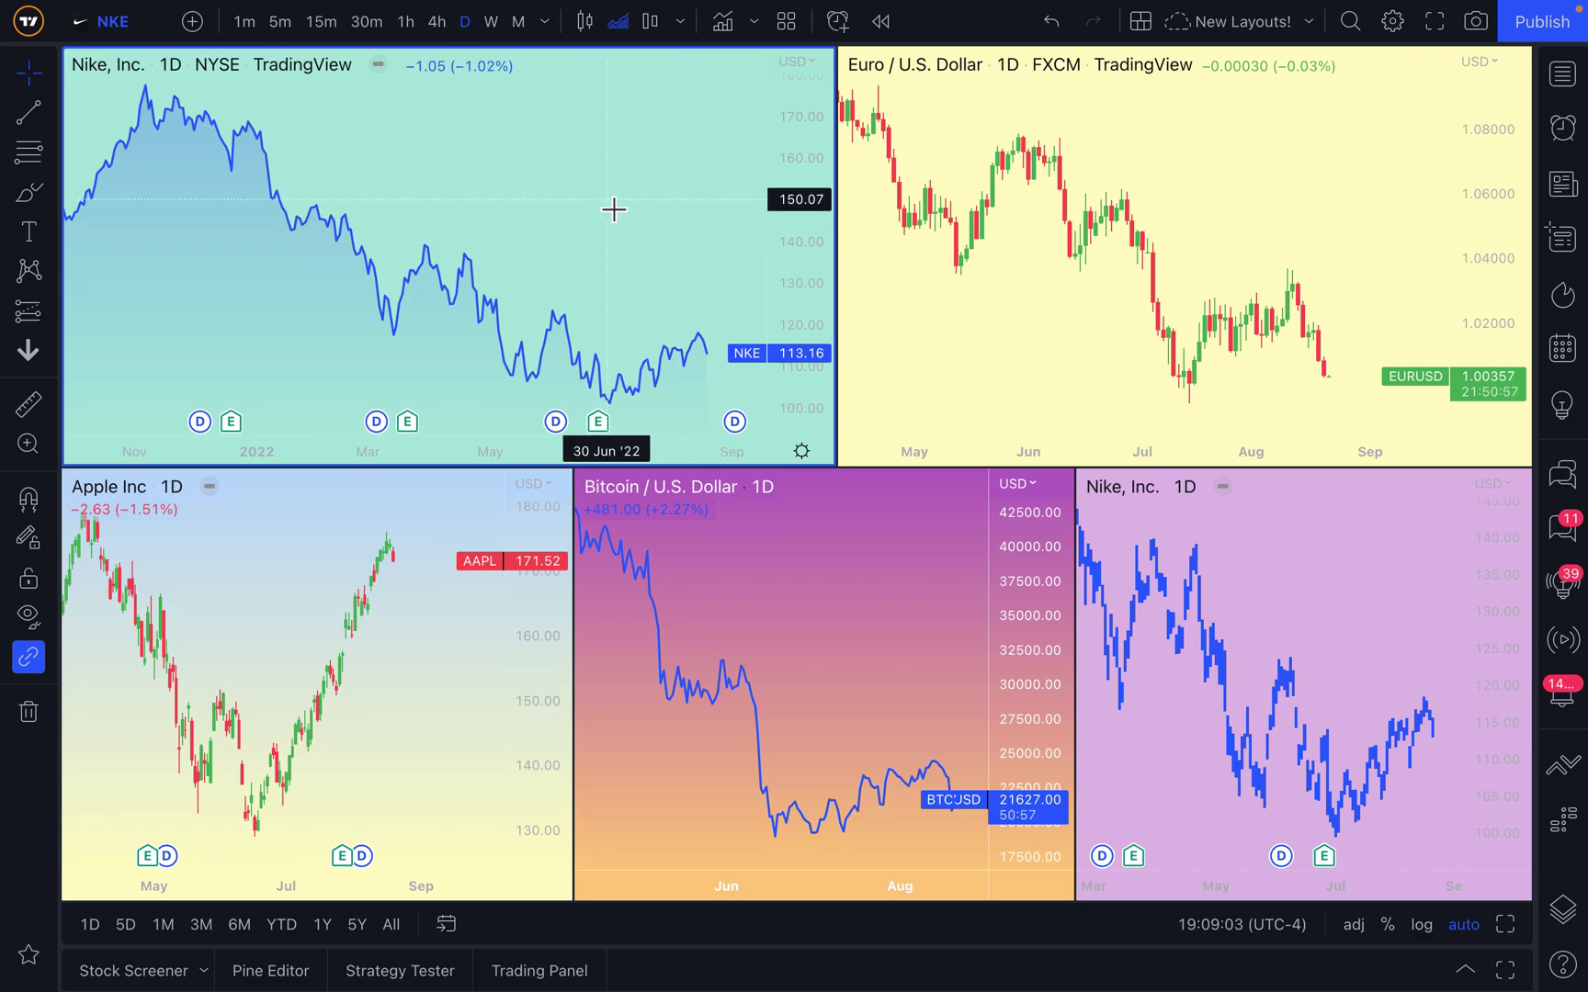
{"action": "left_click", "coordinate": [1247, 170]}
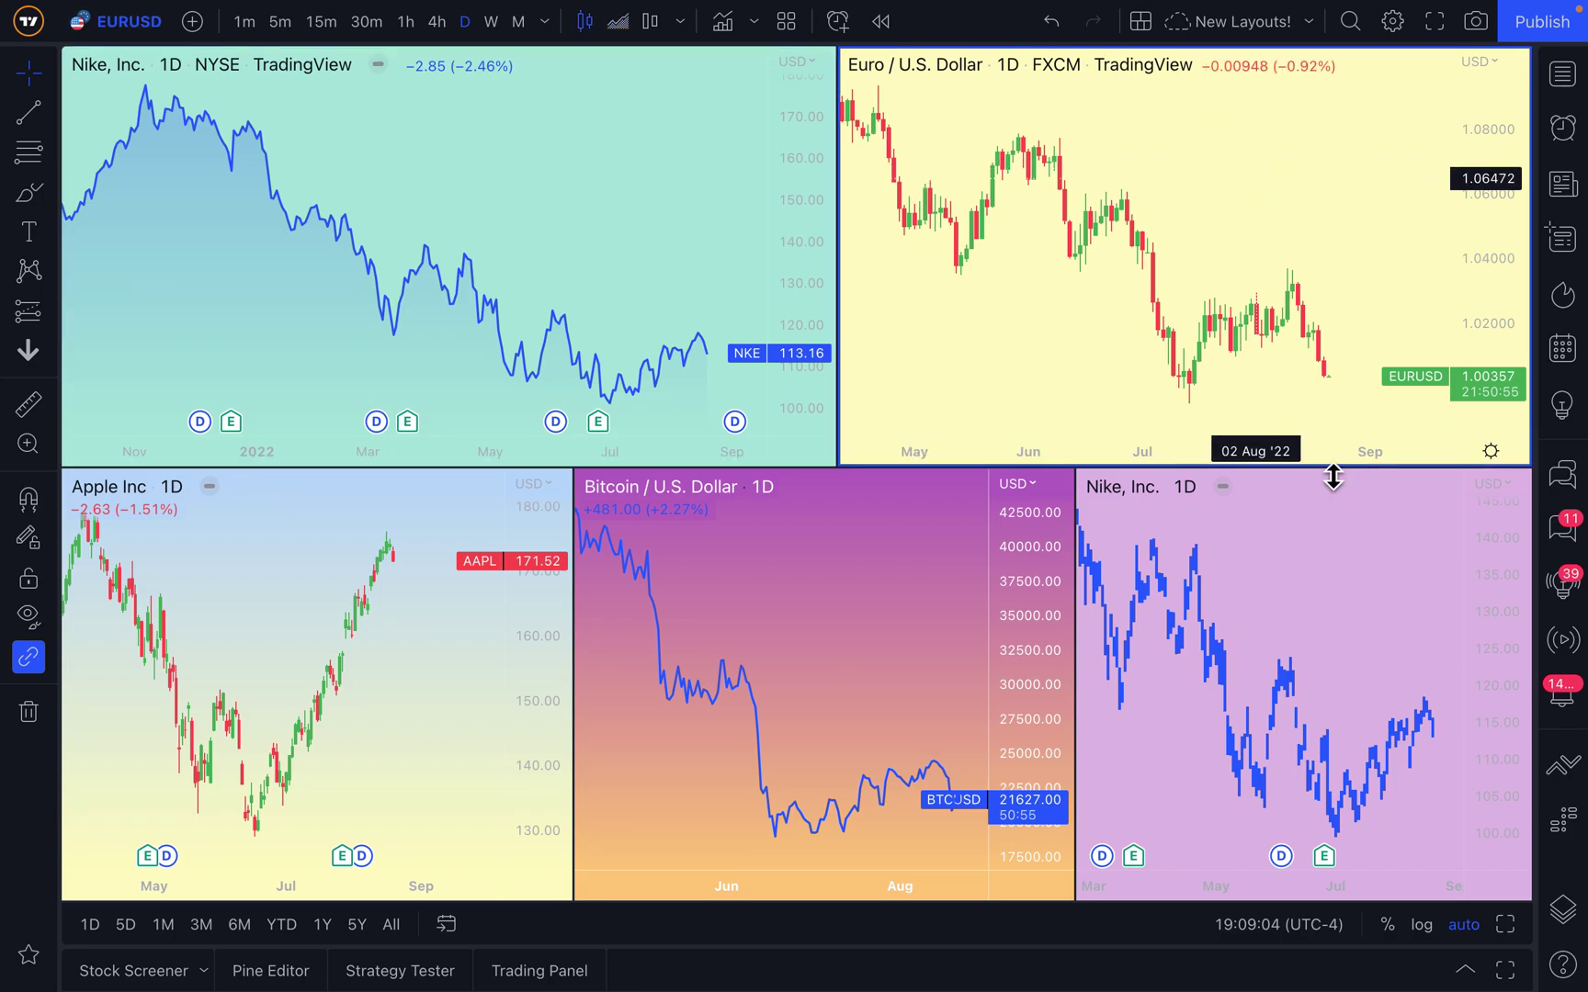
{"action": "left_click", "coordinate": [1337, 507]}
{"action": "left_click", "coordinate": [813, 562]}
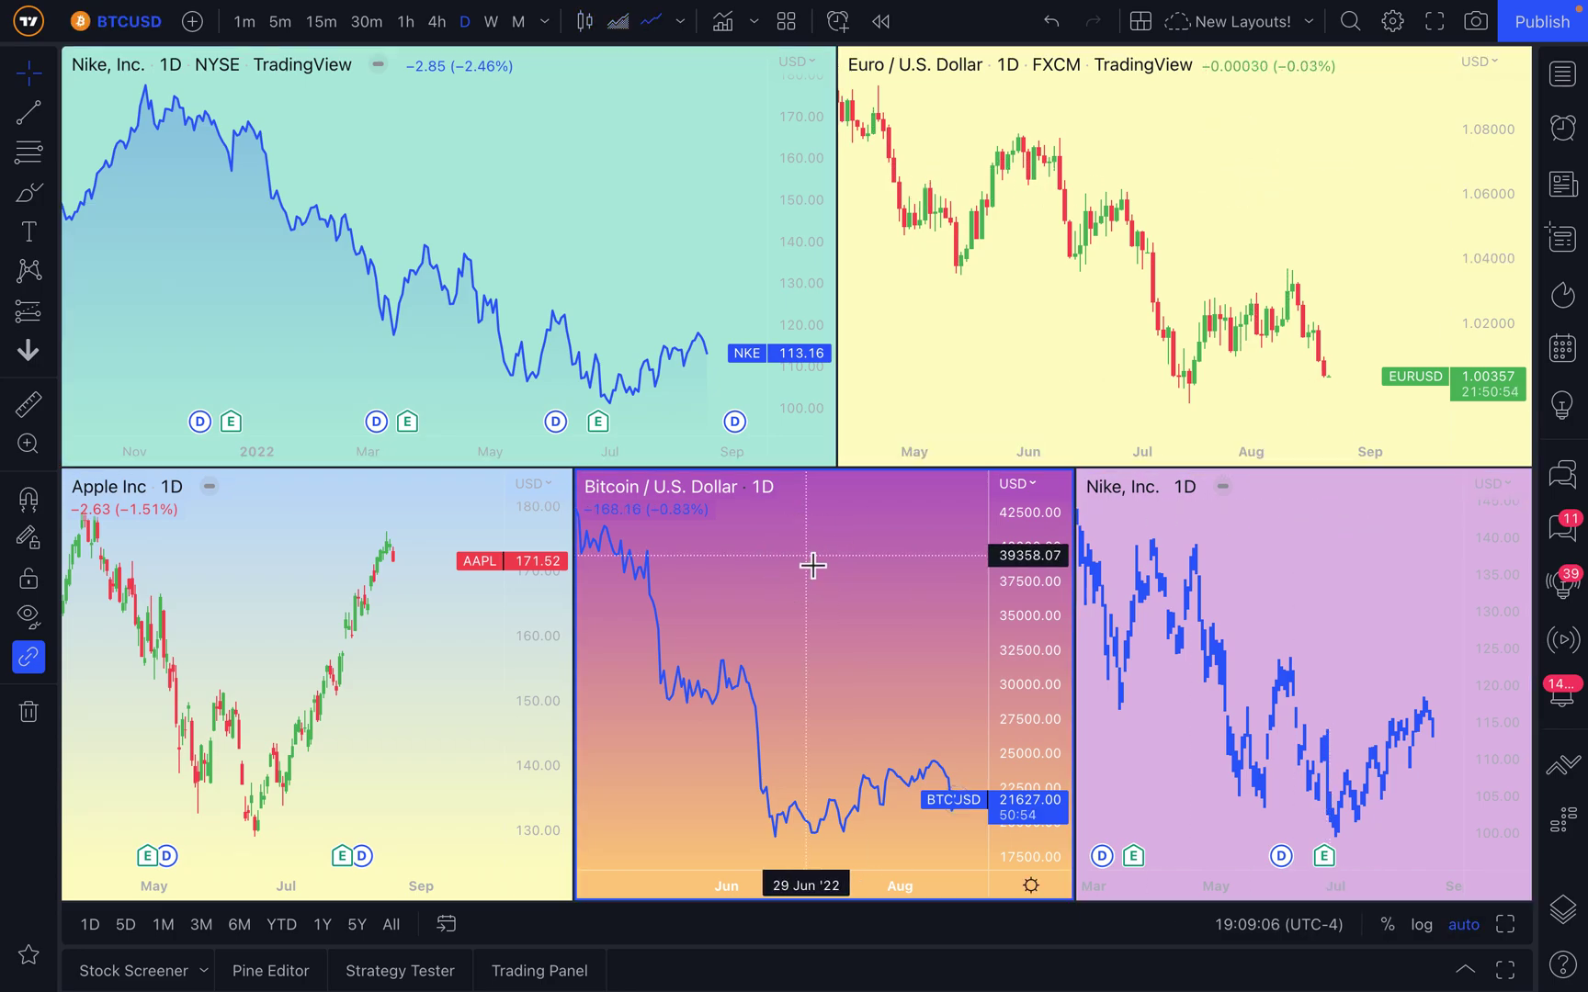
{"action": "left_click", "coordinate": [442, 654]}
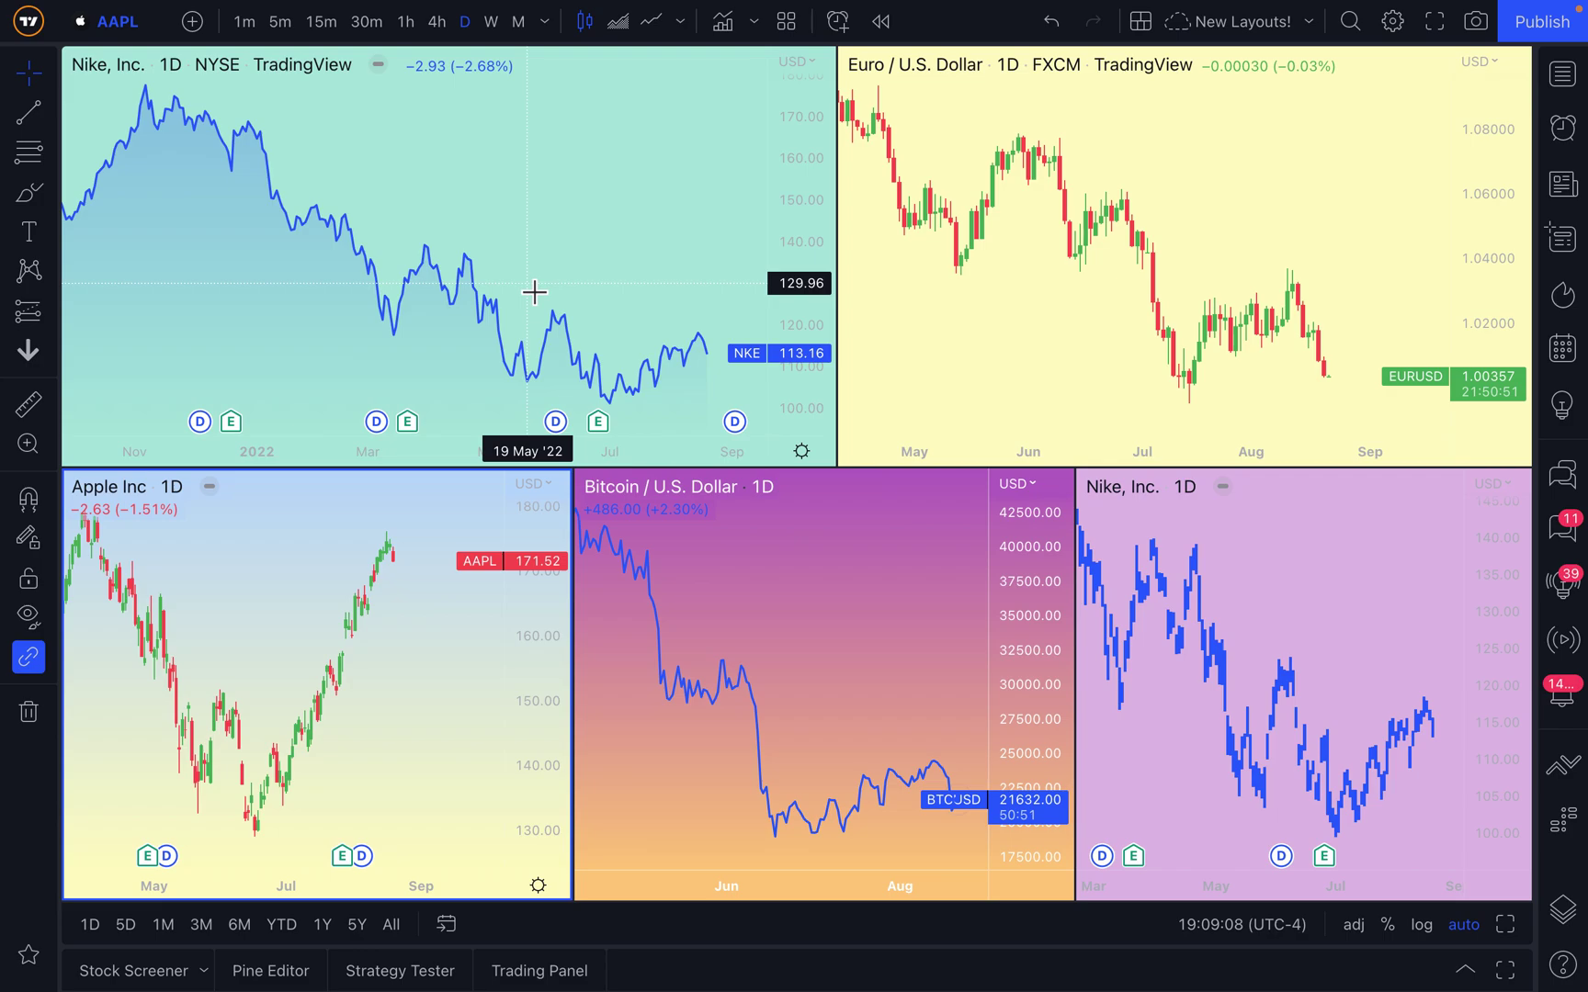
{"action": "left_click", "coordinate": [537, 256]}
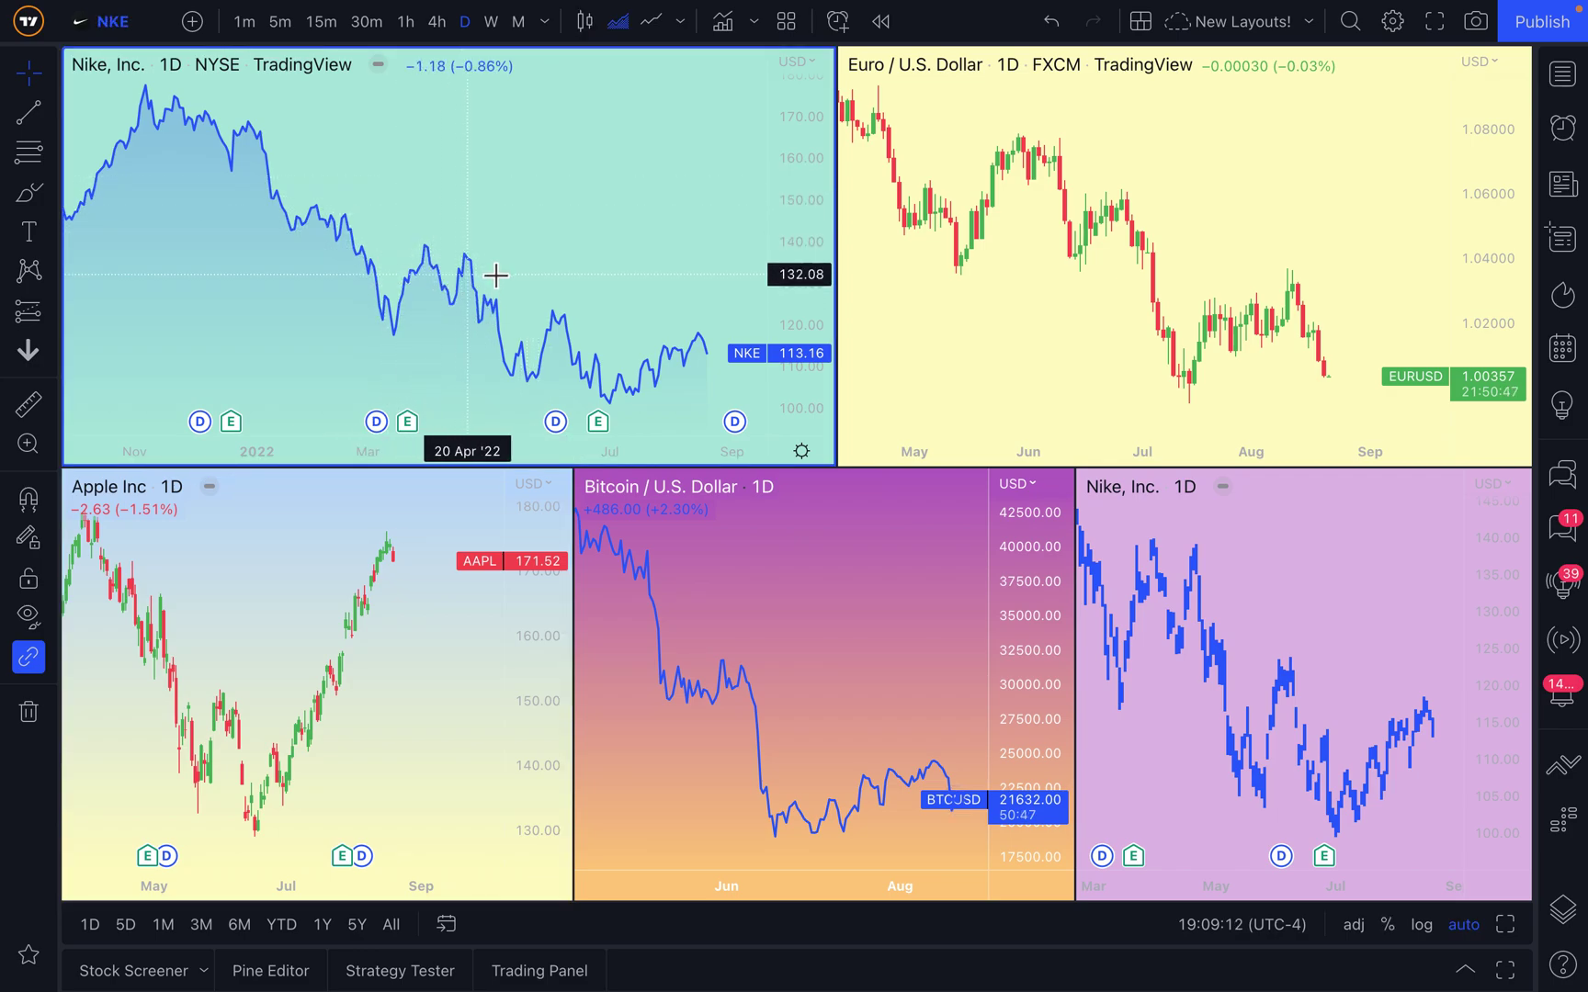
{"action": "left_click", "coordinate": [974, 341]}
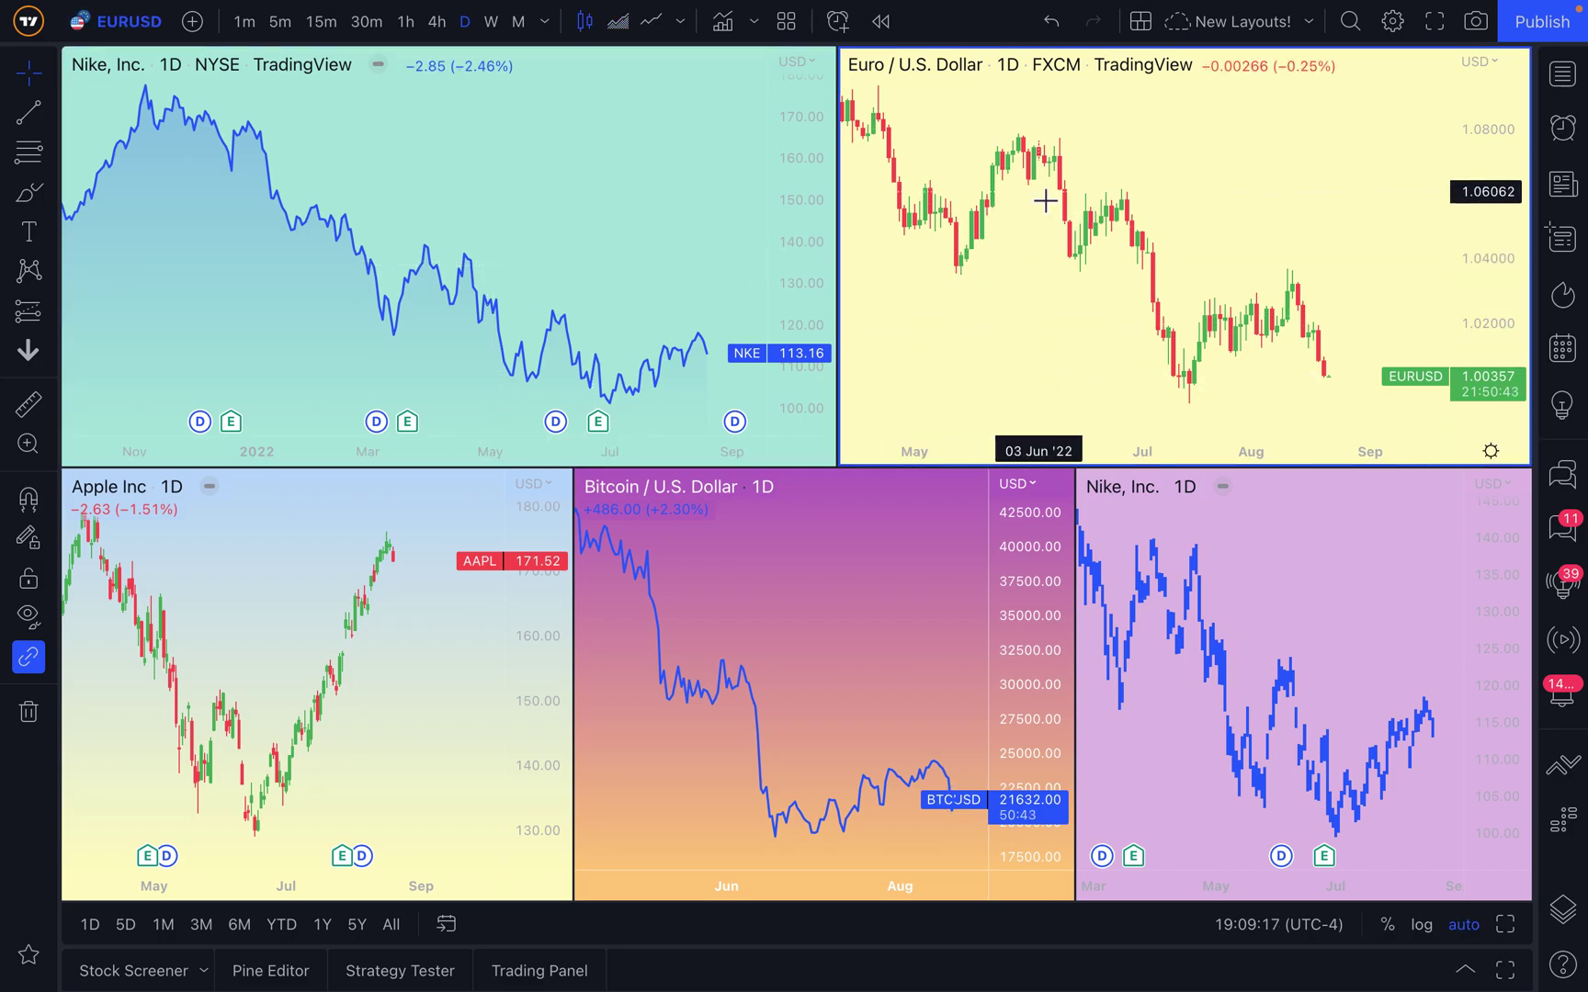
{"action": "left_click", "coordinate": [538, 220]}
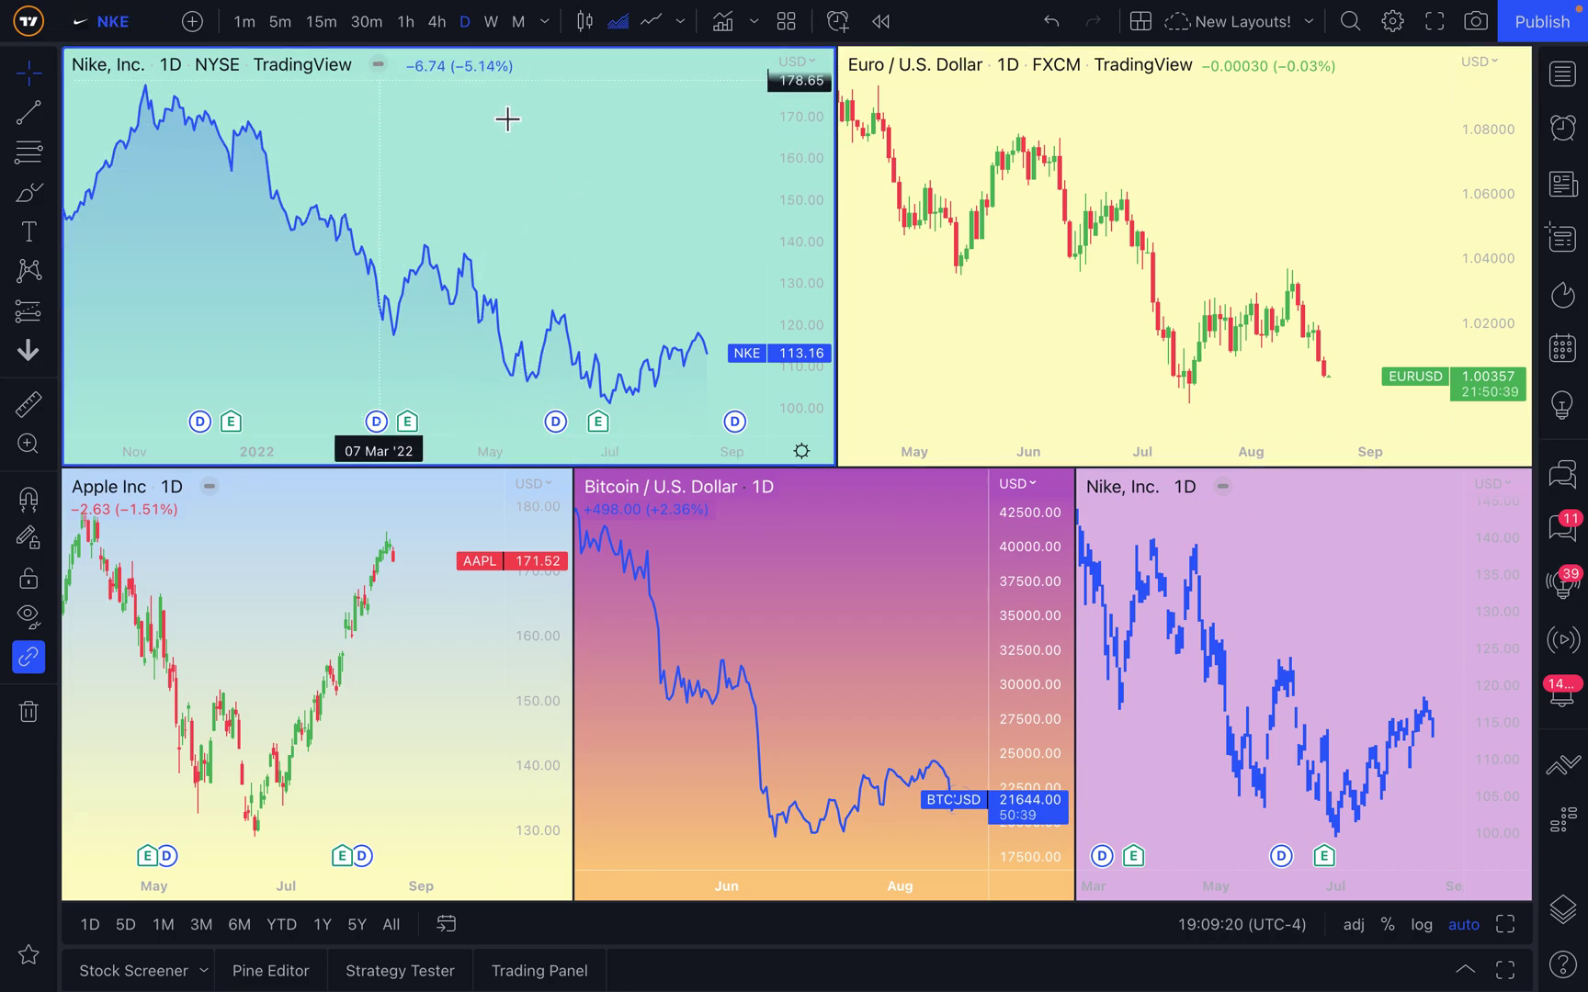
- In the Nike chart's settings, set the background to a darker teal
{"action": "right_click", "coordinate": [489, 178]}
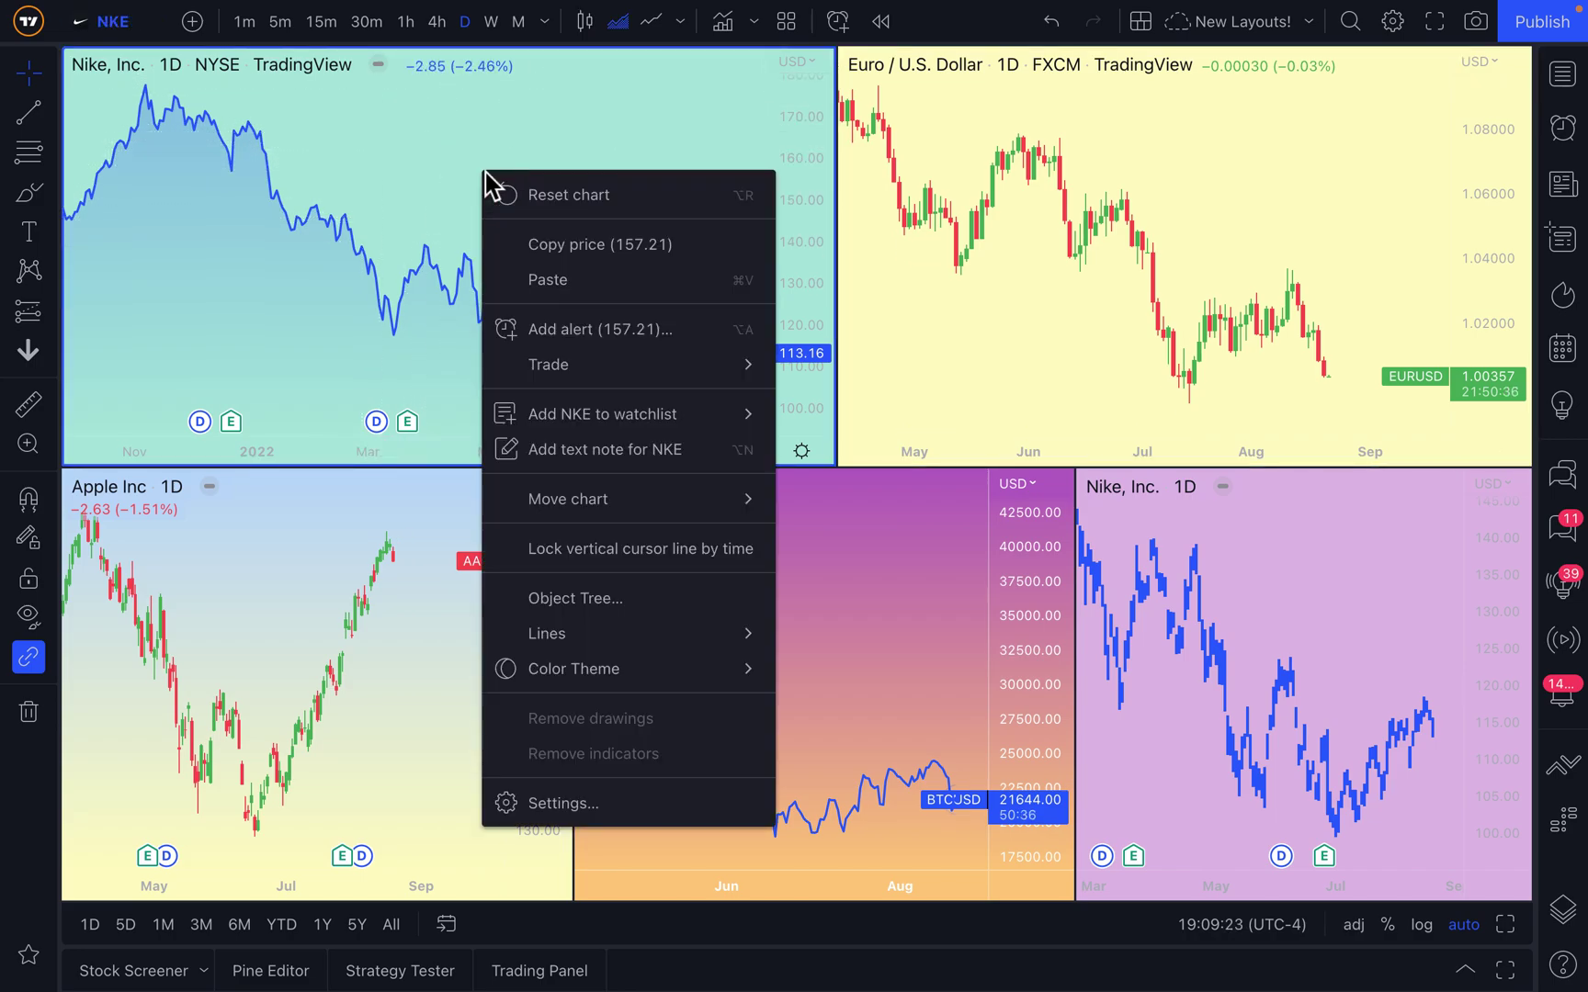
{"action": "left_click", "coordinate": [564, 808]}
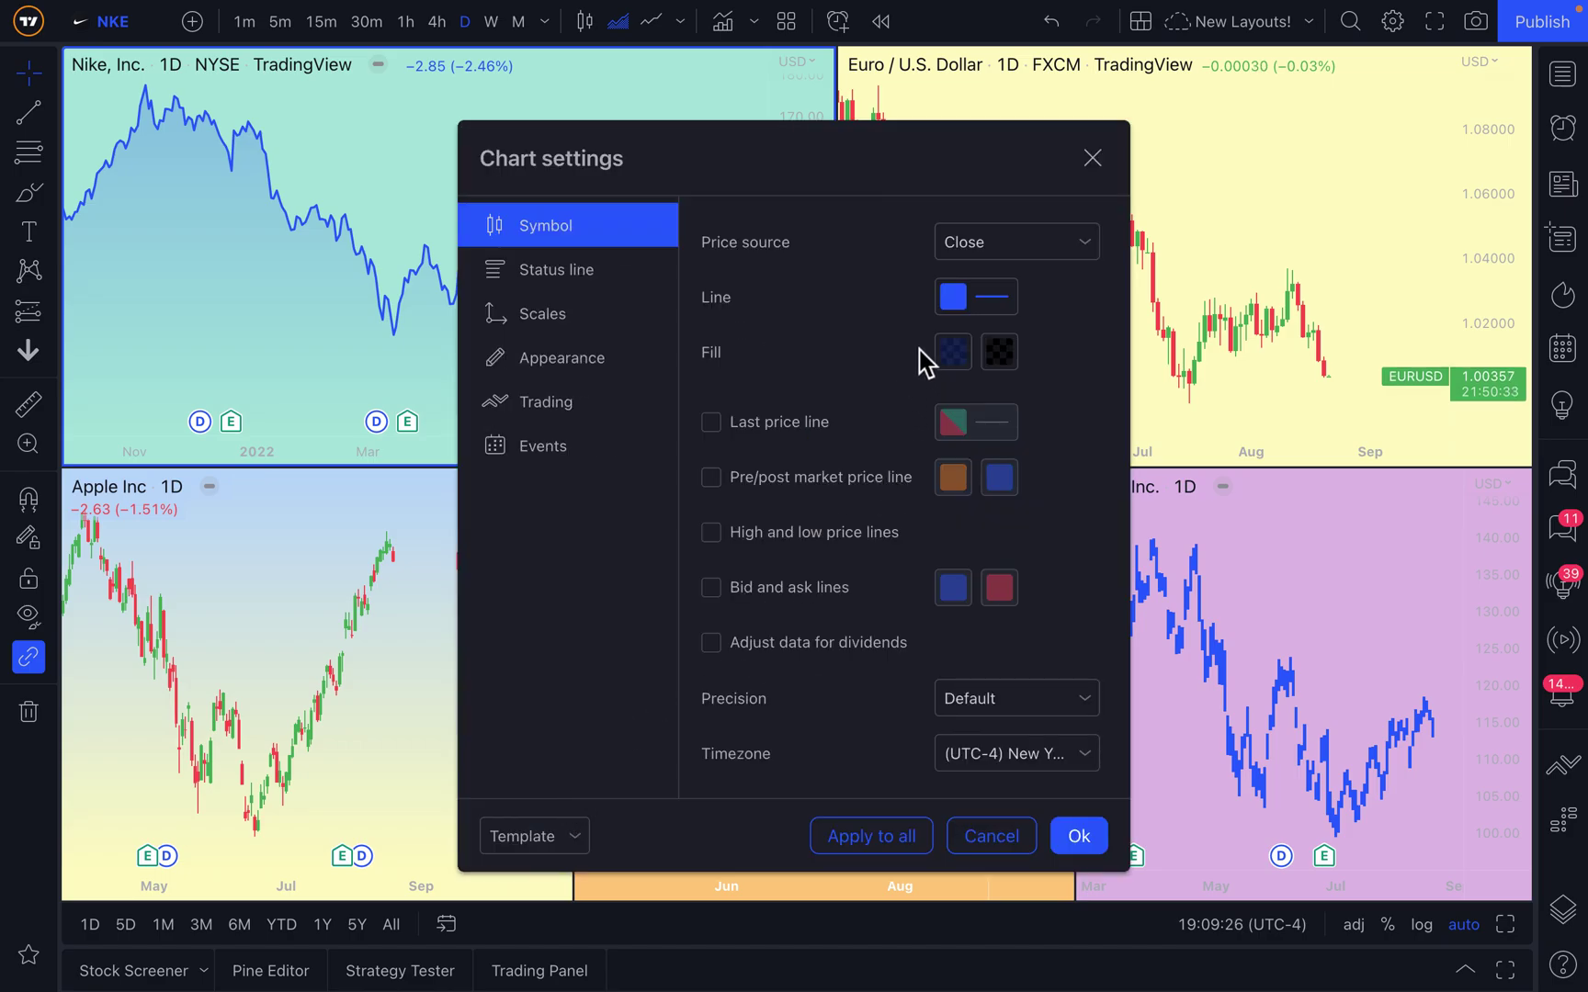
{"action": "left_click", "coordinate": [608, 366]}
{"action": "left_click_drag", "start_coordinate": [945, 198], "coordinate": [1283, 94]}
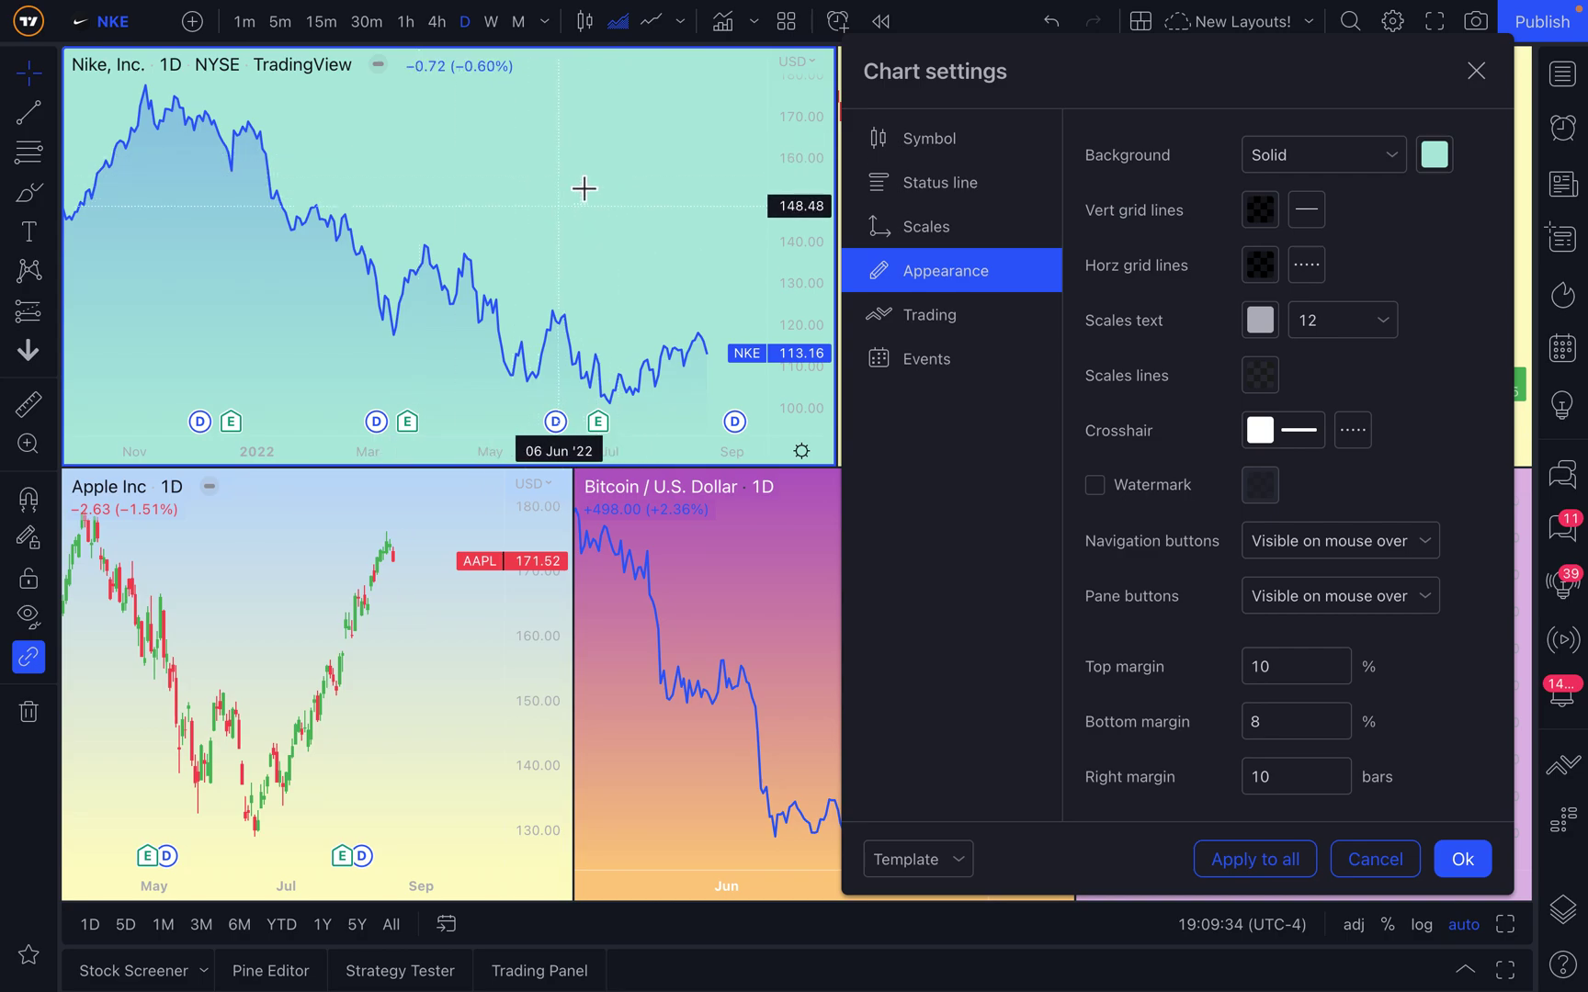
{"action": "left_click", "coordinate": [1435, 158]}
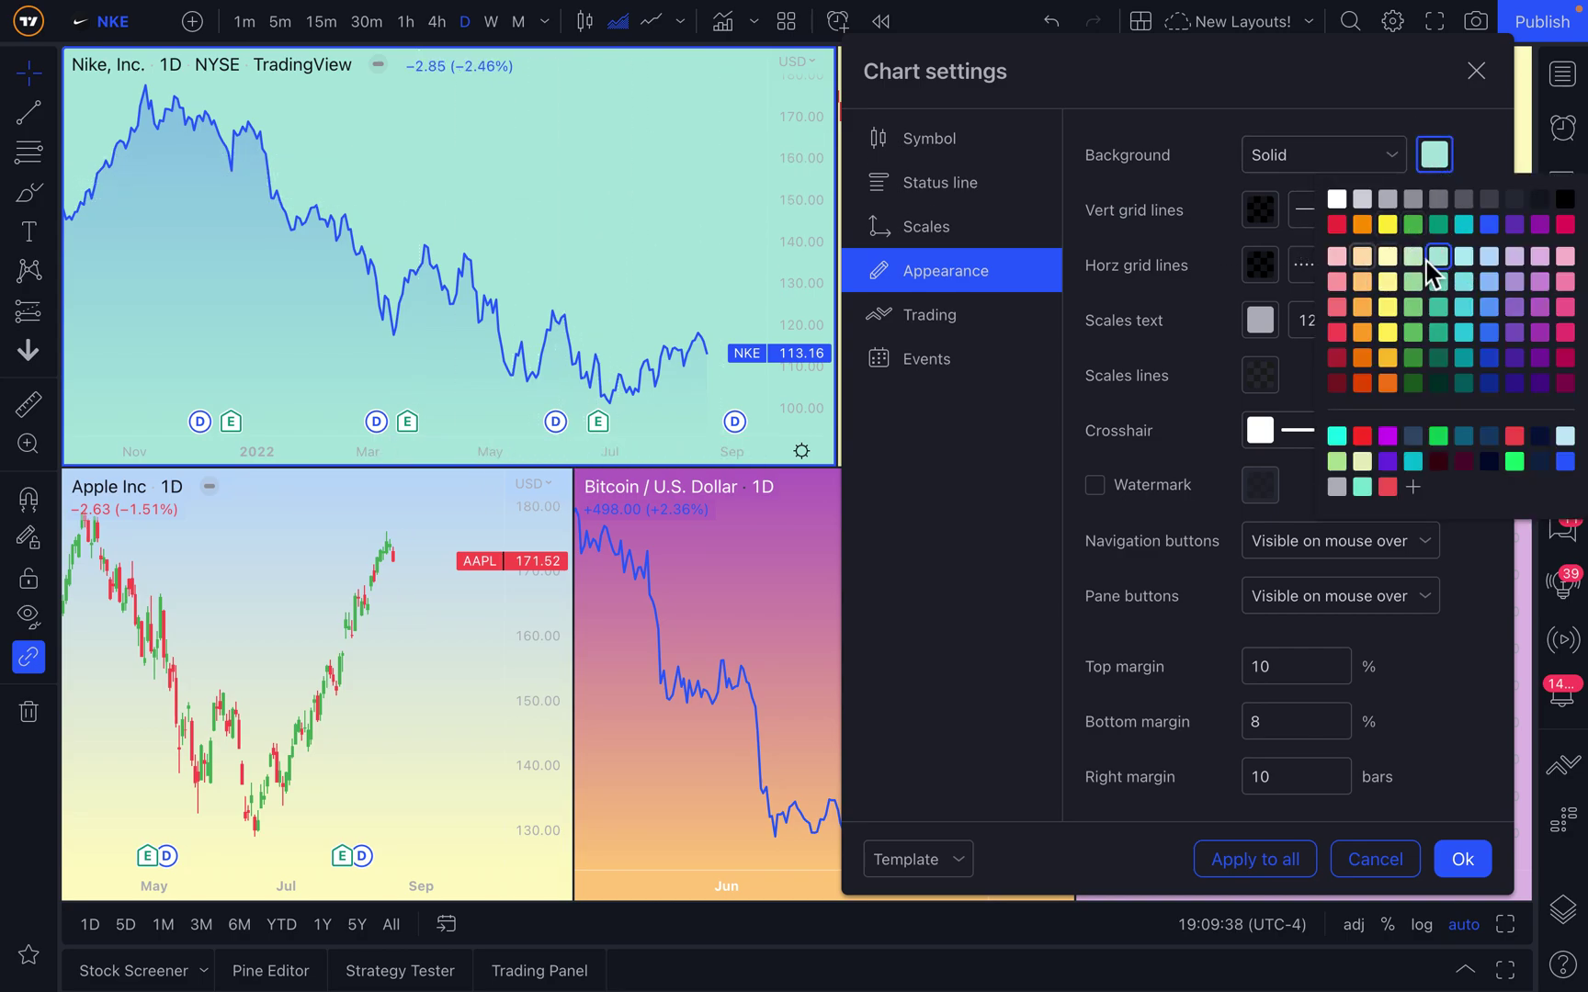
{"action": "left_click", "coordinate": [1440, 287]}
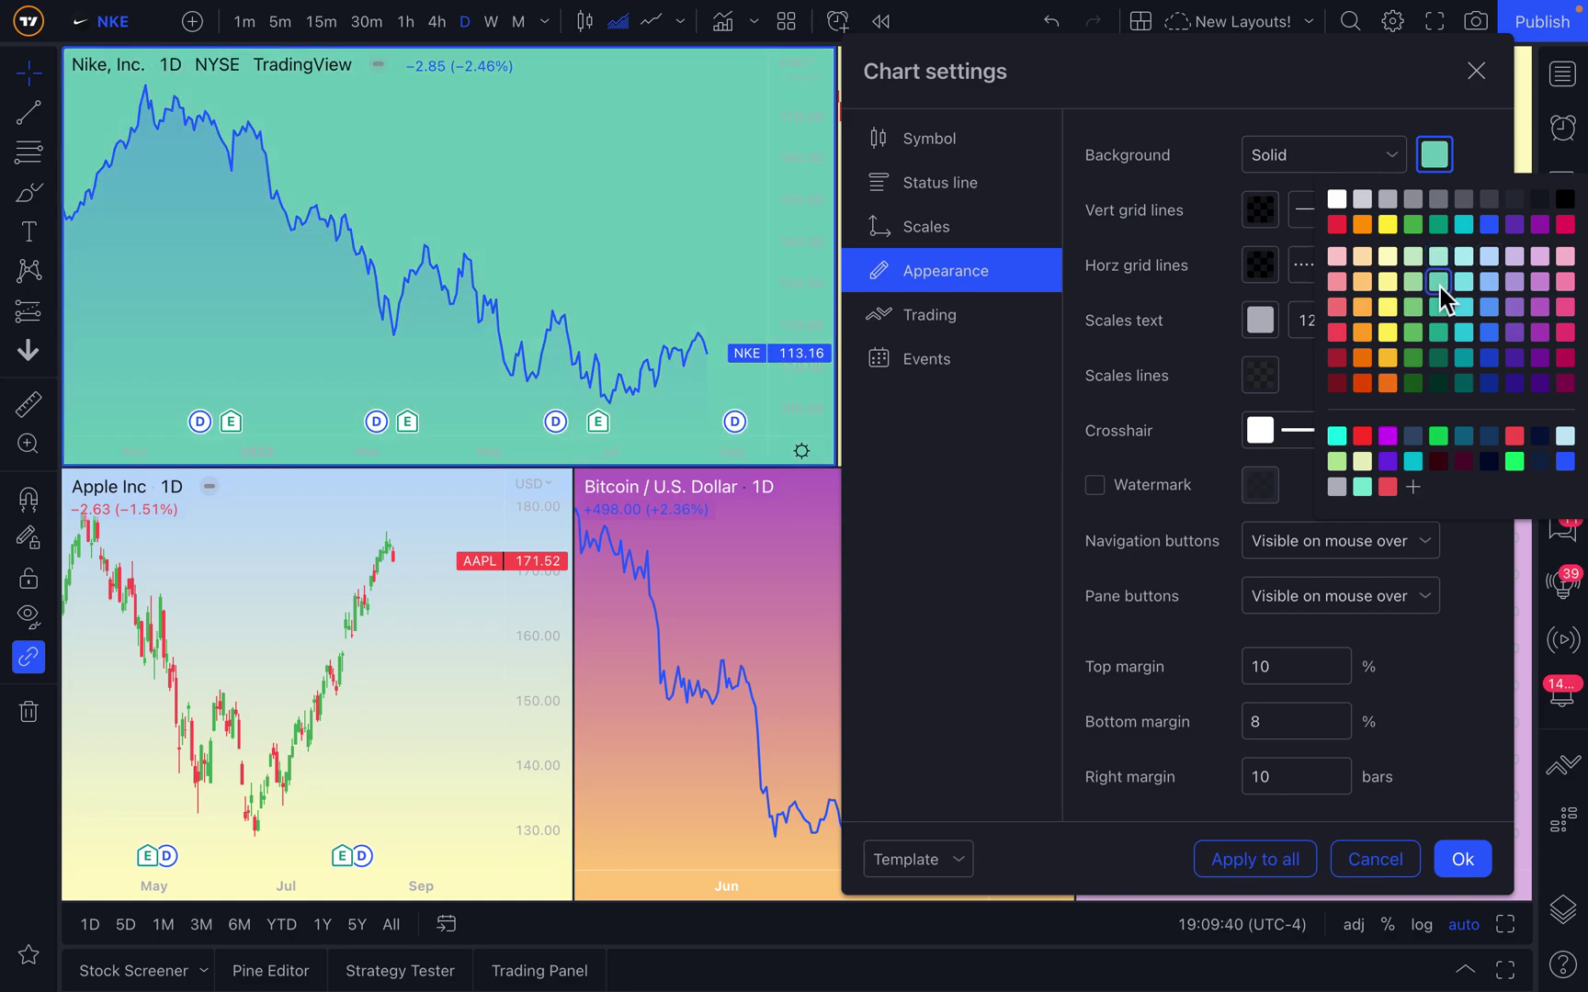
{"action": "left_click", "coordinate": [1320, 119]}
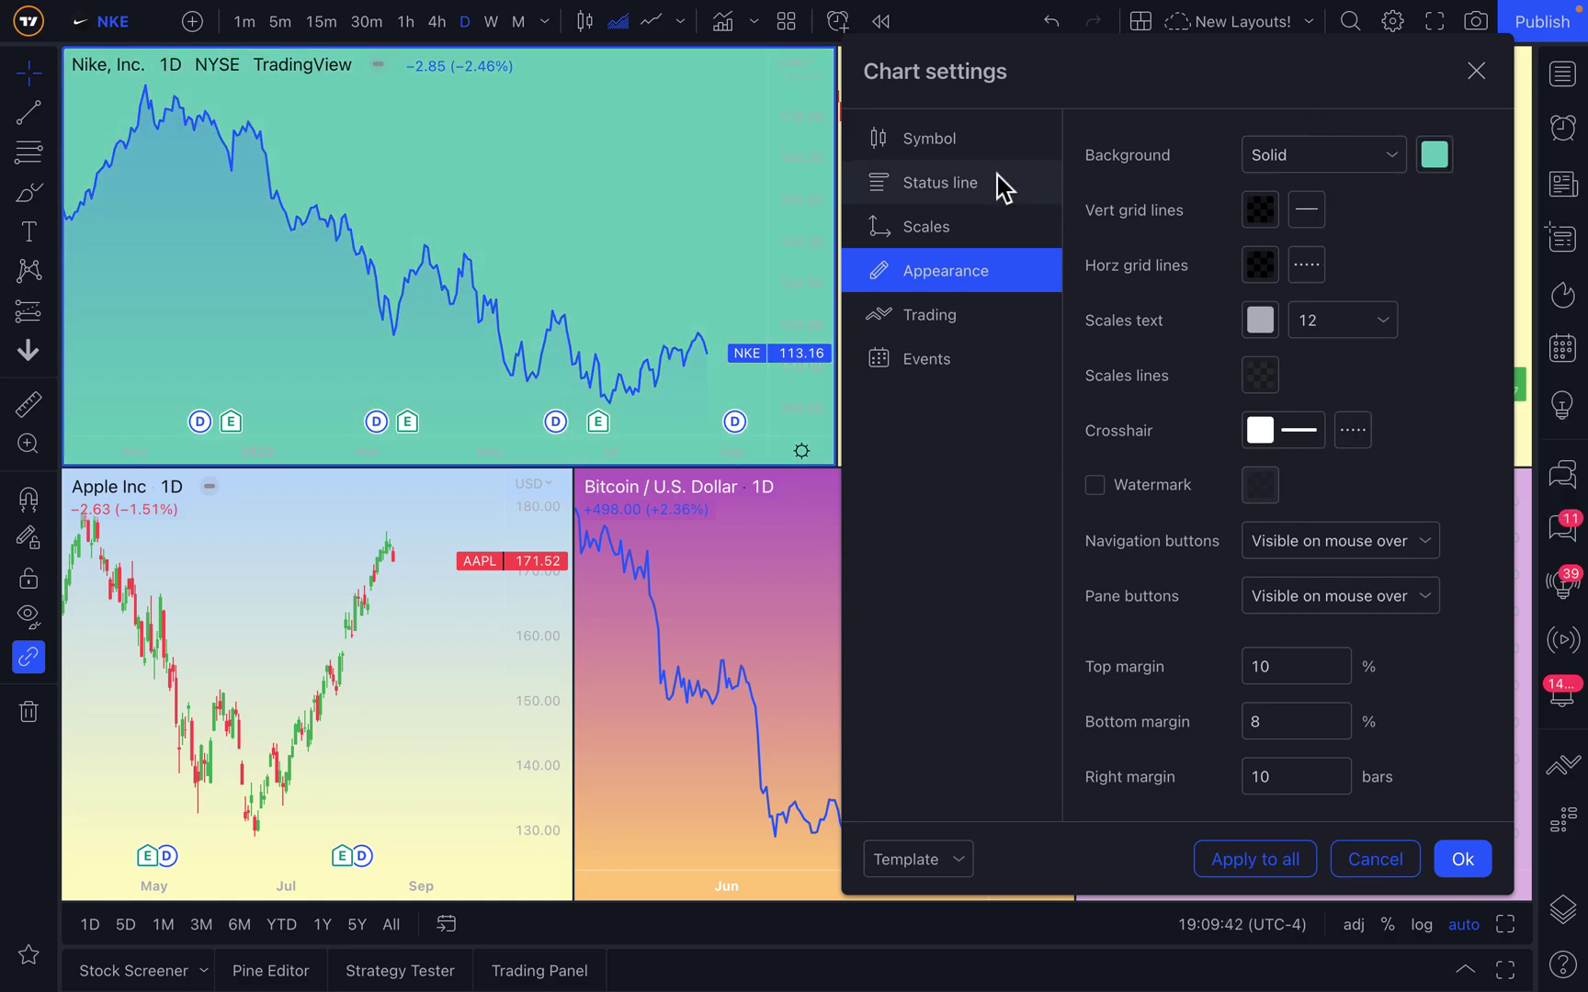
- Set the Nike chart's price line colour to white
{"action": "left_click", "coordinate": [984, 156]}
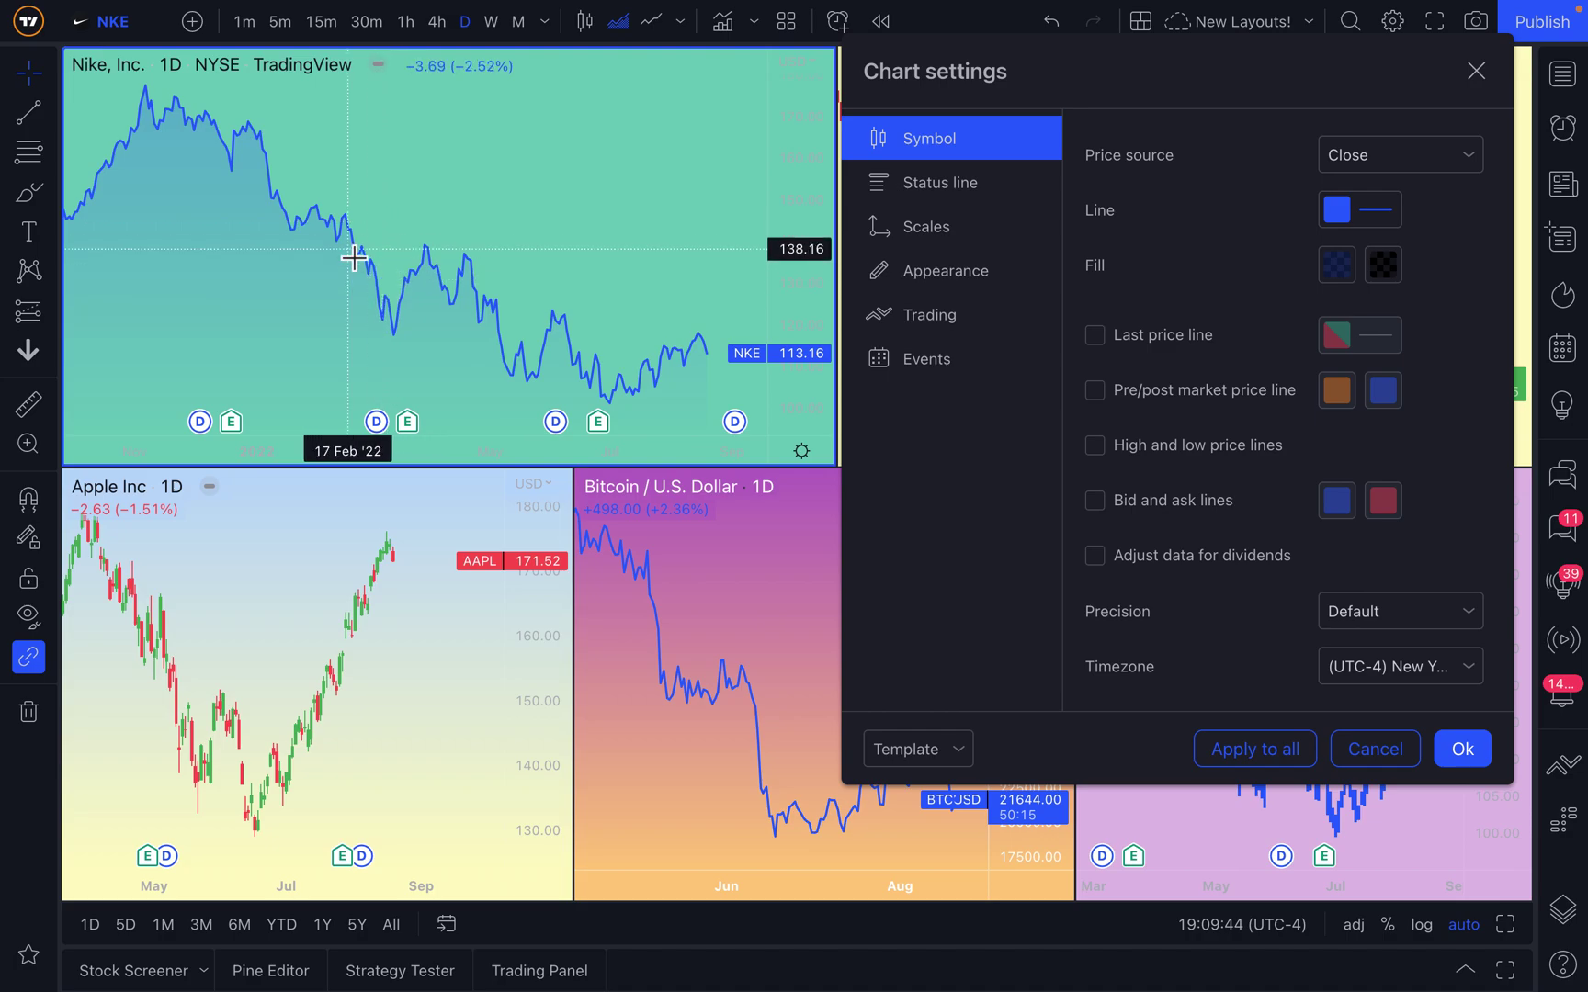
{"action": "left_click", "coordinate": [1392, 219]}
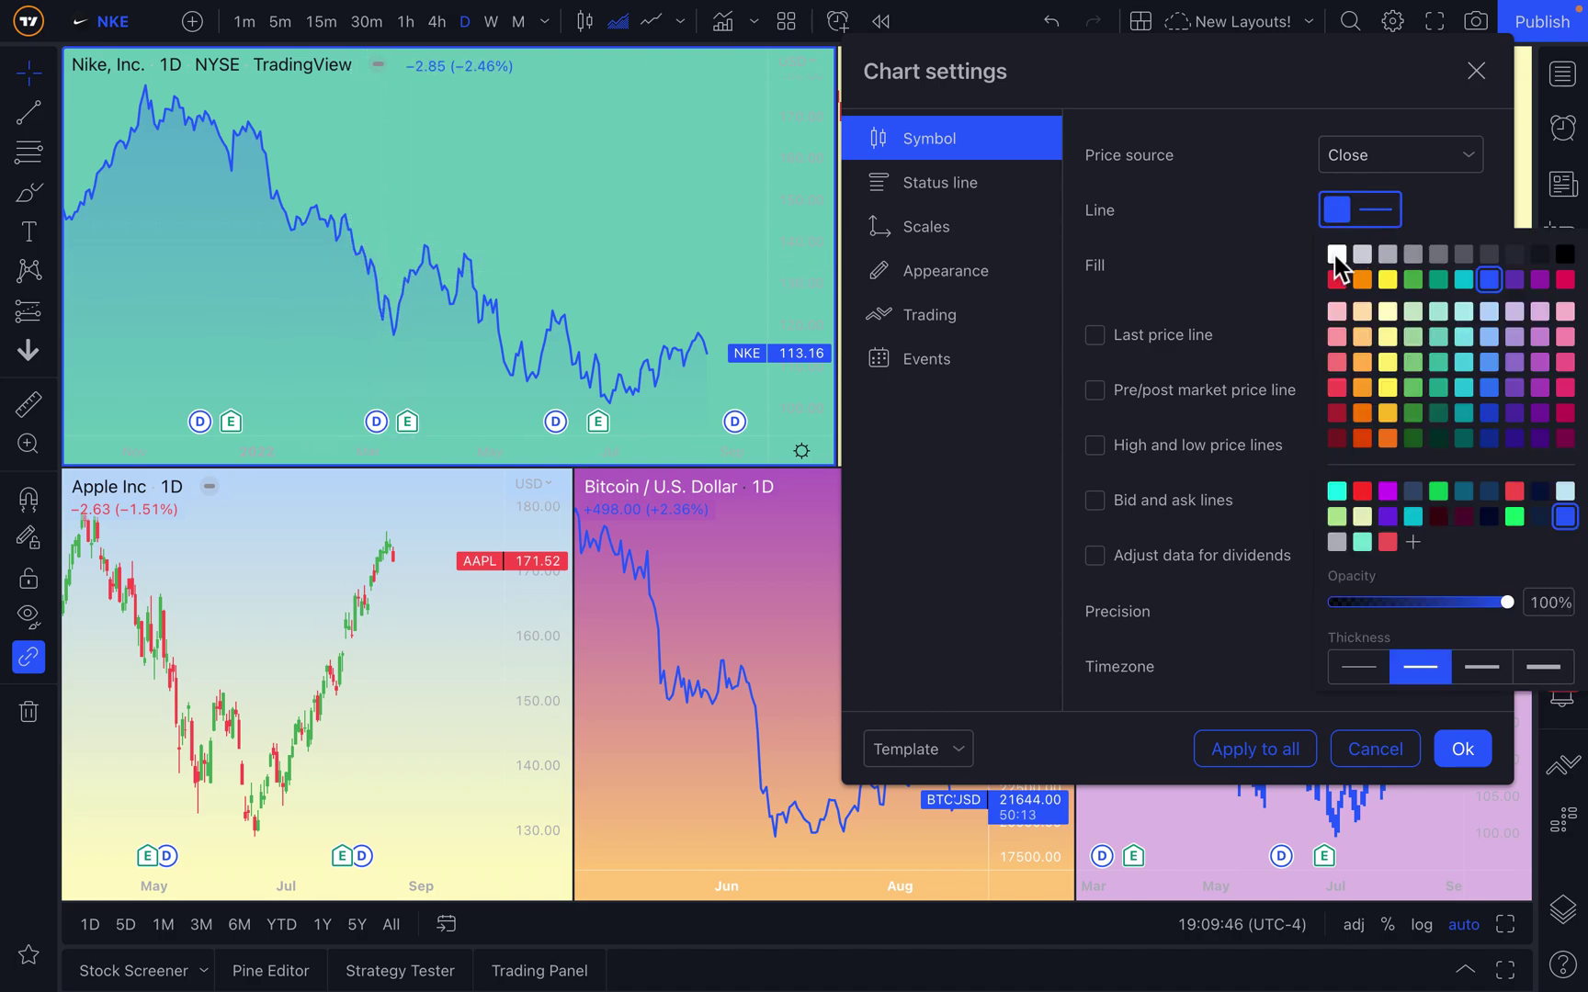
{"action": "left_click", "coordinate": [1334, 256]}
{"action": "left_click", "coordinate": [1208, 211]}
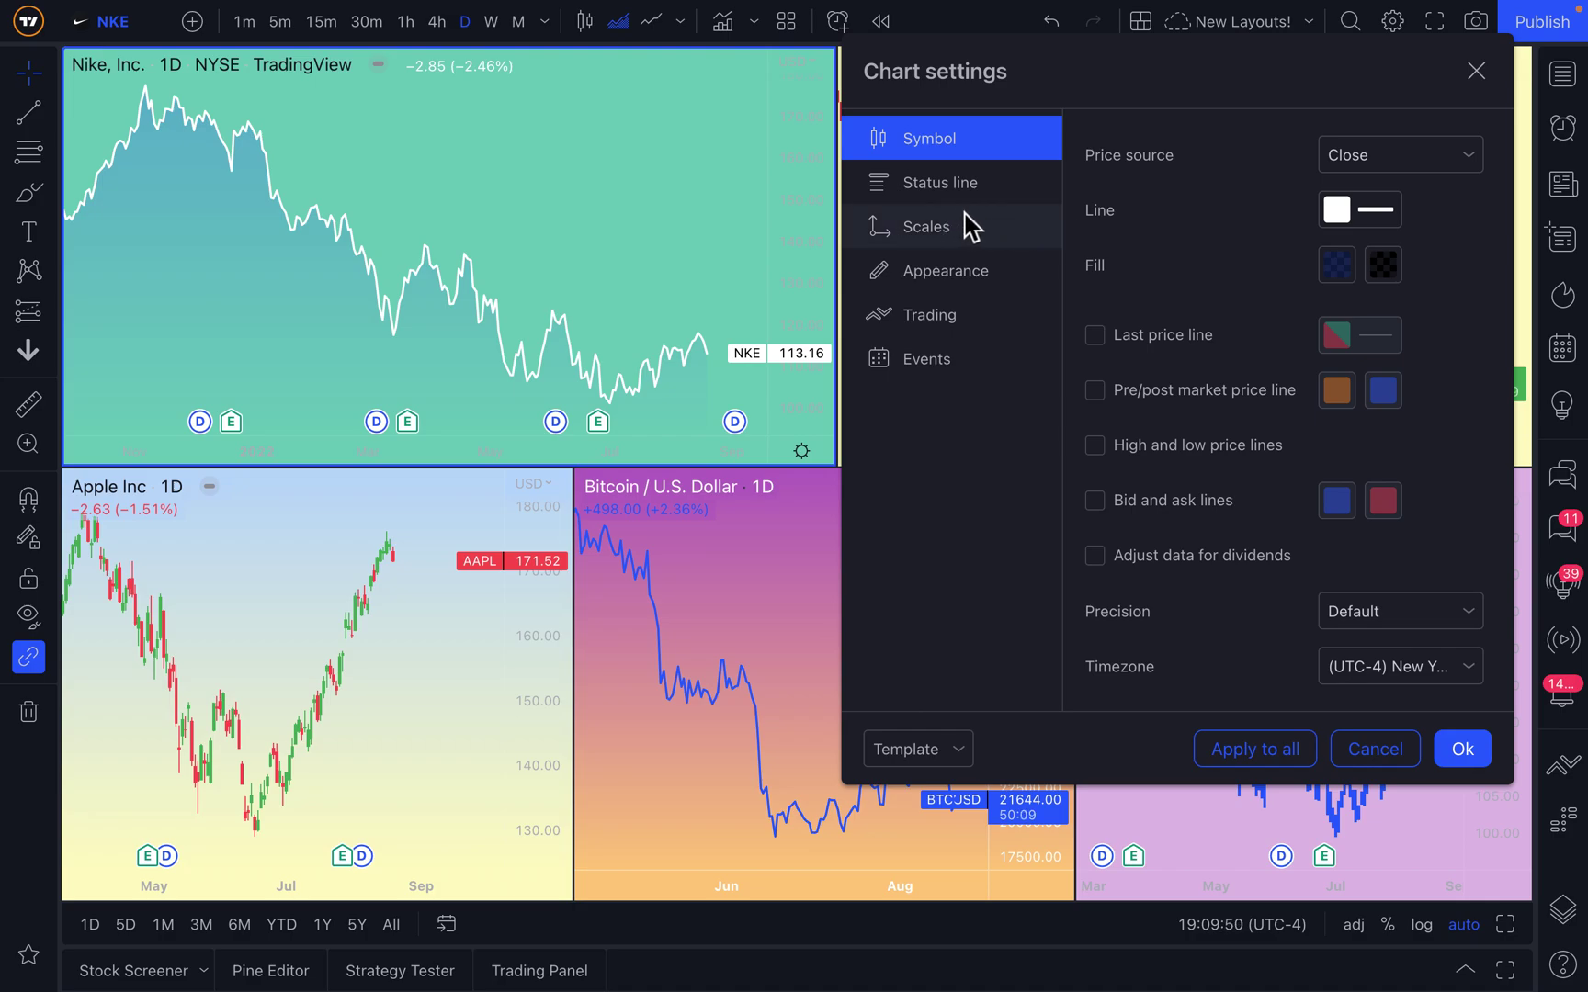
- Make the Nike scale labels white, close settings, and widen the EURUSD pane slightly
{"action": "left_click", "coordinate": [978, 276]}
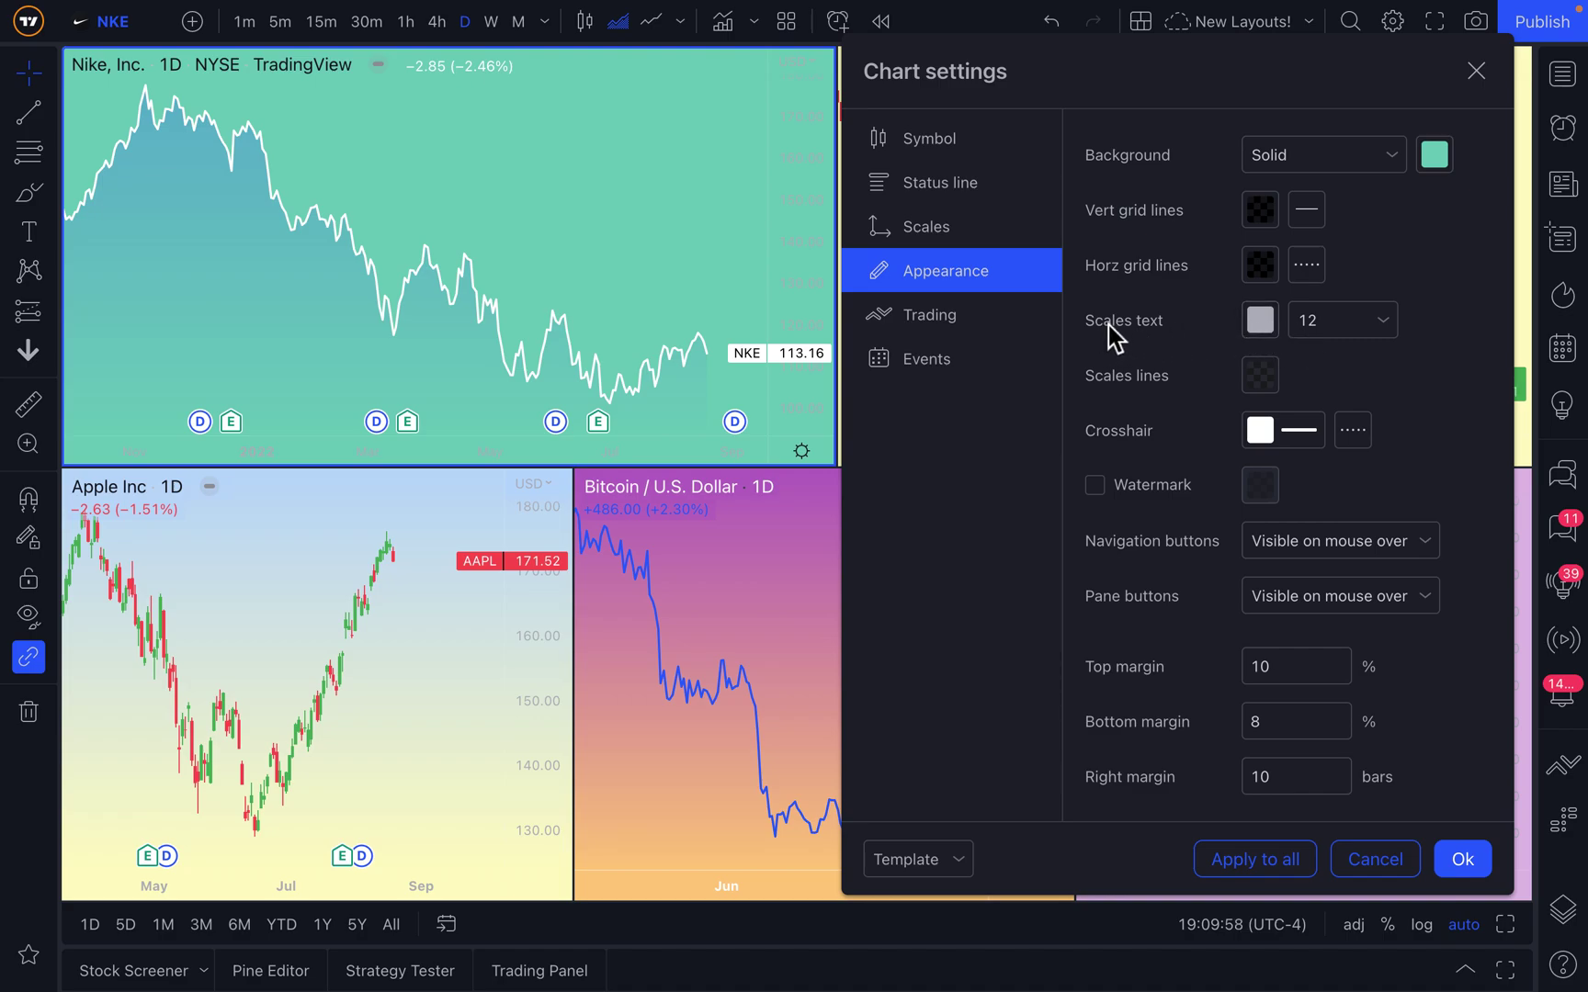
{"action": "left_click", "coordinate": [1258, 327]}
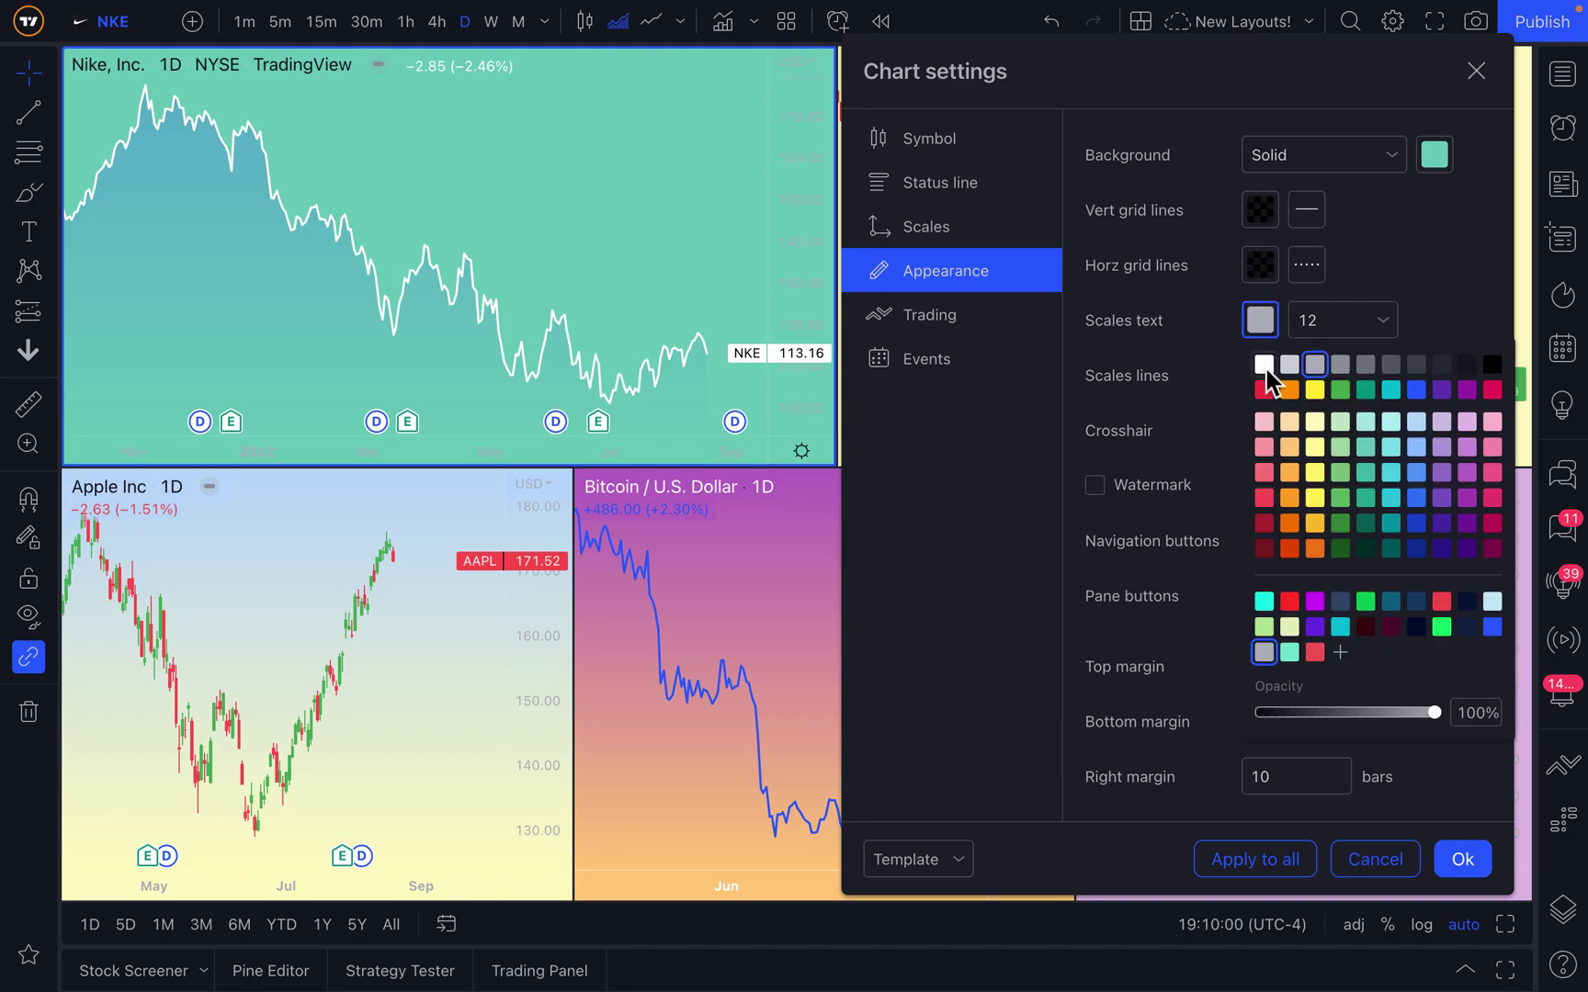
{"action": "left_click", "coordinate": [1264, 365]}
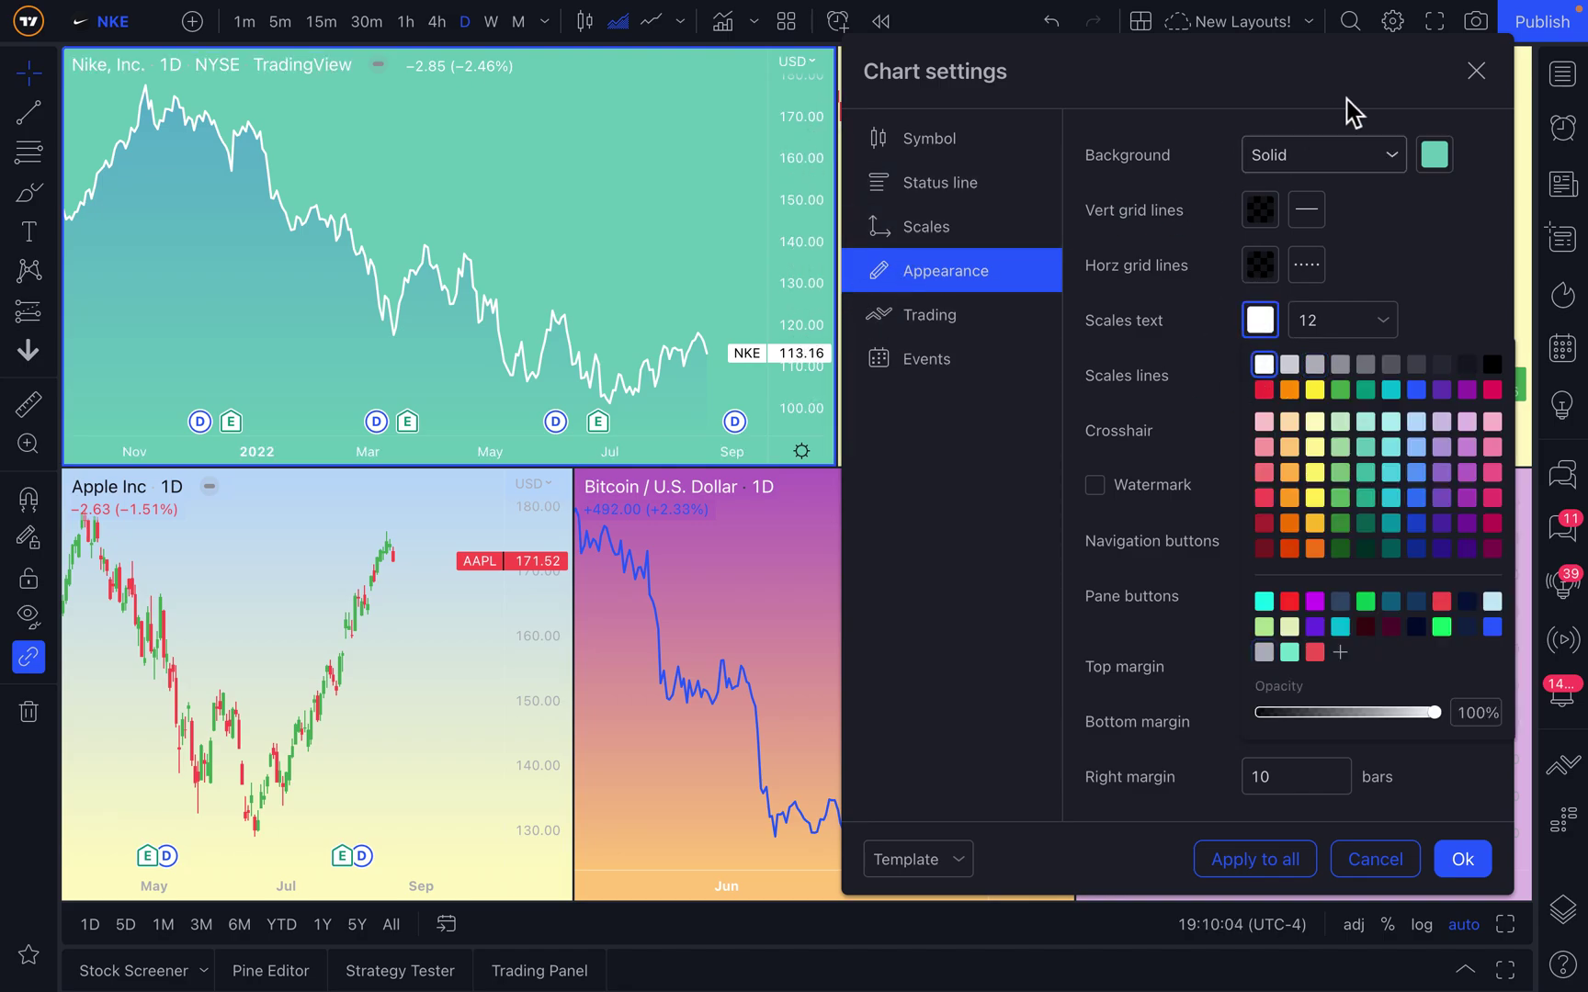
{"action": "left_click", "coordinate": [1475, 73]}
{"action": "left_click_drag", "start_coordinate": [847, 251], "coordinate": [797, 256]}
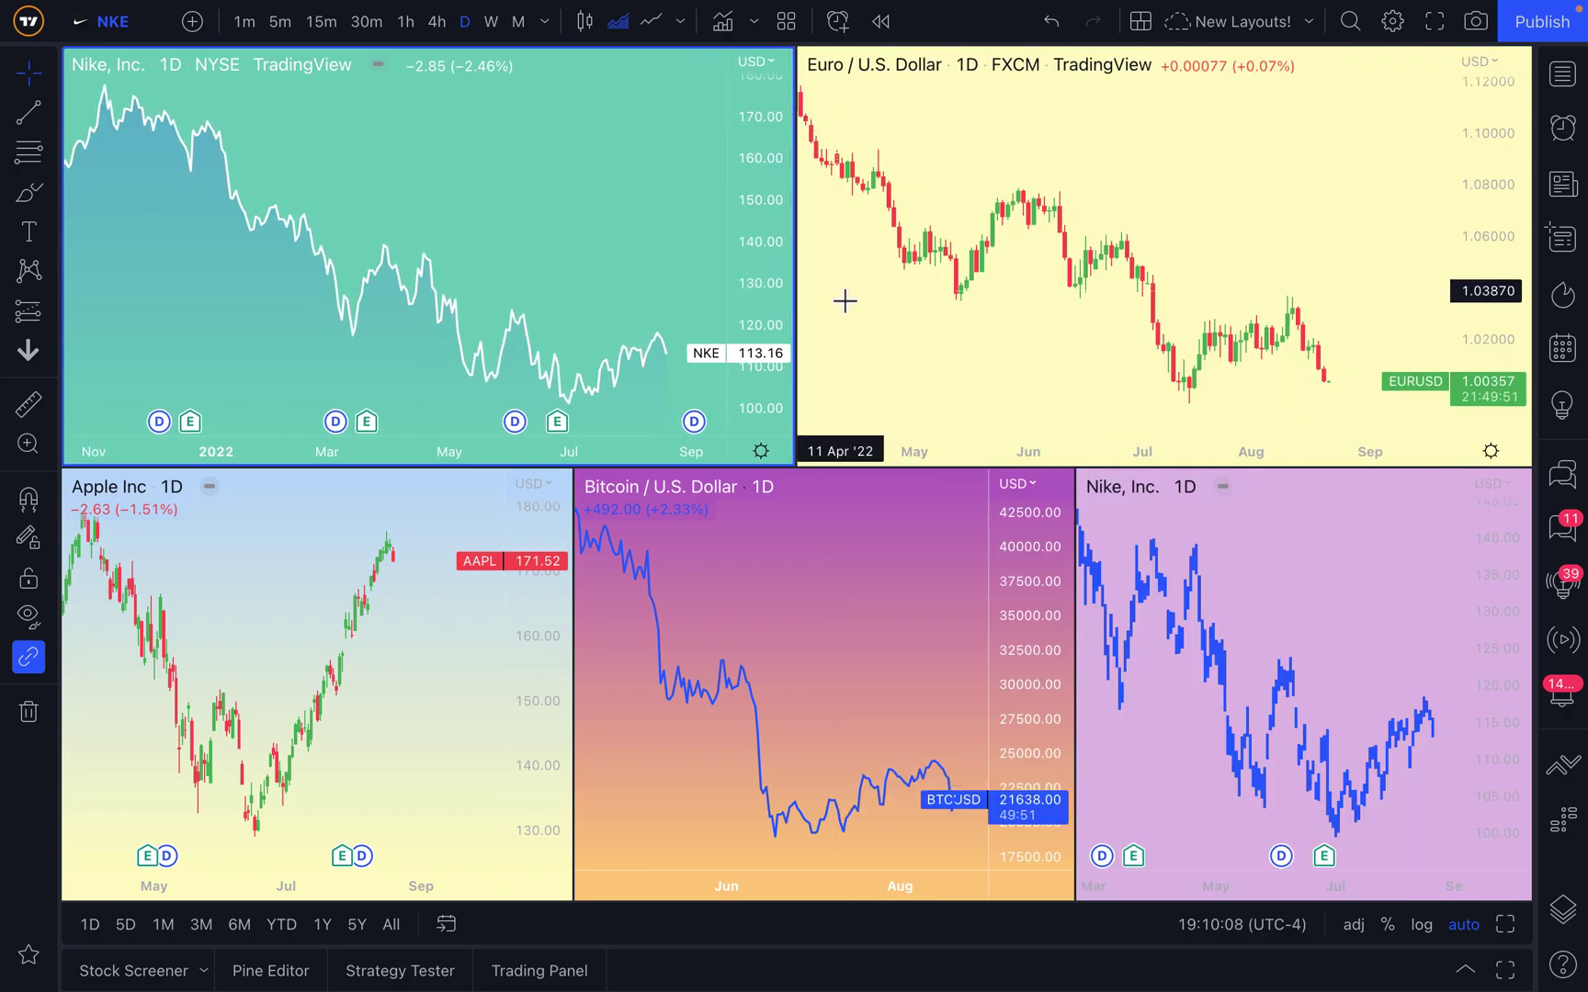
- Set the Apple chart's scale text colour to white and apply the settings
{"action": "left_click", "coordinate": [408, 691]}
{"action": "right_click", "coordinate": [413, 658]}
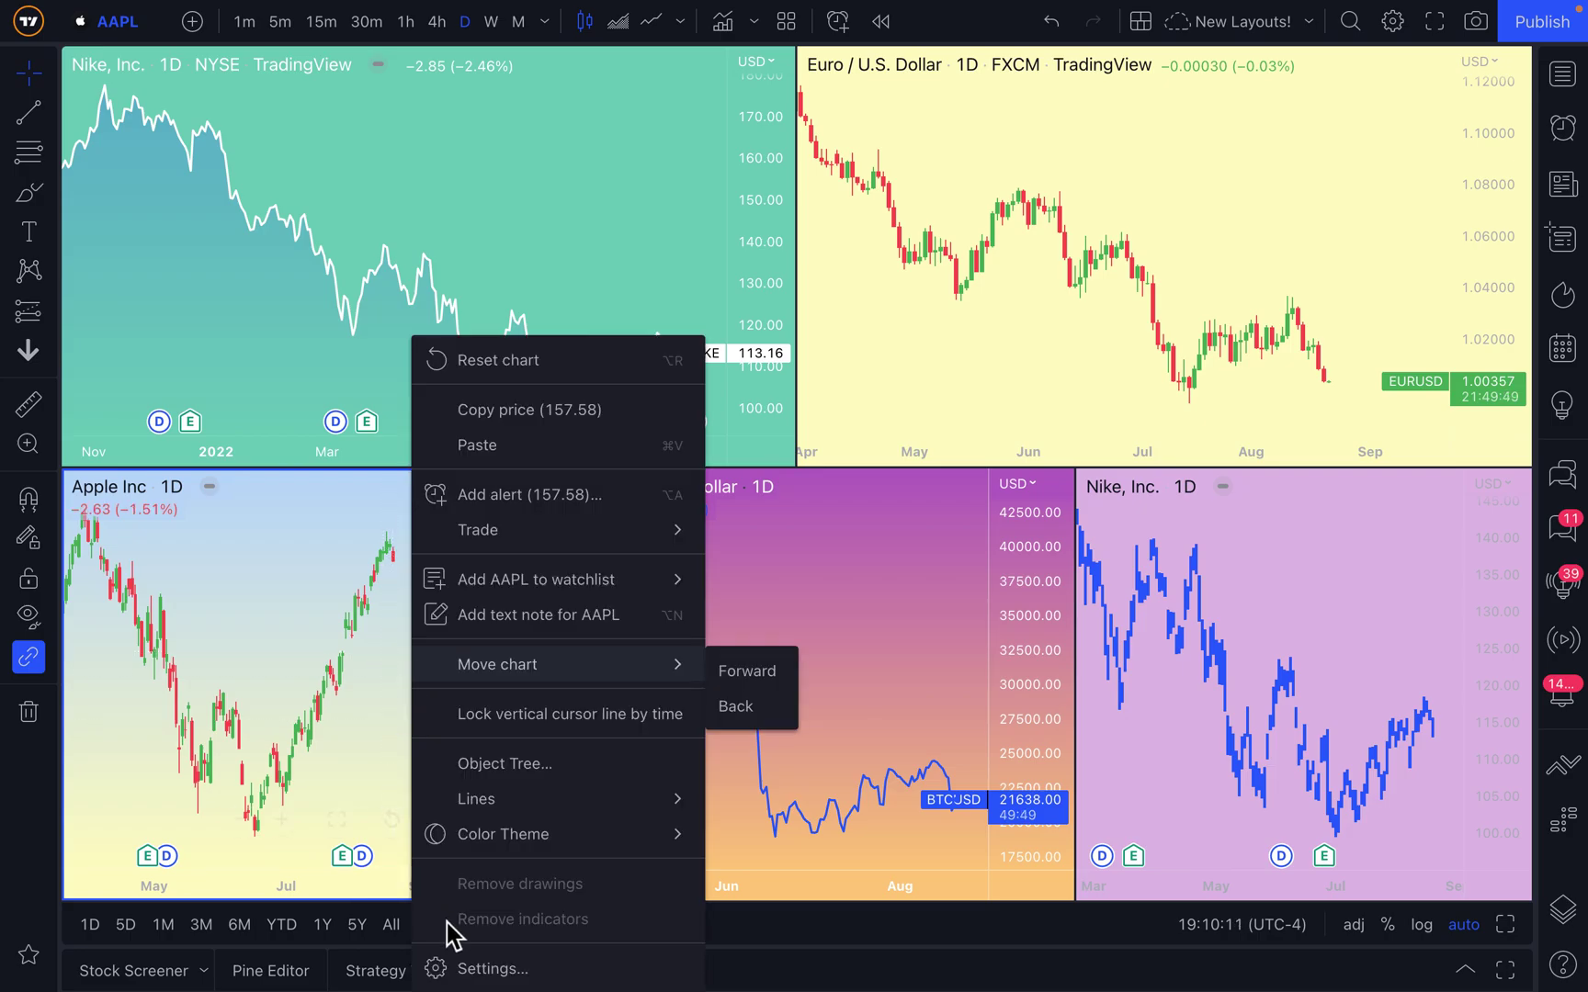
{"action": "left_click", "coordinate": [487, 967]}
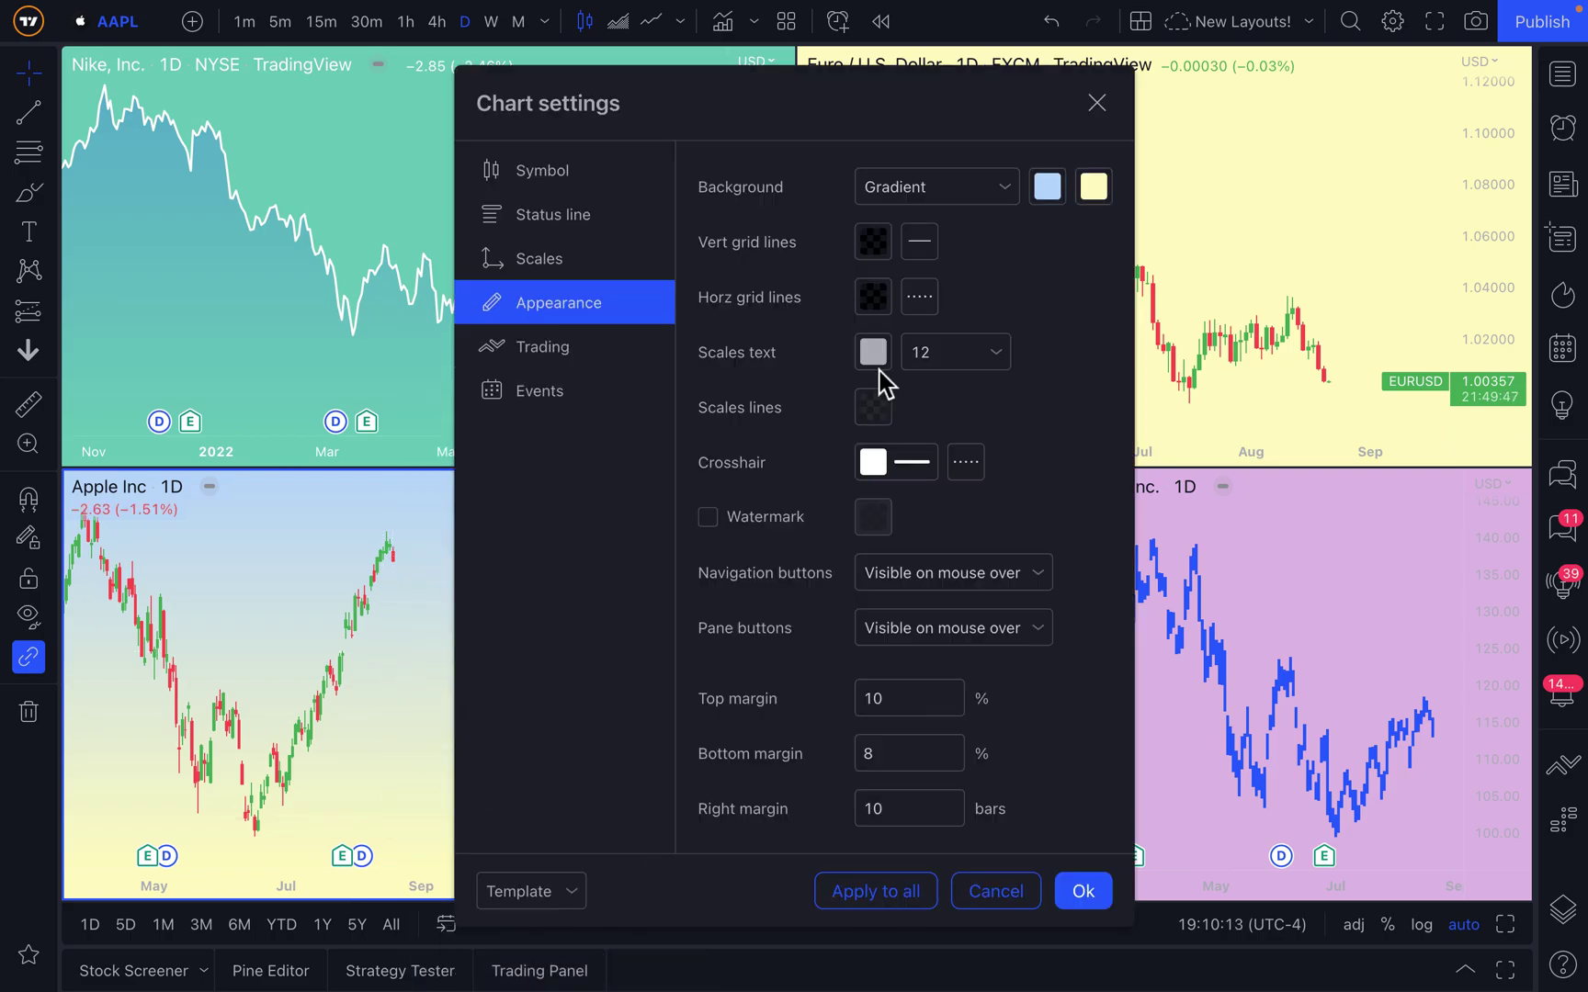
{"action": "left_click", "coordinate": [876, 357]}
{"action": "left_click", "coordinate": [879, 397]}
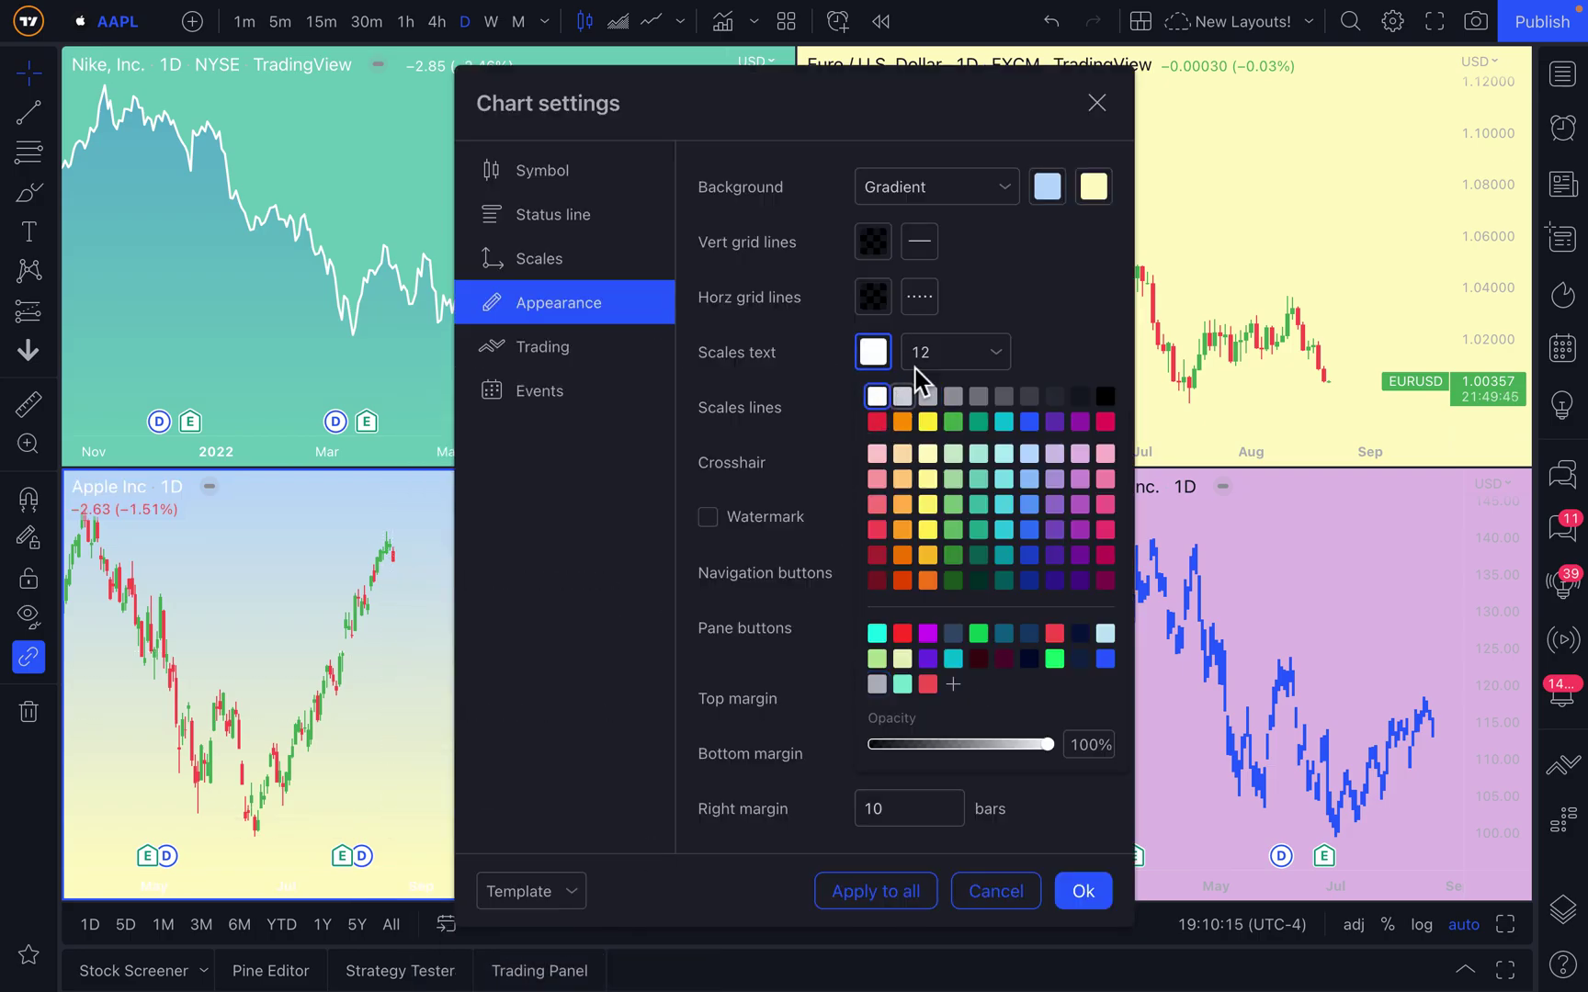
{"action": "left_click", "coordinate": [1036, 363]}
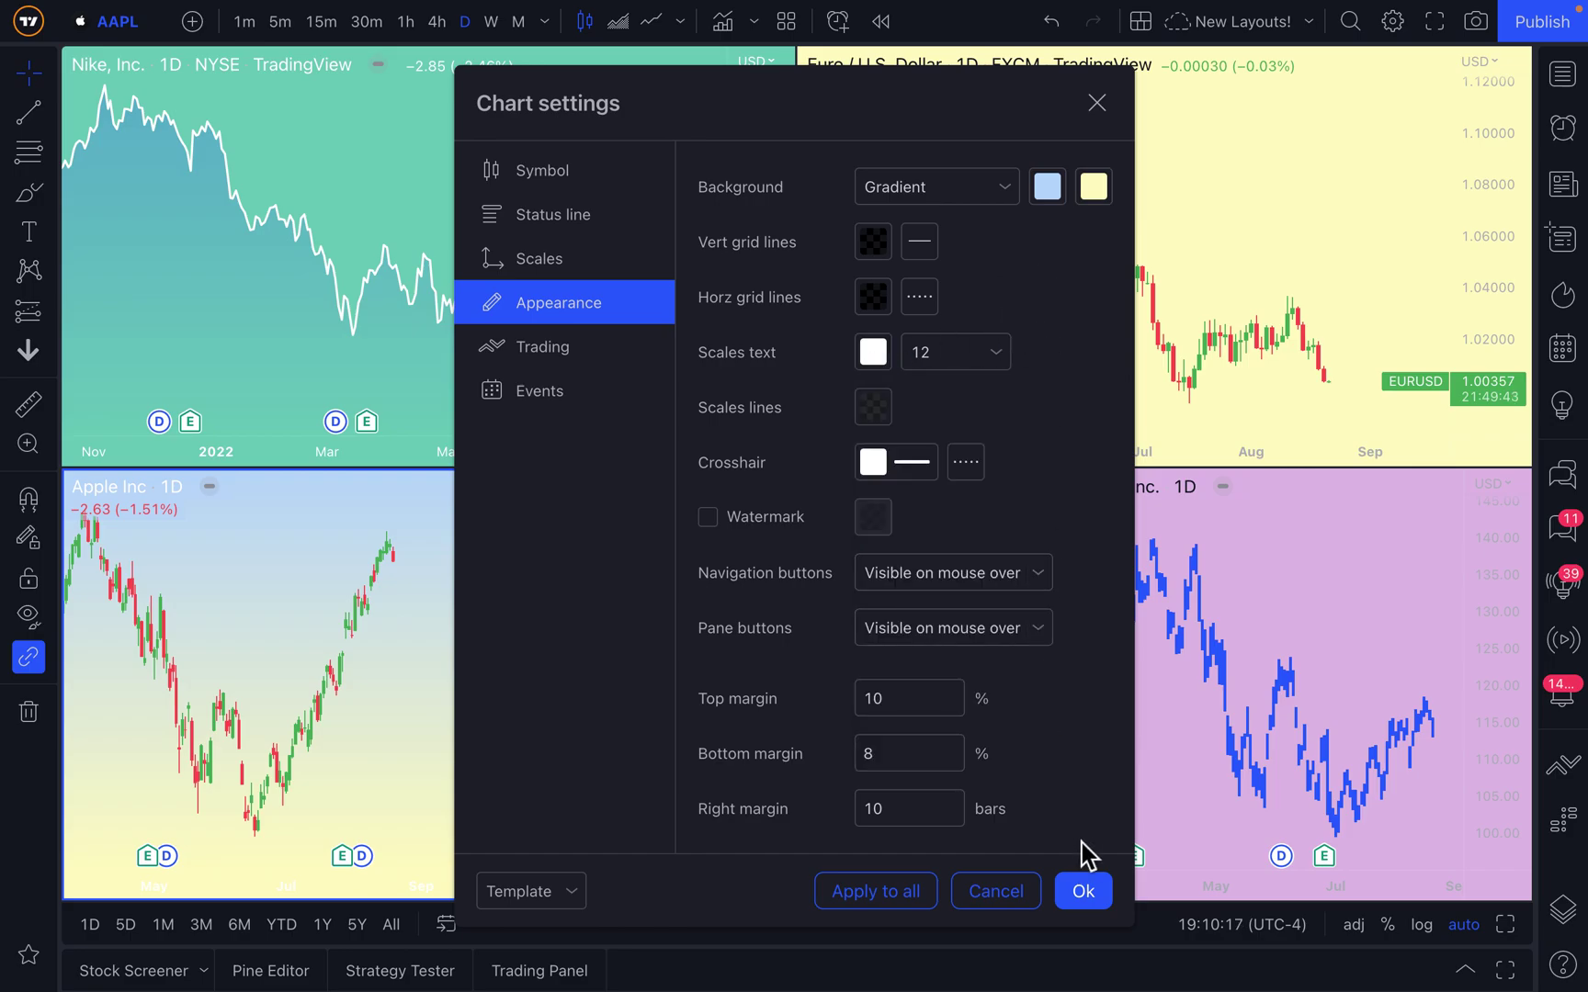
{"action": "left_click", "coordinate": [1084, 891]}
- Bring up the settings of the lower-right Nike chart
{"action": "left_click", "coordinate": [1384, 564]}
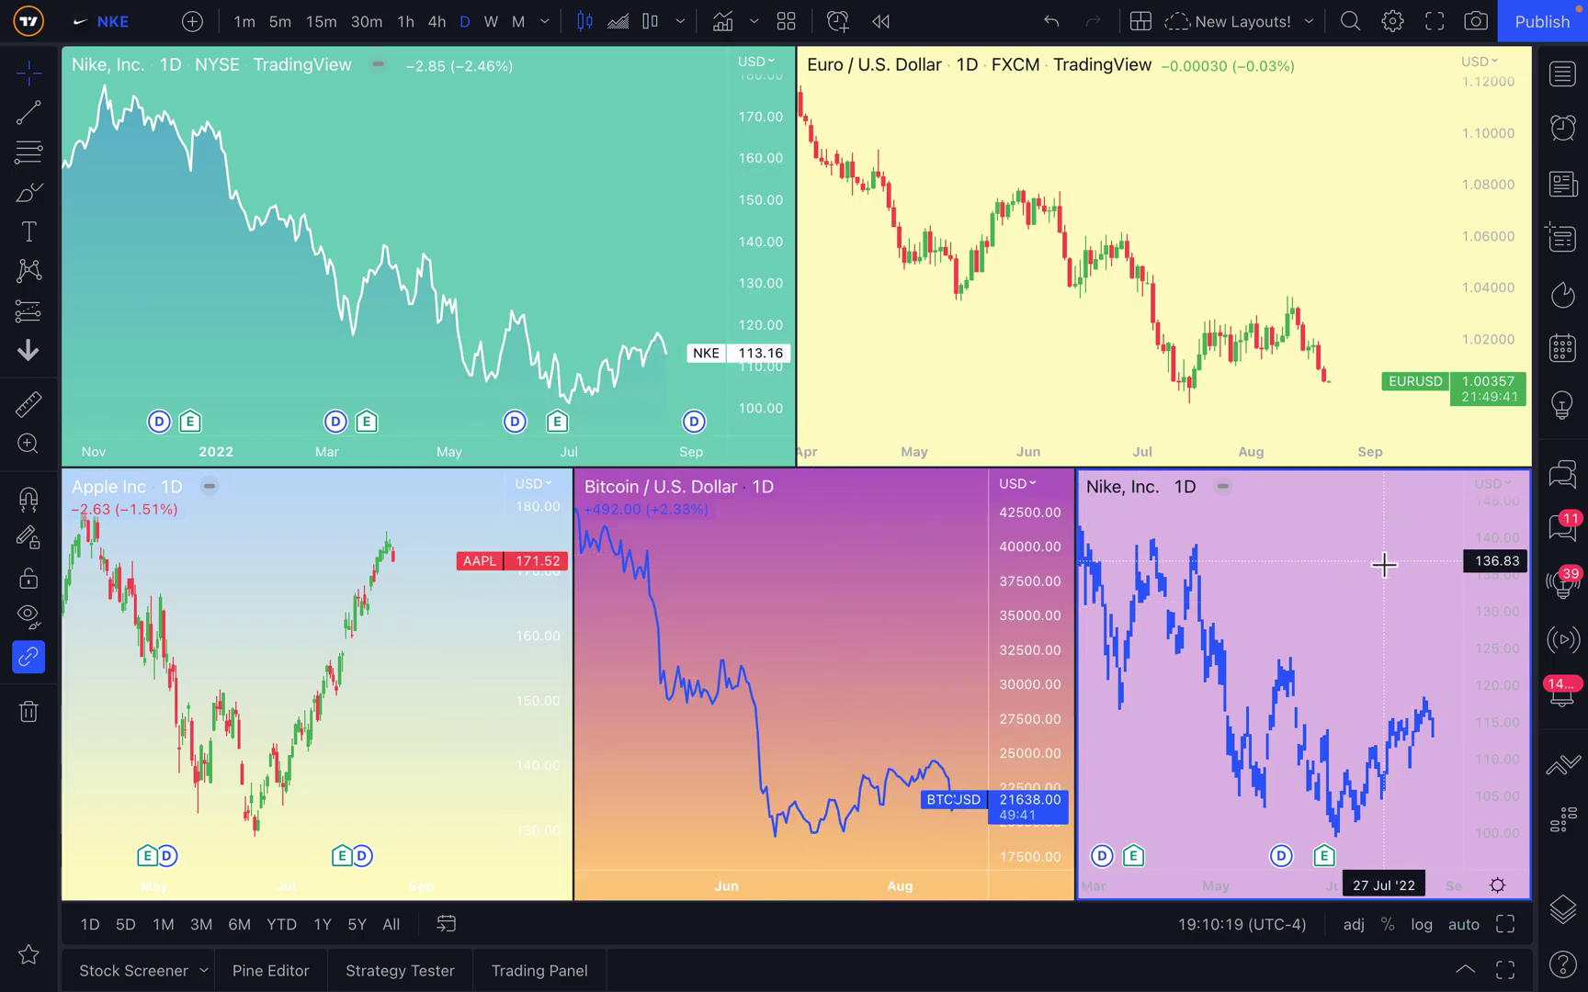
{"action": "right_click", "coordinate": [1357, 554]}
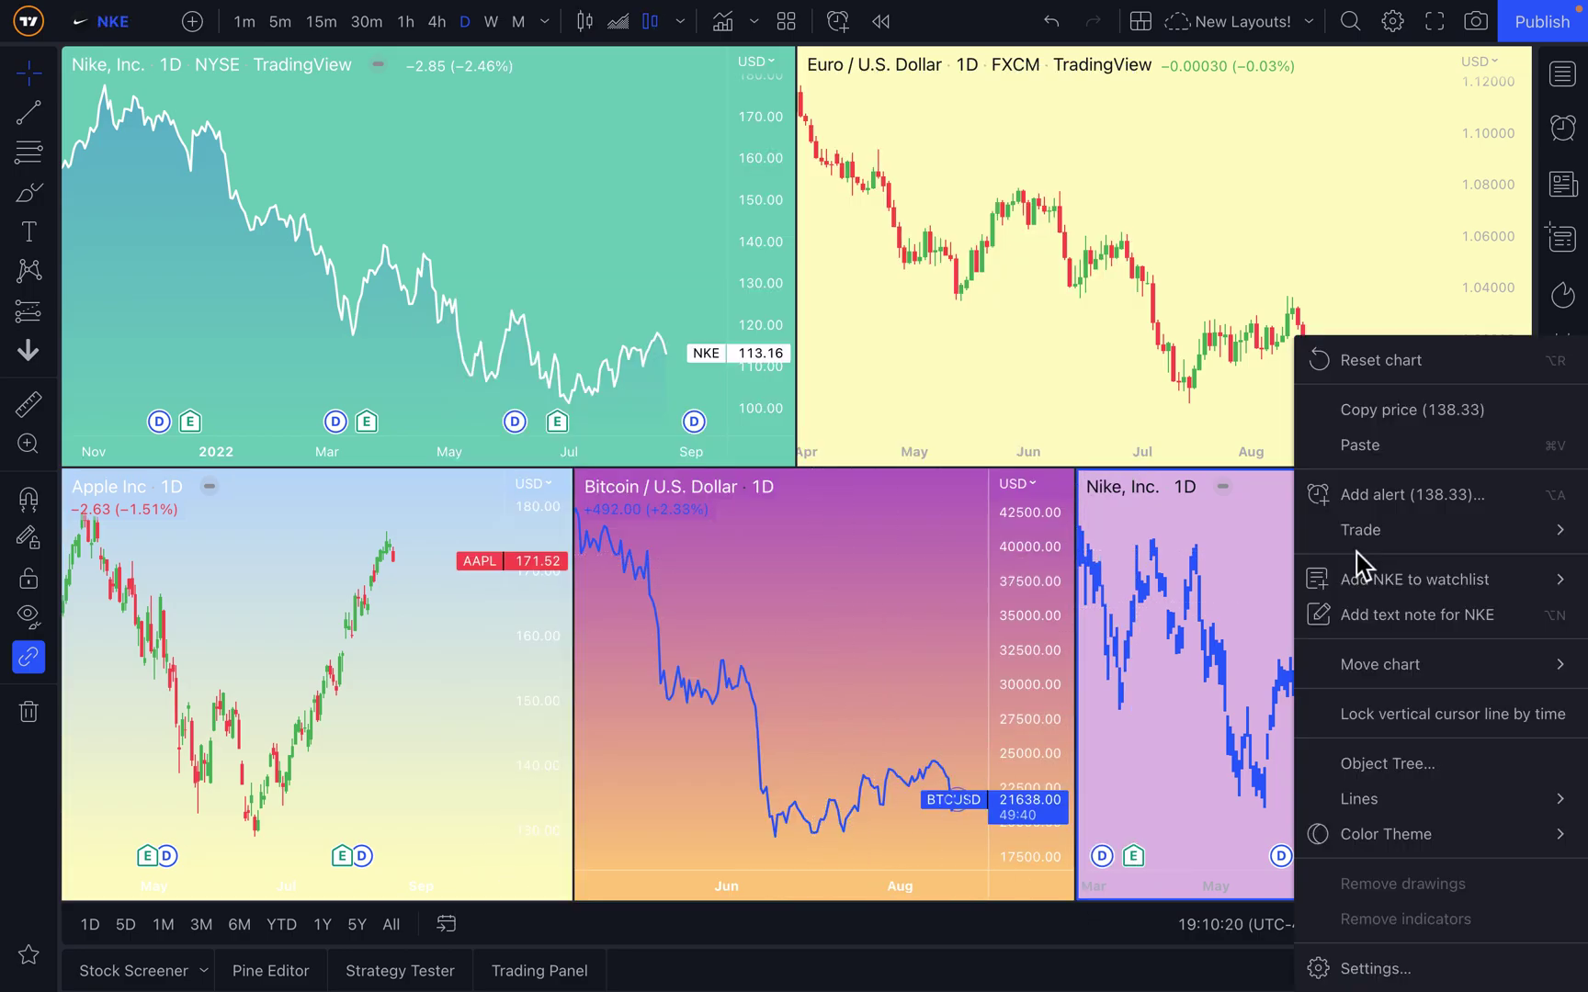
{"action": "left_click", "coordinate": [1409, 970]}
- Set the lower-right Nike chart's scale text to white and apply
{"action": "left_click", "coordinate": [870, 354]}
{"action": "left_click", "coordinate": [882, 396]}
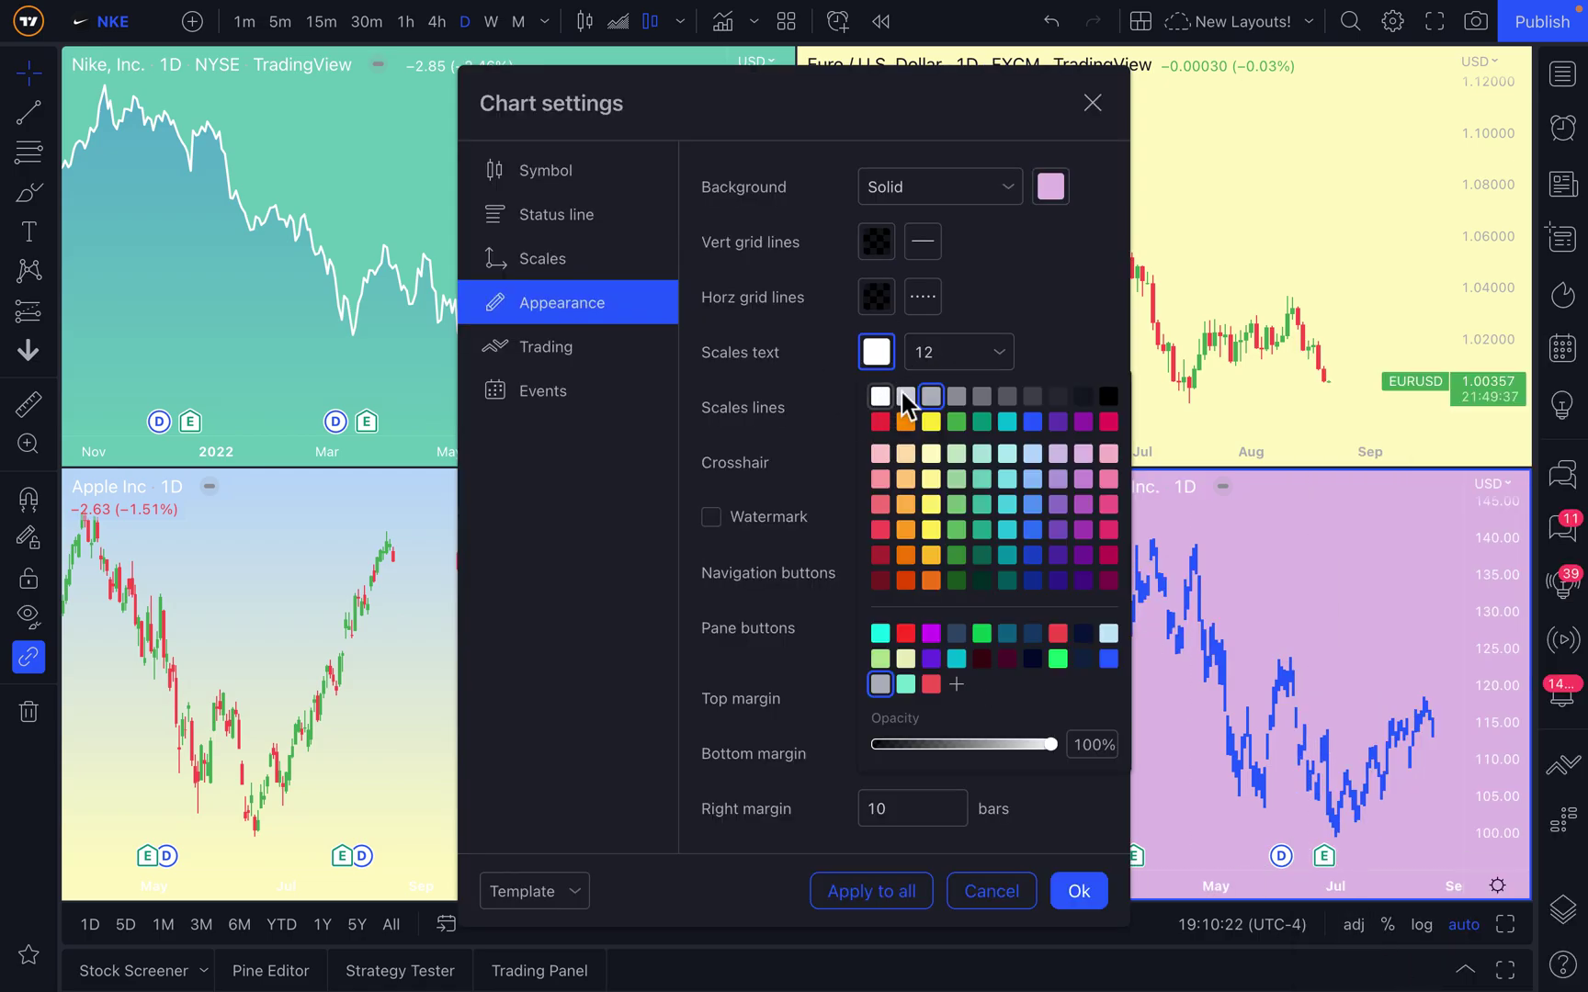
{"action": "left_click", "coordinate": [1092, 104]}
{"action": "left_click", "coordinate": [1093, 104]}
- Set the EURUSD chart's scale text to black and close its settings
{"action": "right_click", "coordinate": [1127, 150]}
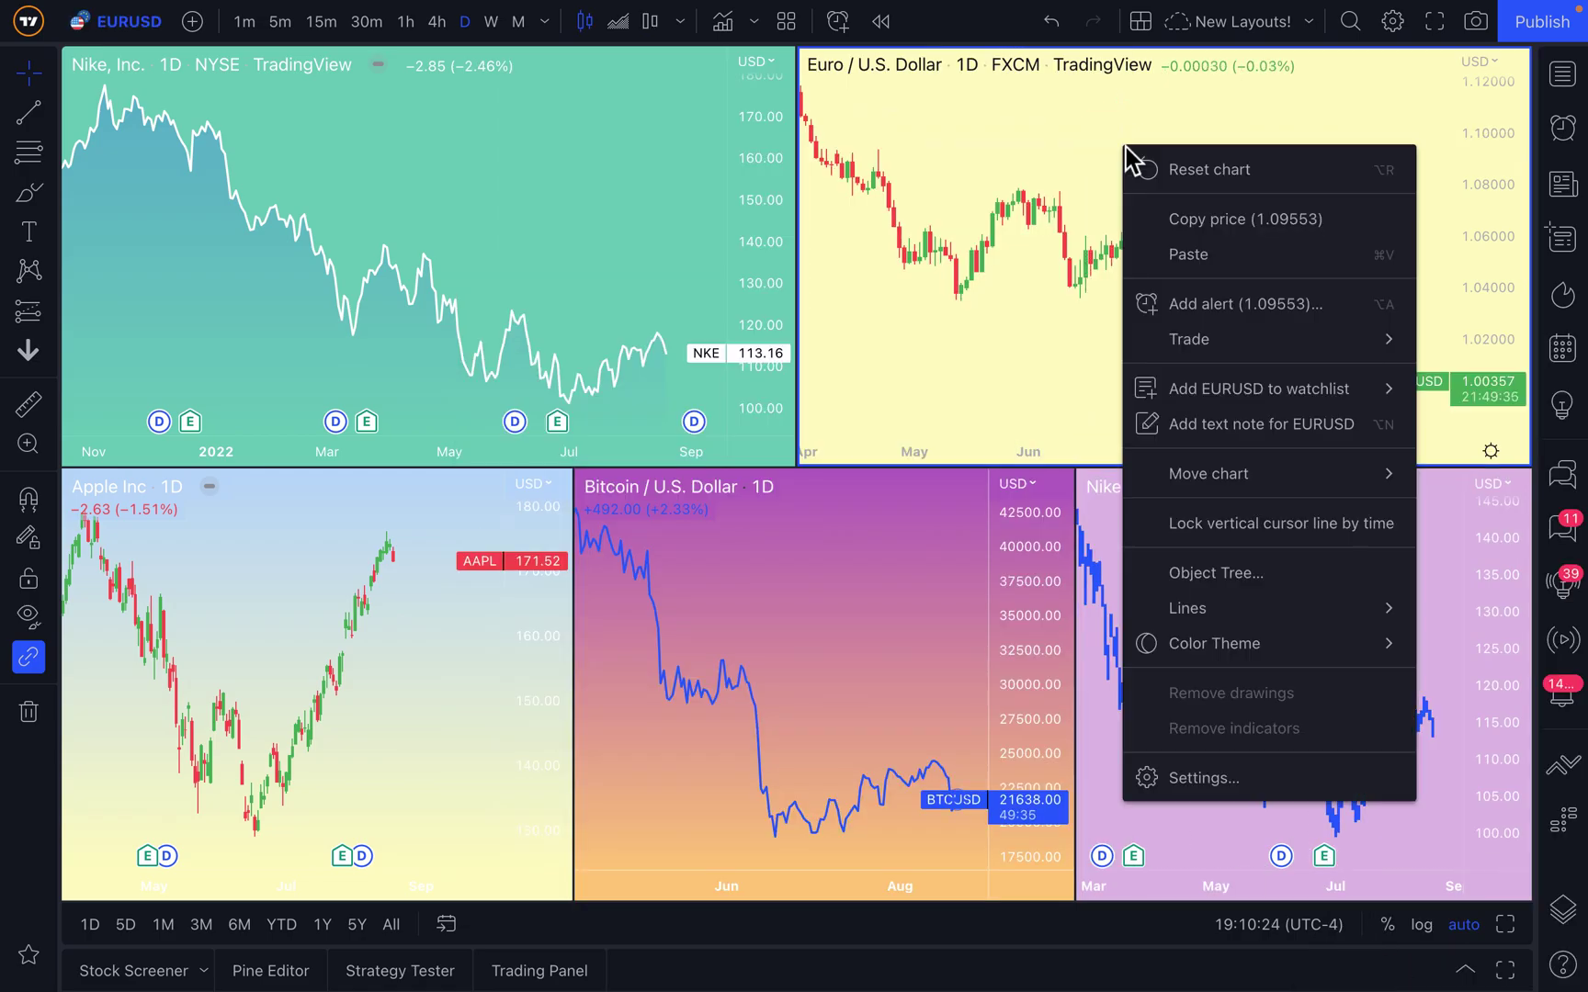
{"action": "left_click", "coordinate": [1223, 779]}
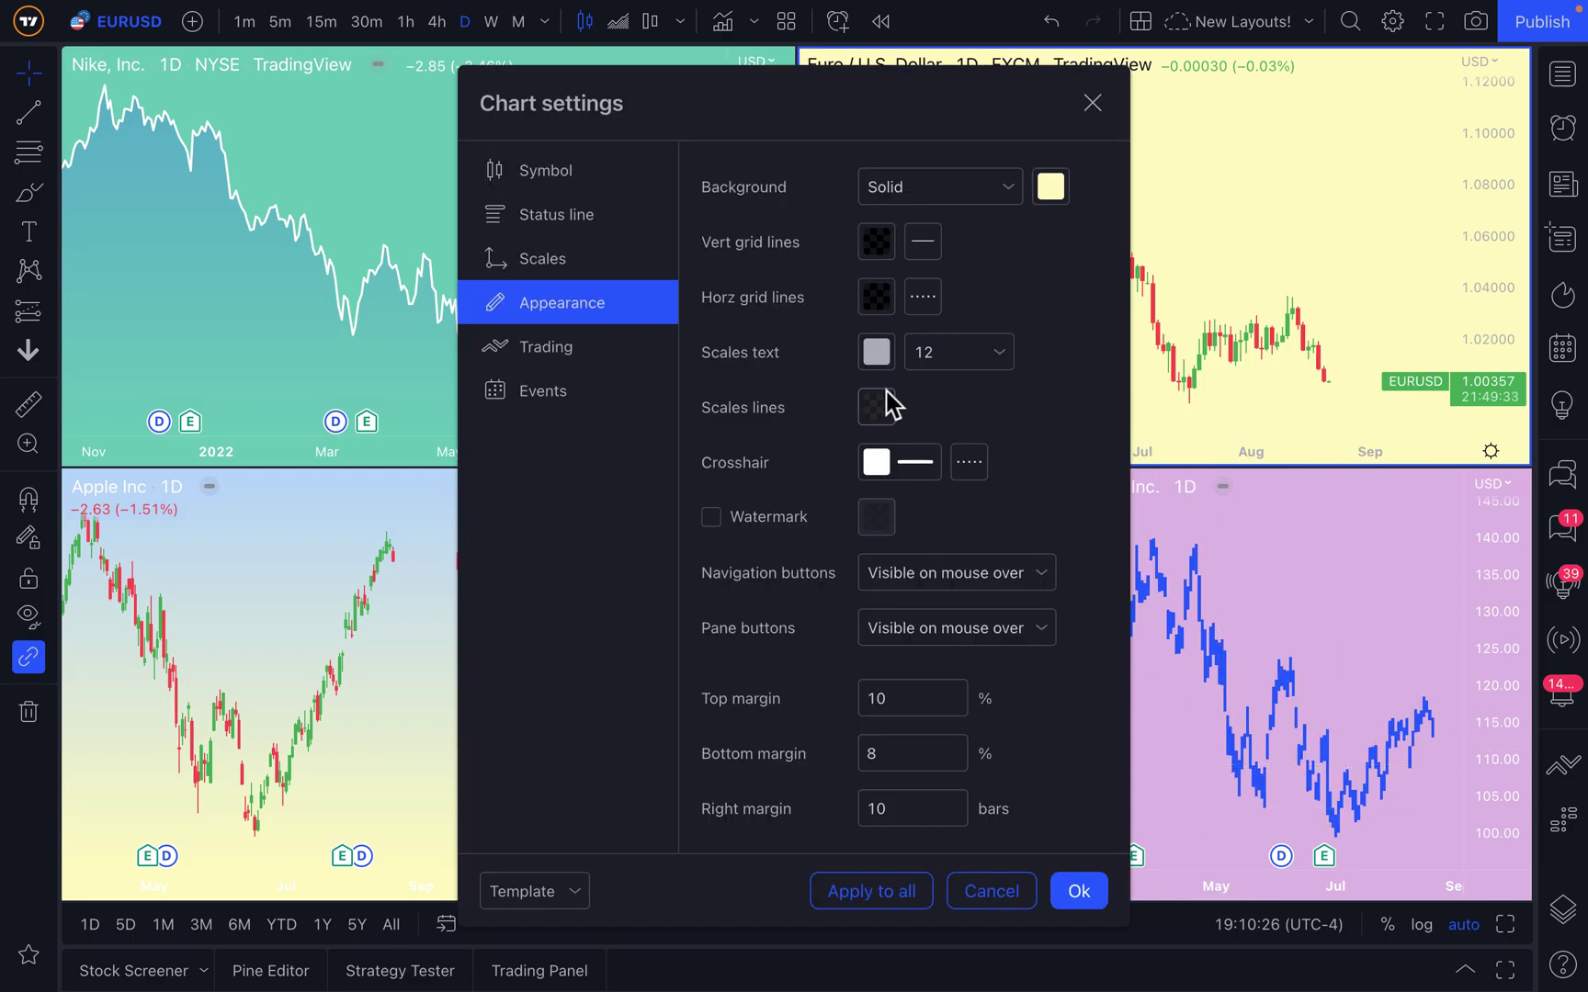
{"action": "left_click", "coordinate": [876, 351]}
{"action": "left_click", "coordinate": [881, 396]}
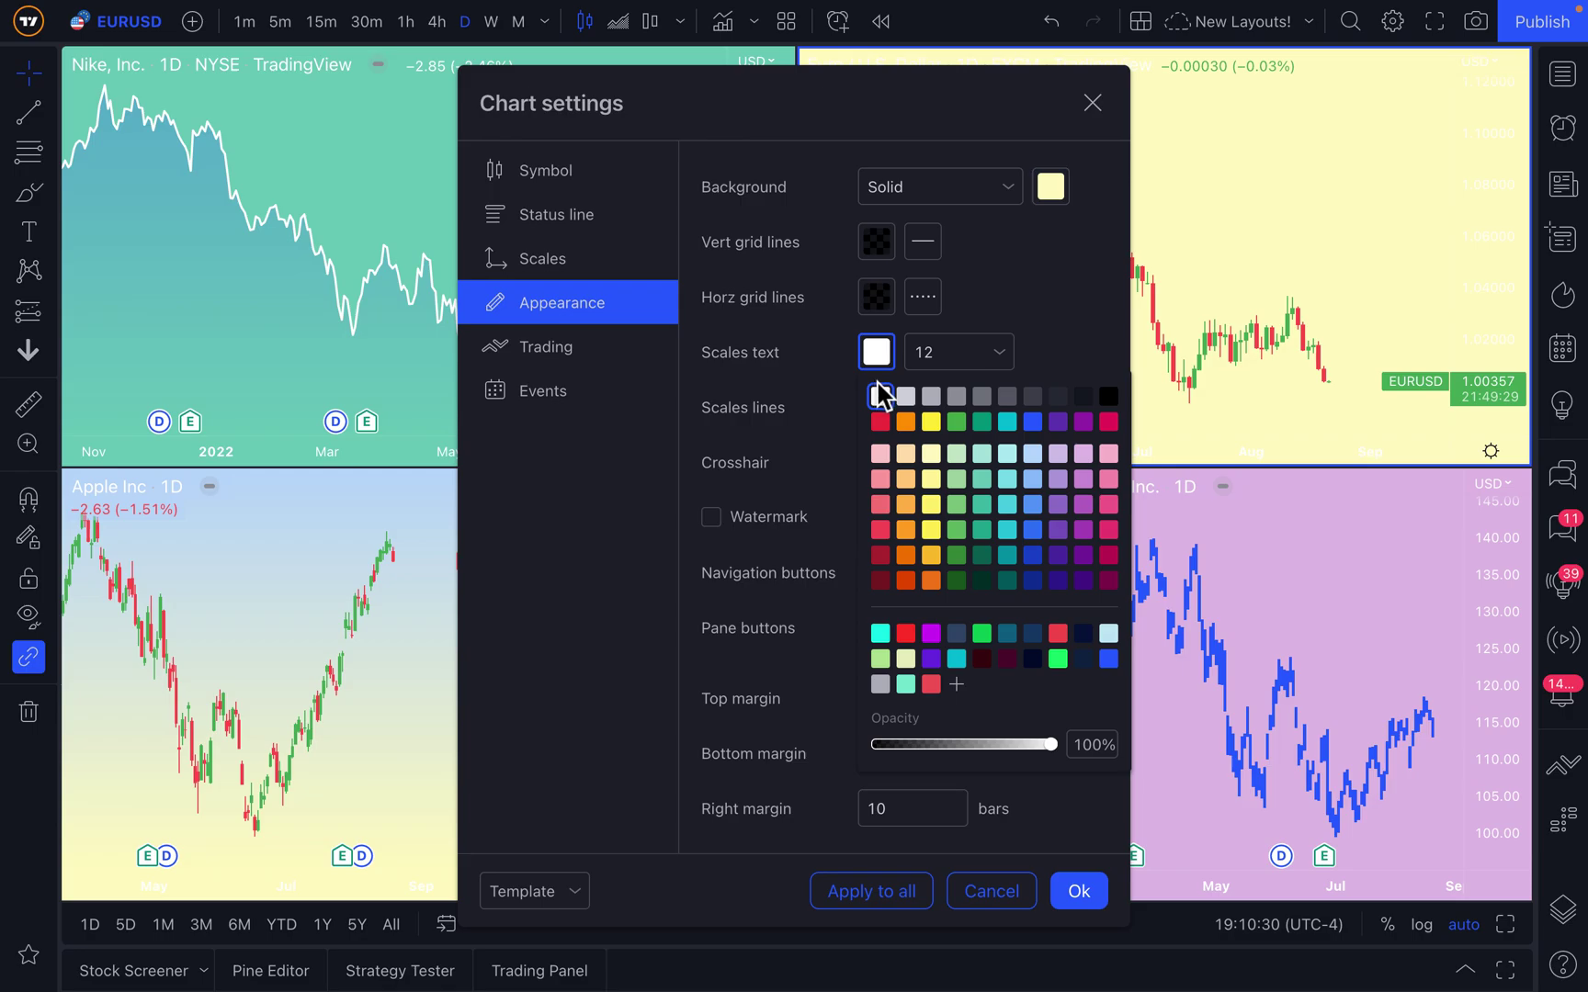
{"action": "left_click", "coordinate": [1113, 403]}
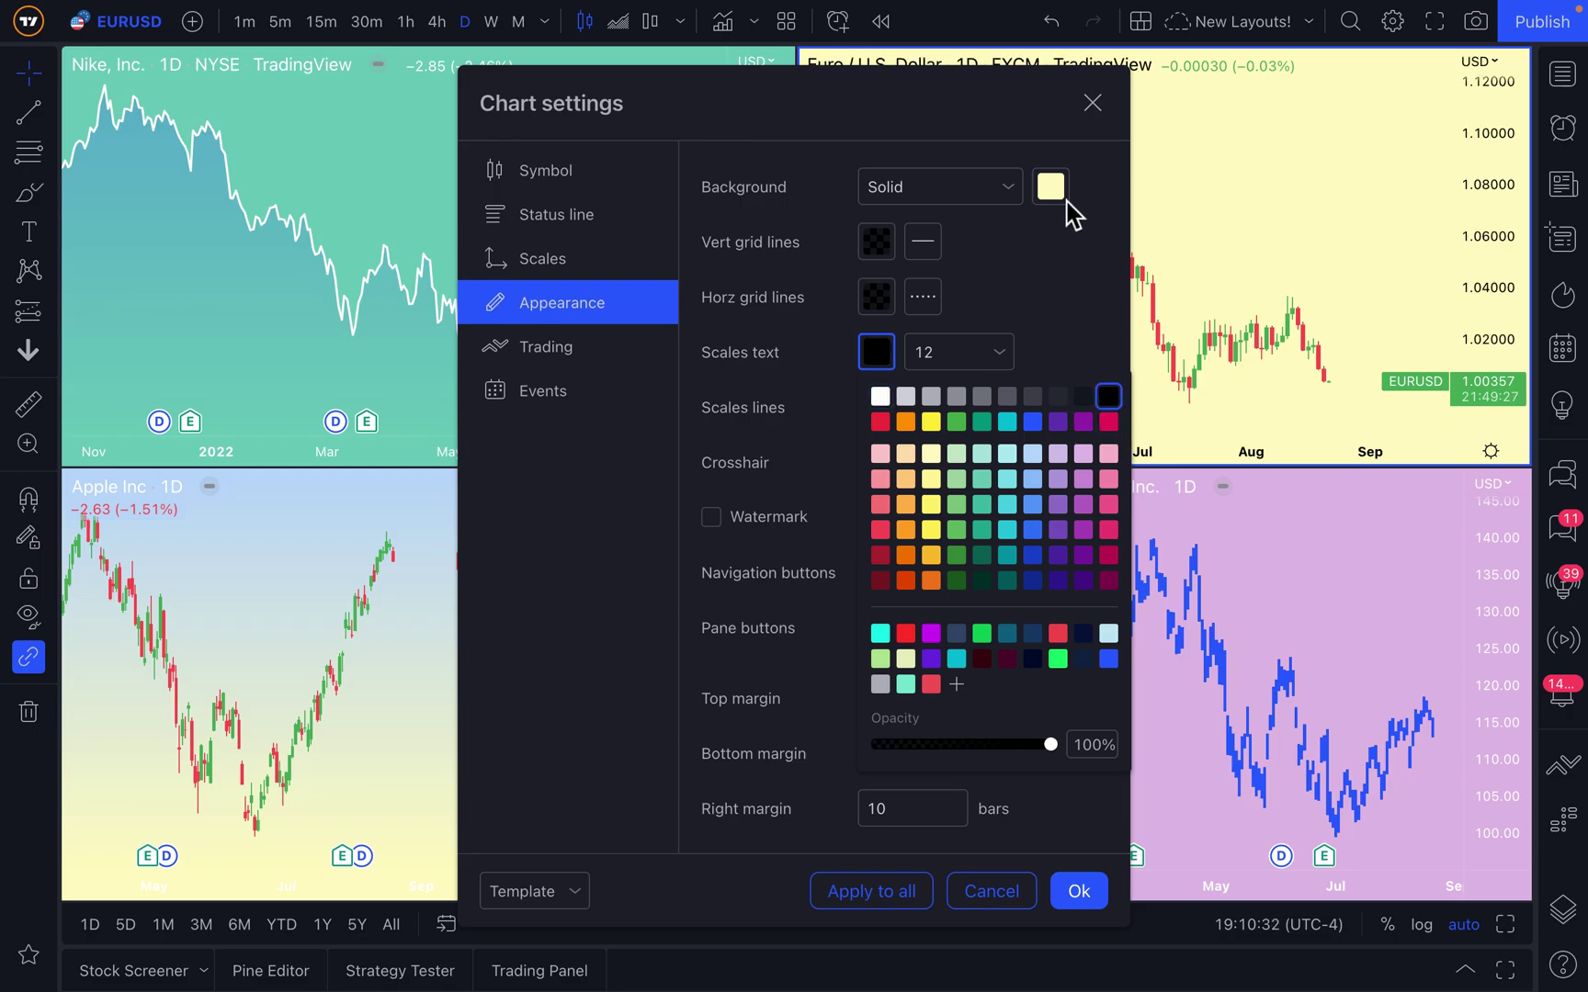
{"action": "left_click", "coordinate": [1092, 104]}
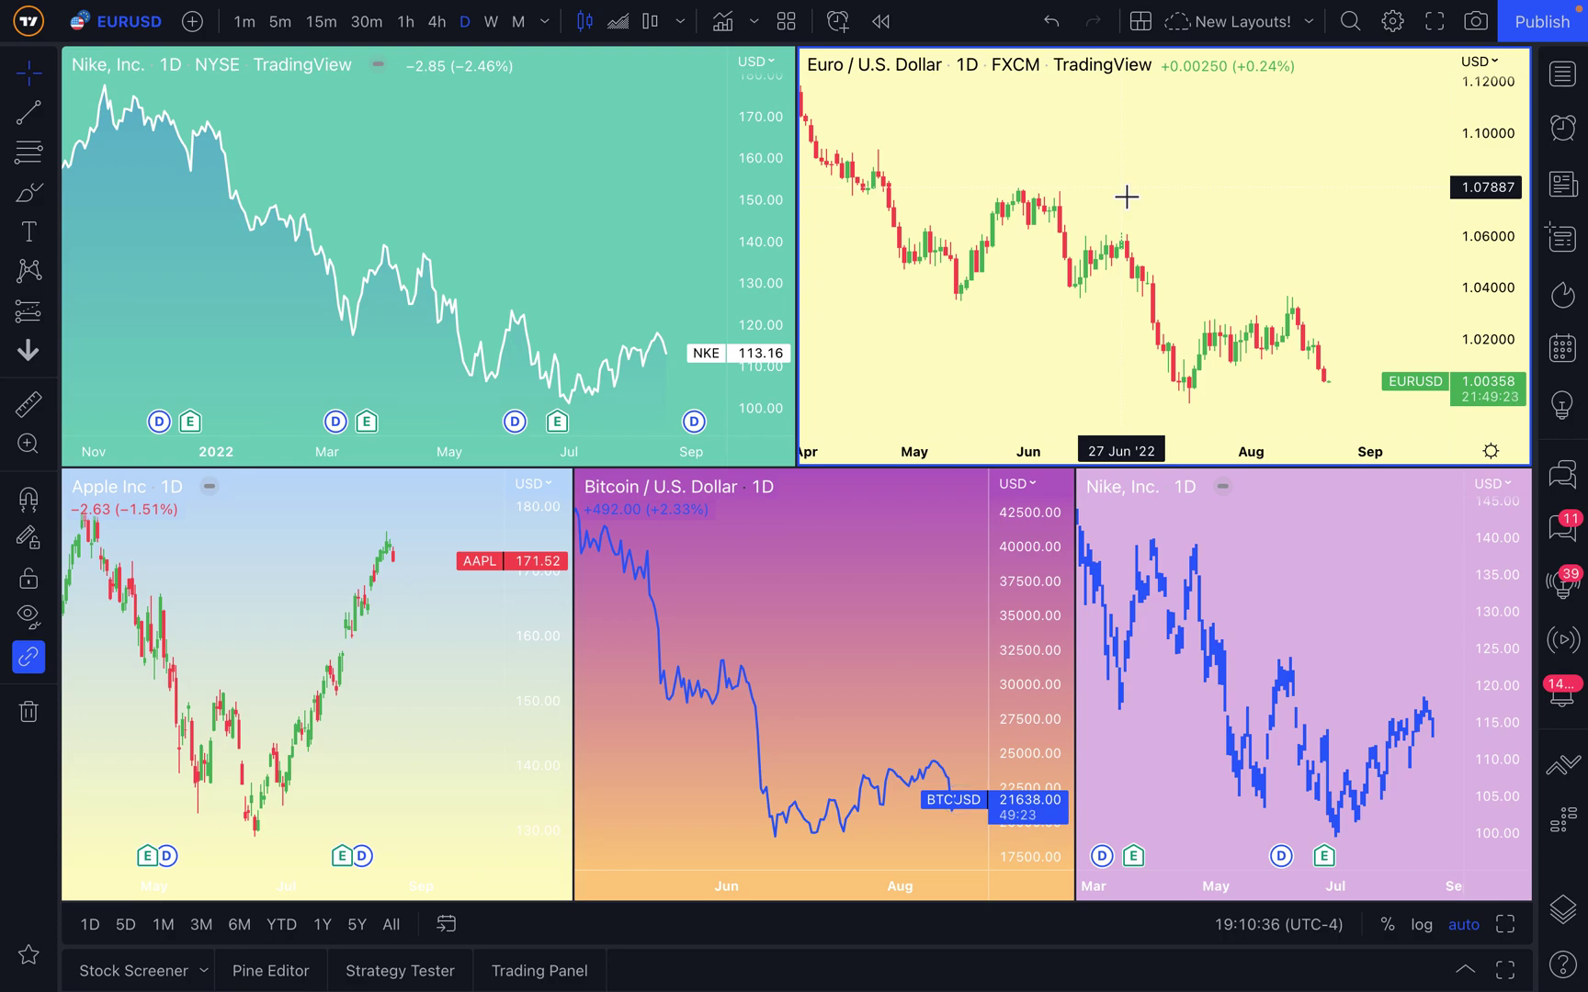
- Widen the top-left Nike pane slightly against EURUSD and show the layout and sync choices
{"action": "mouse_move", "coordinate": [808, 323]}
{"action": "left_mouse_down"}
{"action": "mouse_move", "coordinate": [840, 319]}
{"action": "mouse_move", "coordinate": [824, 327]}
{"action": "left_mouse_up"}
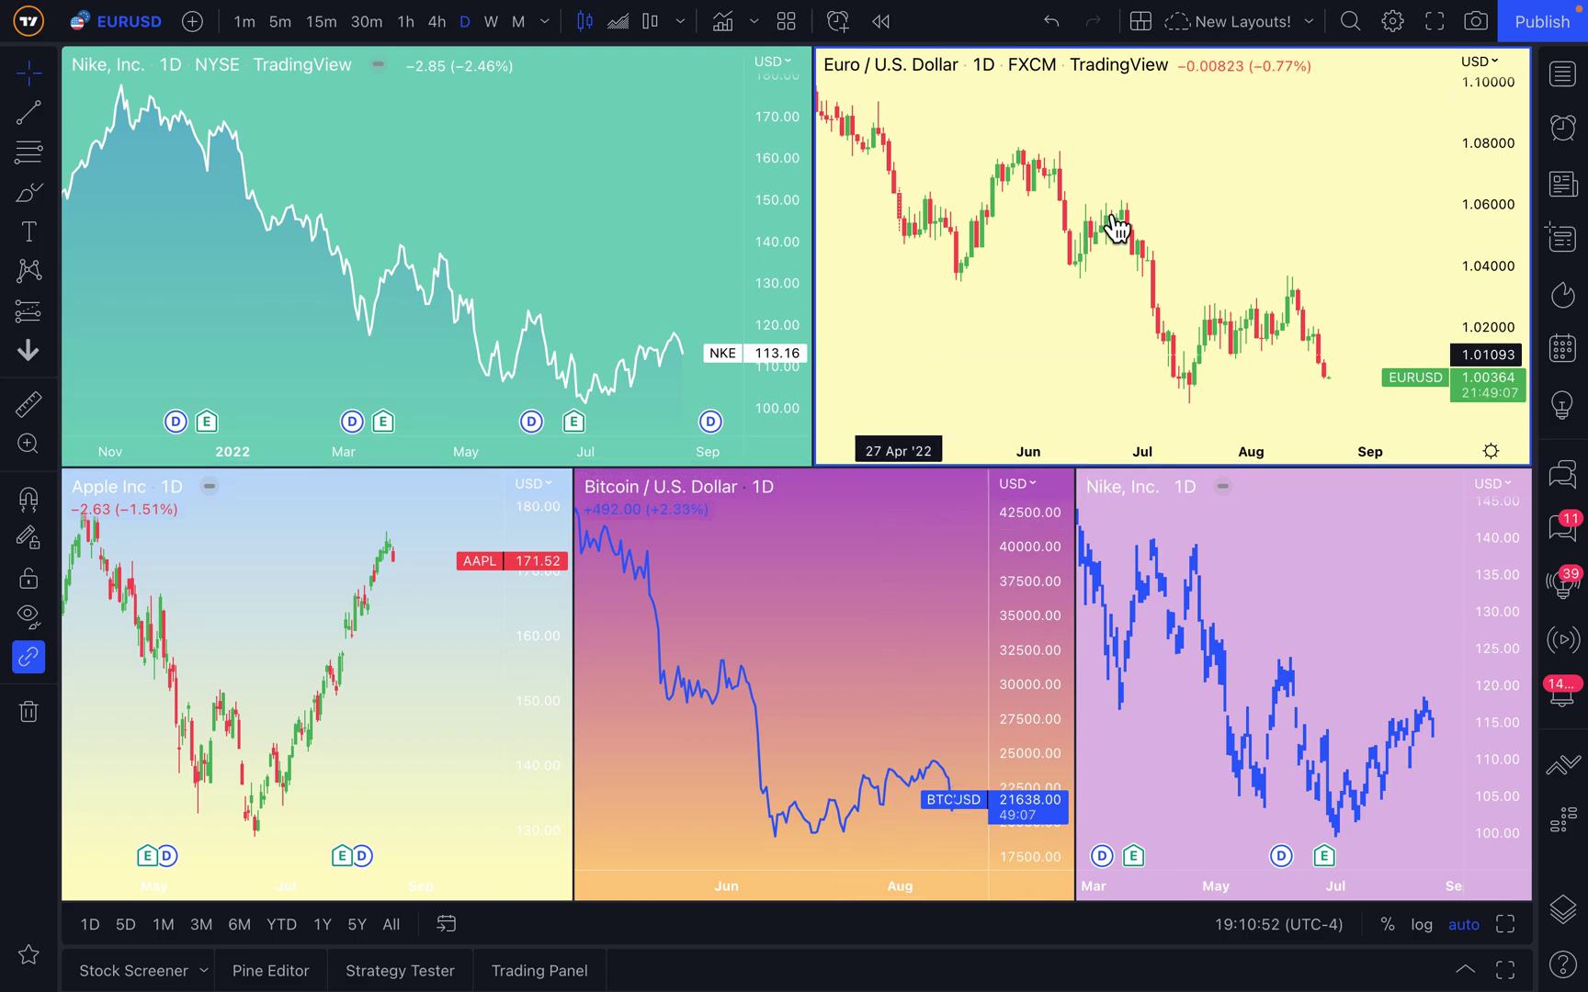
{"action": "left_click", "coordinate": [1149, 28]}
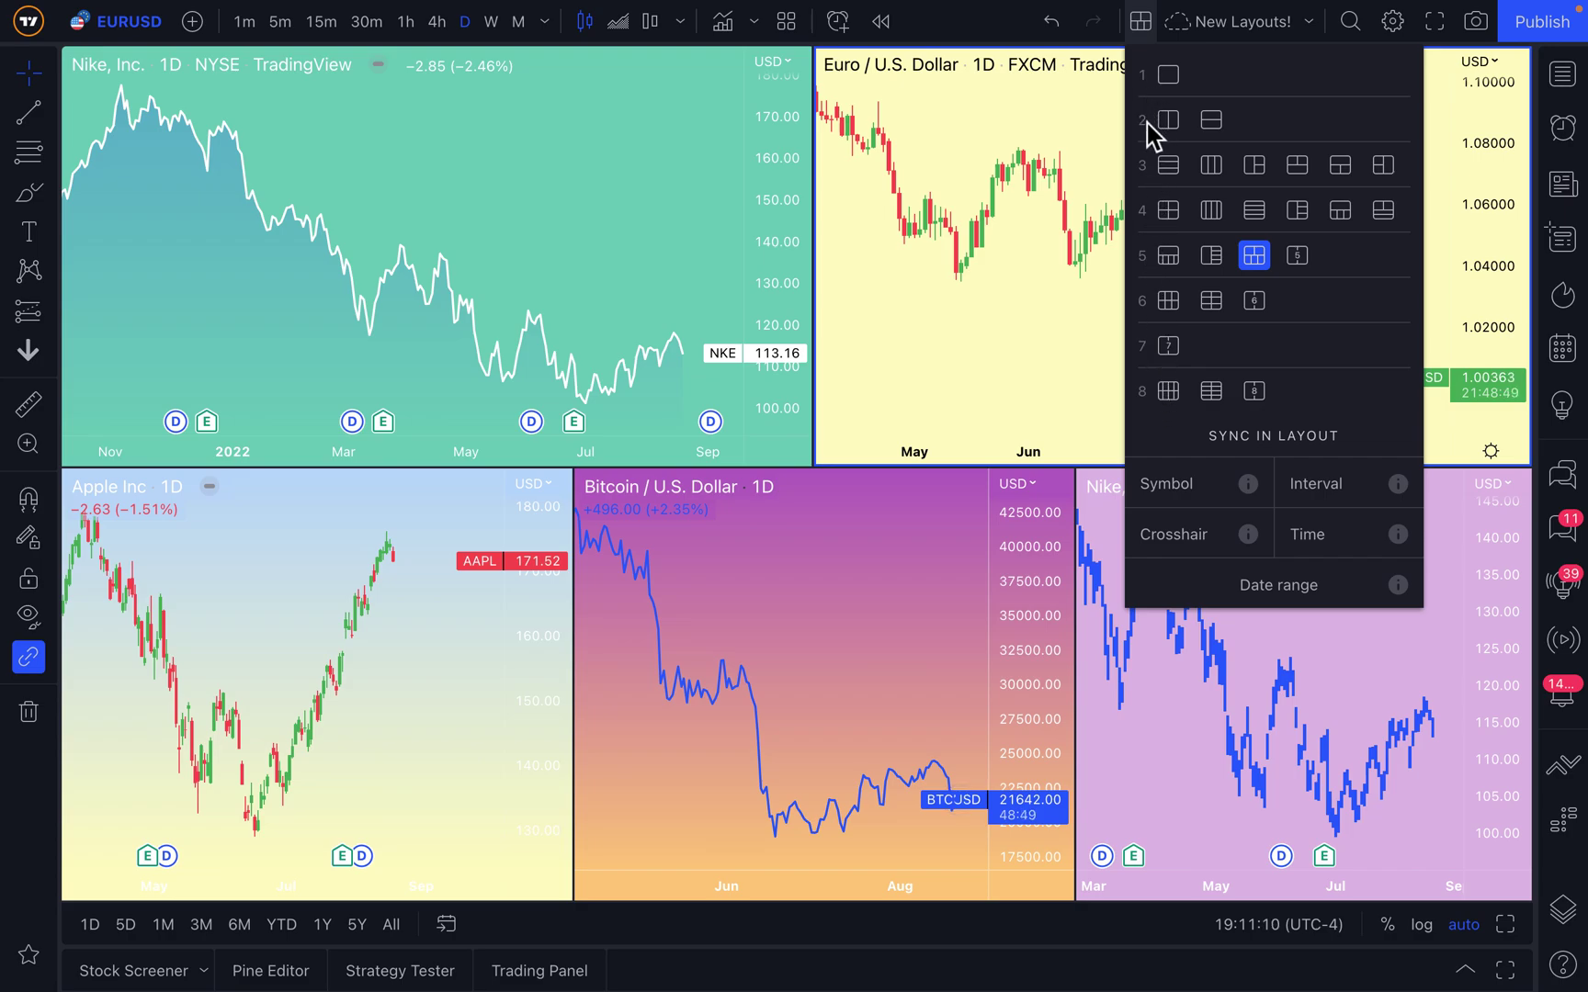
- Step through one-, two- and three-chart layouts, ending with Nike and EUR/USD stacked beside full-height Apple
{"action": "left_click", "coordinate": [1169, 77]}
{"action": "scroll", "coordinate": [947, 459], "scroll_direction": "down", "scroll_amount": 3}
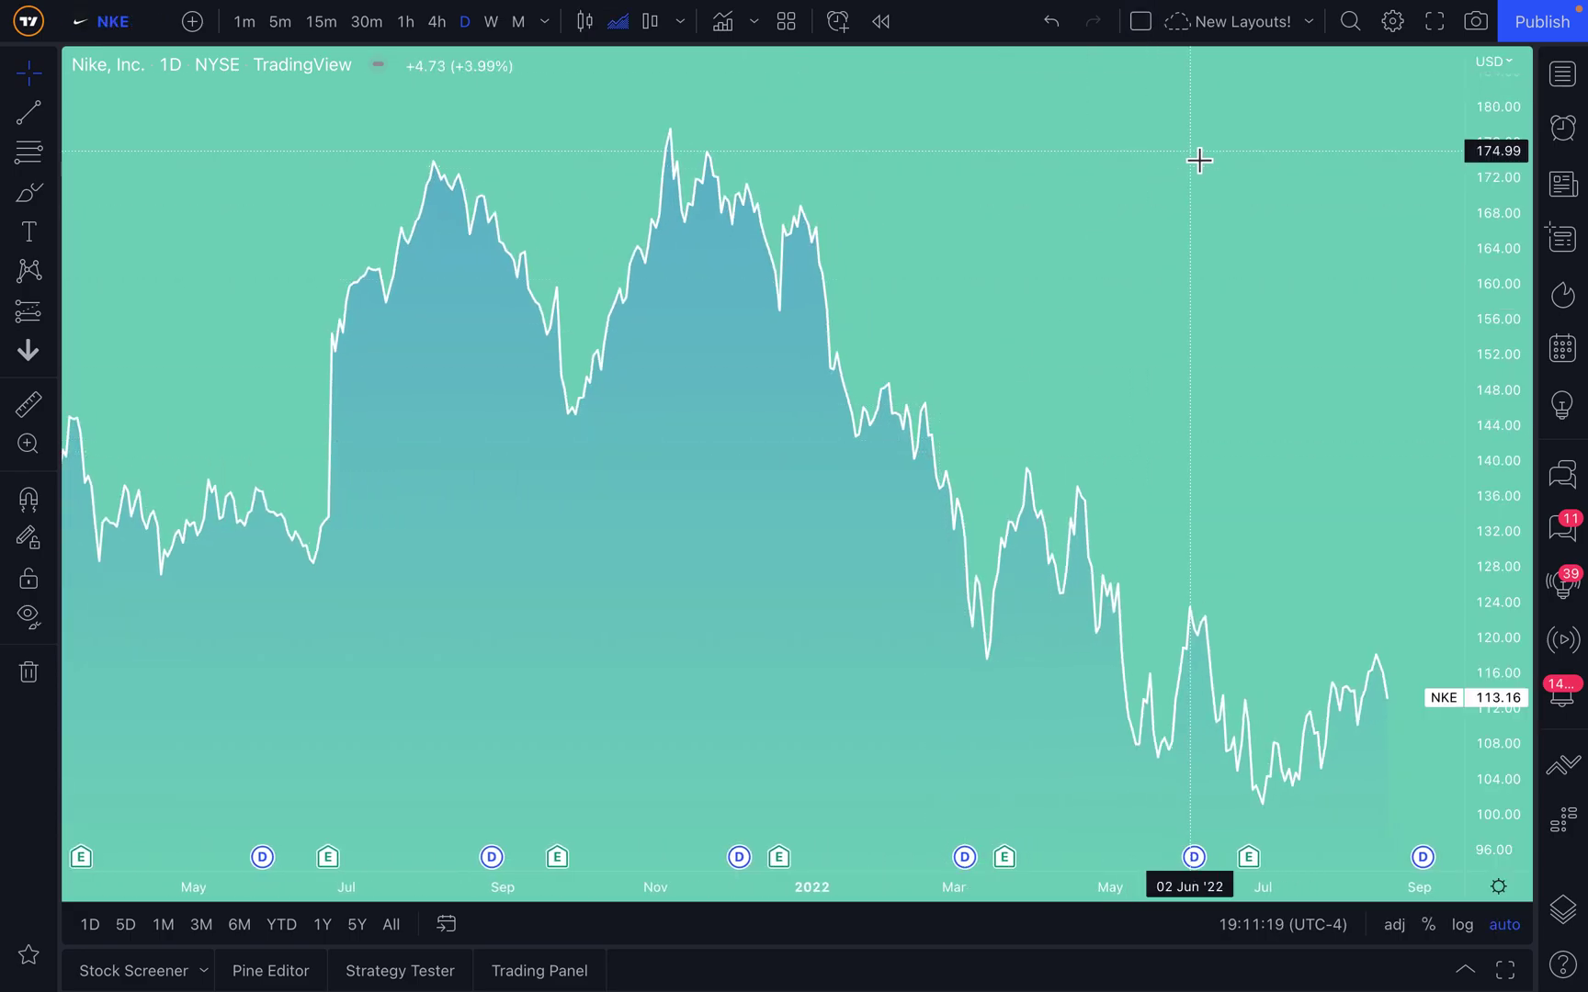
{"action": "left_click", "coordinate": [1144, 28]}
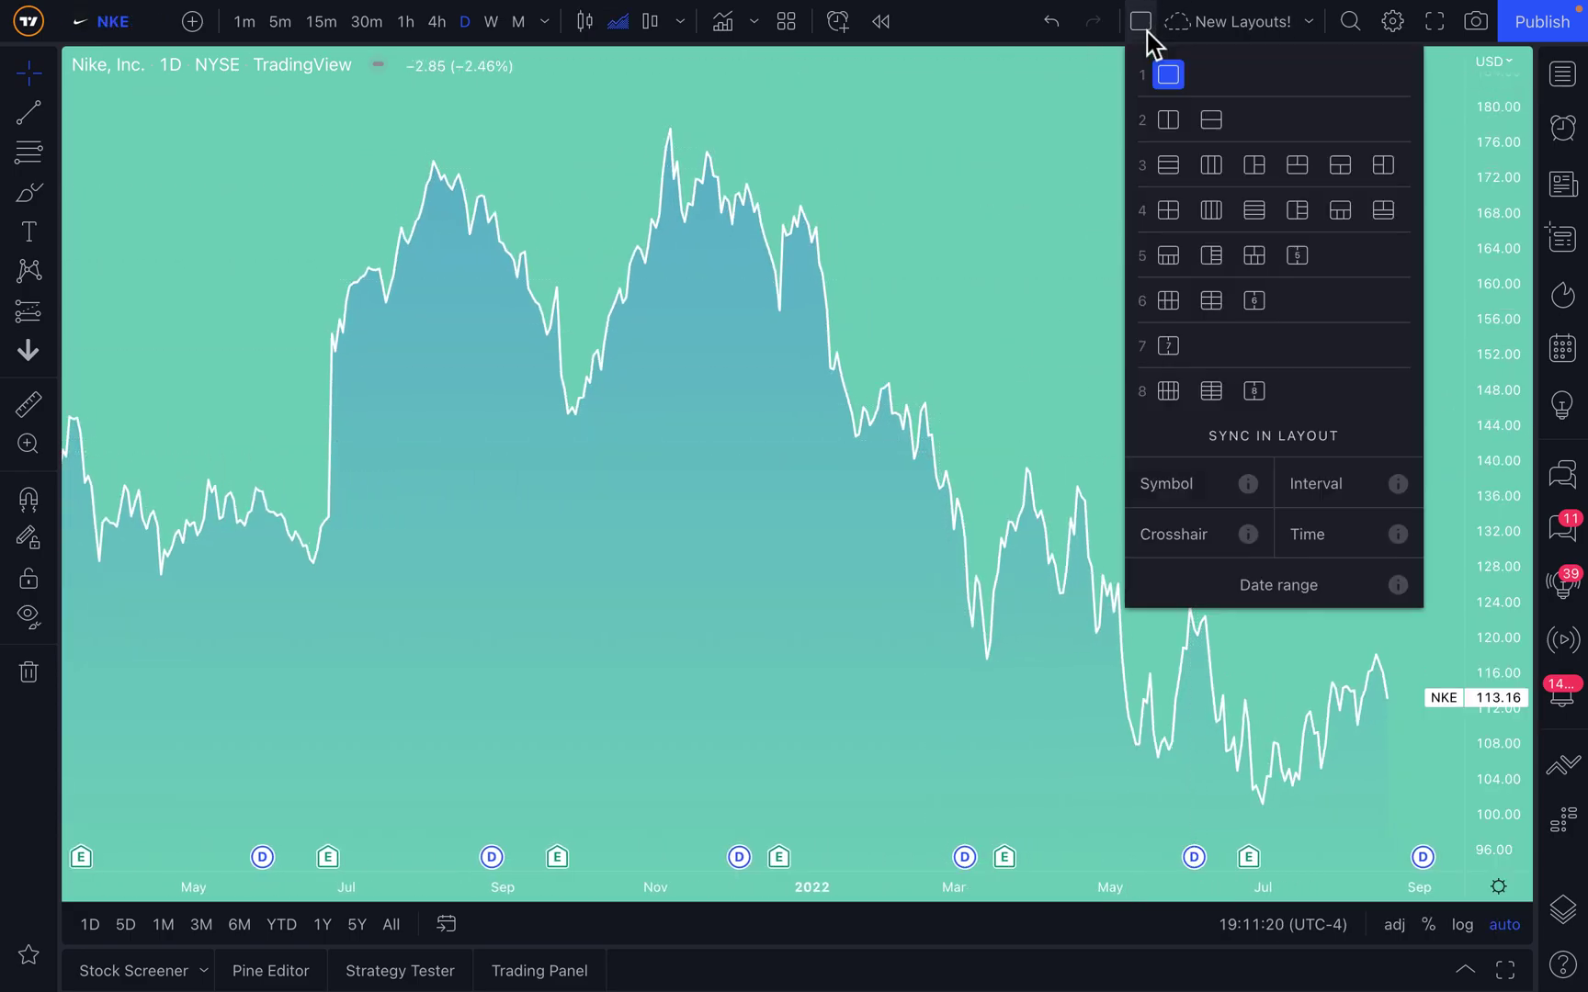
{"action": "left_click", "coordinate": [1168, 121]}
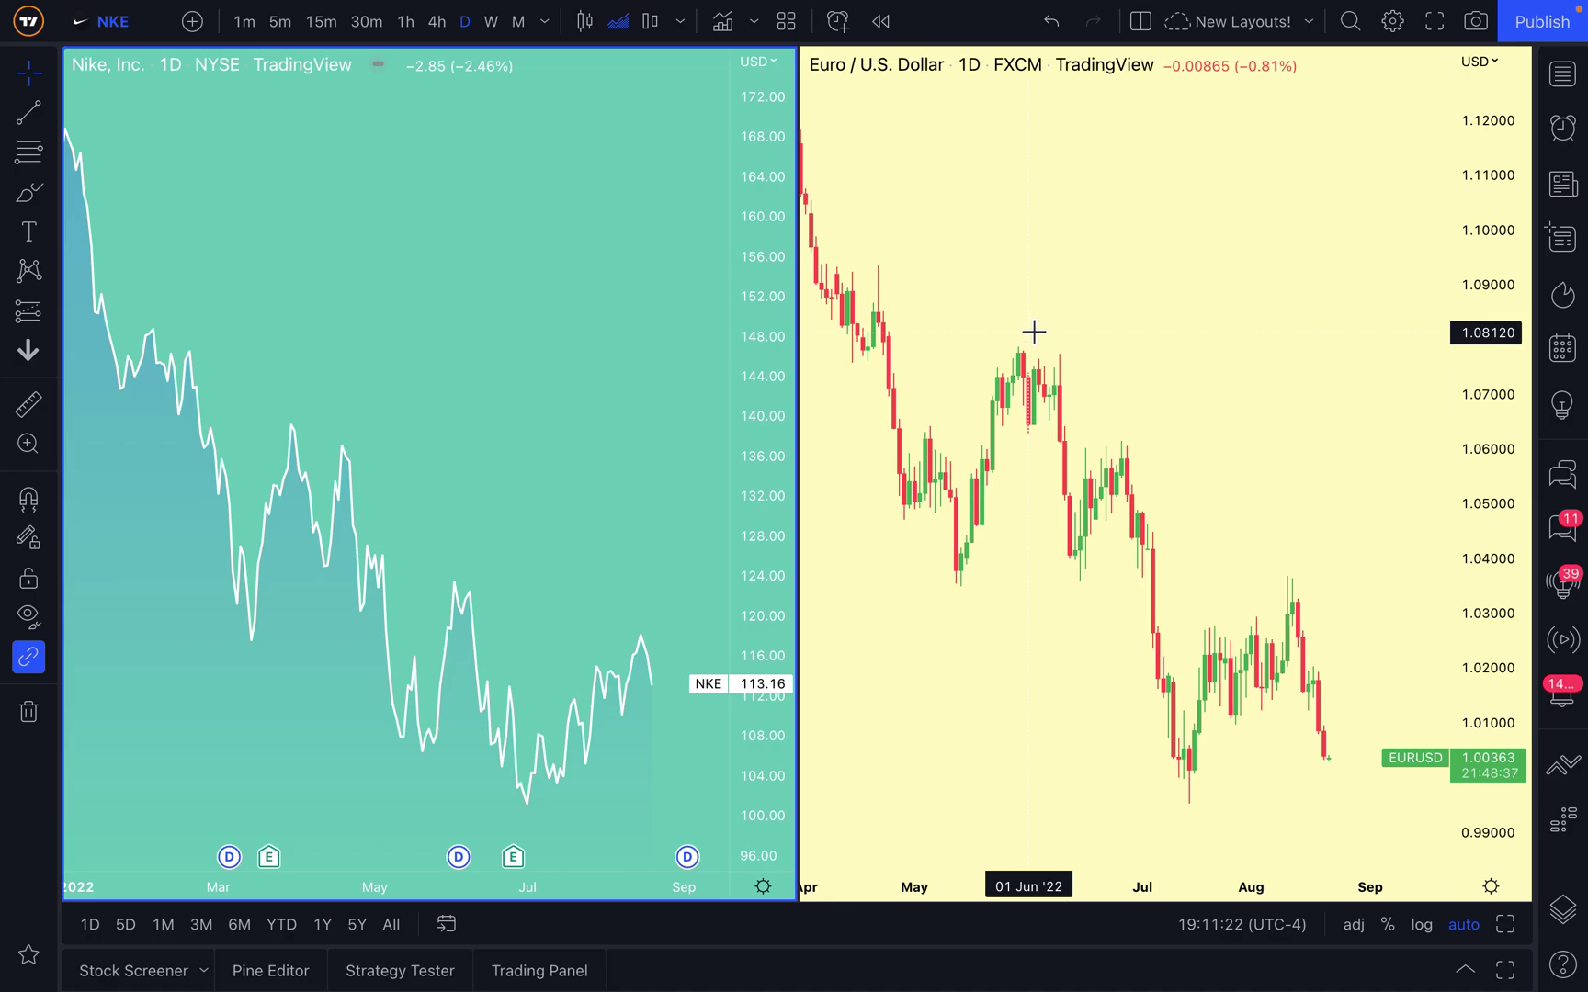
{"action": "left_click", "coordinate": [1146, 31]}
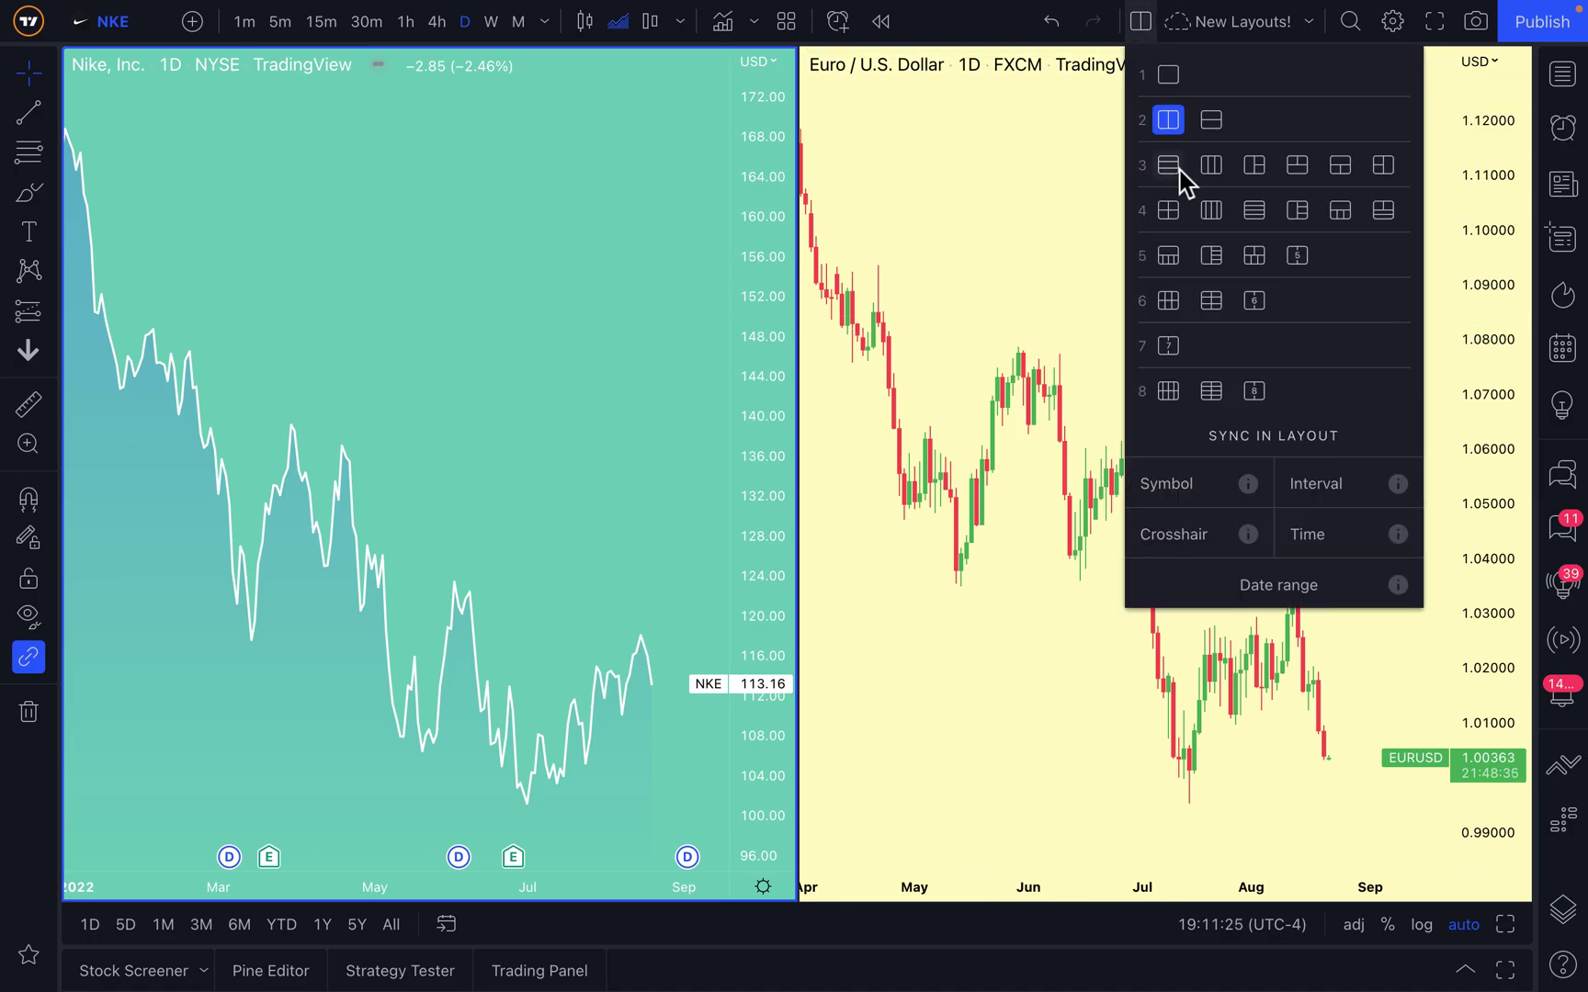
{"action": "left_click", "coordinate": [1297, 166]}
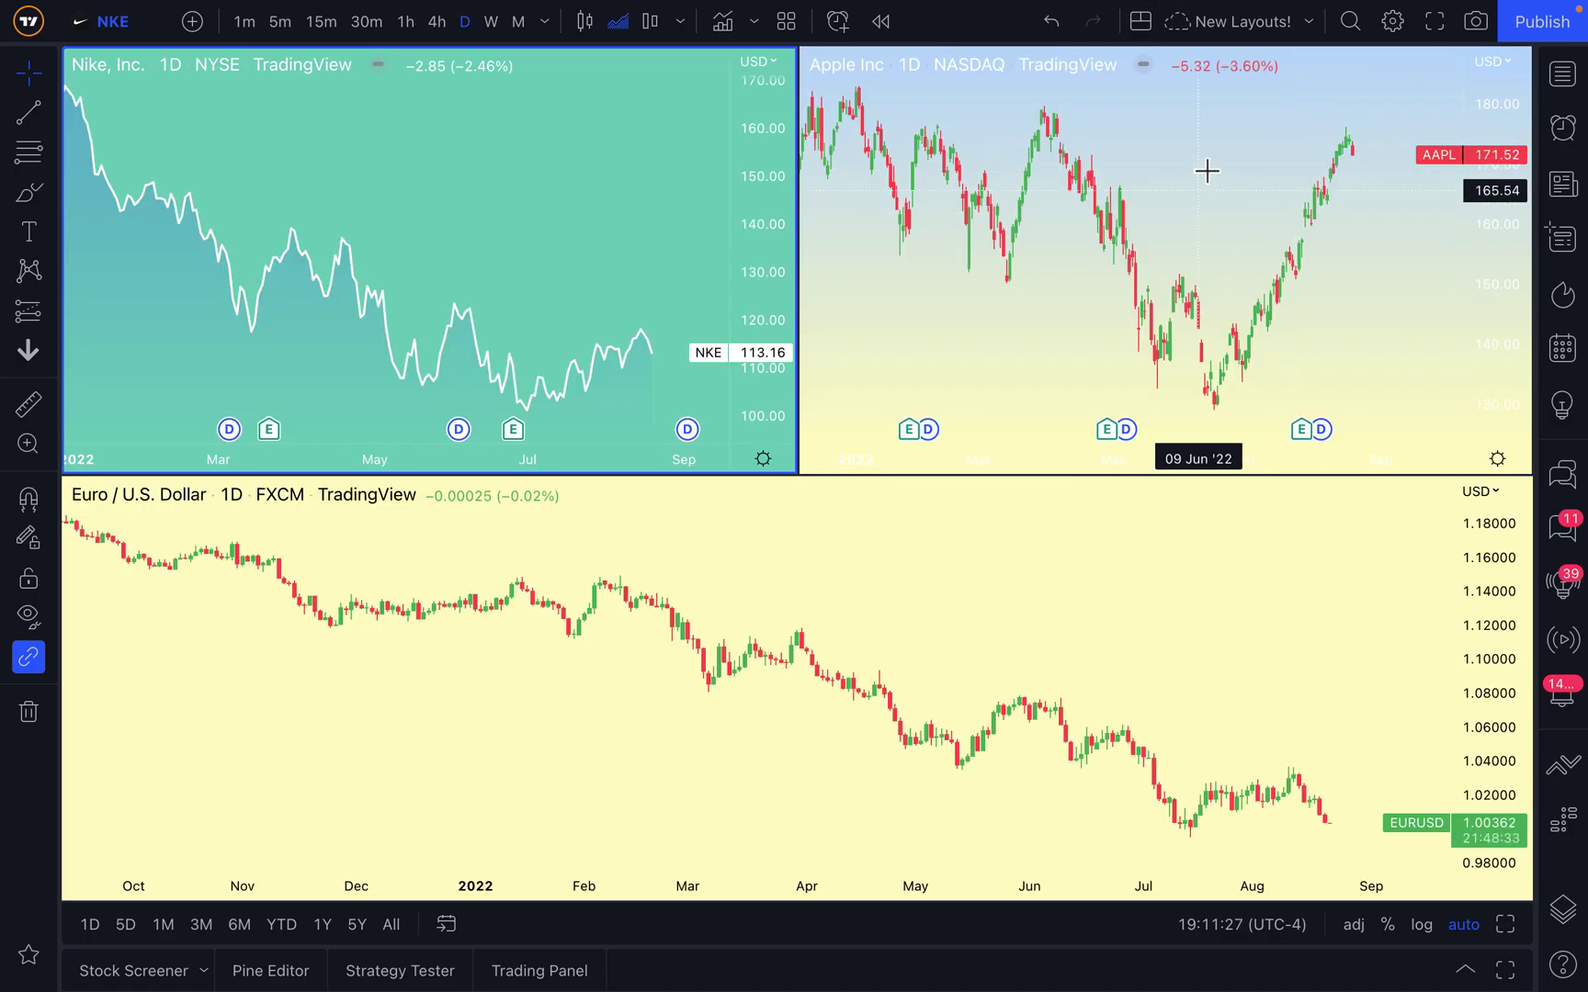
{"action": "left_click", "coordinate": [1141, 26]}
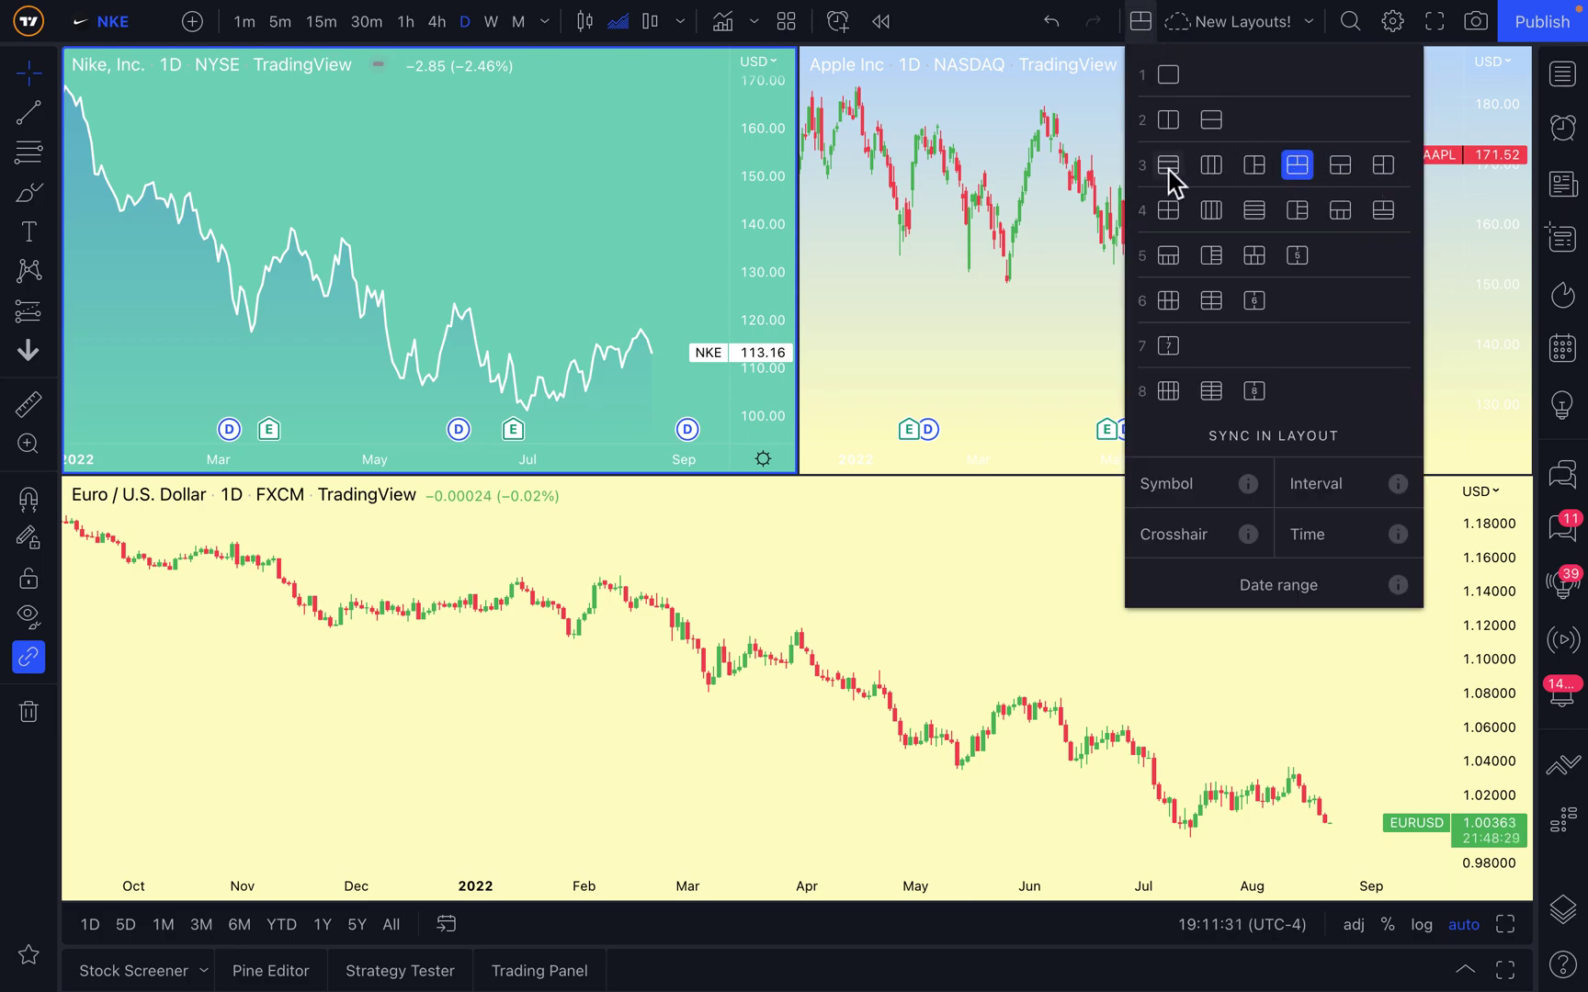
{"action": "left_click", "coordinate": [1381, 167]}
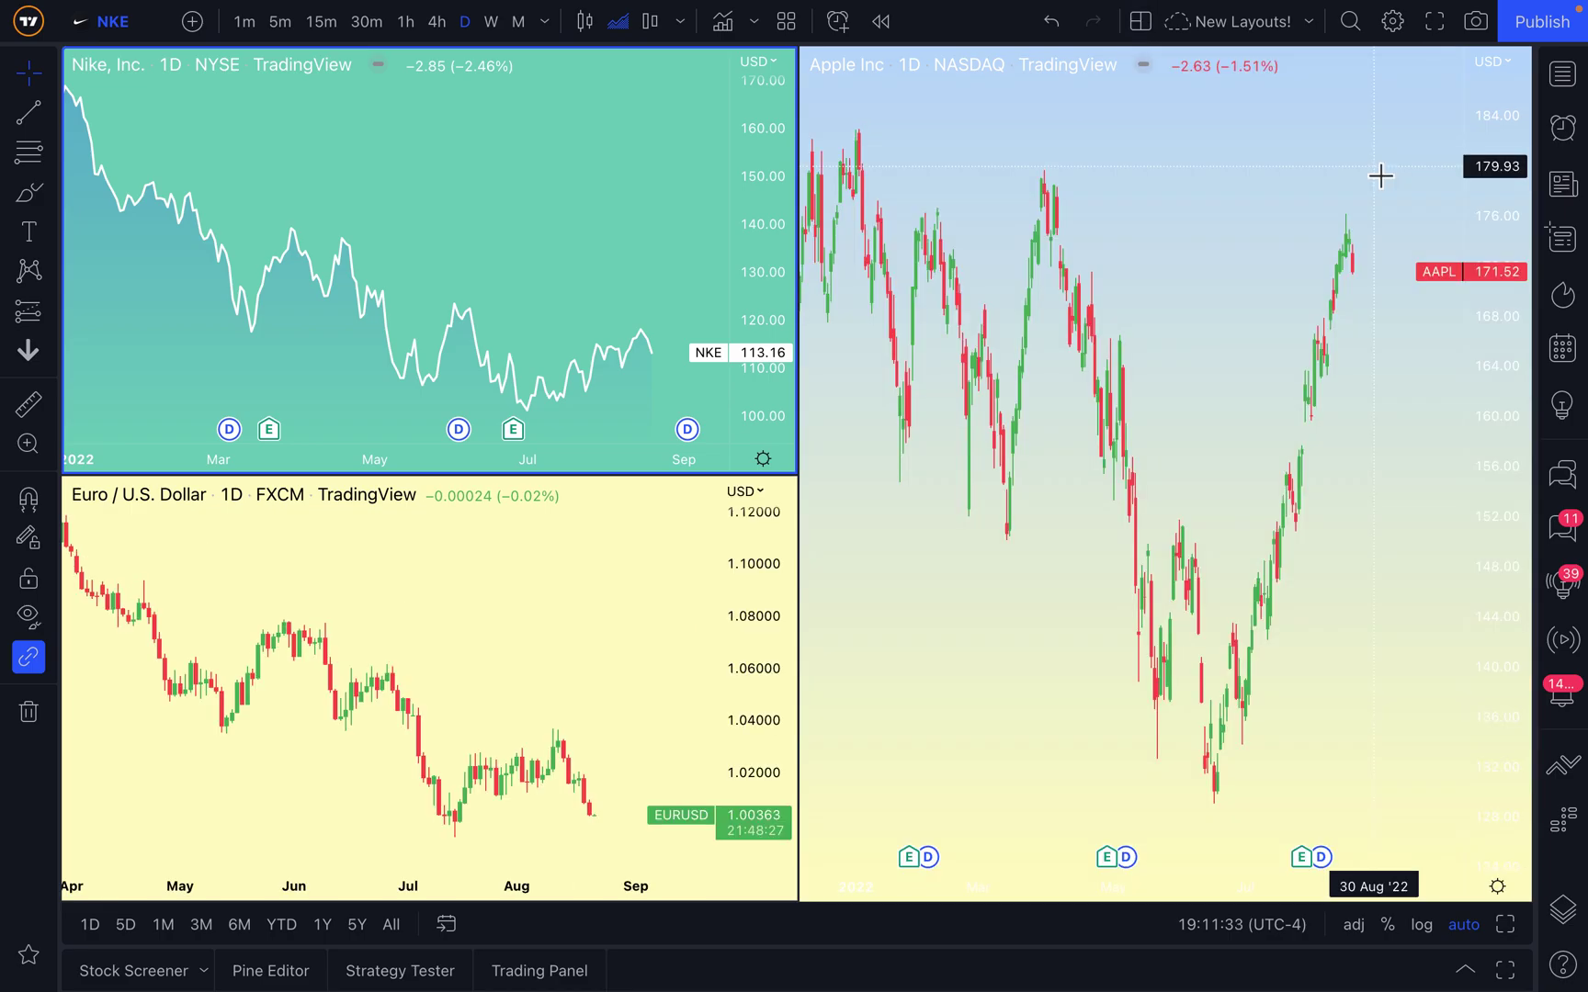
{"action": "left_click", "coordinate": [1139, 32]}
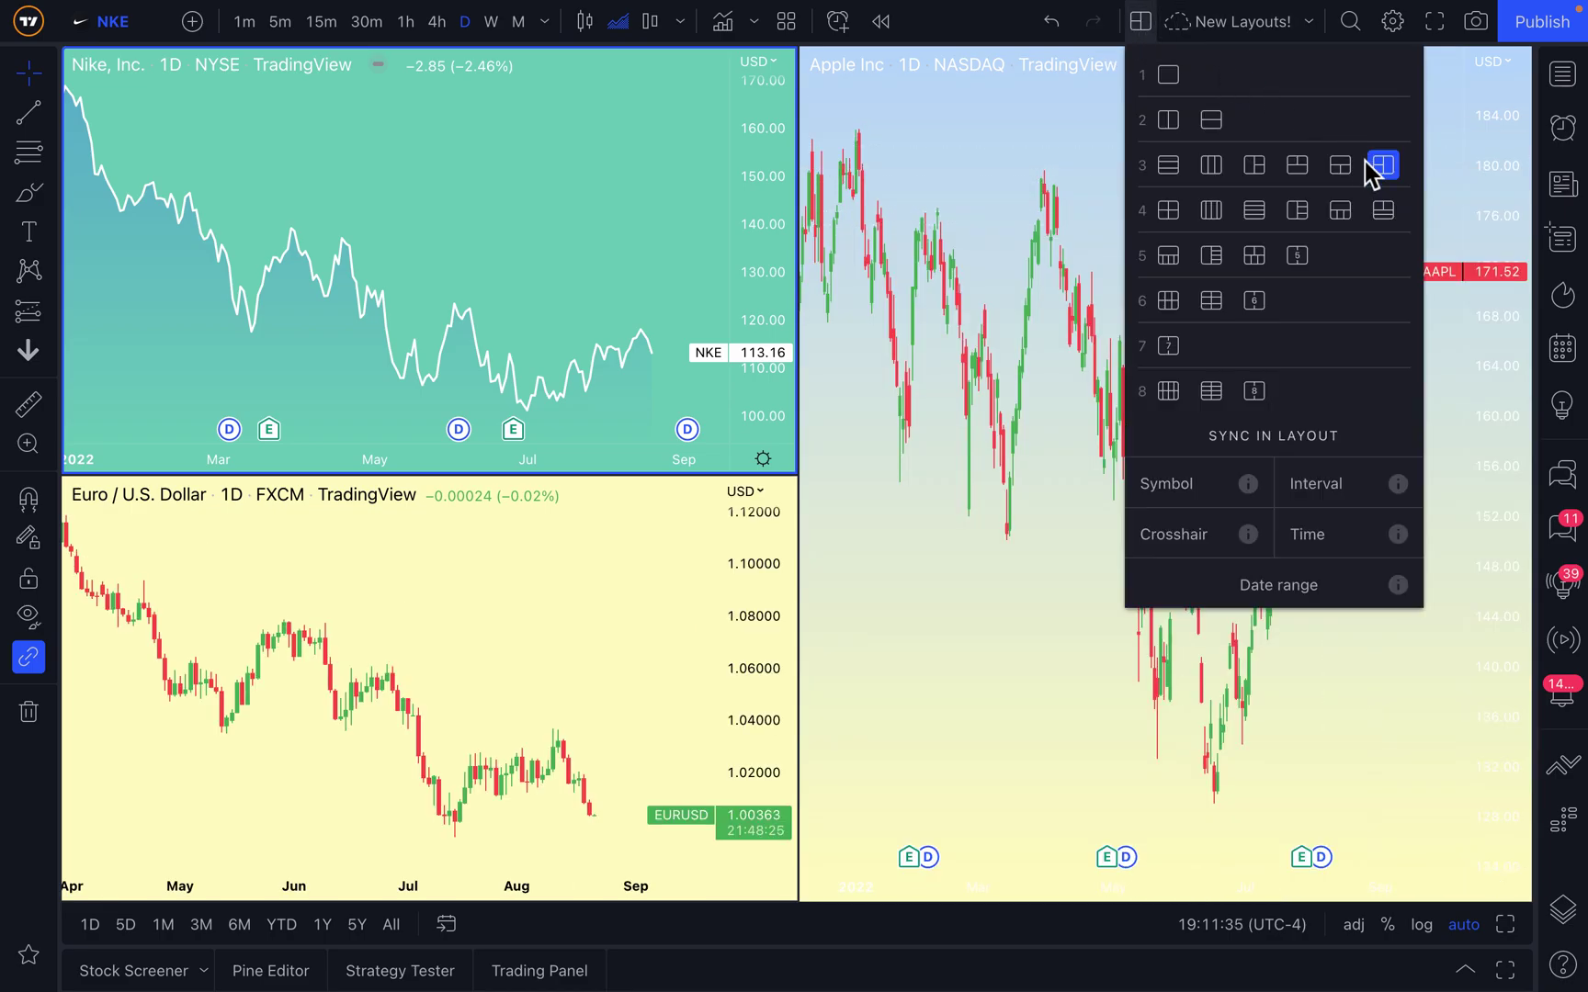
- Choose the 2x2 grid adding Bitcoin, and adjust the Nike–Apple divider to widen Apple
{"action": "left_click", "coordinate": [1168, 210]}
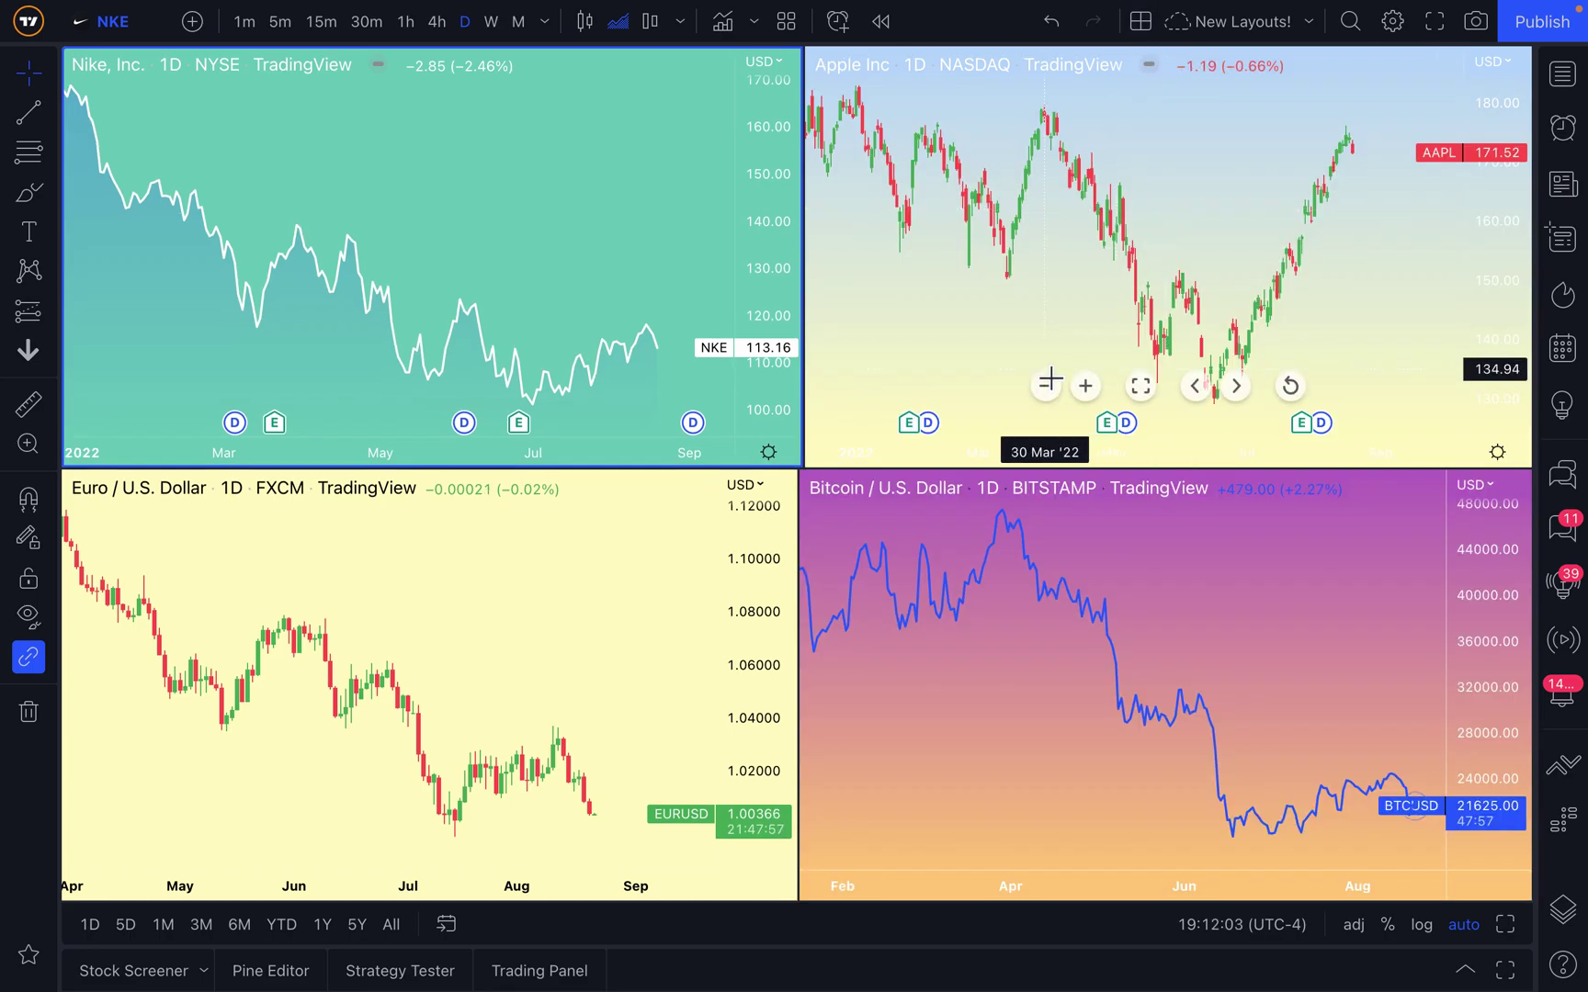
{"action": "left_click", "coordinate": [979, 309]}
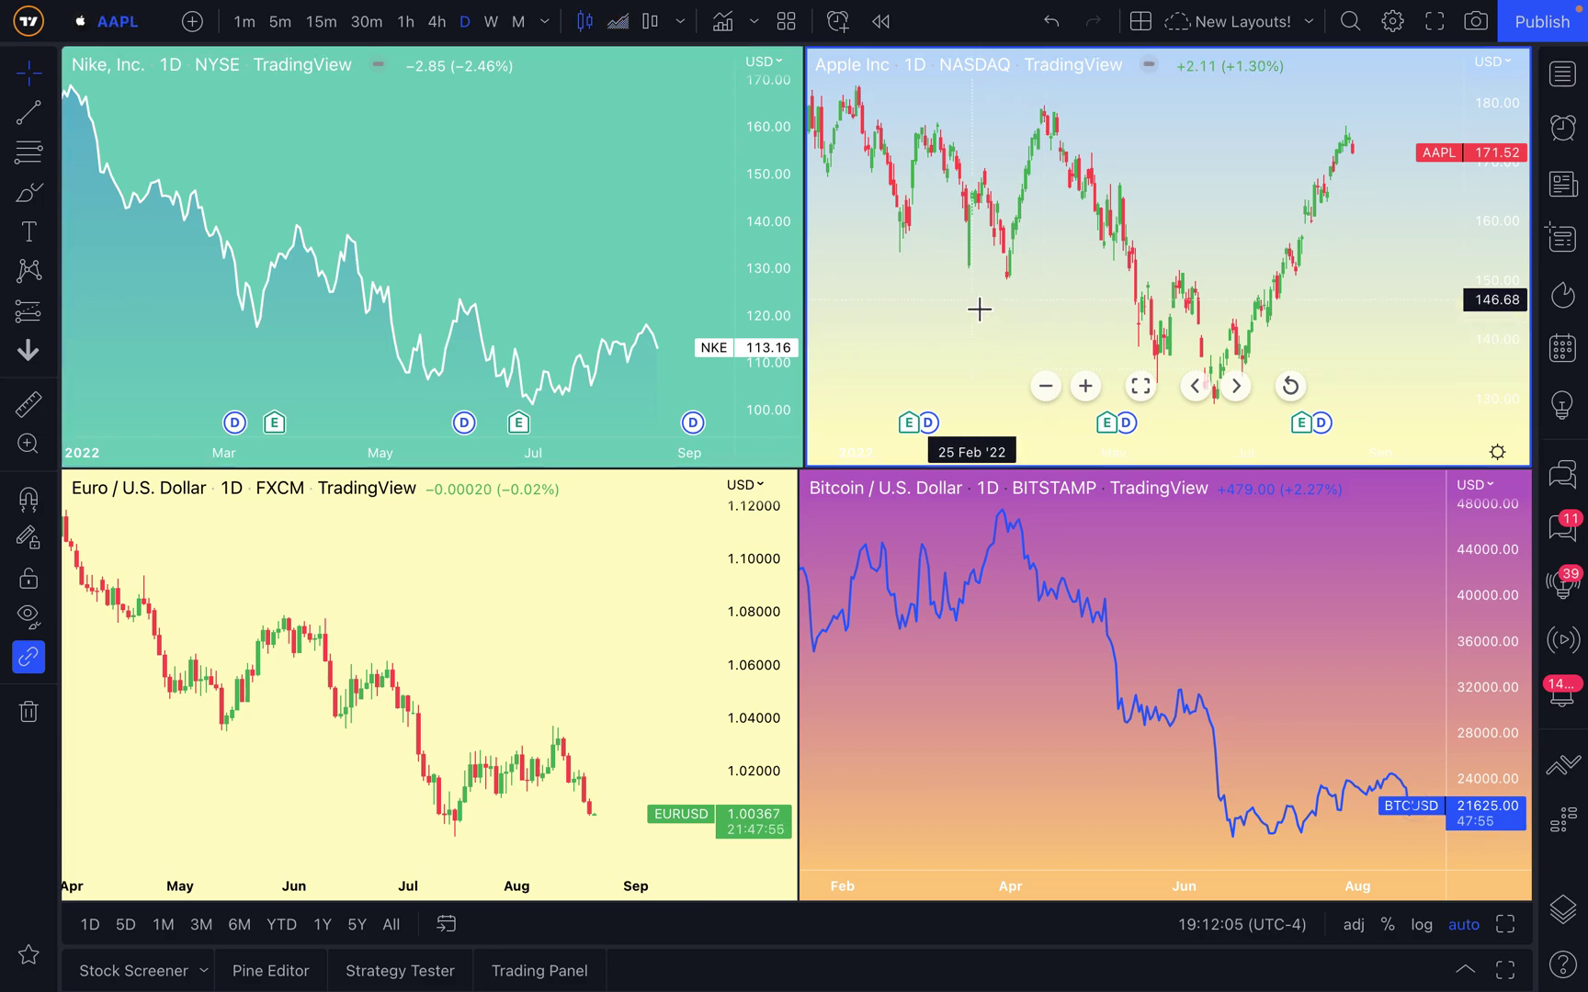
{"action": "mouse_move", "coordinate": [806, 271]}
{"action": "left_mouse_down"}
{"action": "mouse_move", "coordinate": [603, 277]}
{"action": "mouse_move", "coordinate": [809, 294]}
{"action": "left_mouse_up"}
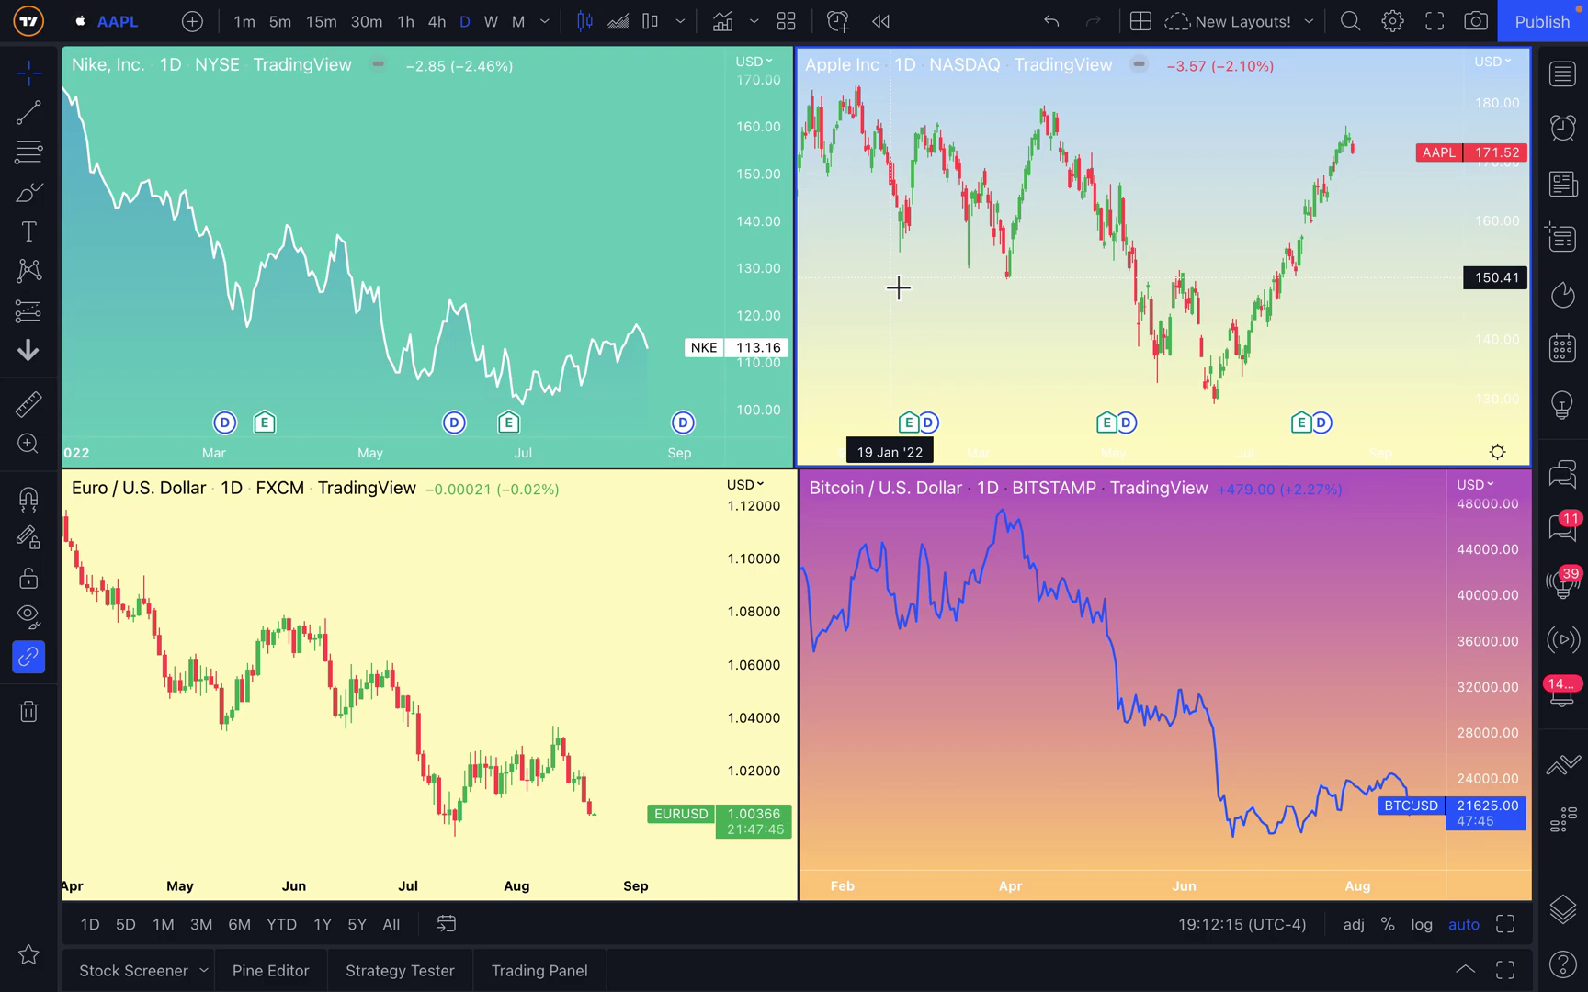
{"action": "left_click", "coordinate": [1142, 23]}
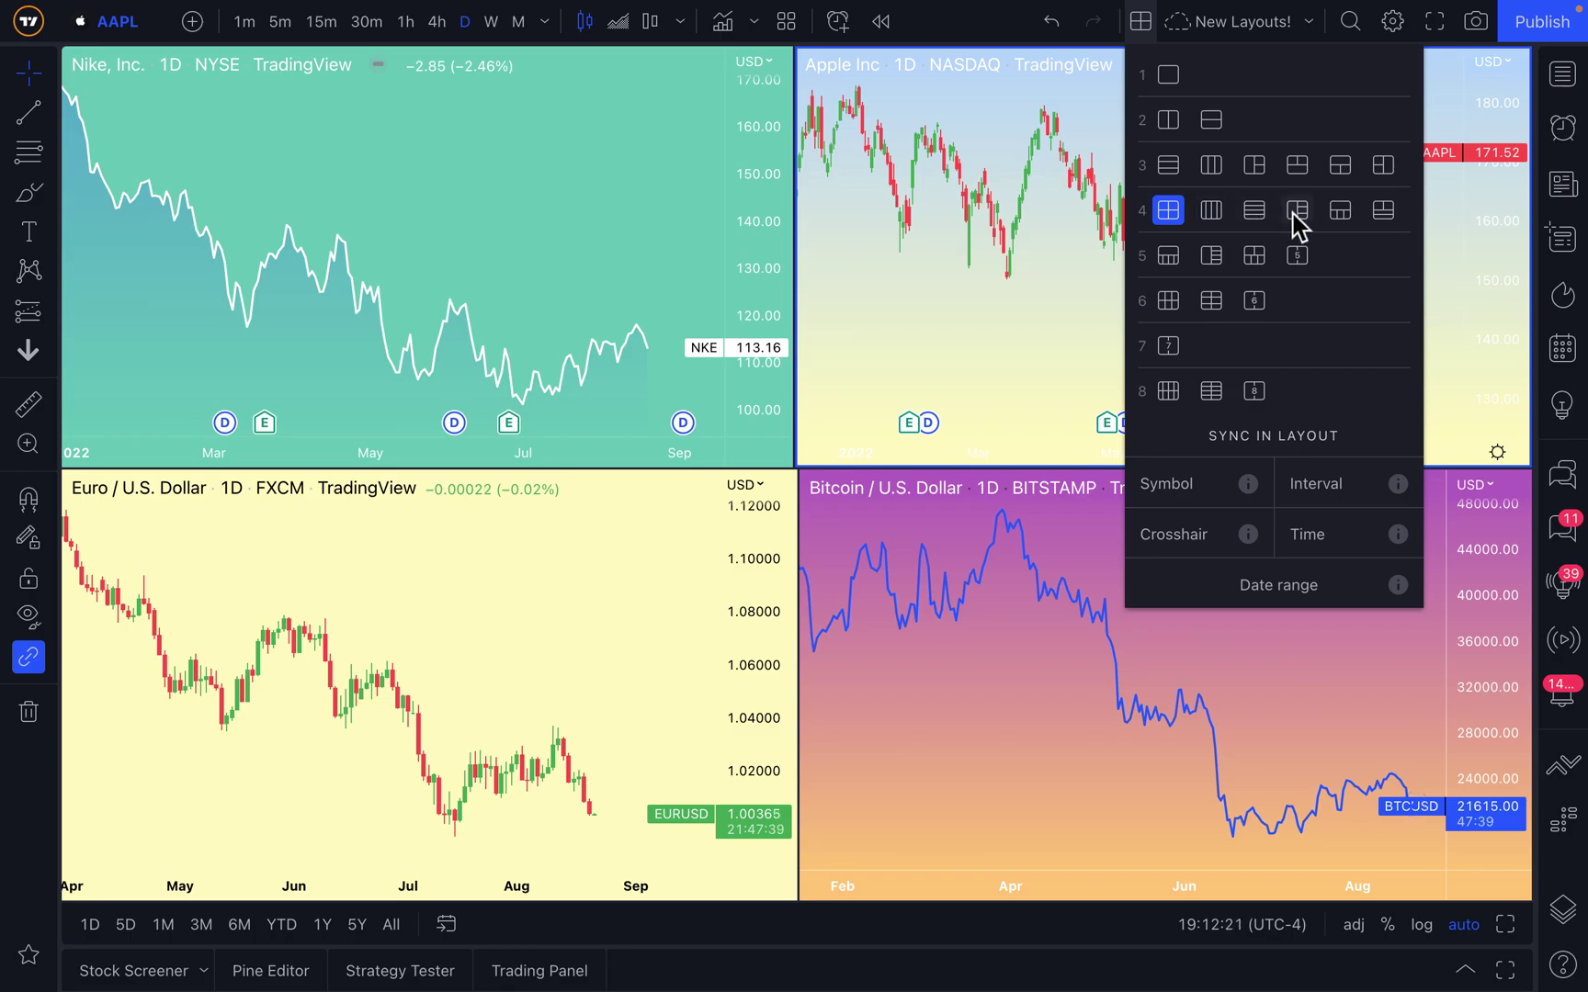
- Switch to one wide Nike chart over four and raise the divider so the lower row is taller
{"action": "left_click", "coordinate": [1172, 260]}
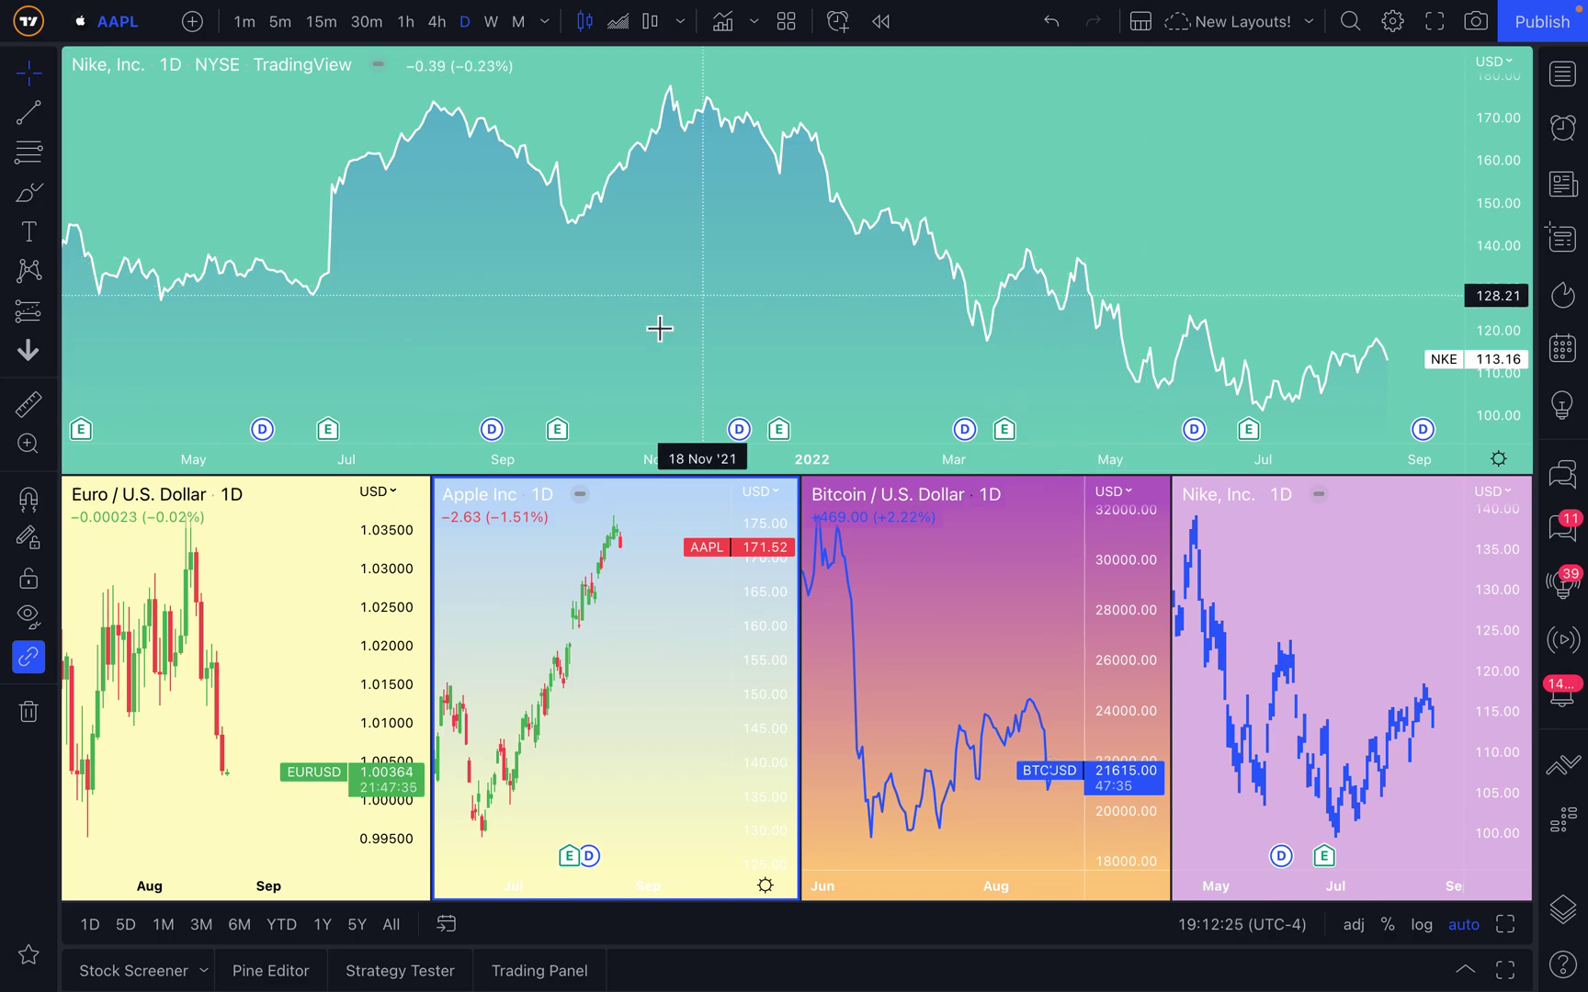
{"action": "left_click_drag", "start_coordinate": [697, 483], "coordinate": [680, 441]}
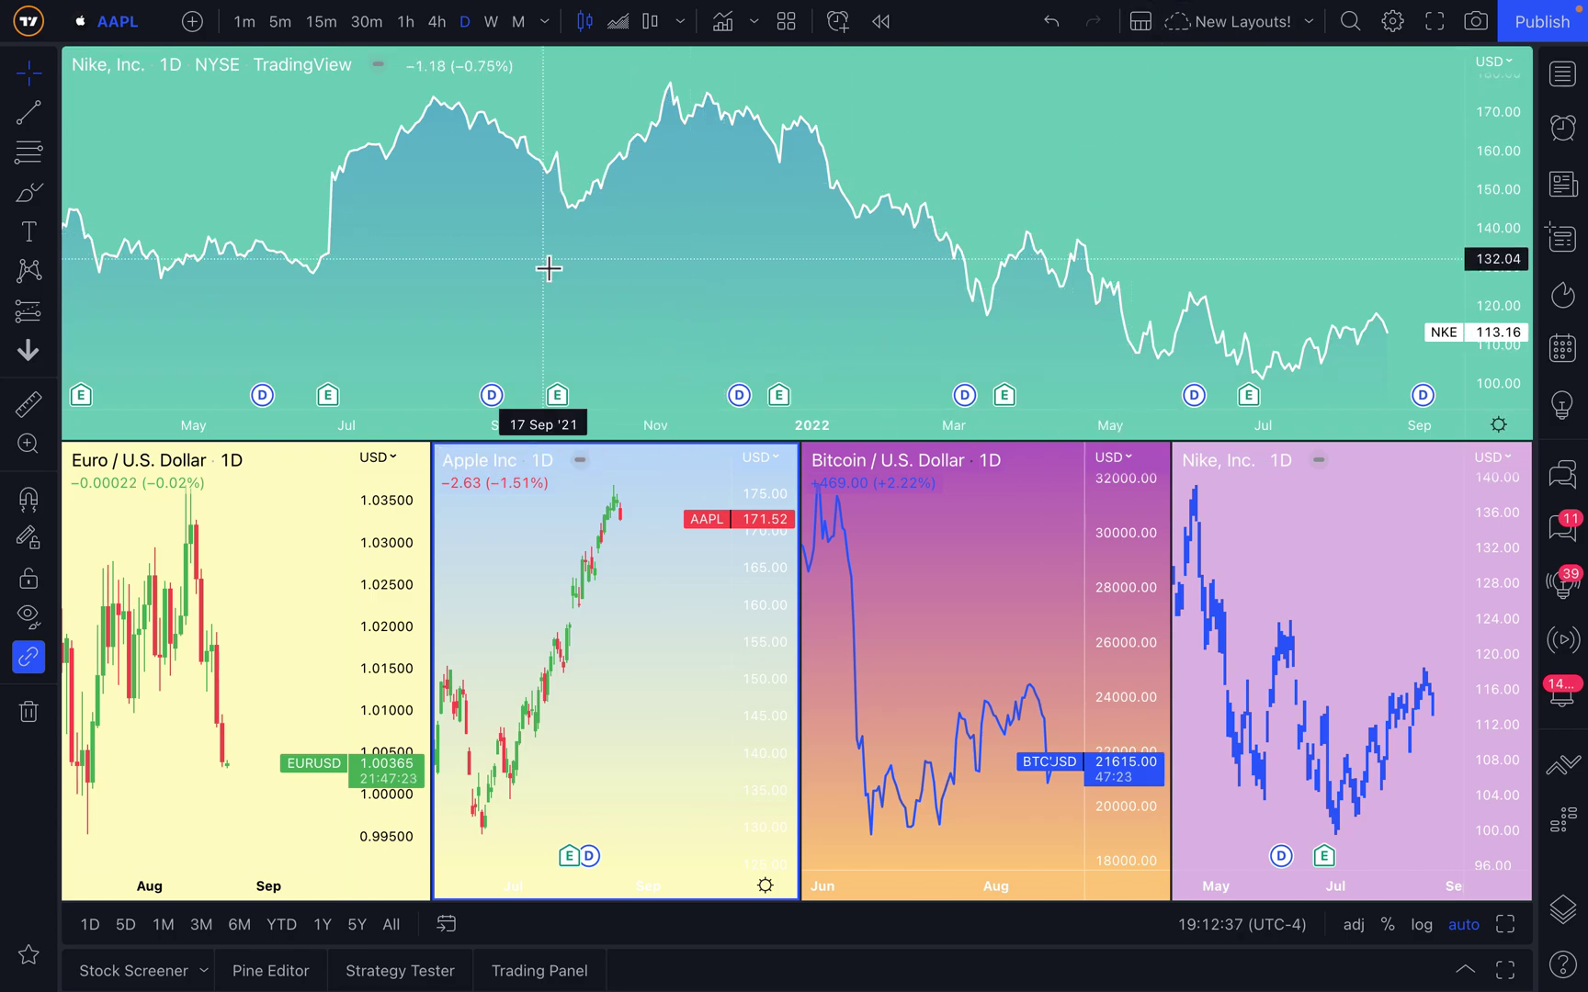
{"action": "left_click", "coordinate": [197, 110]}
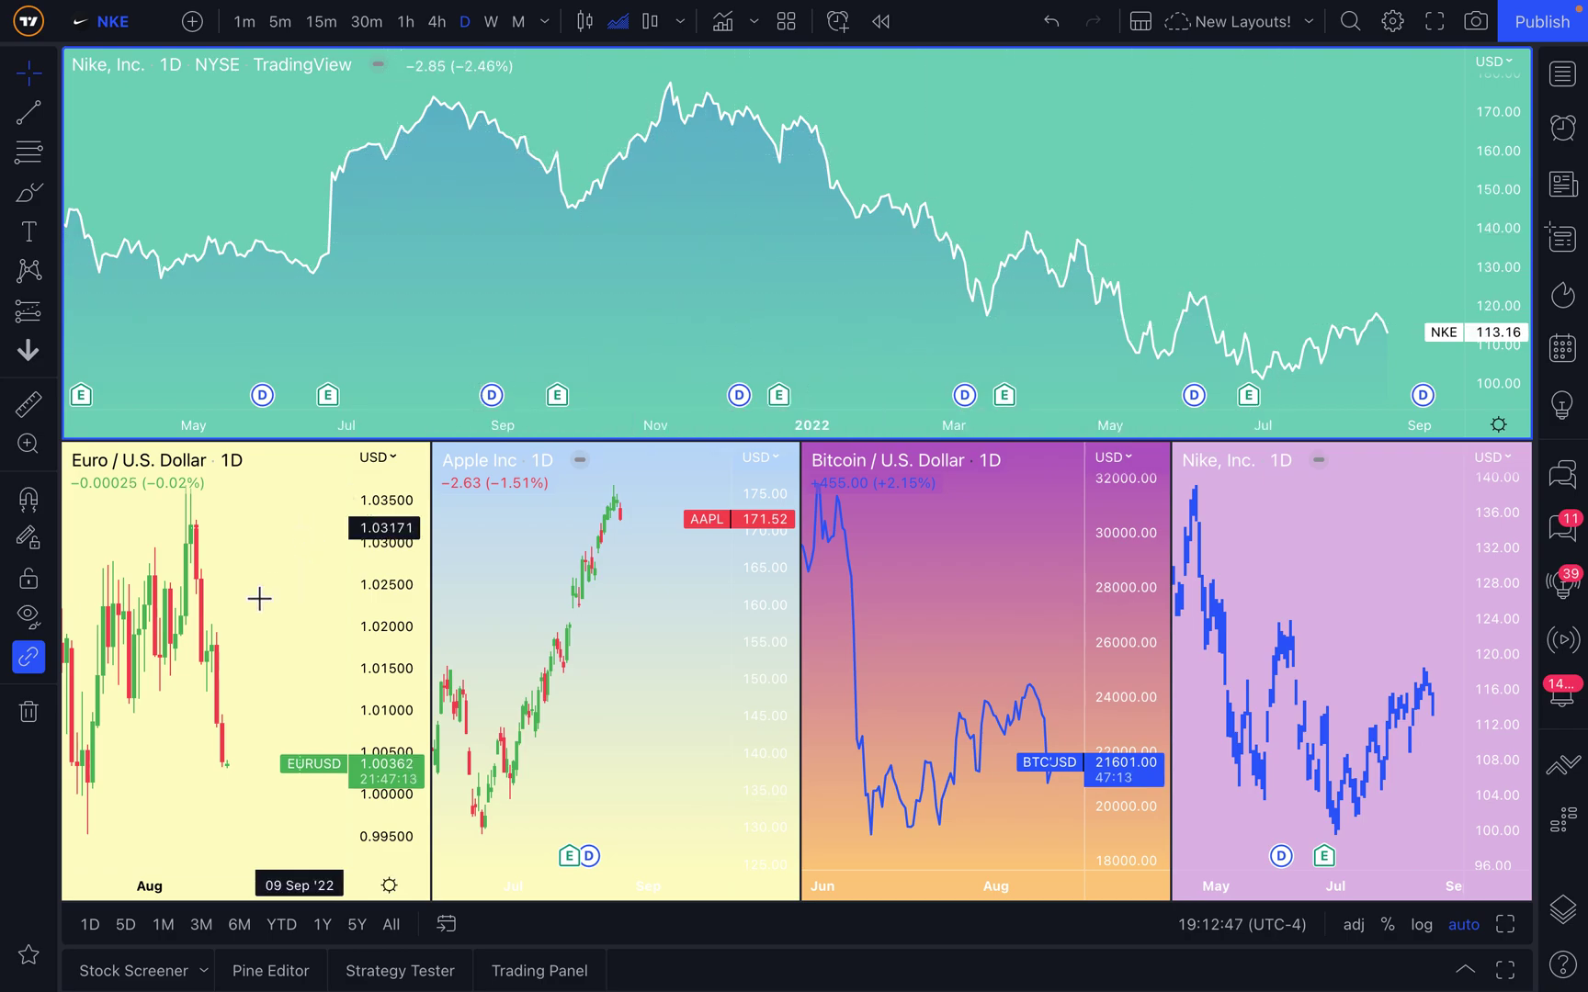
{"action": "left_click", "coordinate": [317, 572]}
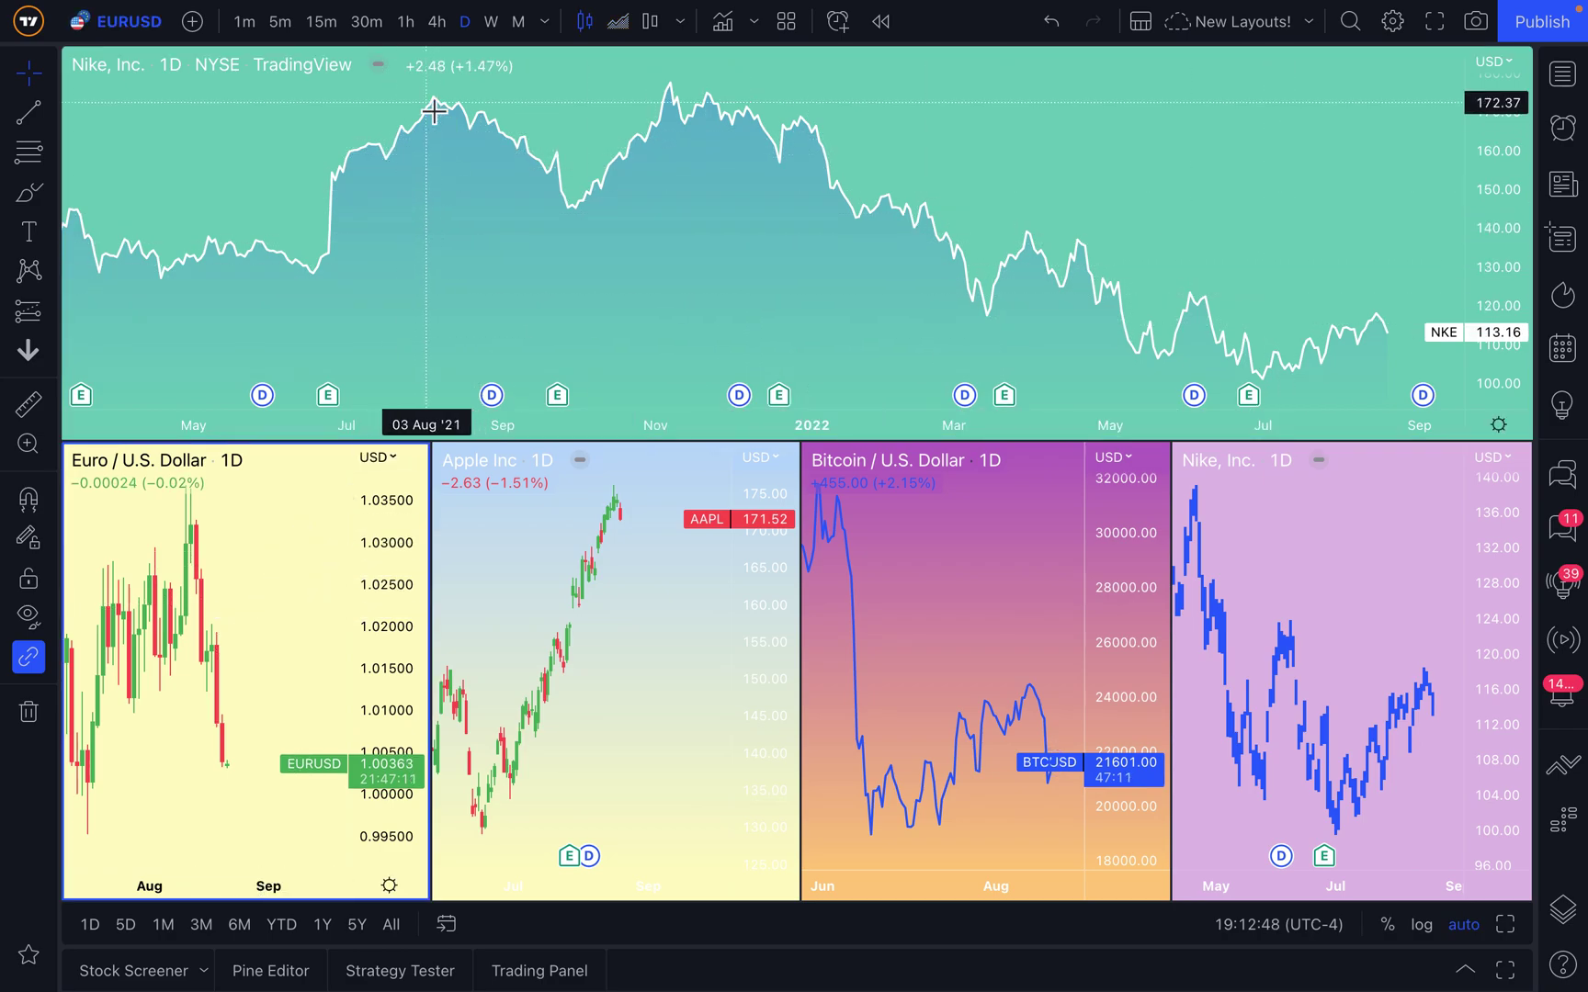
- Load Nike (NKE) into the lower-left pane on a 15-minute interval
{"action": "left_click", "coordinate": [121, 22]}
{"action": "type", "text": "NKE"}
{"action": "left_click", "coordinate": [564, 369]}
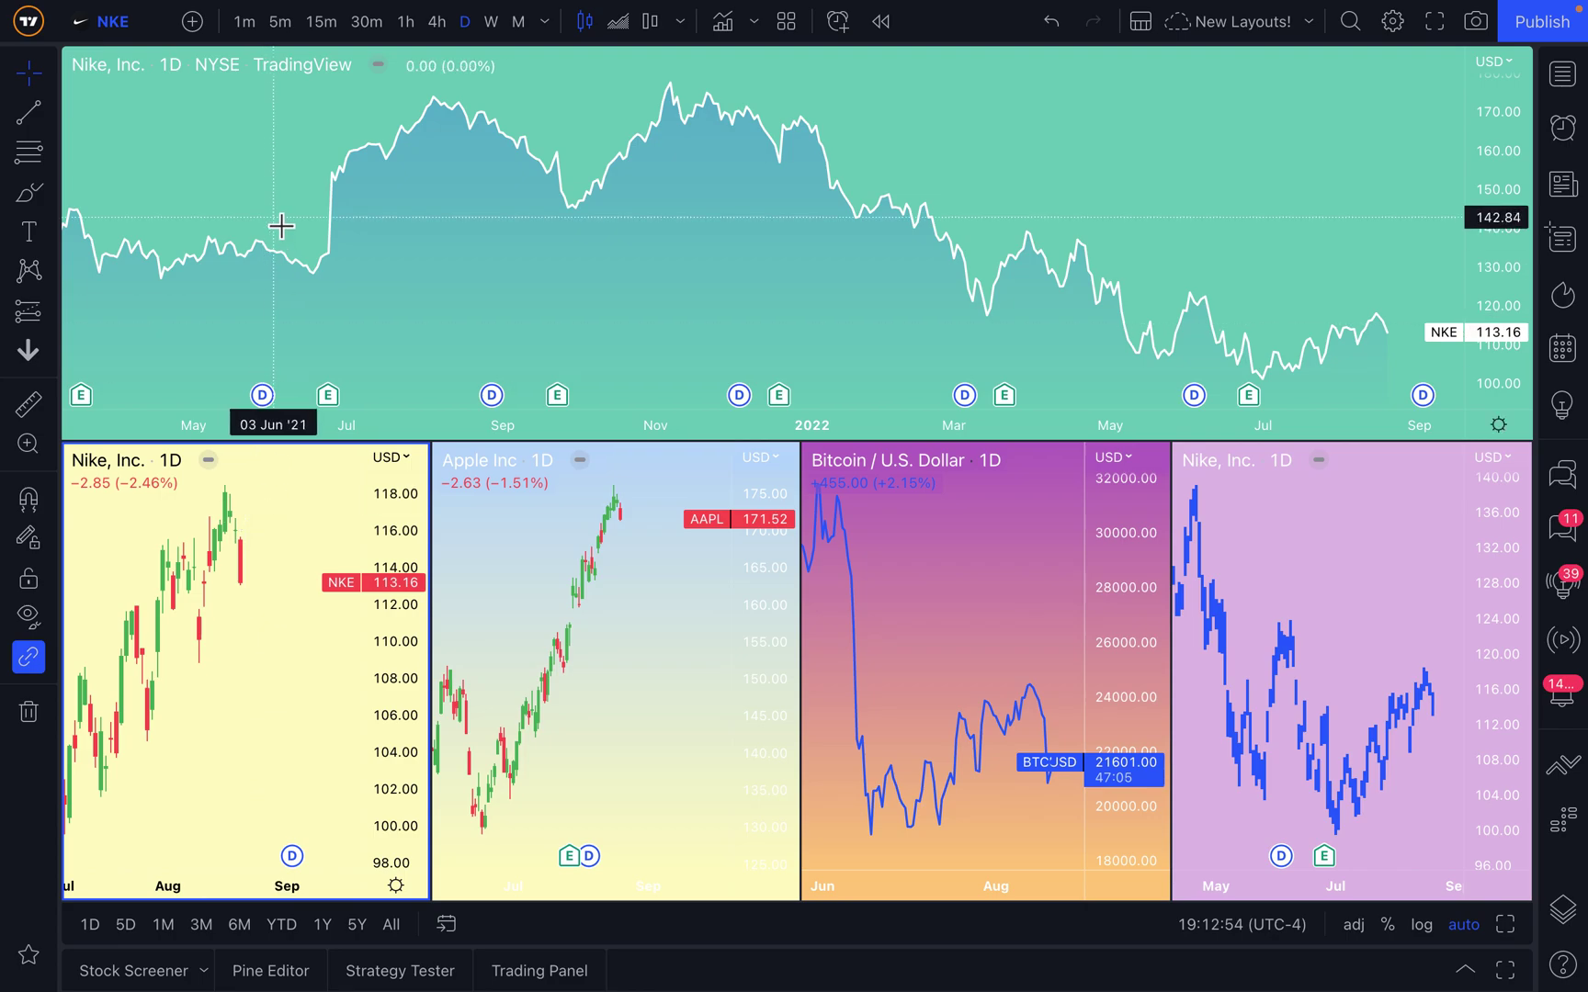
{"action": "left_click", "coordinate": [326, 23]}
{"action": "left_click", "coordinate": [237, 659]}
{"action": "left_click_drag", "start_coordinate": [237, 659], "coordinate": [244, 655]}
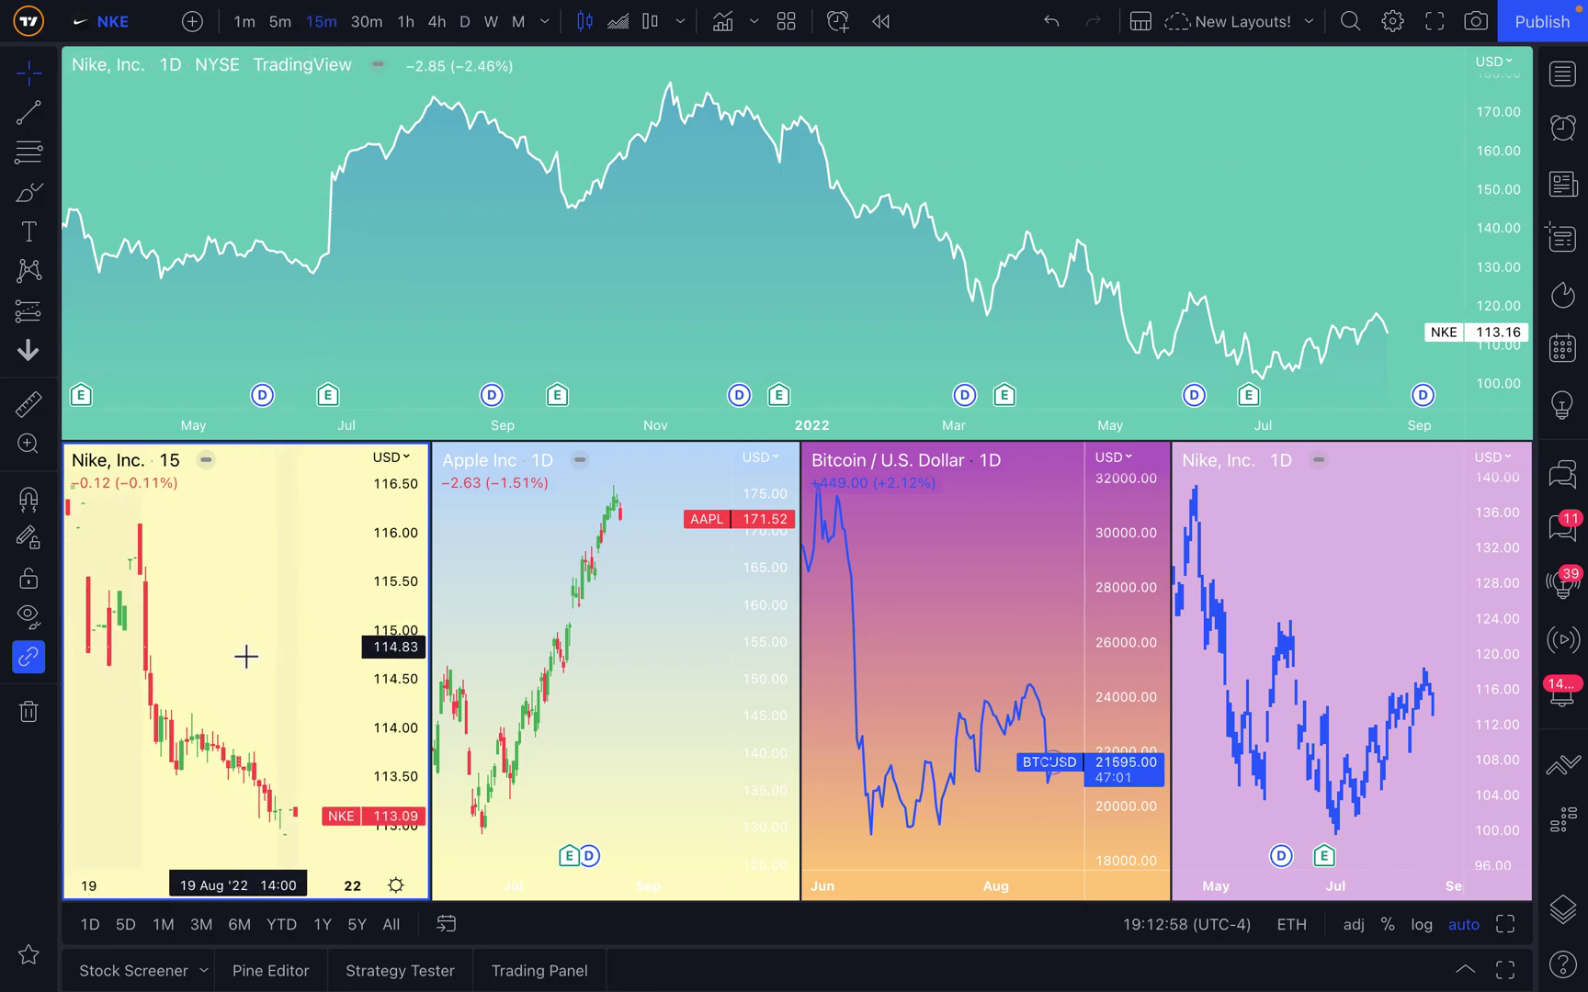
{"action": "left_click", "coordinate": [657, 235]}
{"action": "left_click", "coordinate": [238, 584]}
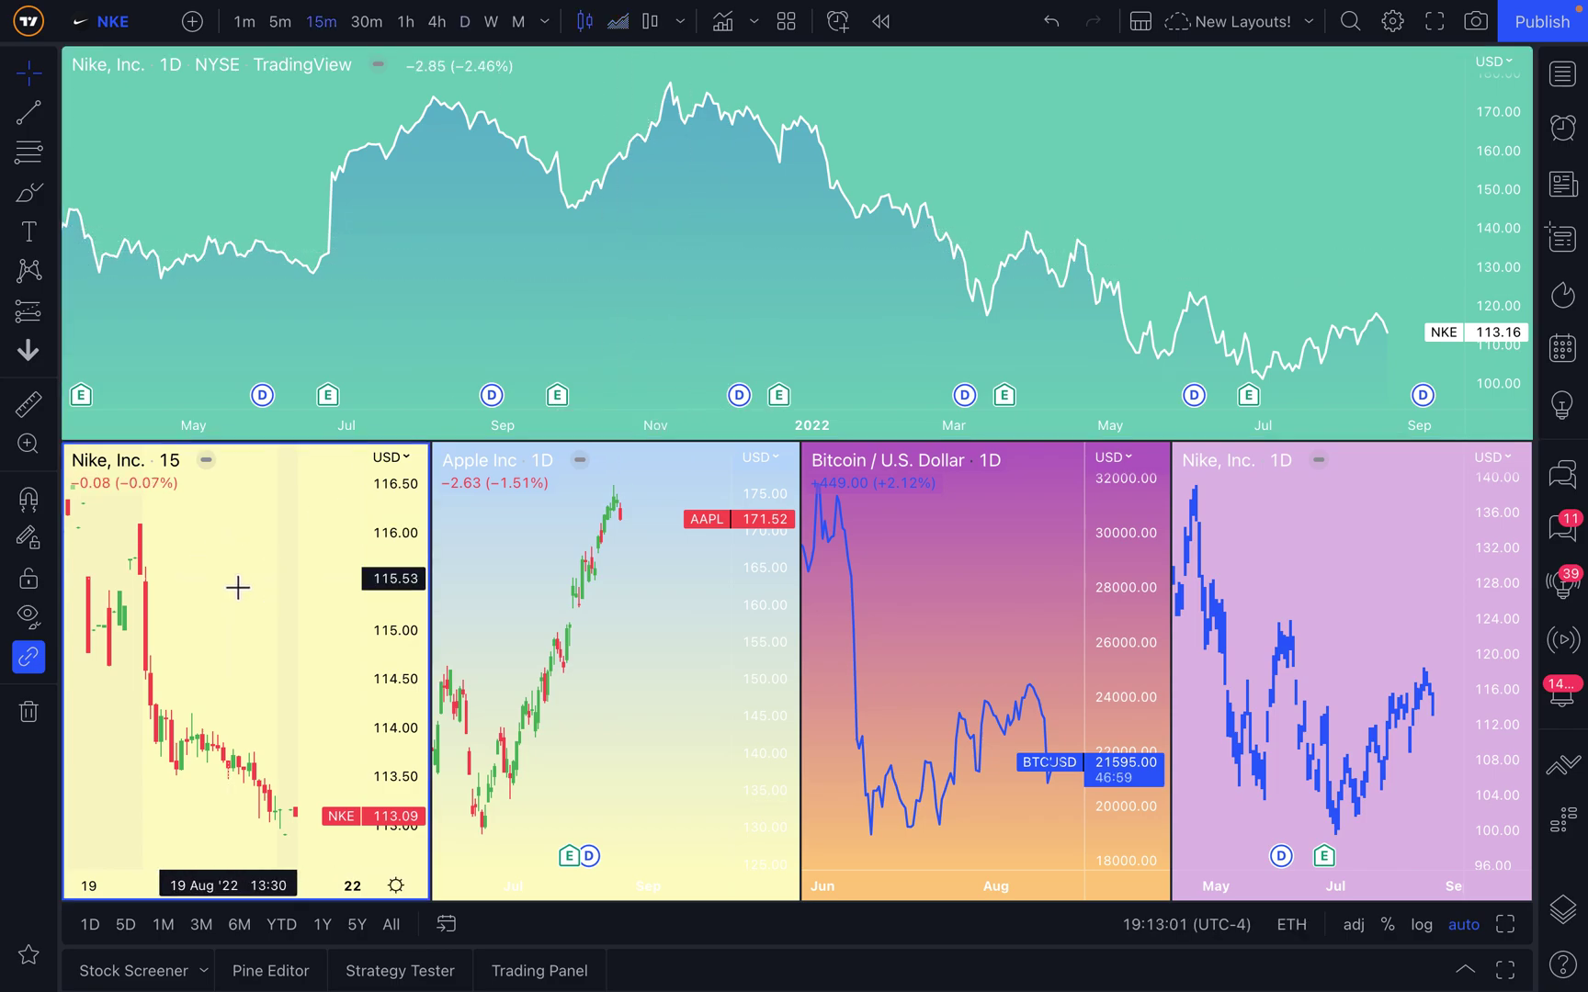
- Replace Apple with Nike in the second lower pane, set to 1 hour
{"action": "left_click", "coordinate": [631, 657]}
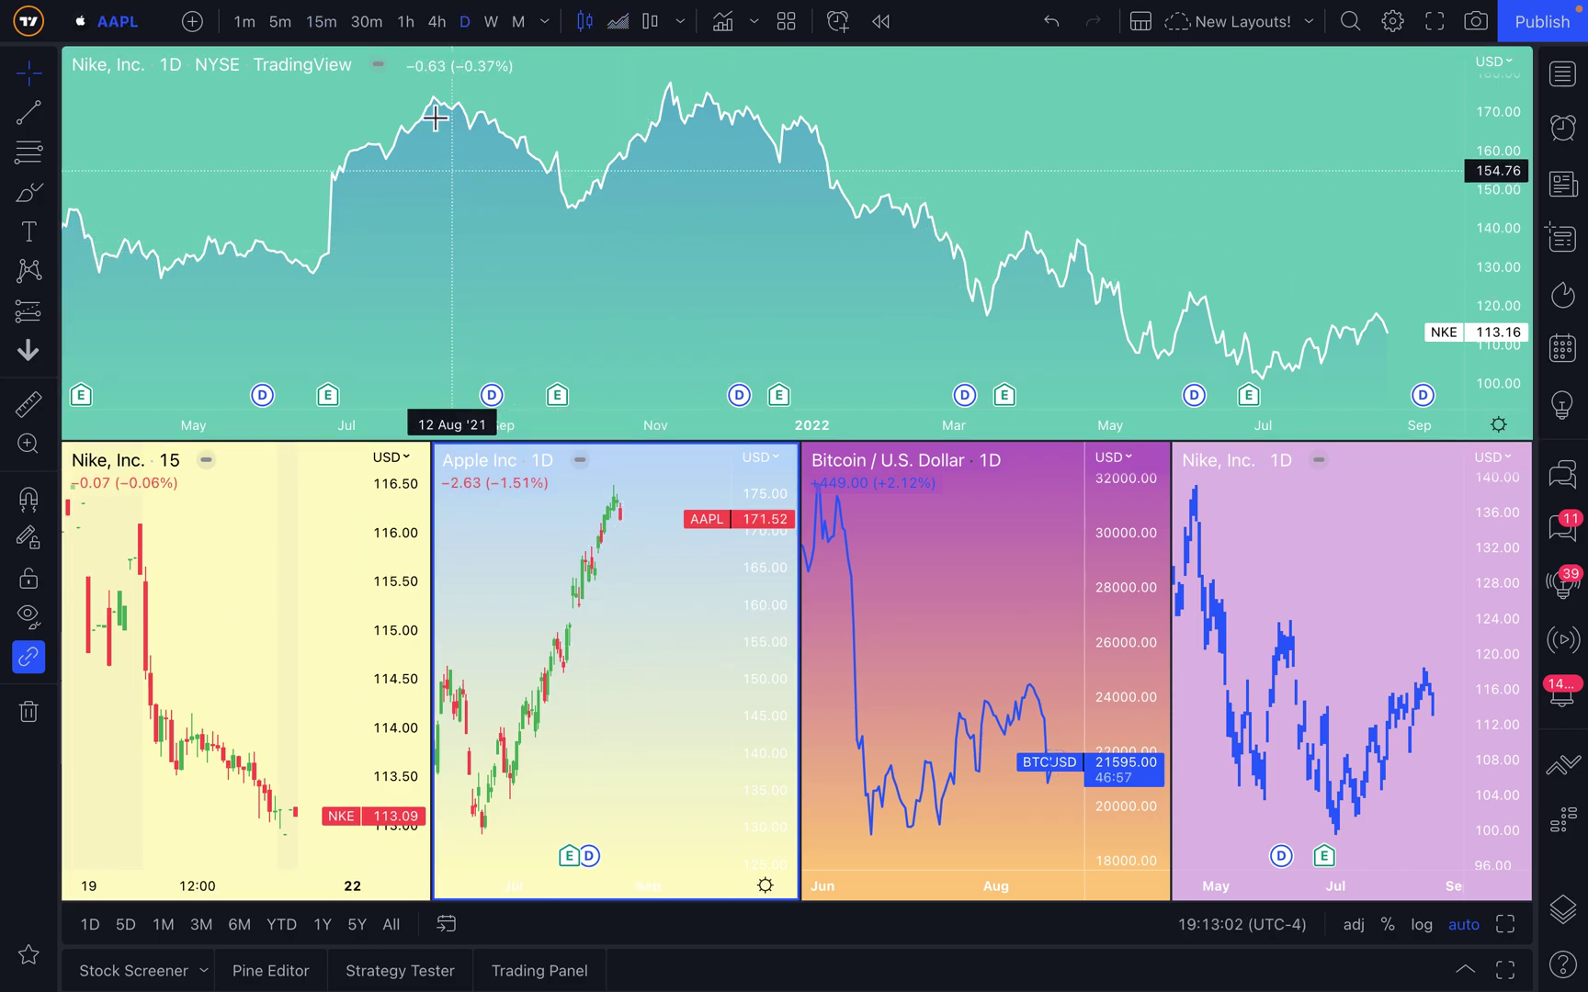
{"action": "left_click", "coordinate": [133, 28]}
{"action": "type", "text": "nke"}
{"action": "key", "text": "Return"}
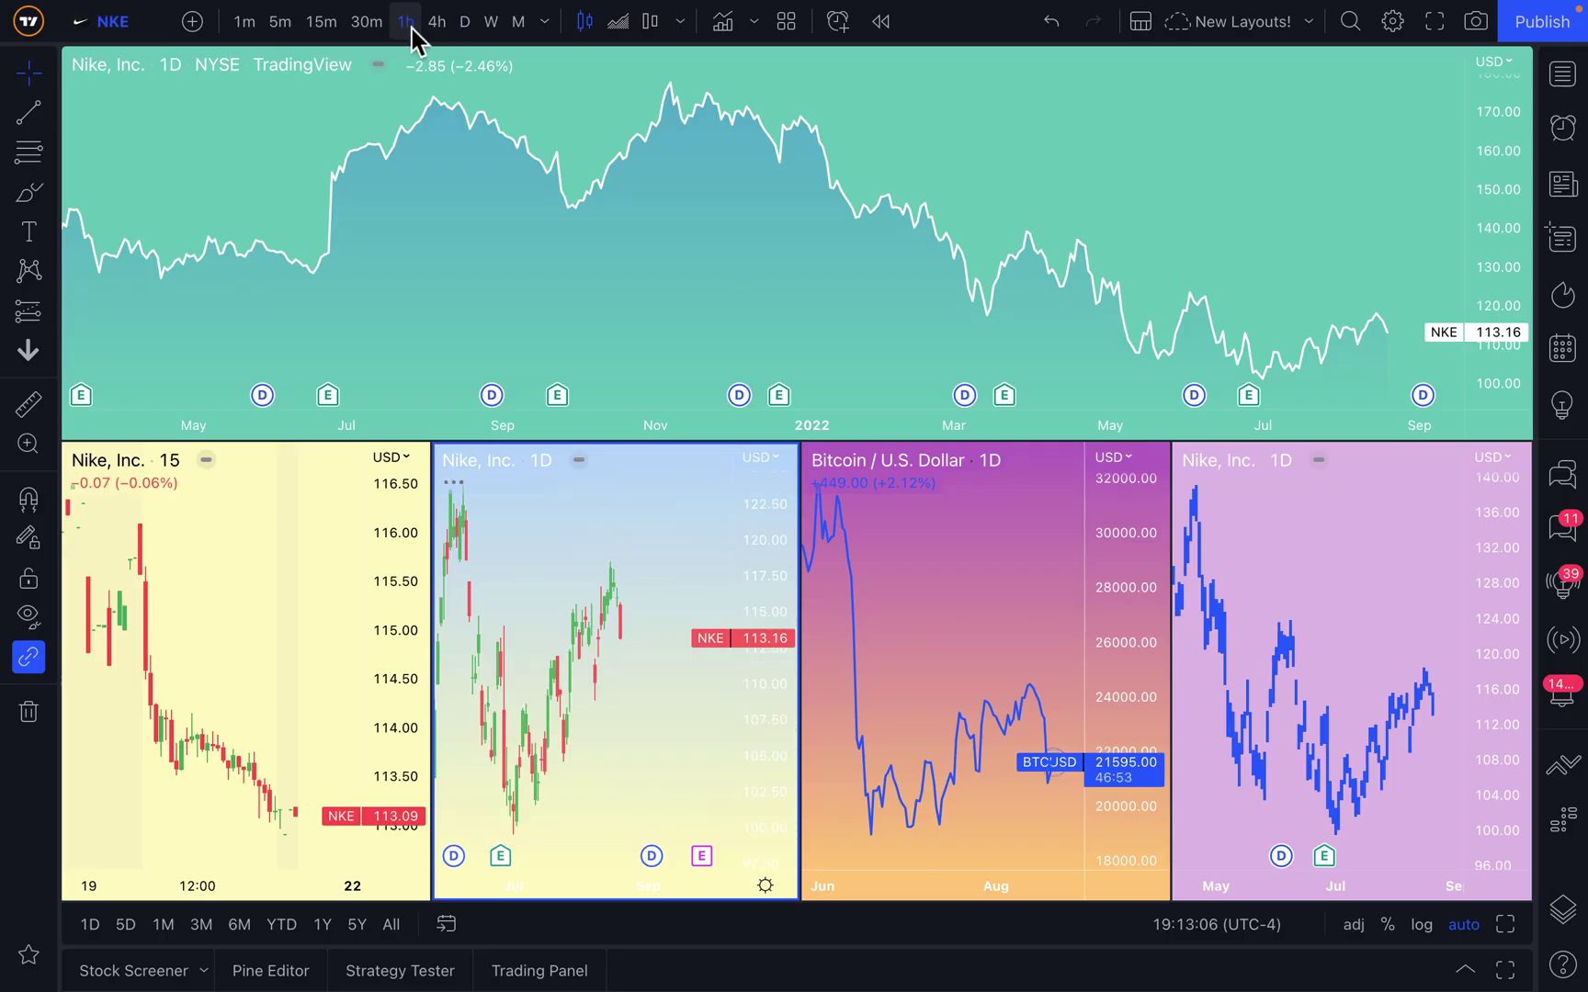
{"action": "left_click", "coordinate": [408, 22]}
{"action": "scroll", "coordinate": [684, 645], "scroll_direction": "left", "scroll_amount": 2}
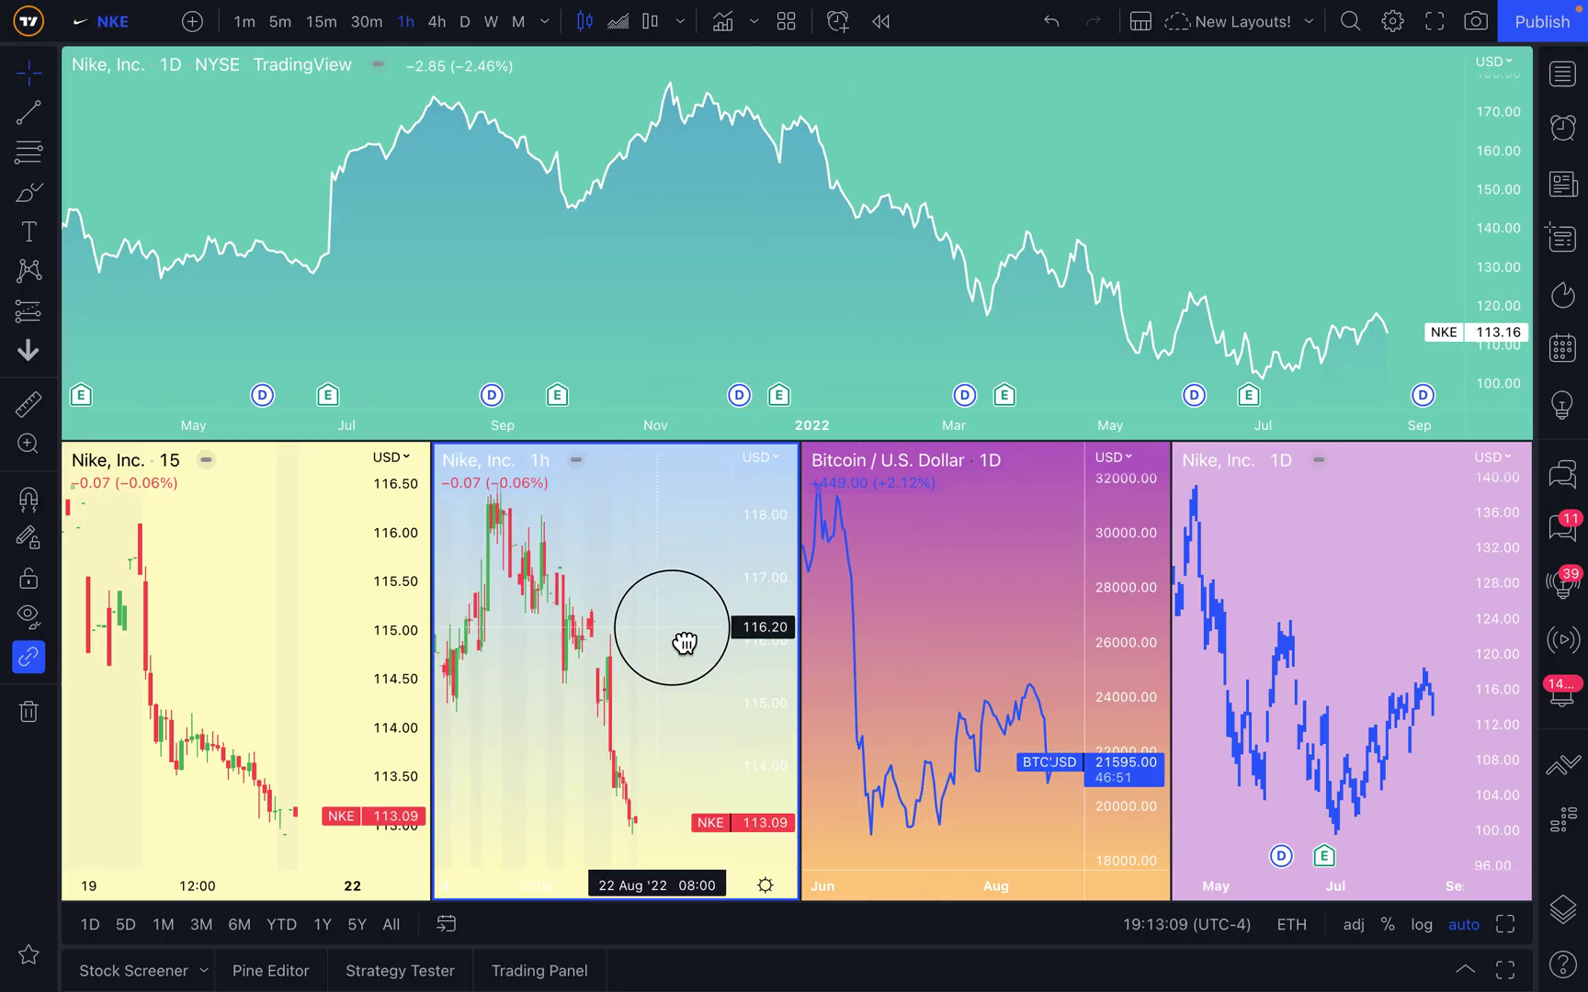
- Replace Bitcoin with Nike on a weekly interval, drawn as bars
{"action": "left_click", "coordinate": [916, 598]}
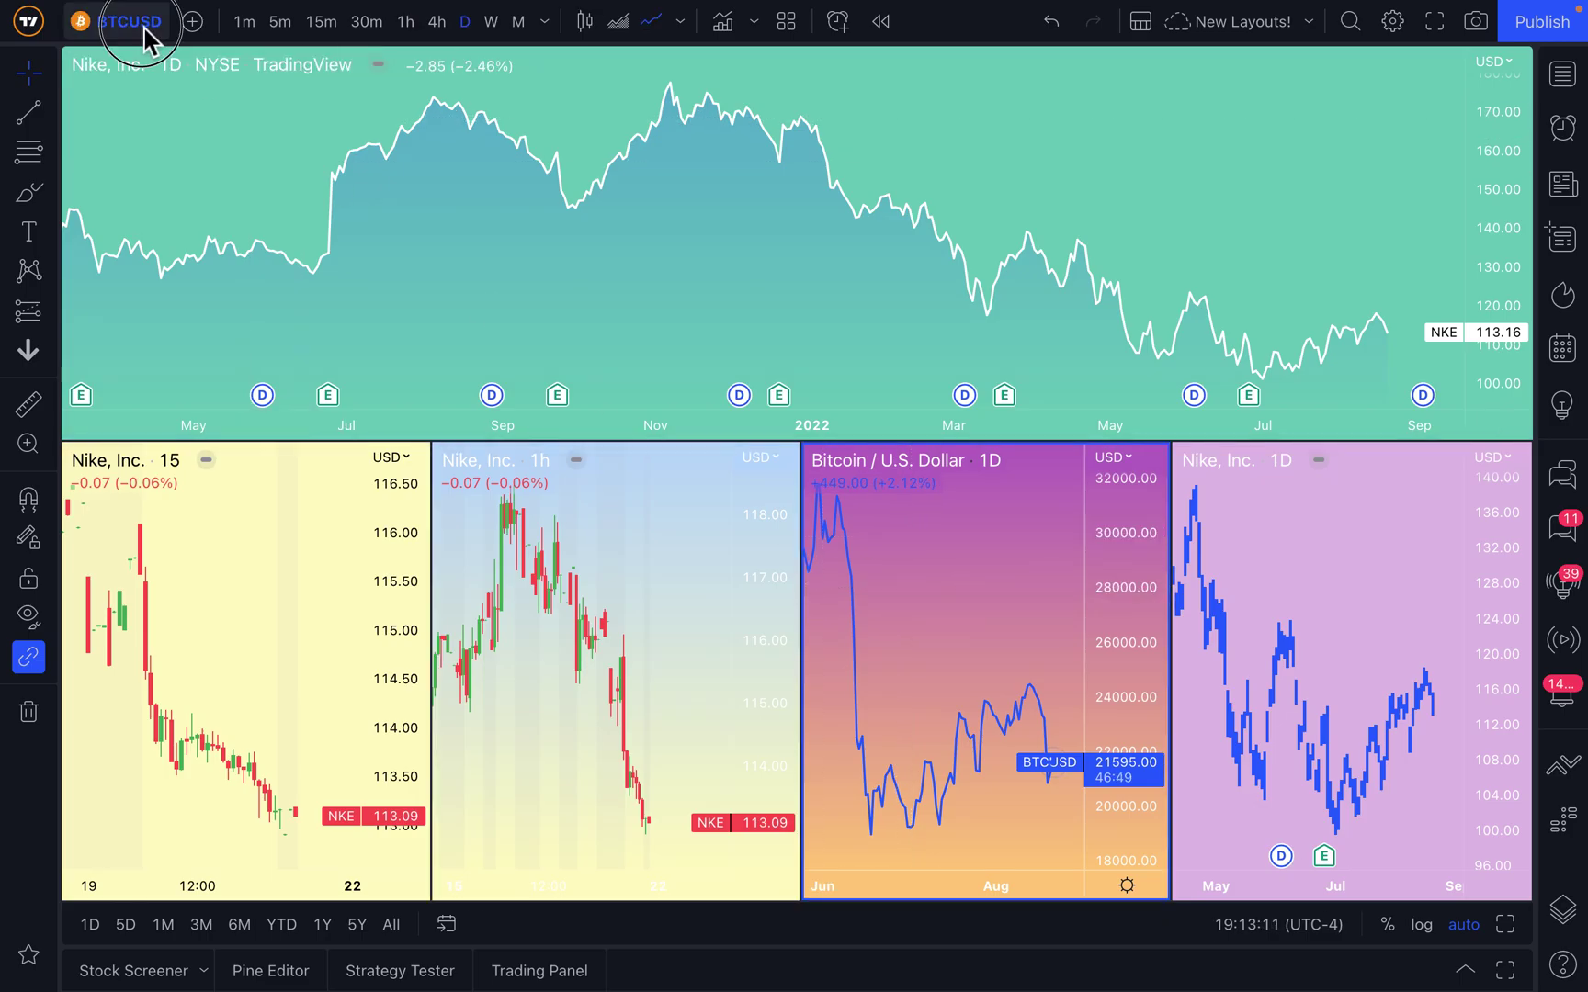
{"action": "left_click", "coordinate": [128, 22]}
{"action": "type", "text": "NKE"}
{"action": "key", "text": "Return"}
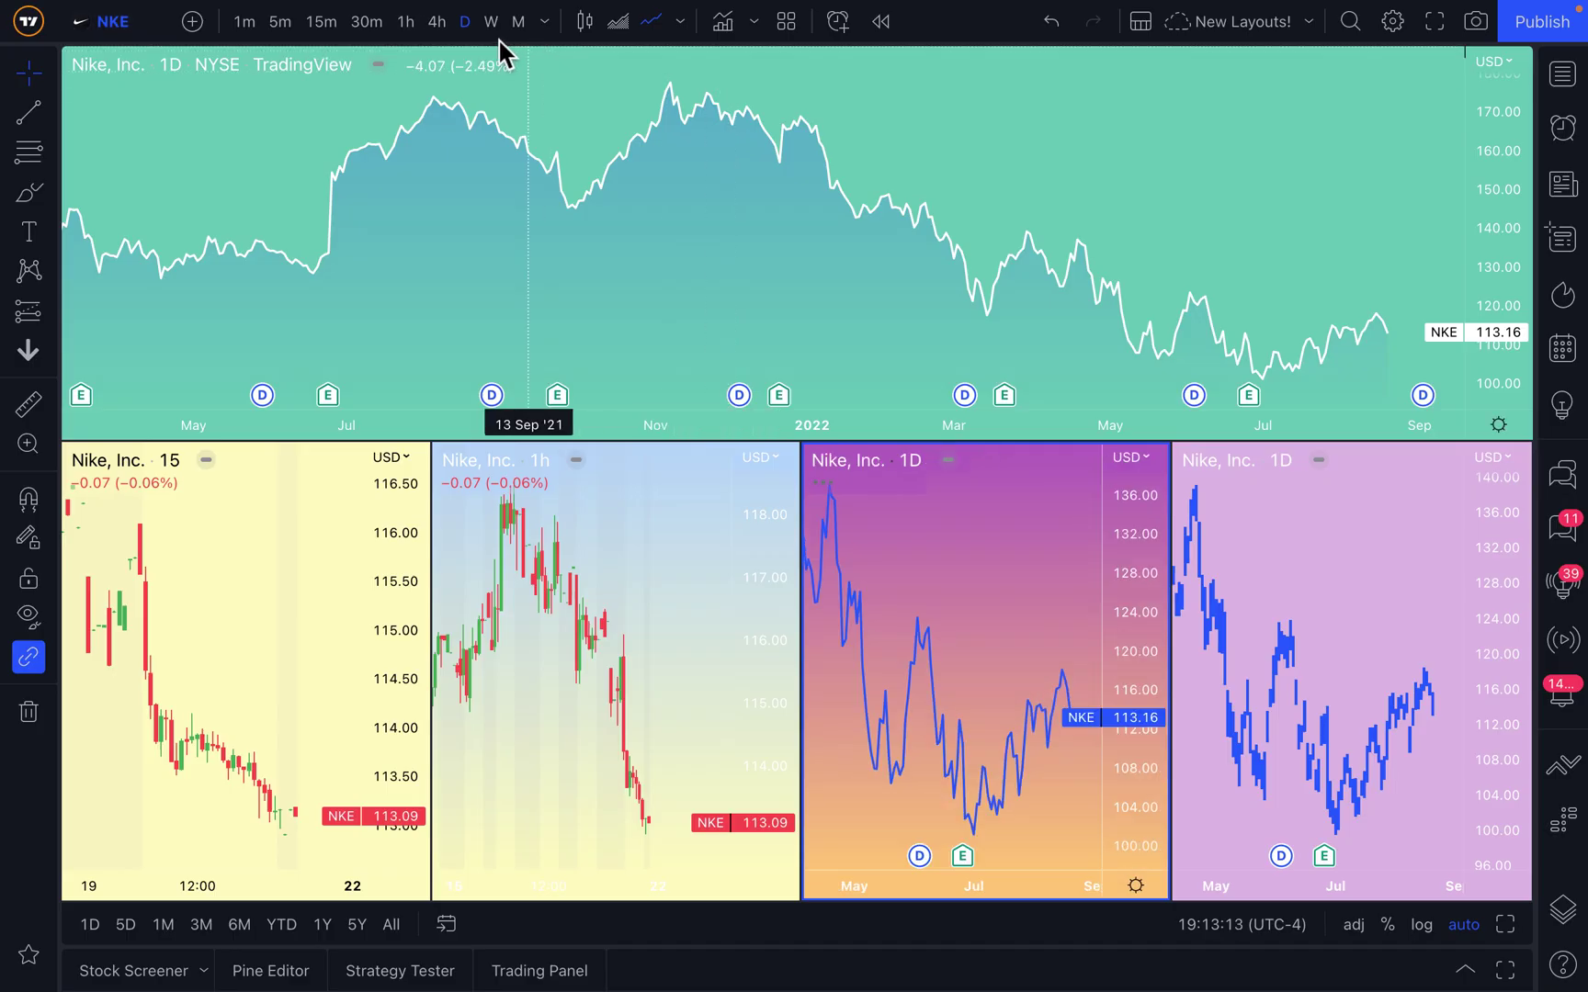
{"action": "left_click", "coordinate": [495, 33]}
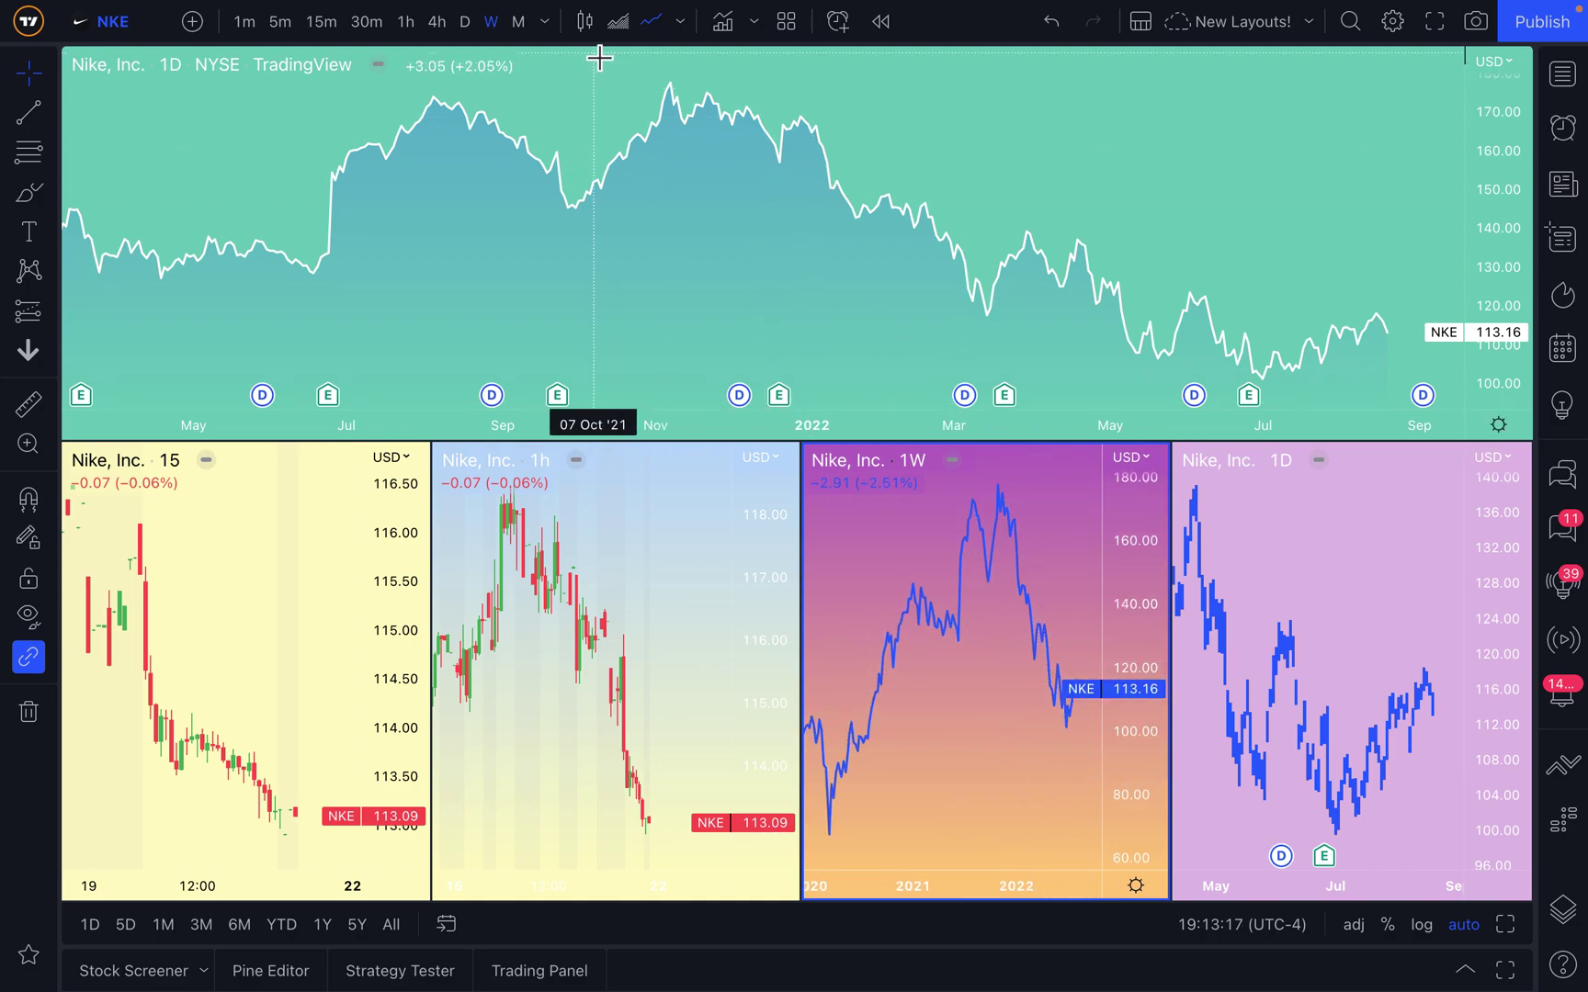
{"action": "left_click", "coordinate": [586, 23]}
{"action": "scroll", "coordinate": [951, 716], "scroll_direction": "up", "scroll_amount": 5}
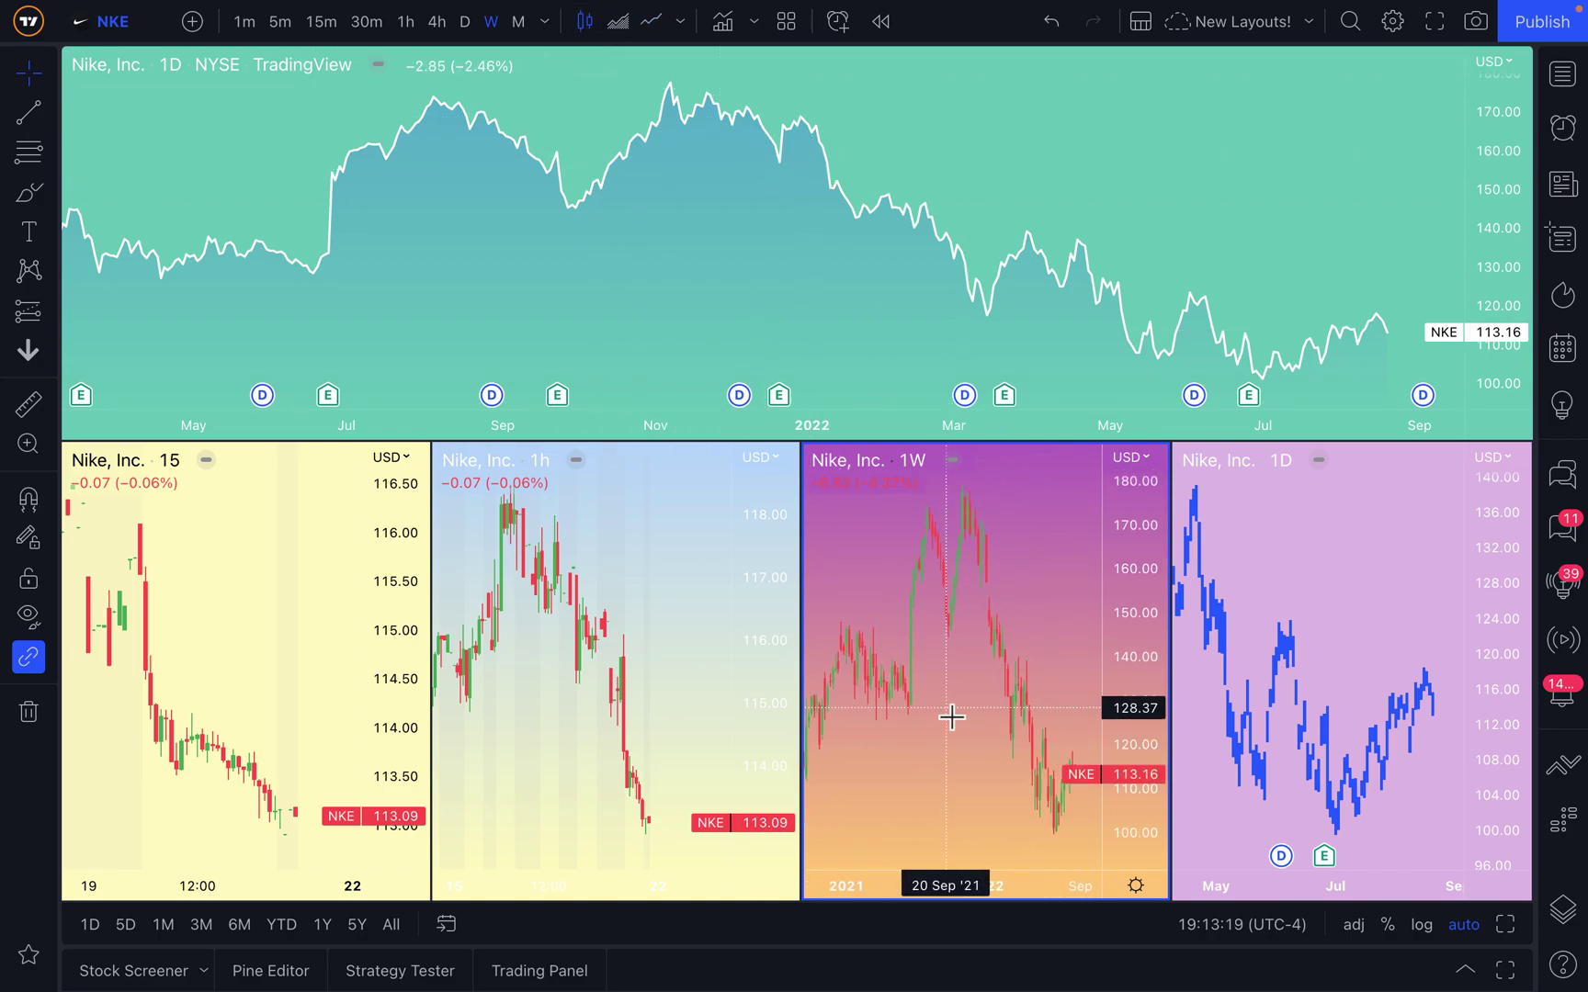
- Set the lower-right Nike chart to monthly on a logarithmic scale, showing recent data
{"action": "left_click", "coordinate": [1318, 553]}
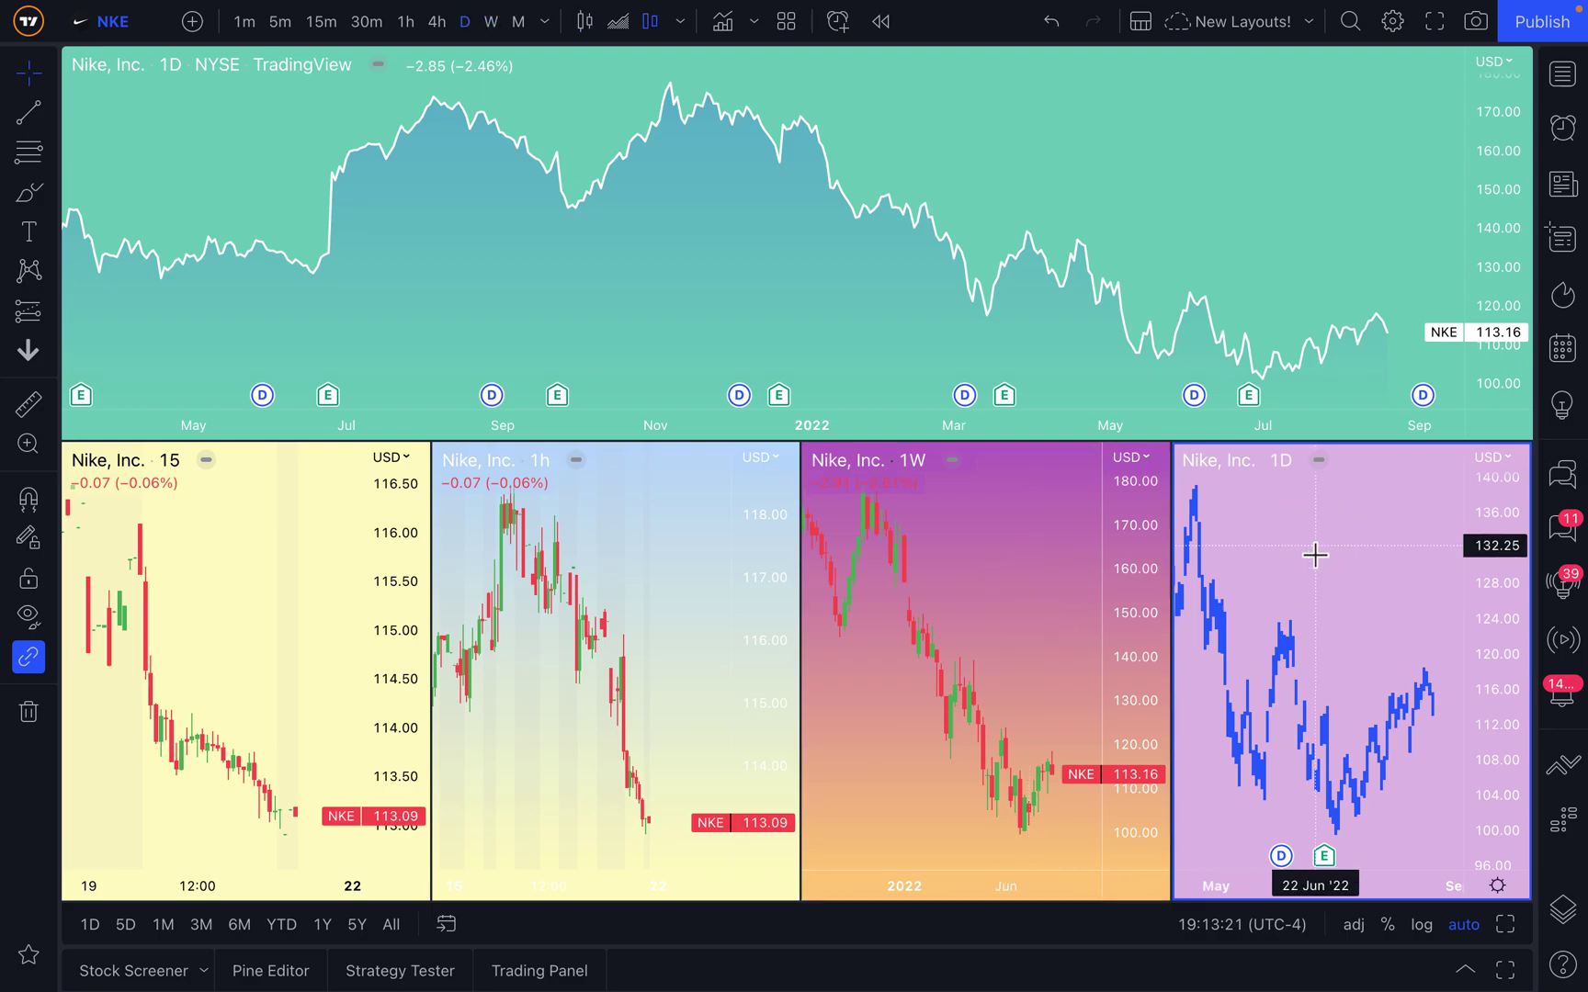
{"action": "left_click", "coordinate": [517, 22]}
{"action": "scroll", "coordinate": [1311, 642], "scroll_direction": "down", "scroll_amount": 5}
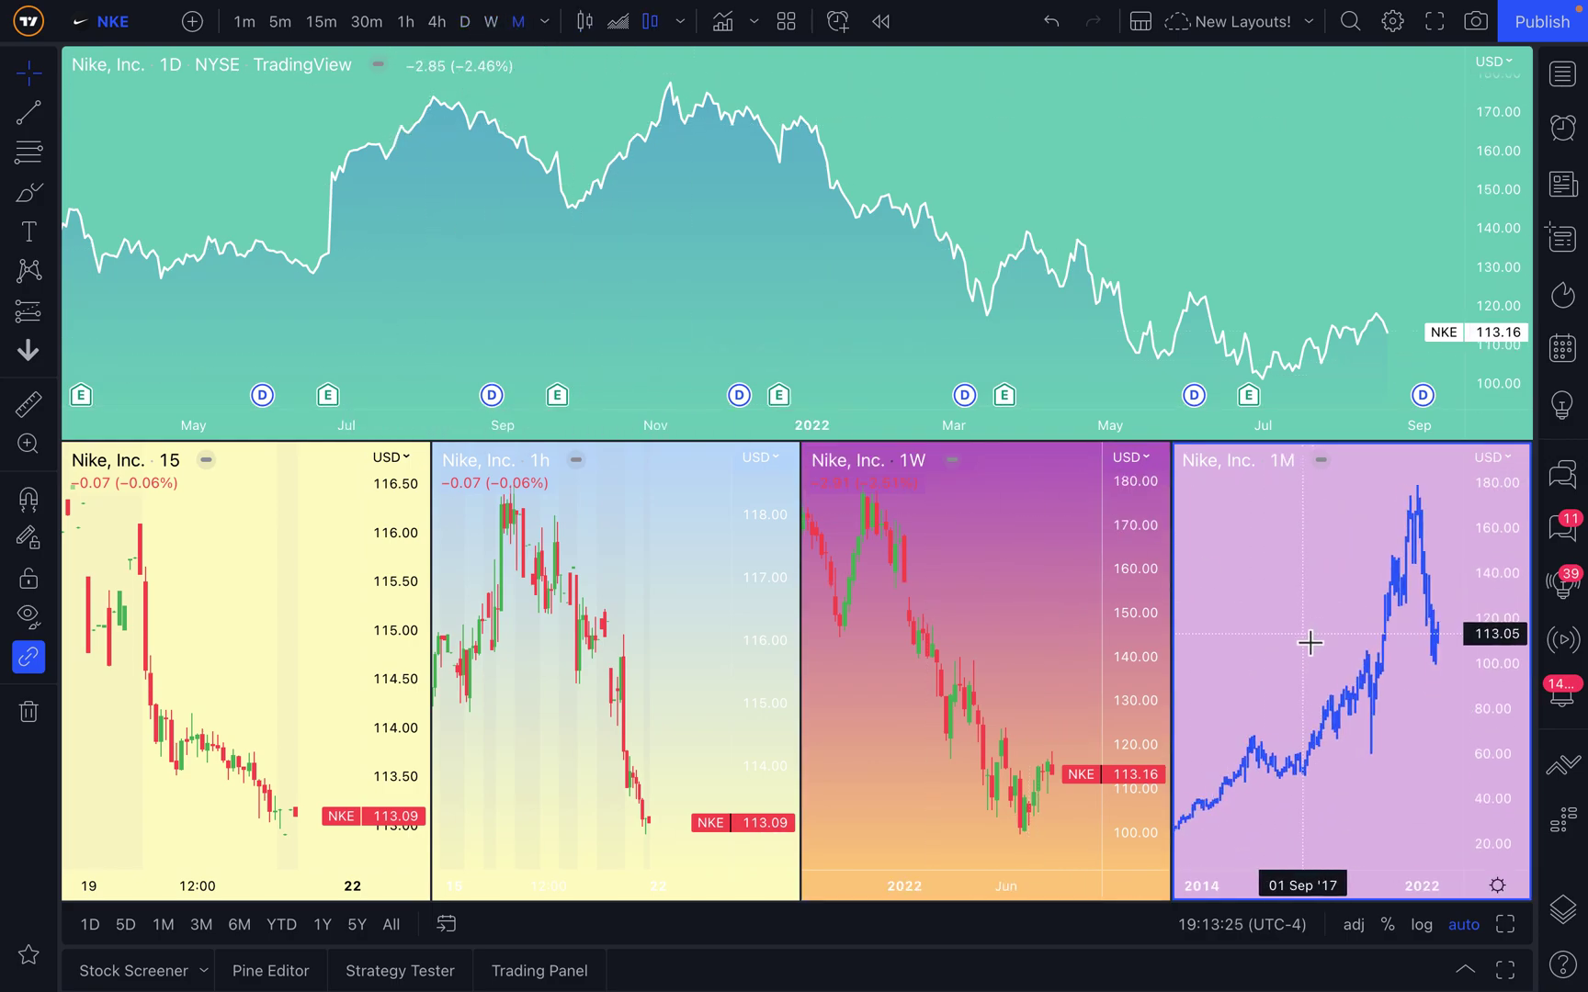
{"action": "scroll", "coordinate": [1311, 642], "scroll_direction": "down", "scroll_amount": 3}
{"action": "left_click_drag", "start_coordinate": [1307, 642], "coordinate": [1227, 649]}
{"action": "left_click", "coordinate": [1422, 924]}
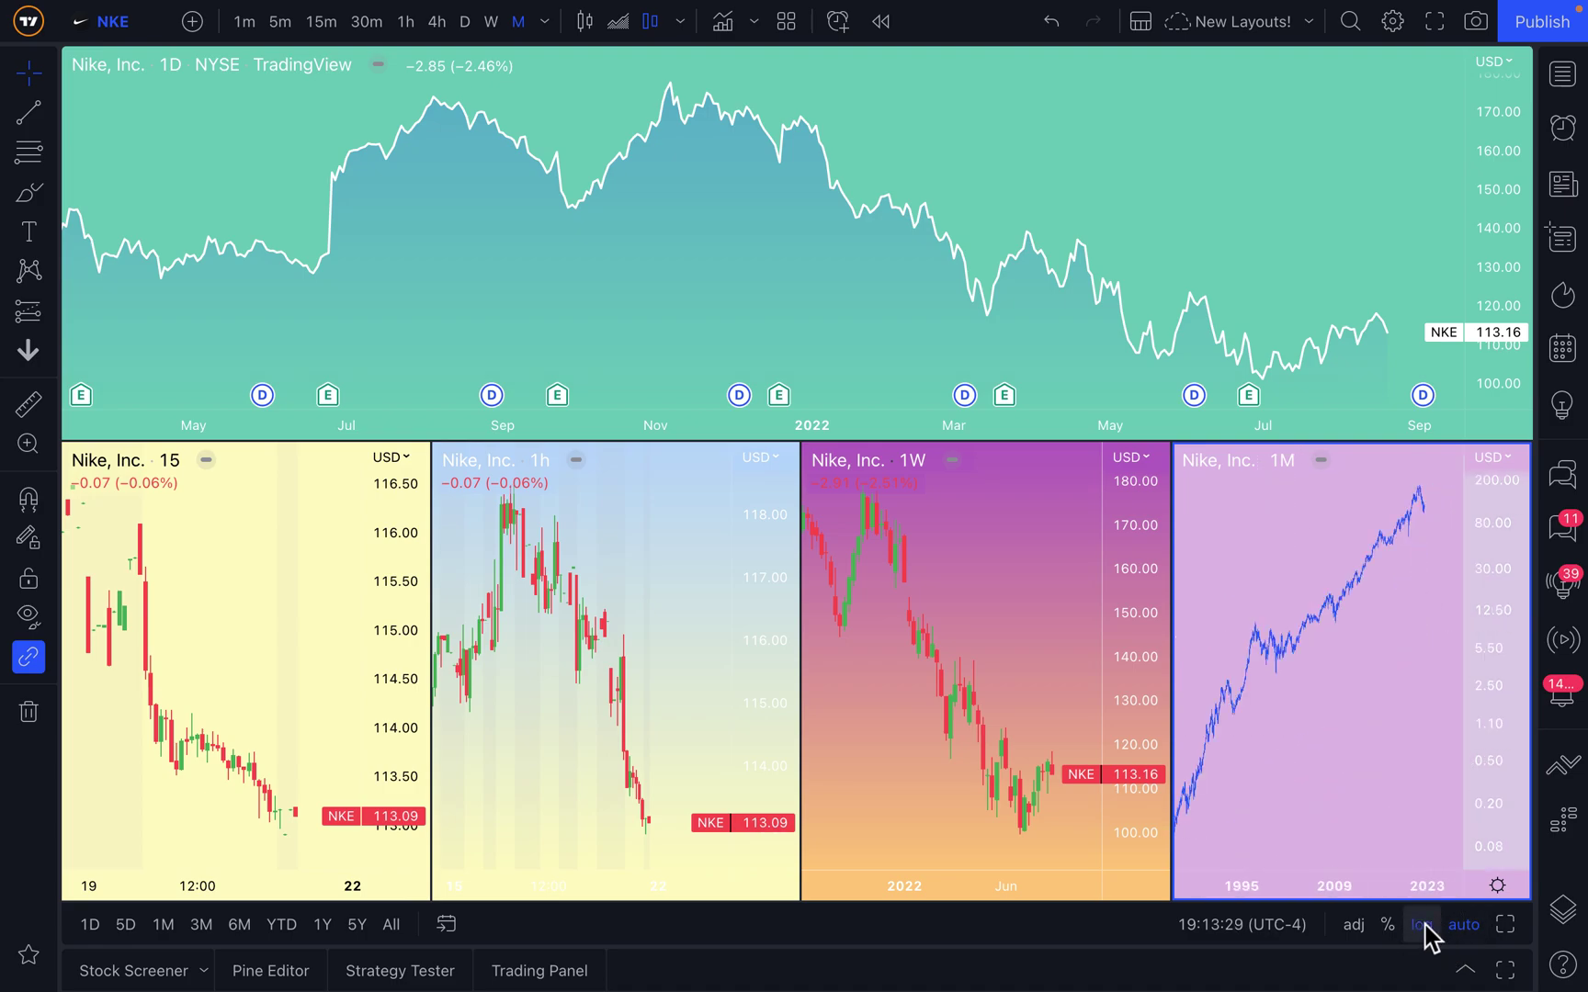
{"action": "left_click_drag", "start_coordinate": [1297, 717], "coordinate": [1323, 717]}
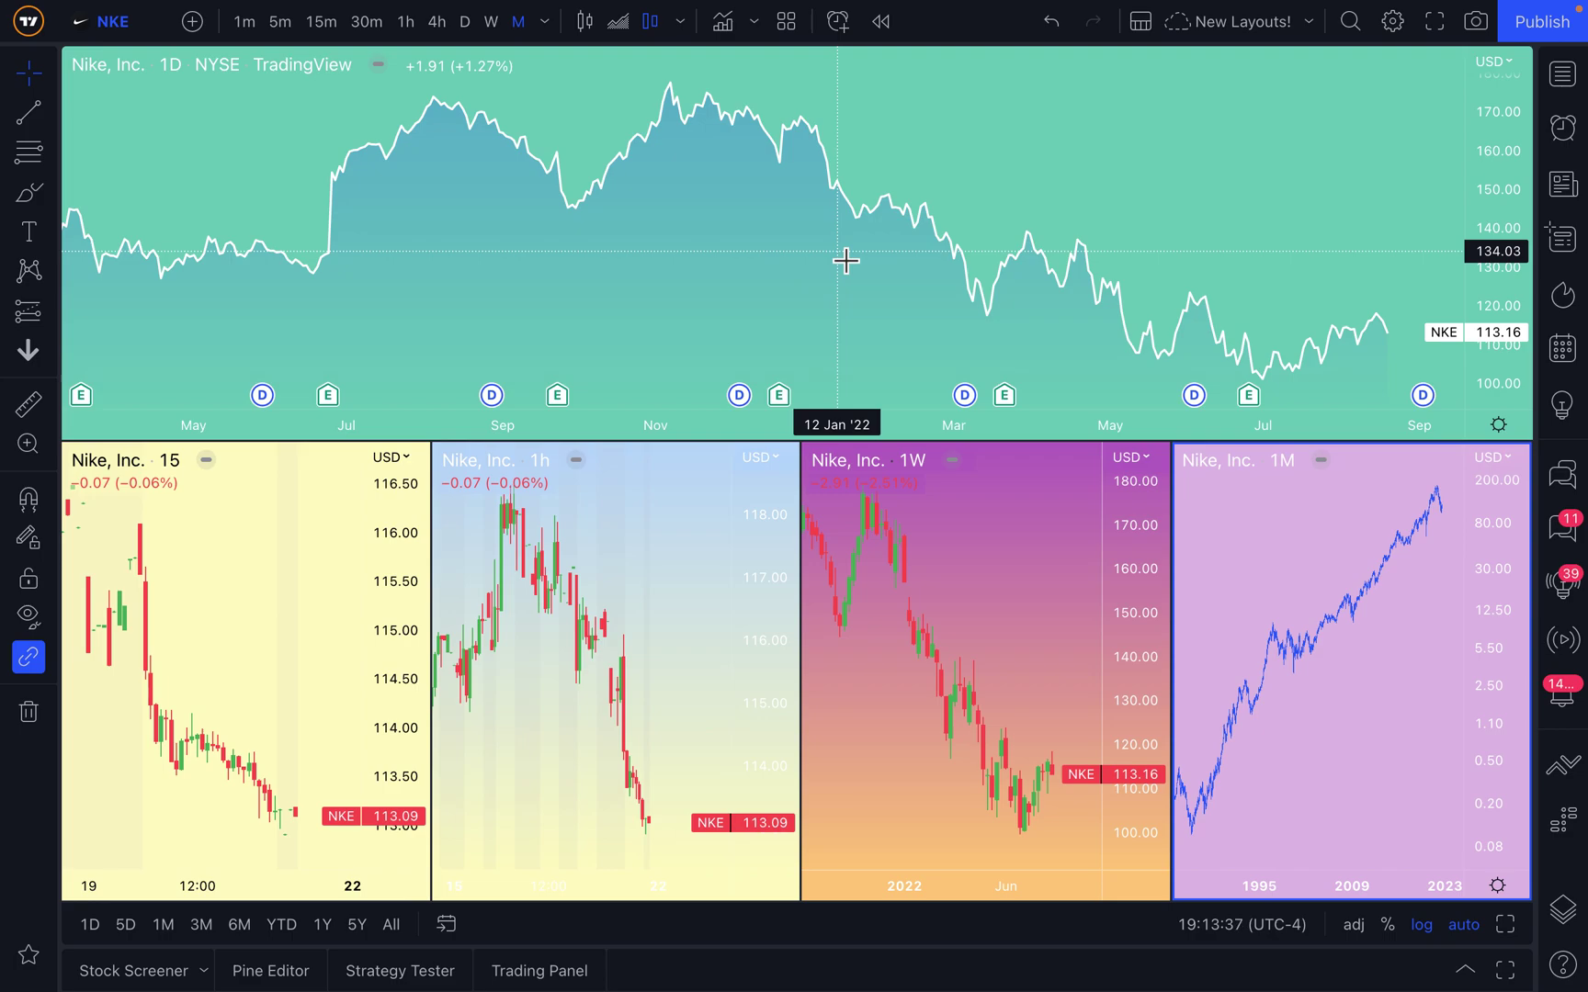
- Step through the 1D, 15, 1h, 1W and 1M Nike panes, then bring up the layout and sync options
{"action": "left_click", "coordinate": [792, 224]}
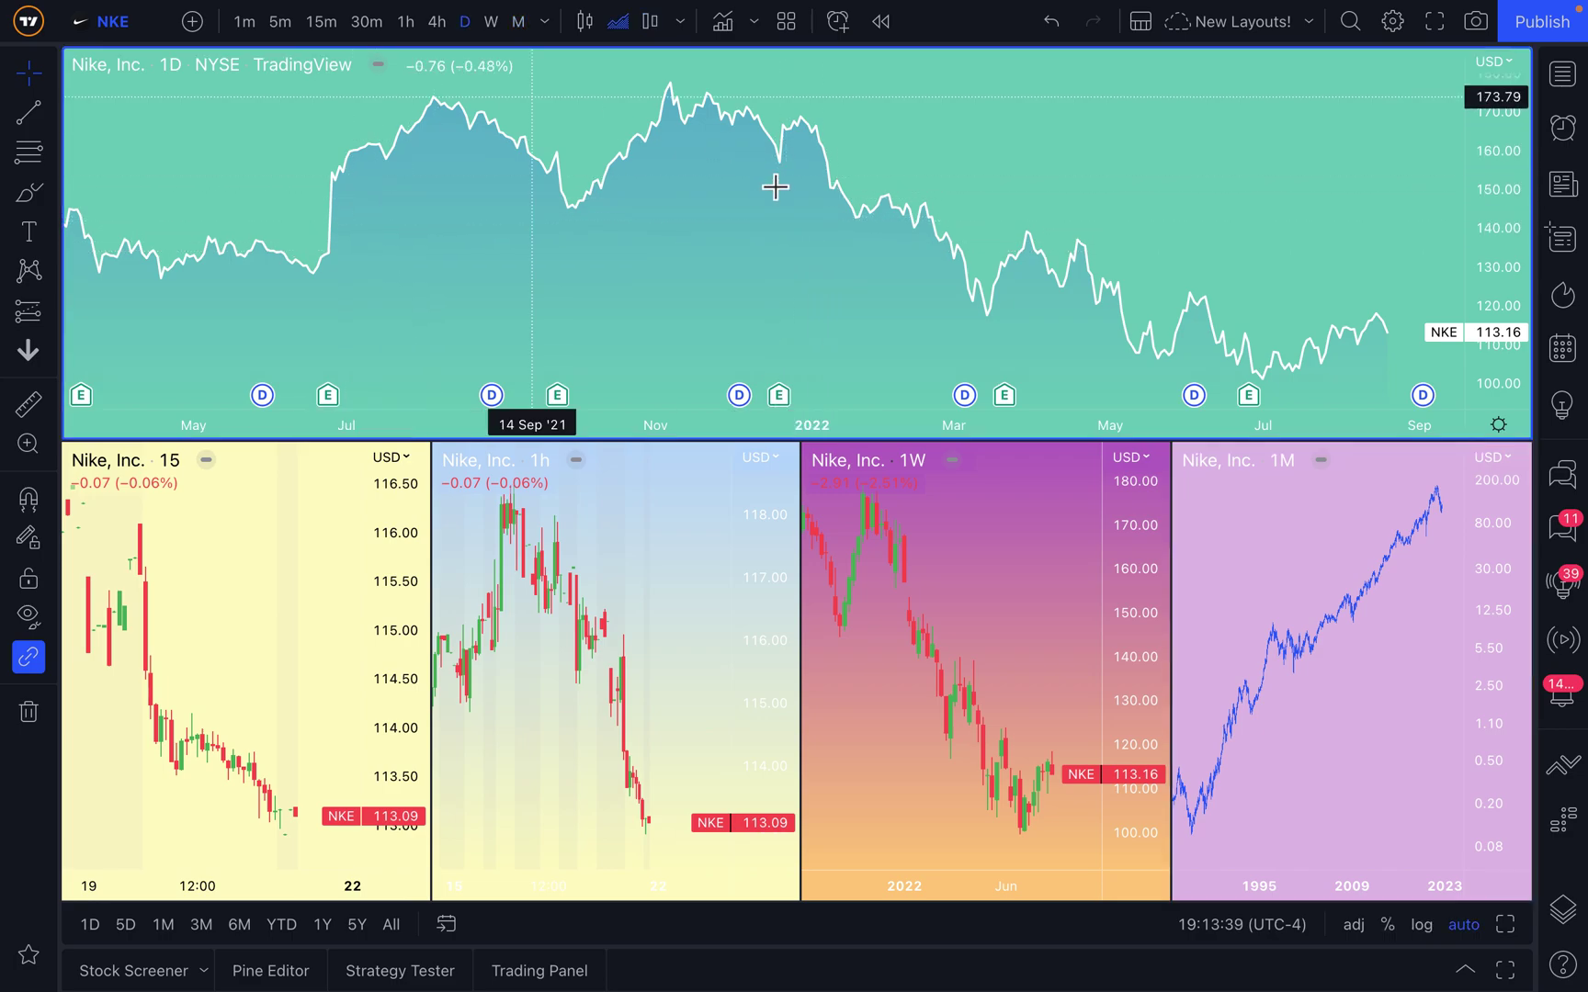
{"action": "left_click", "coordinate": [259, 549]}
{"action": "left_click", "coordinate": [620, 567]}
{"action": "left_click", "coordinate": [997, 546]}
{"action": "left_click", "coordinate": [1259, 528]}
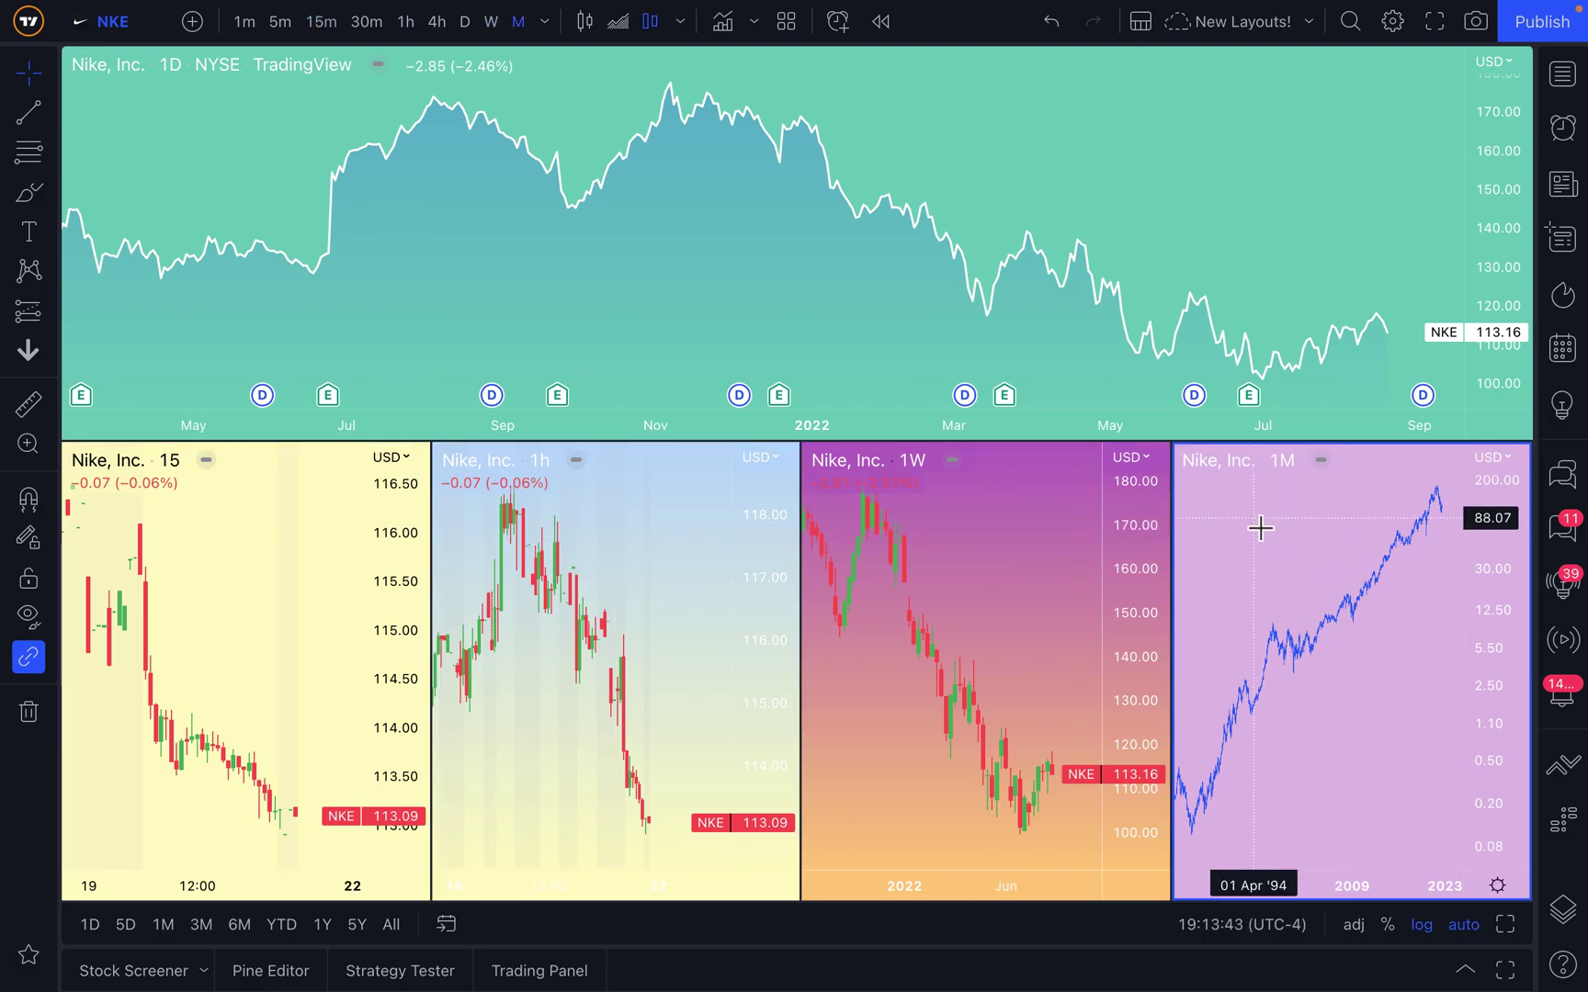
{"action": "left_click", "coordinate": [1139, 22]}
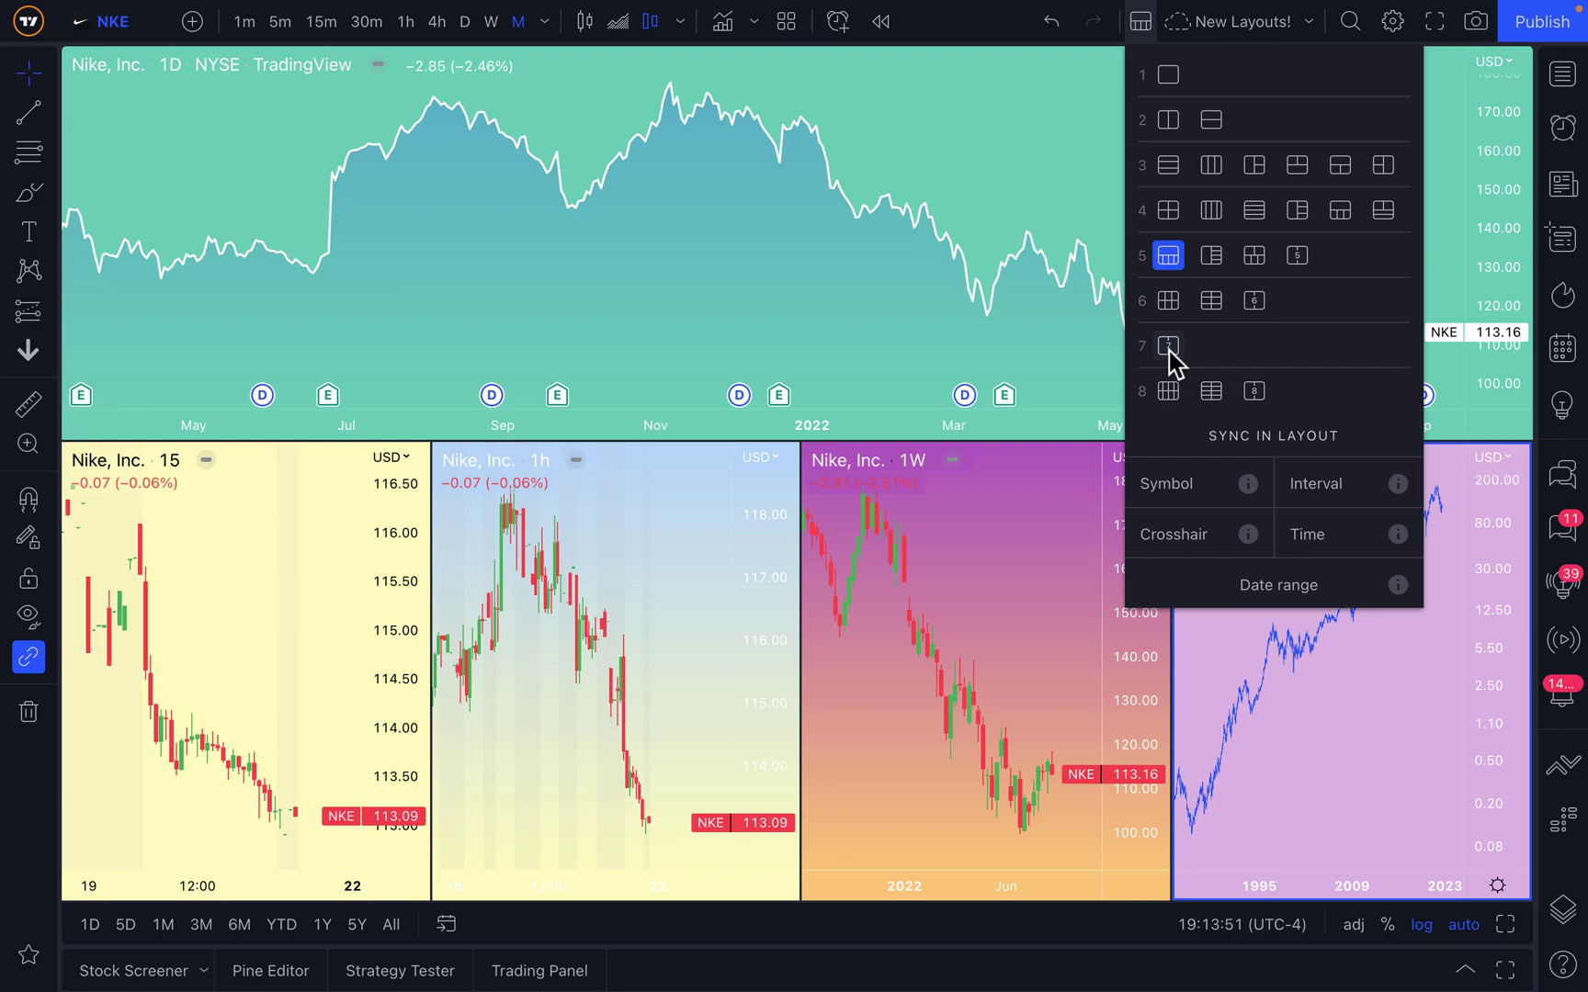
- Widen the 1h pane into the 1W pane and enable Symbol sync in the layout
{"action": "left_click", "coordinate": [801, 587]}
{"action": "mouse_move", "coordinate": [809, 589]}
{"action": "left_mouse_down"}
{"action": "mouse_move", "coordinate": [900, 588]}
{"action": "mouse_move", "coordinate": [732, 606]}
{"action": "mouse_move", "coordinate": [868, 609]}
{"action": "mouse_move", "coordinate": [836, 603]}
{"action": "left_mouse_up"}
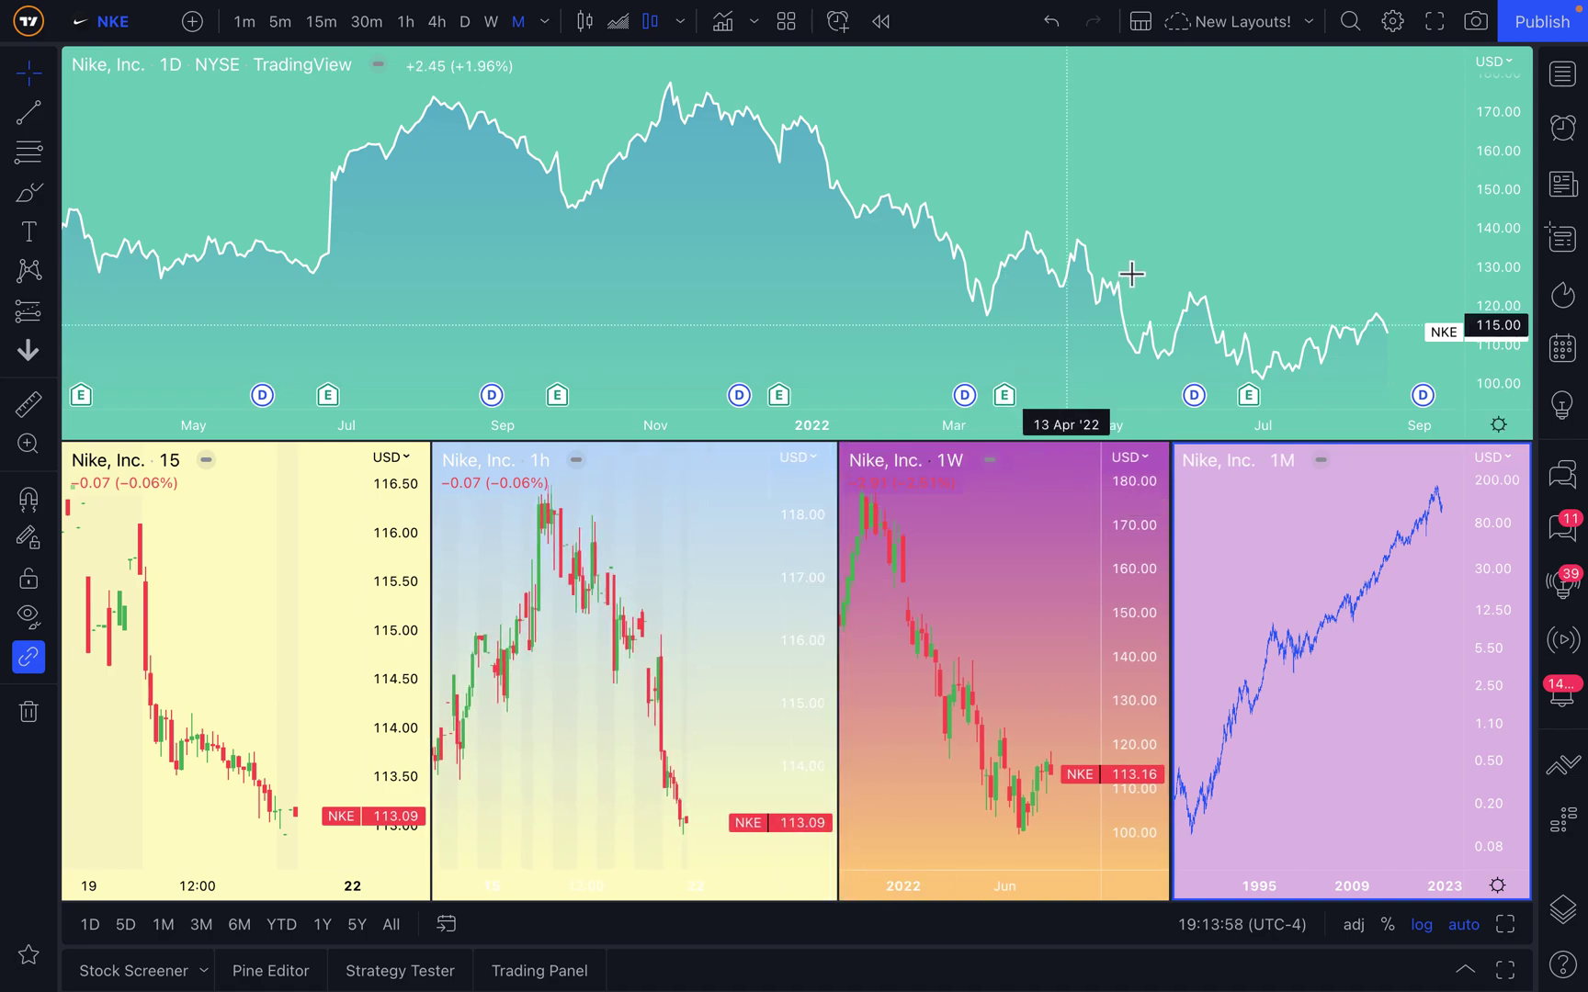
{"action": "left_click", "coordinate": [1142, 23]}
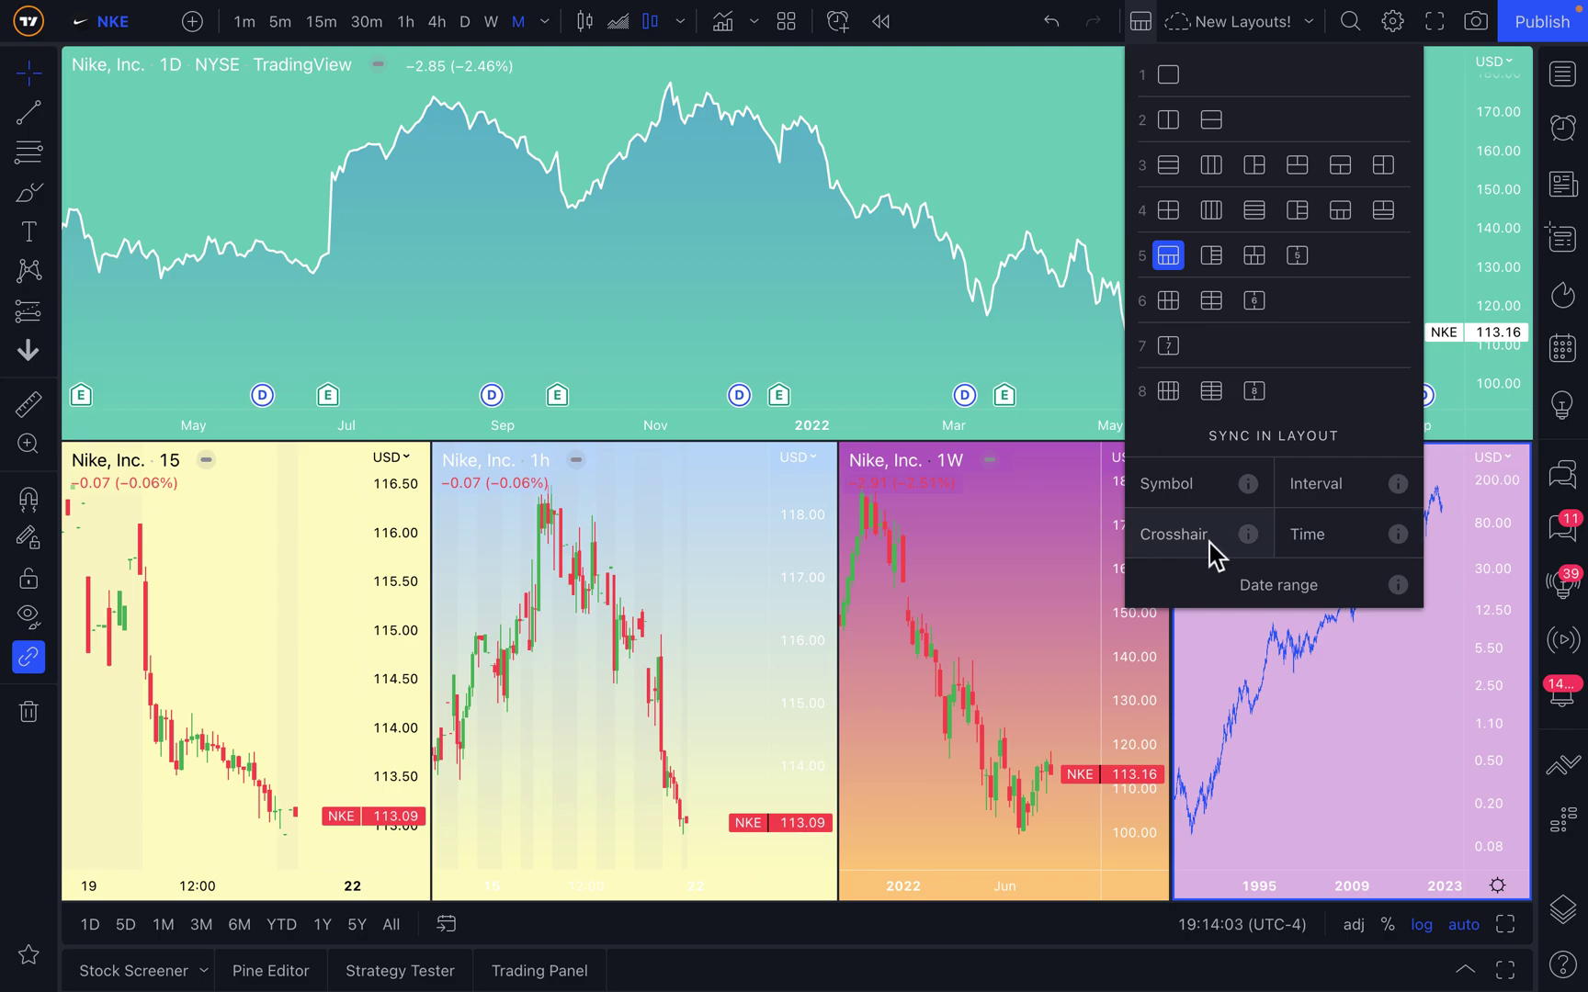
{"action": "left_click", "coordinate": [1197, 494]}
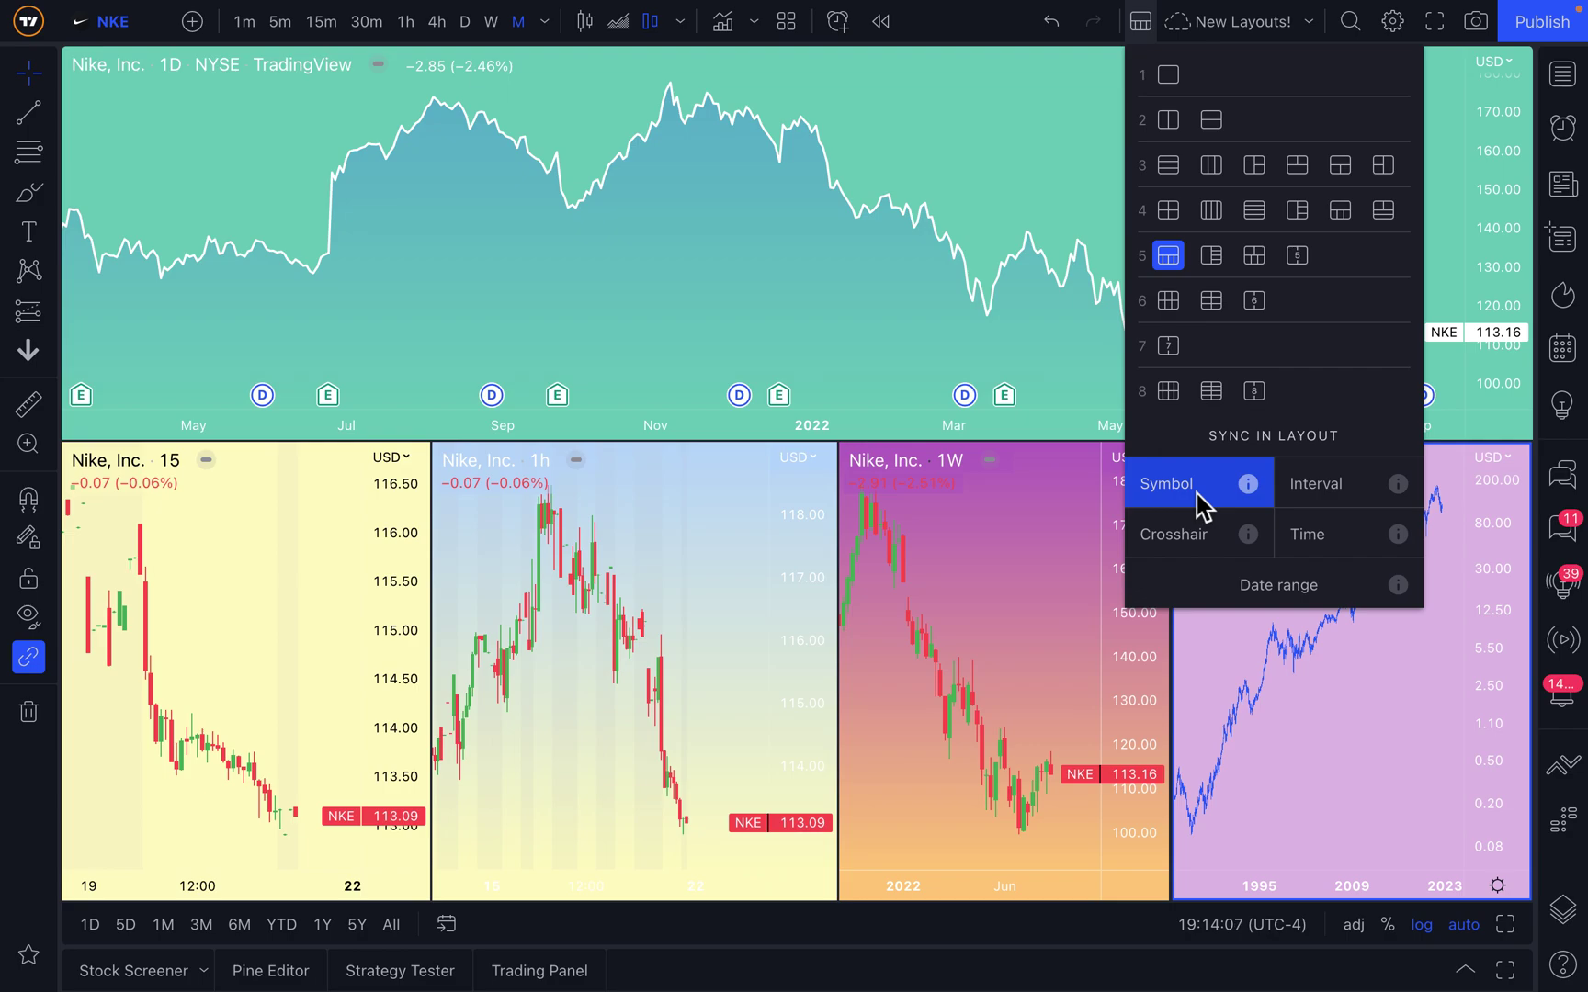
{"action": "left_click", "coordinate": [641, 308]}
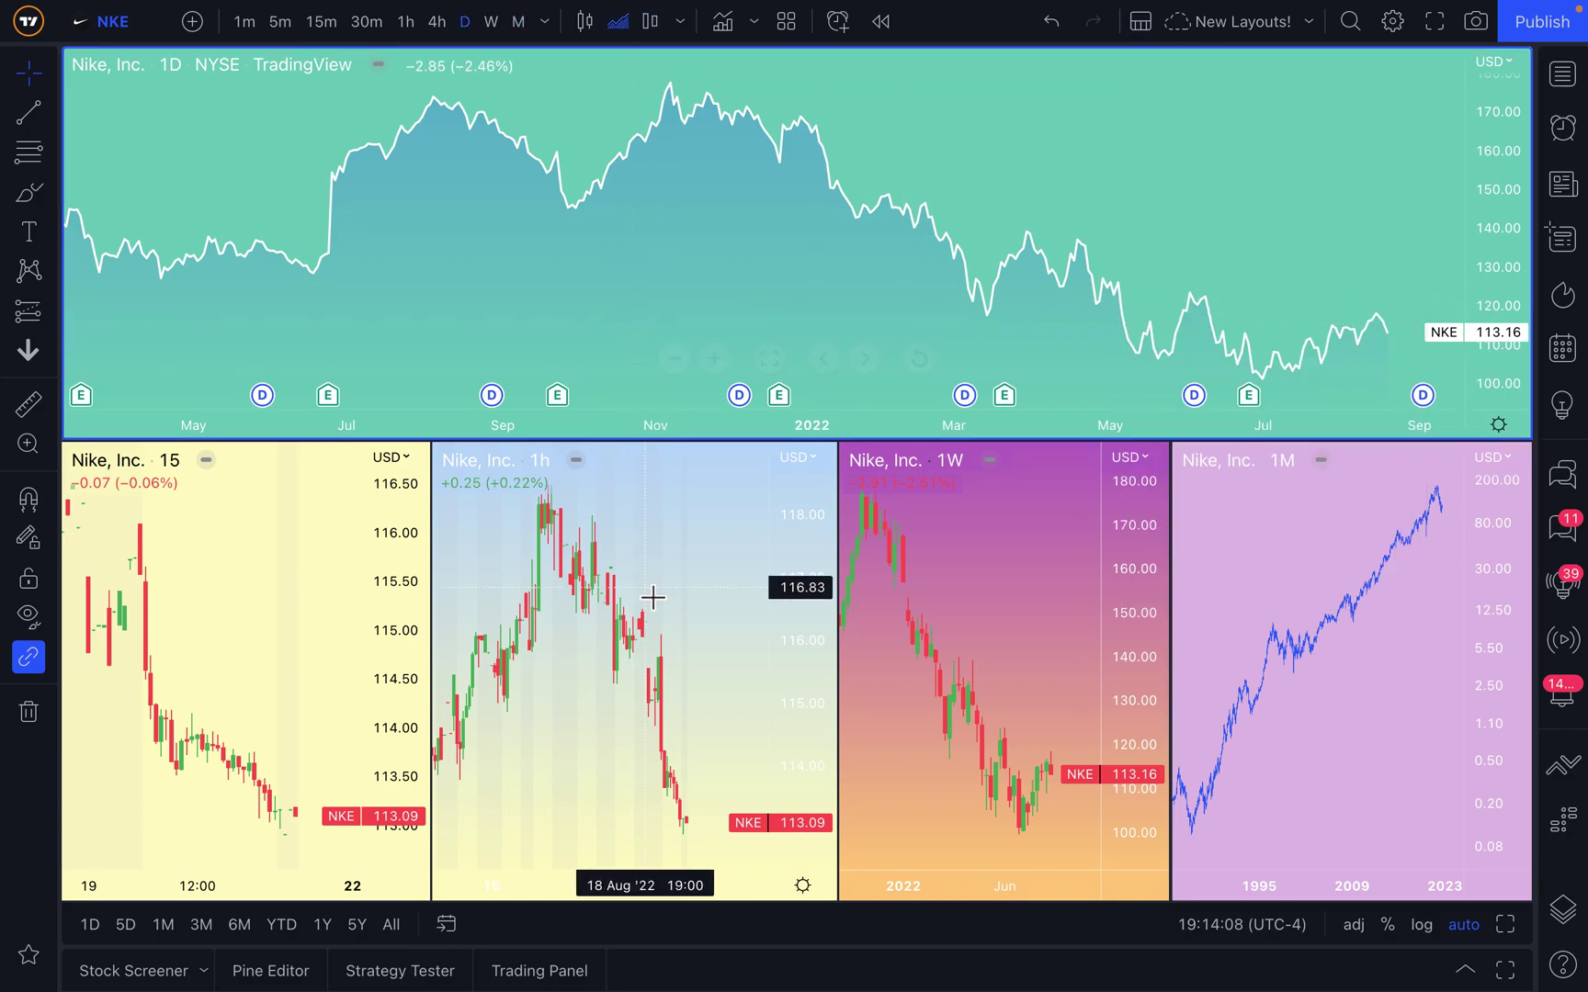
- From the 1h pane, change the synced symbol to AAPL so all five panes show Apple
{"action": "left_click", "coordinate": [702, 573]}
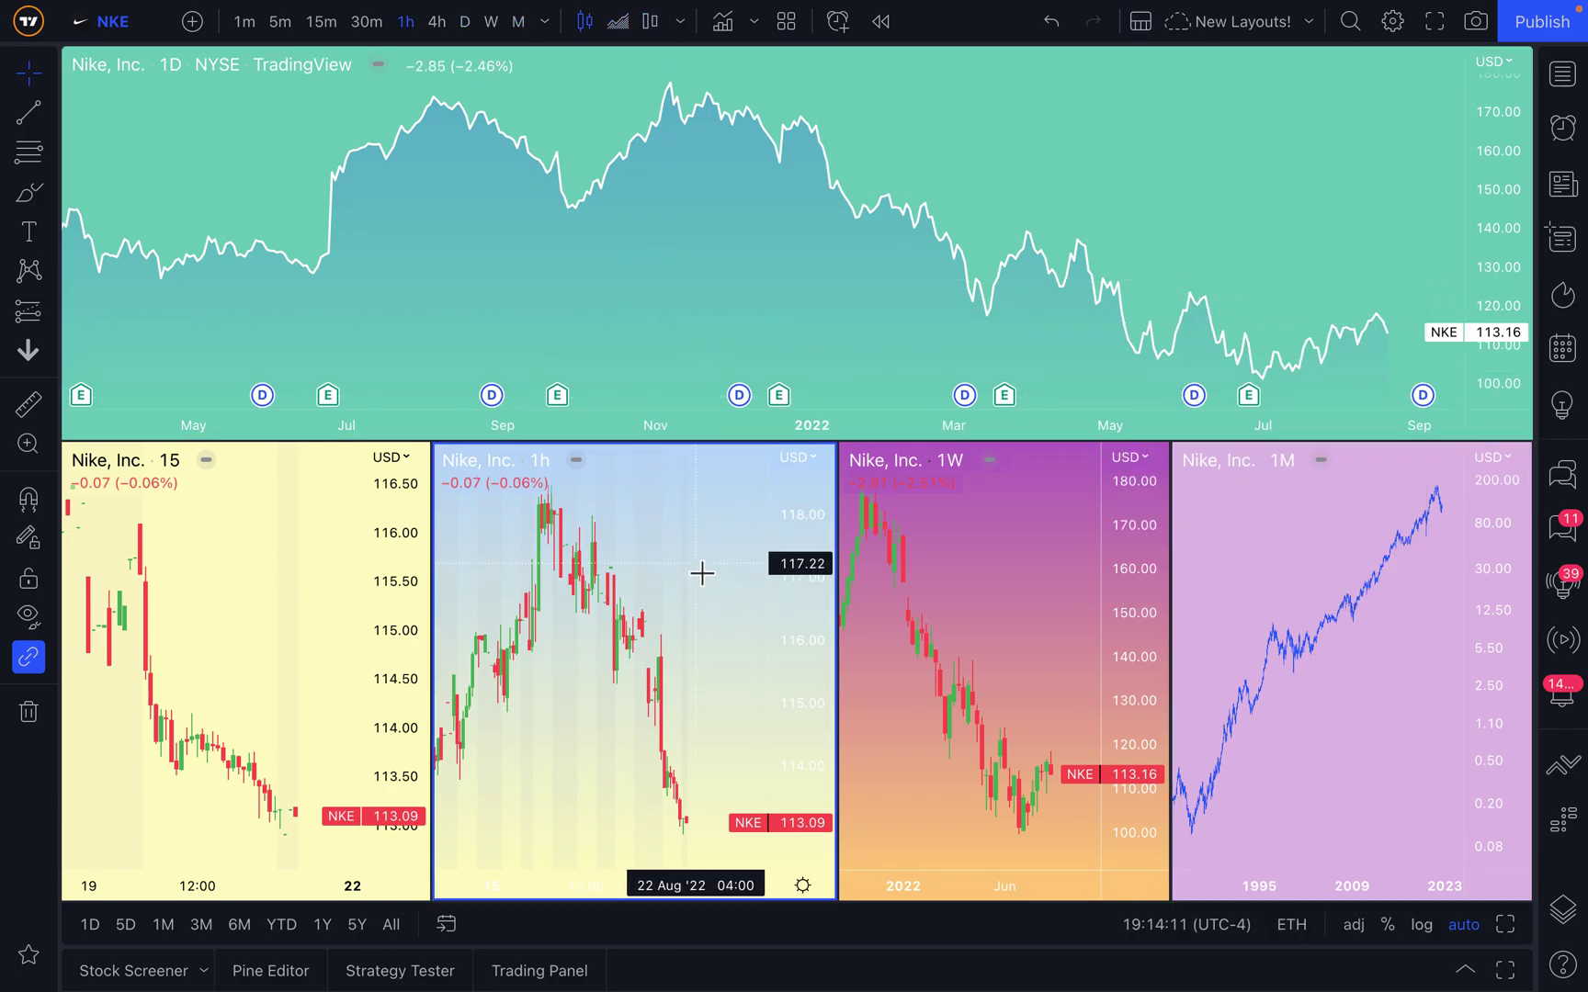
{"action": "left_click", "coordinate": [131, 22]}
{"action": "type", "text": "AAPL"}
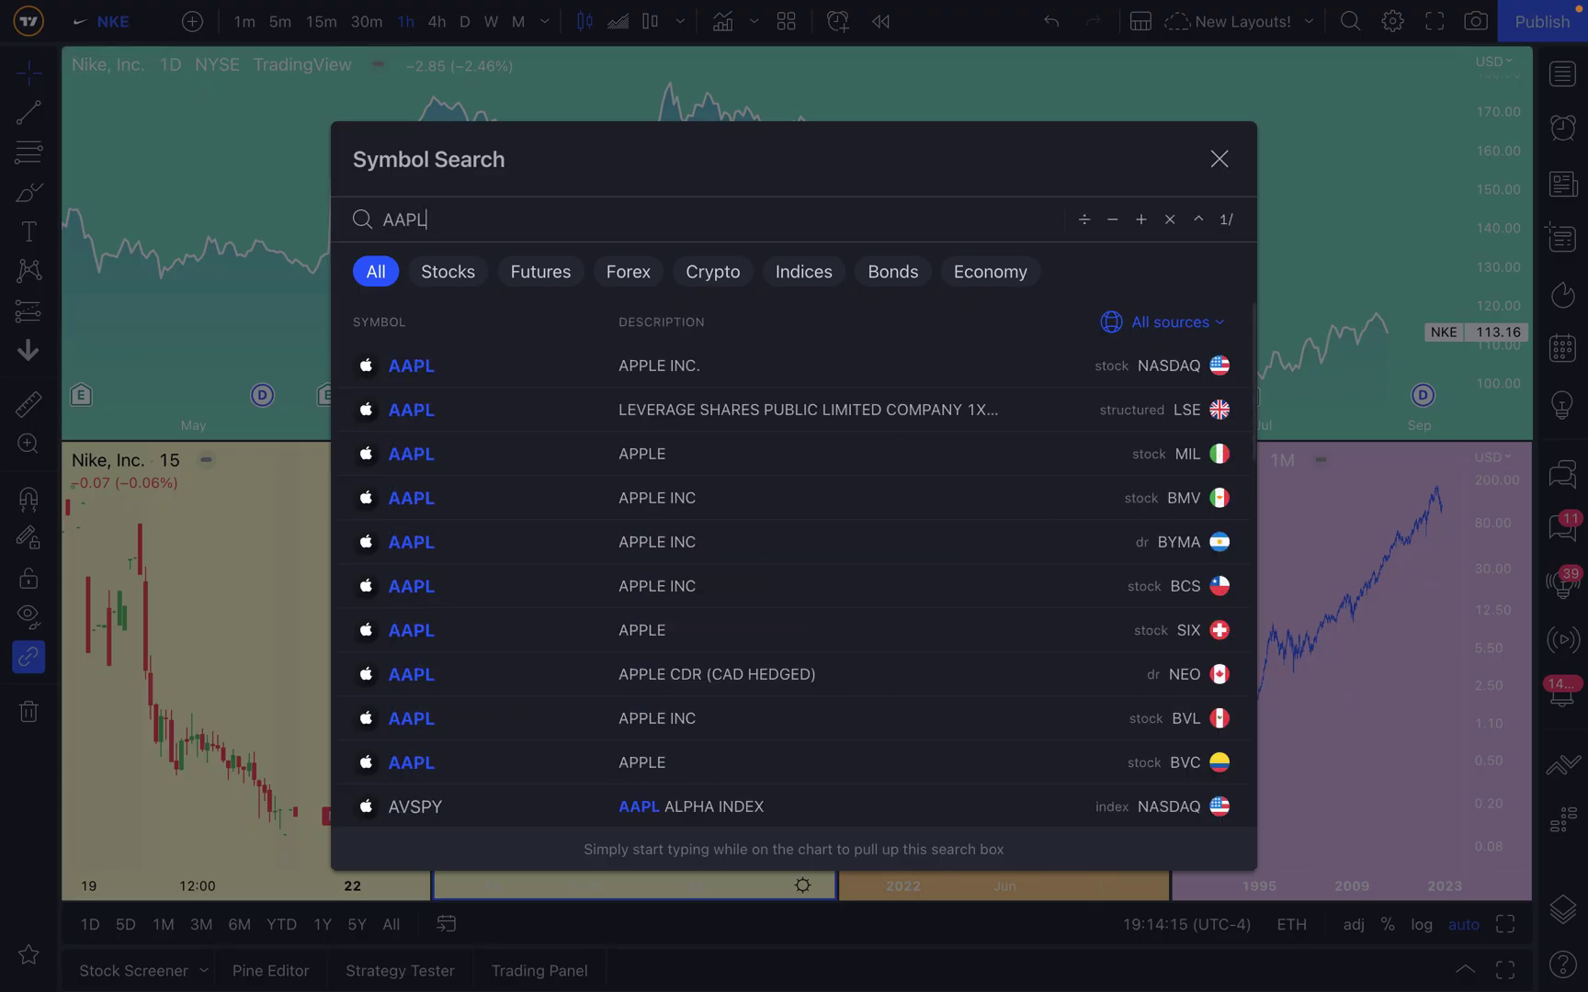
{"action": "key", "text": "Return"}
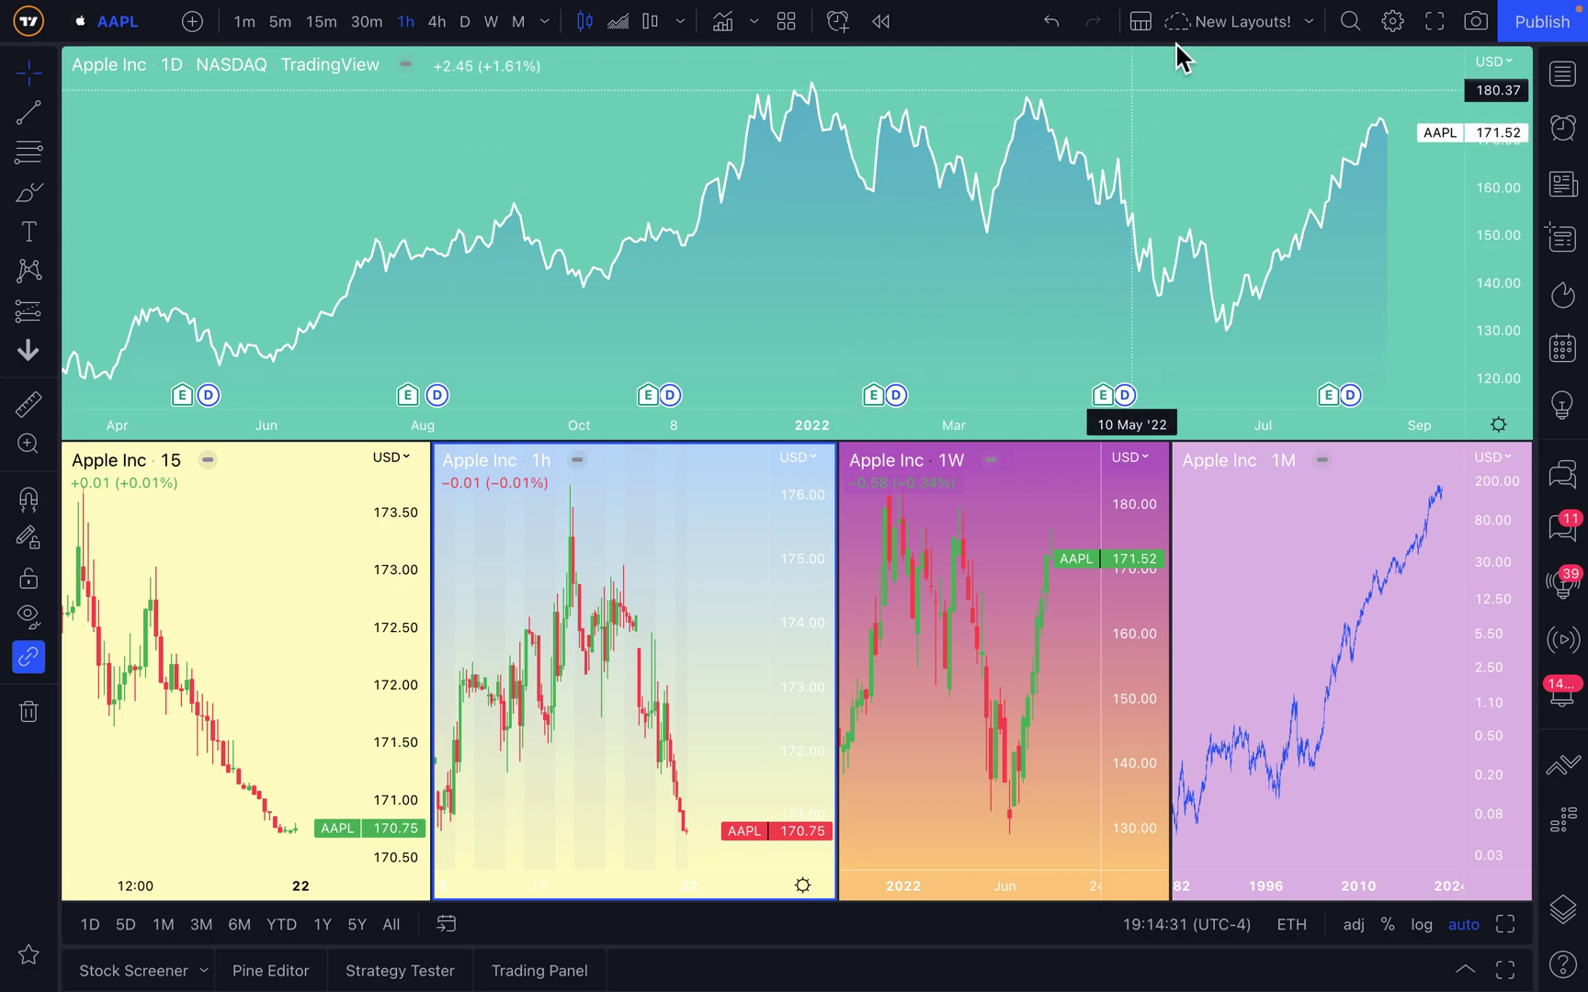
{"action": "left_click", "coordinate": [1146, 24]}
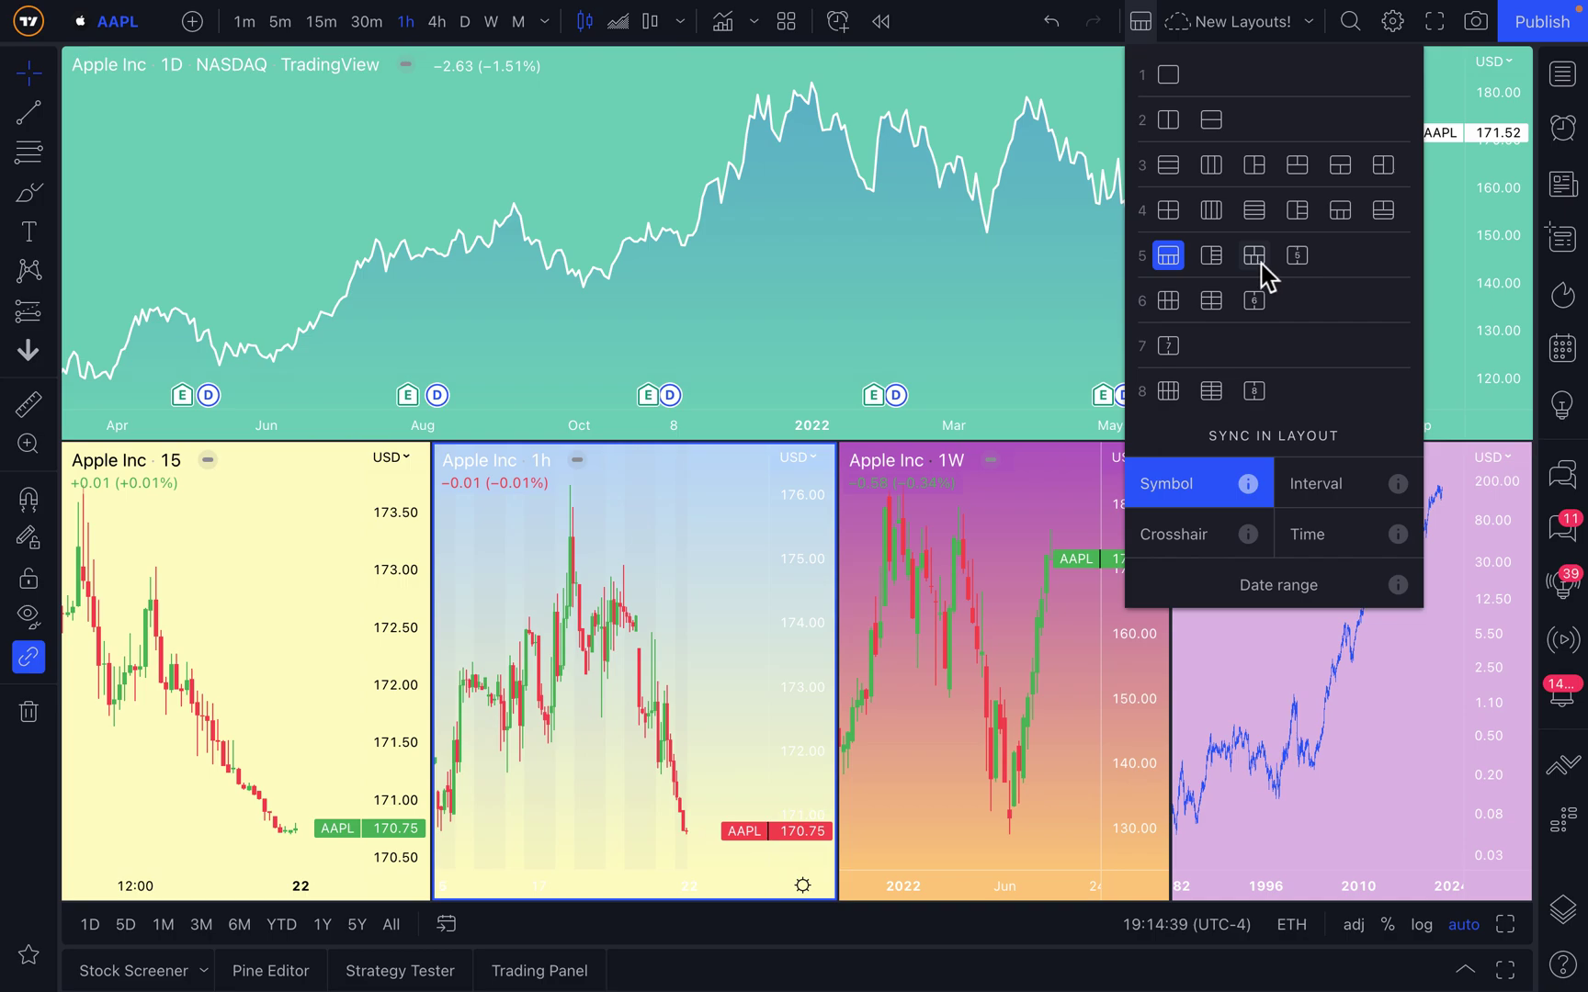
- Shift the 1h/1W divider slightly left so the 1W Apple pane gets wider
{"action": "left_click", "coordinate": [852, 282]}
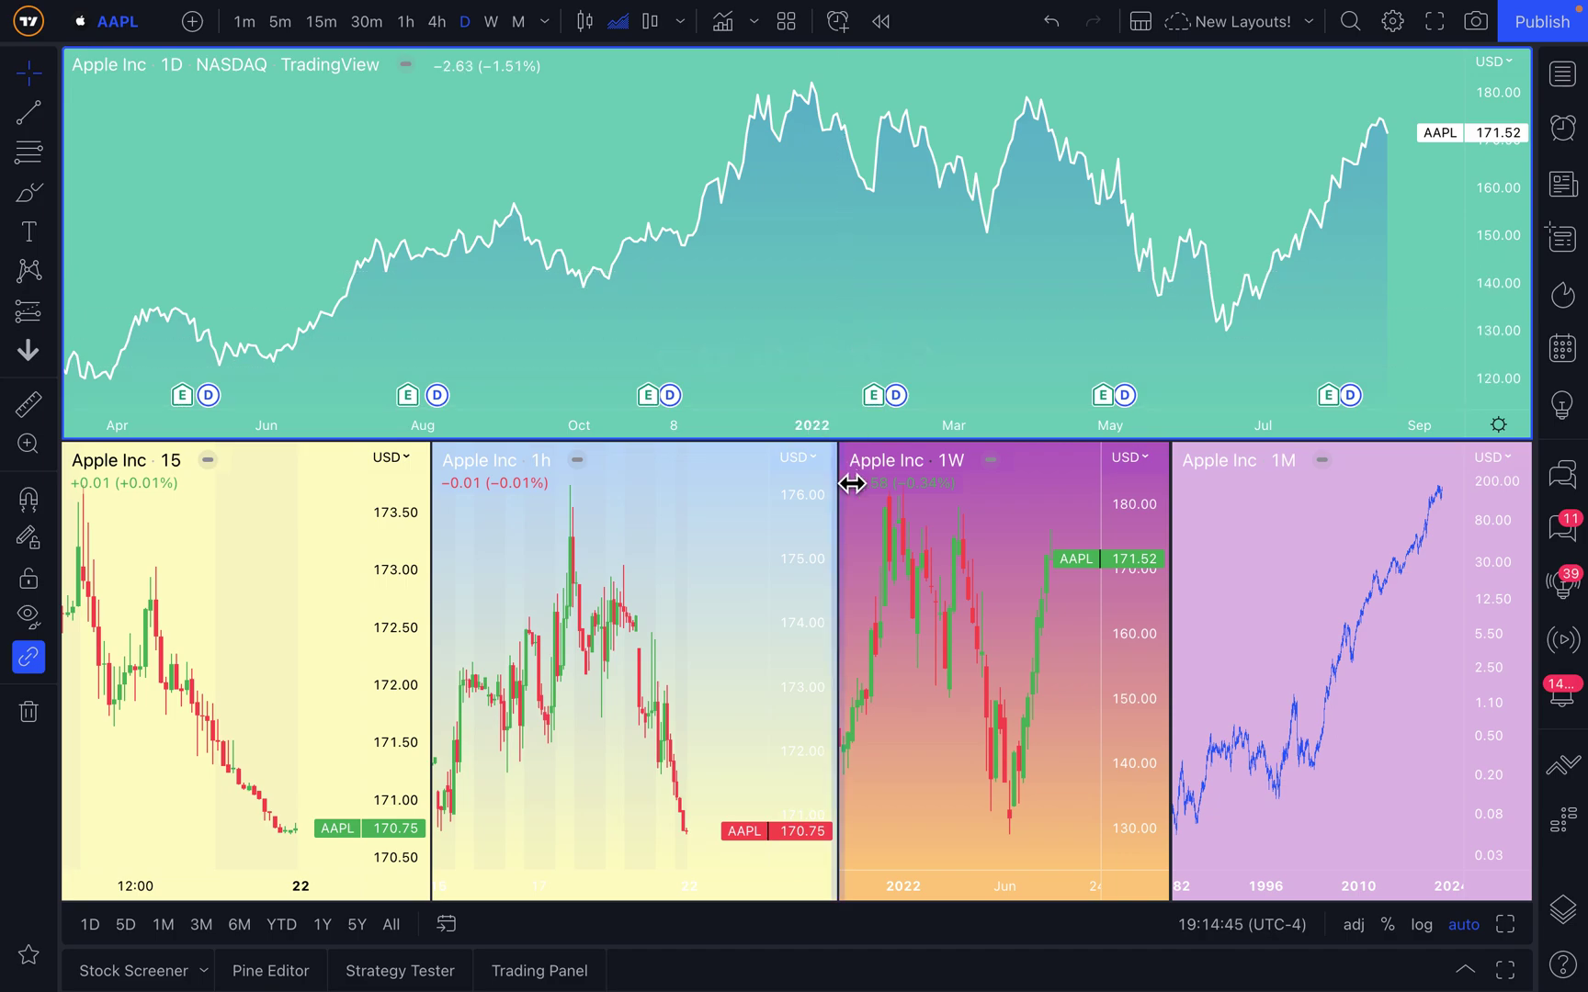
{"action": "mouse_move", "coordinate": [842, 515]}
{"action": "left_mouse_down"}
{"action": "mouse_move", "coordinate": [706, 517]}
{"action": "mouse_move", "coordinate": [833, 538]}
{"action": "left_mouse_up"}
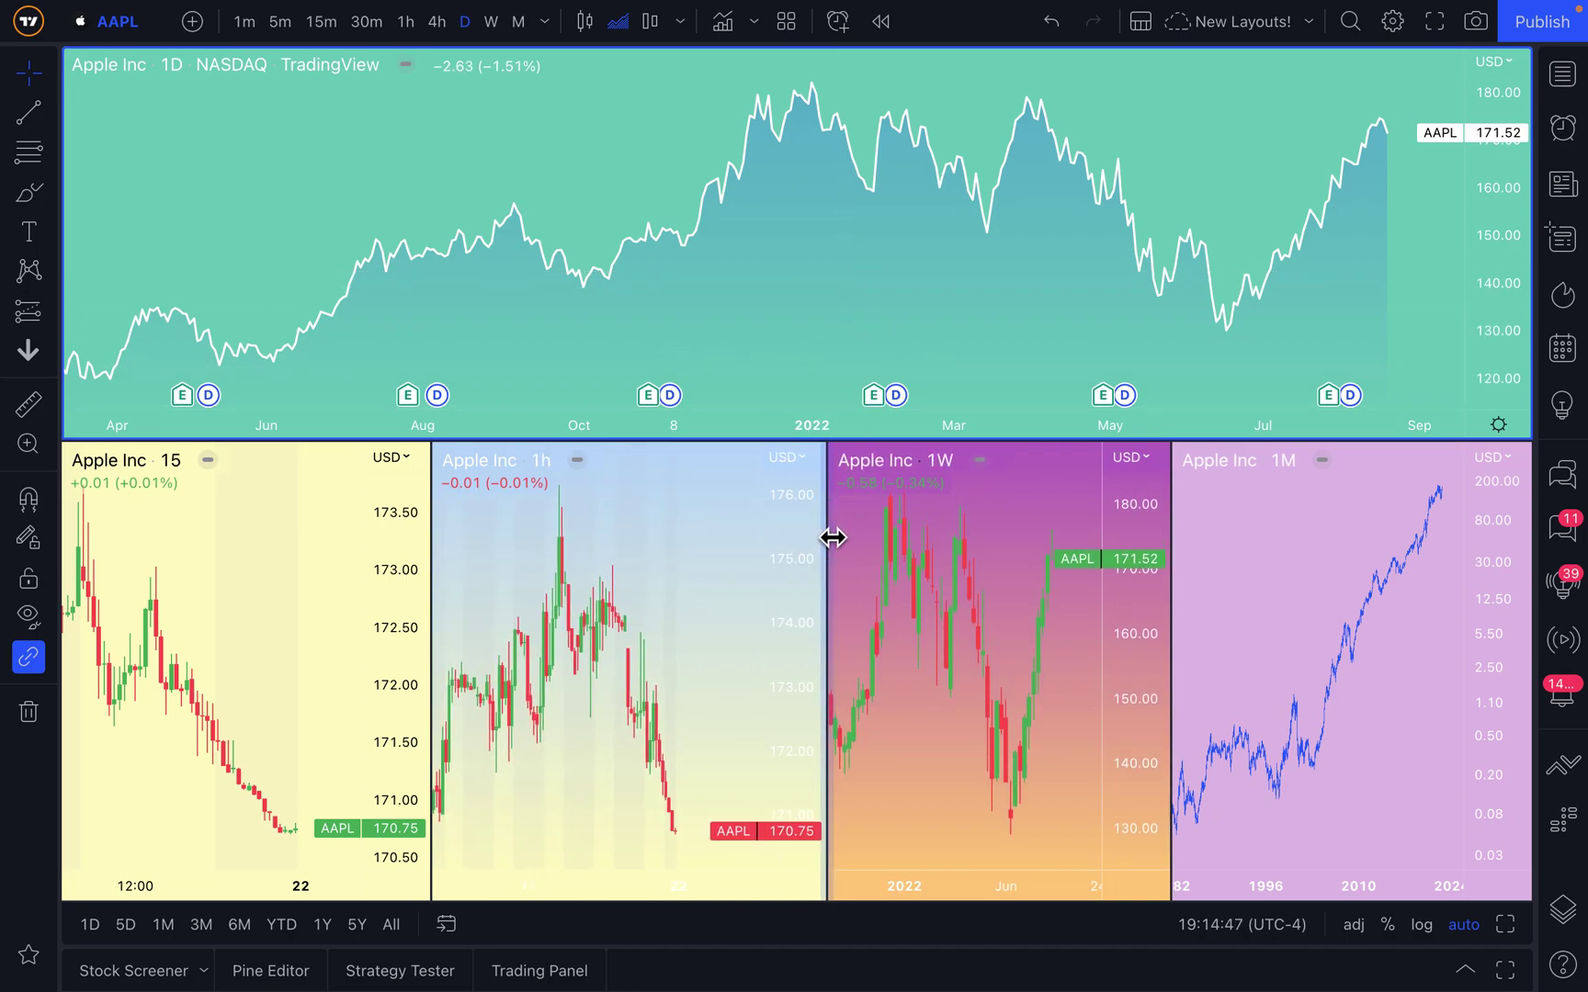
{"action": "left_click", "coordinate": [1138, 27]}
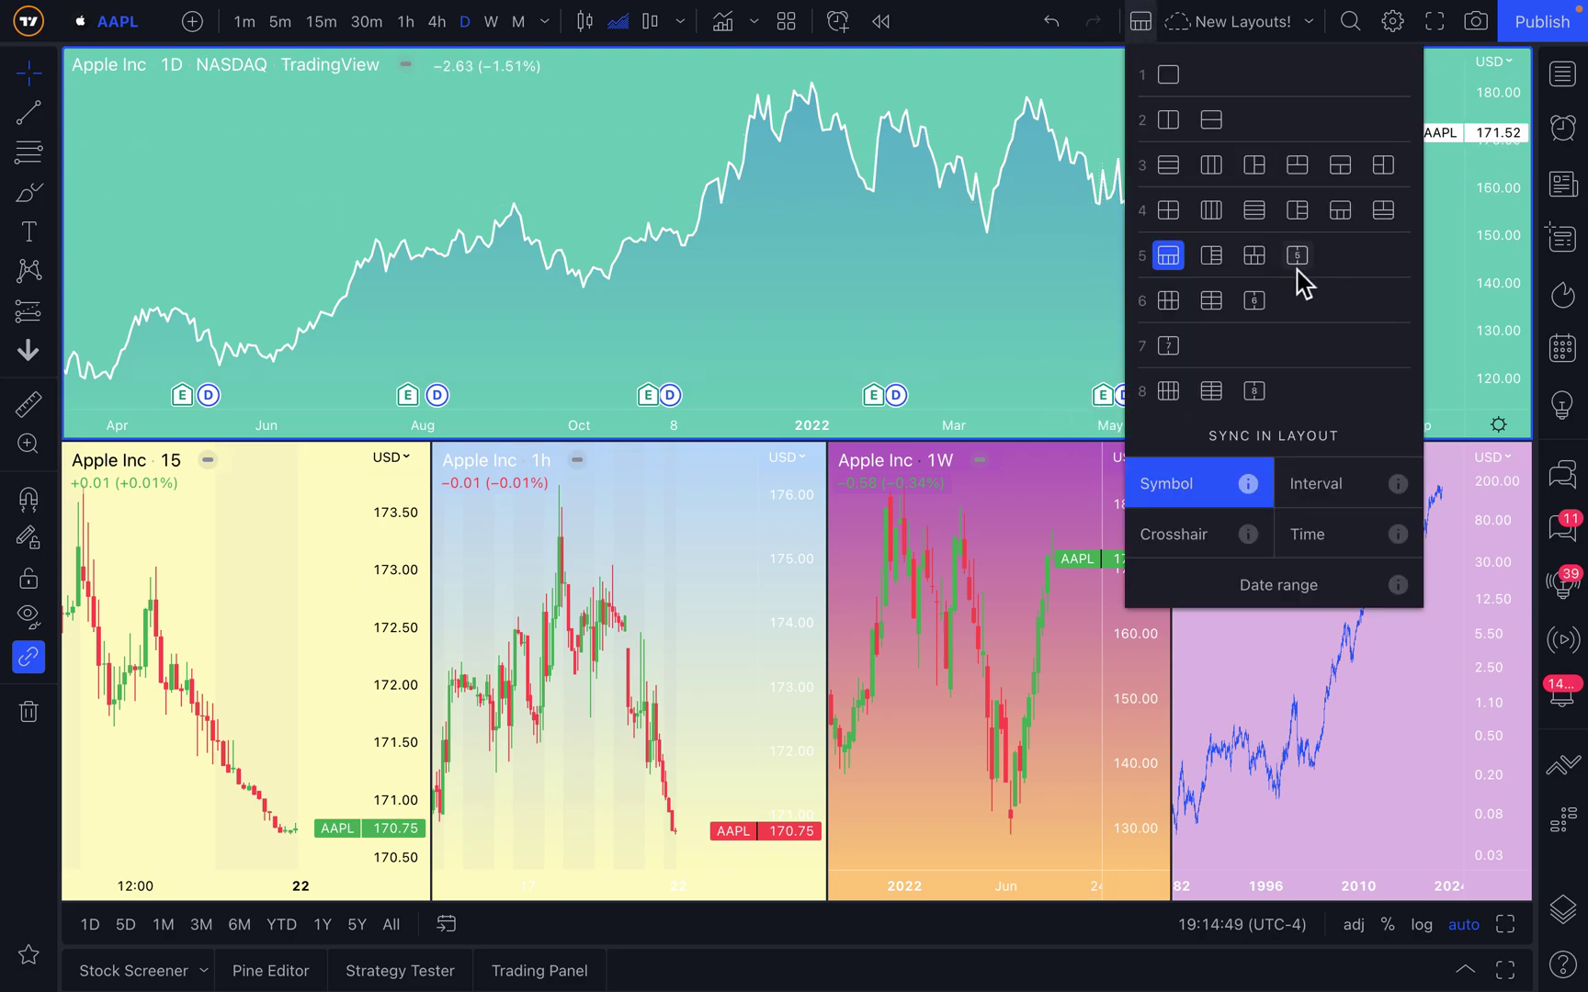
{"action": "left_click", "coordinate": [699, 213]}
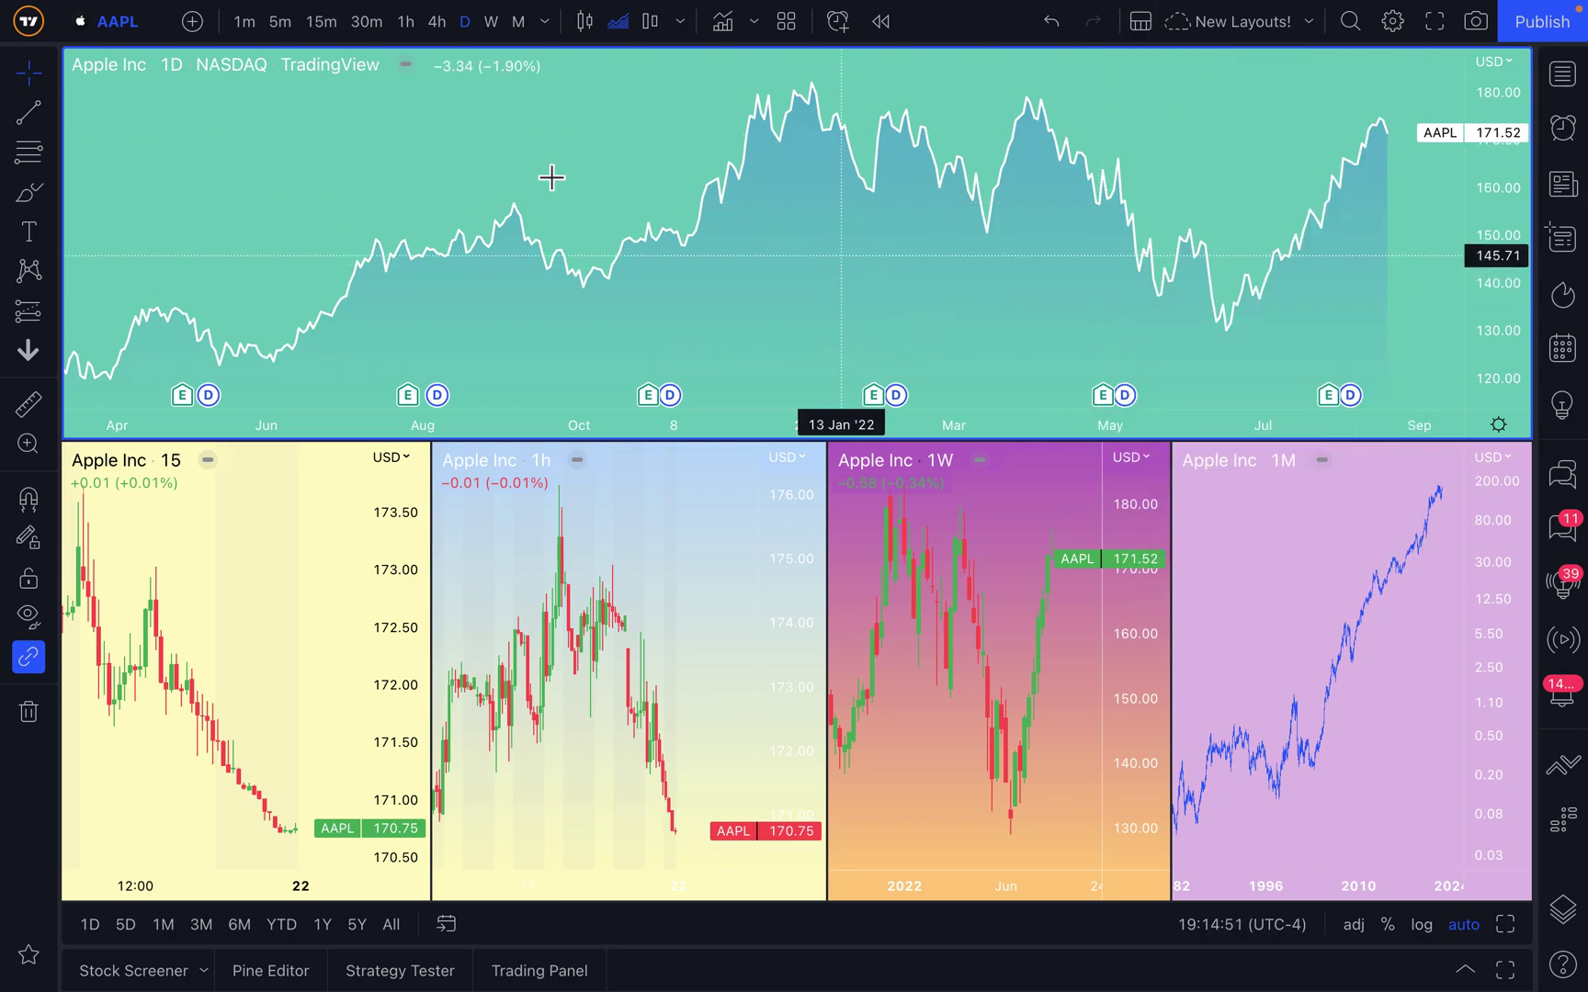
{"action": "left_click", "coordinate": [128, 25]}
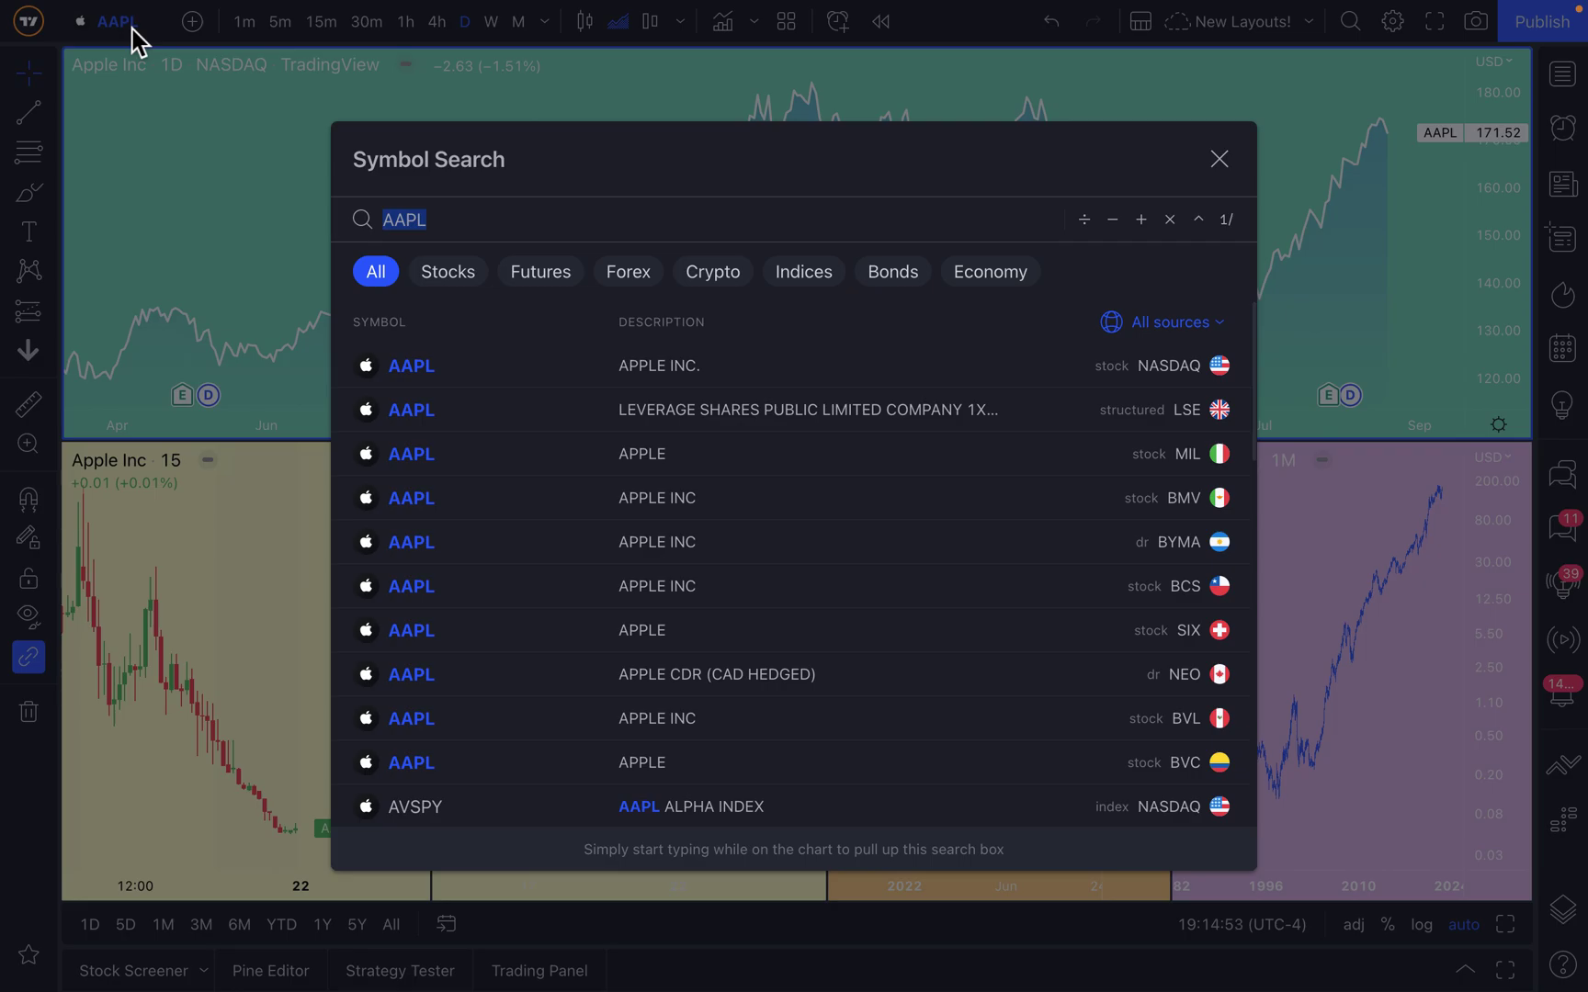
- Enter EURUSD as the synced symbol so every pane shows Euro/U.S. Dollar
{"action": "type", "text": "EURUSD"}
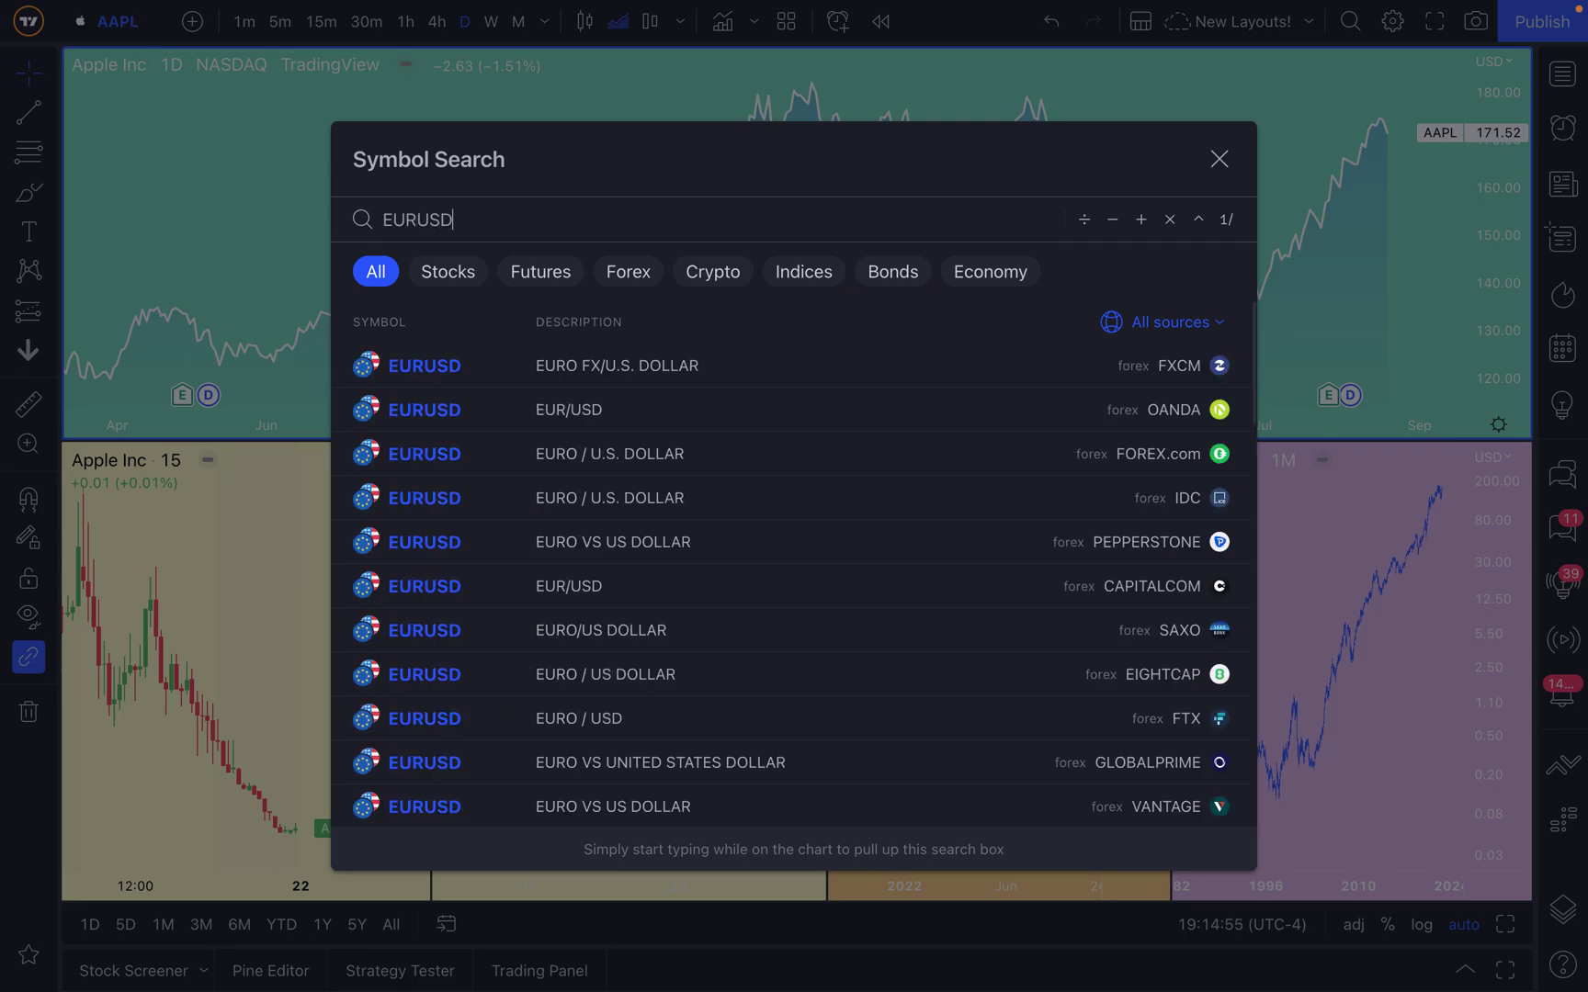
{"action": "key", "text": "Return"}
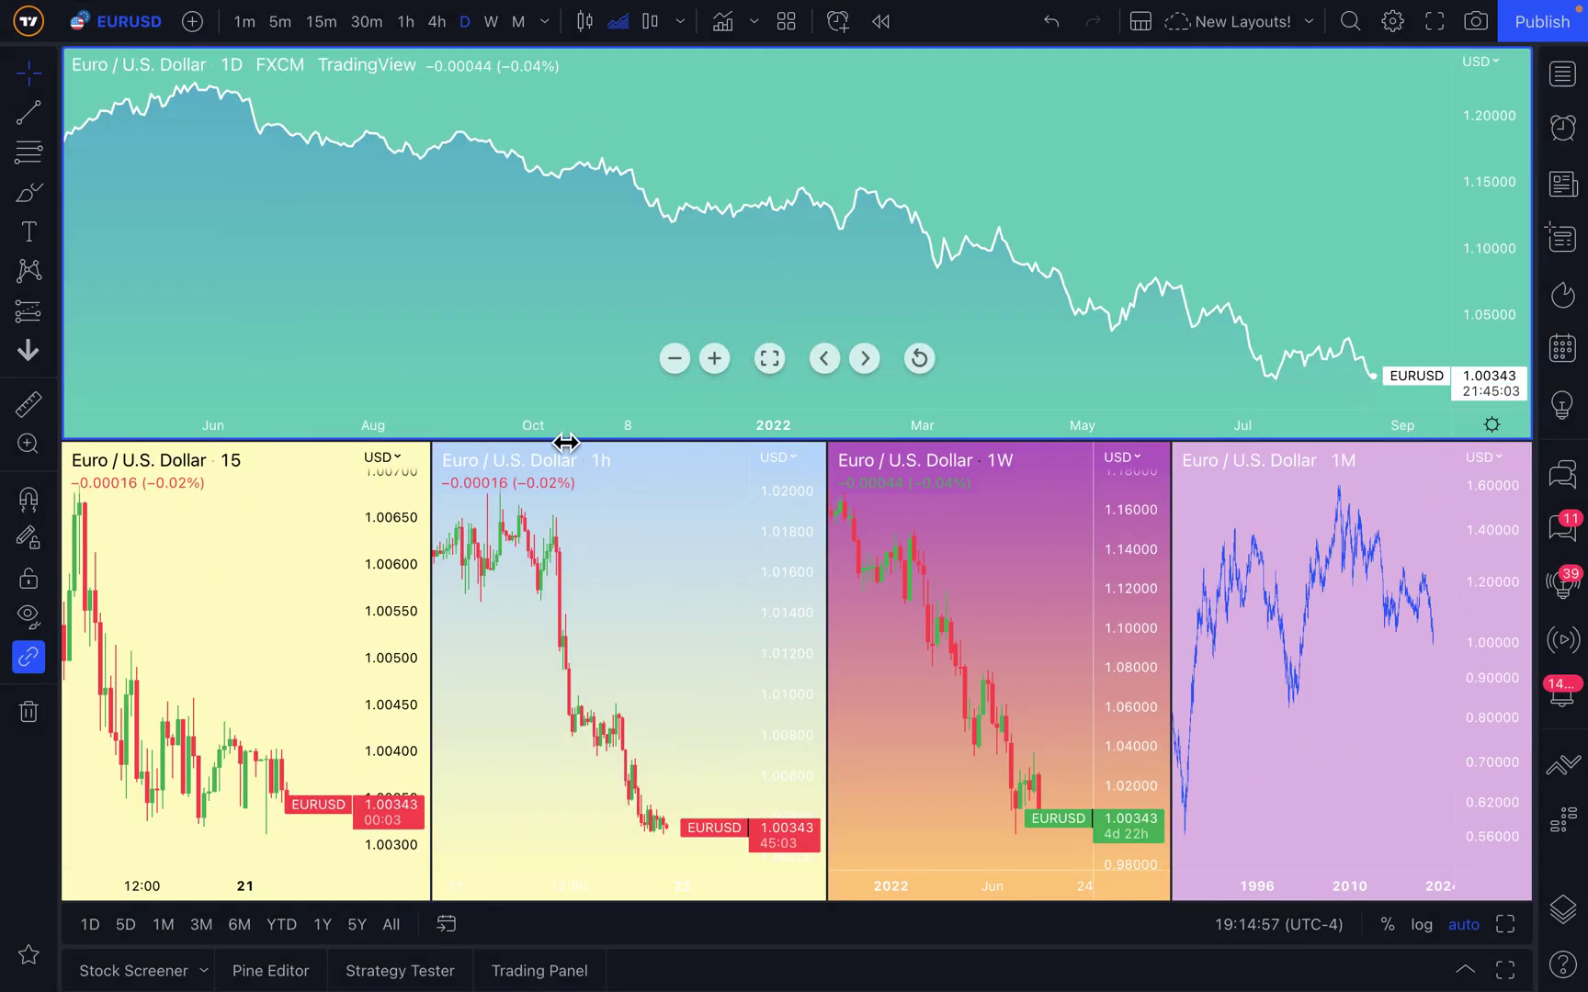
{"action": "left_click", "coordinate": [1140, 23]}
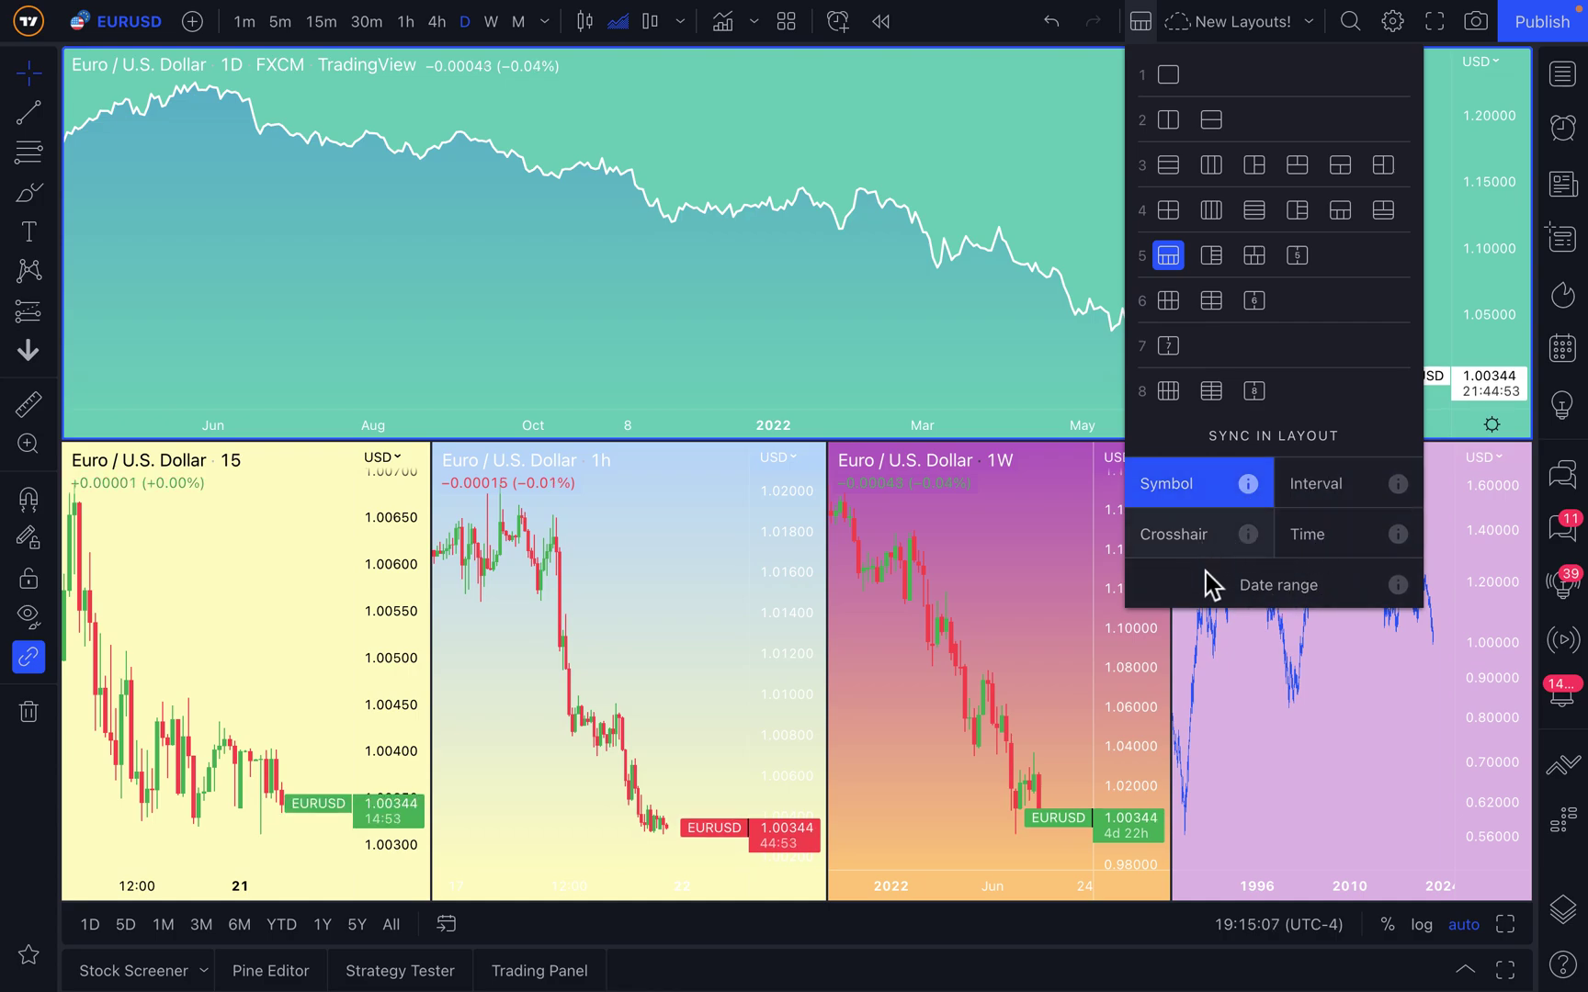
- Enable Interval sync so all panes are 1D, then disable Symbol sync
{"action": "left_click", "coordinate": [1327, 503]}
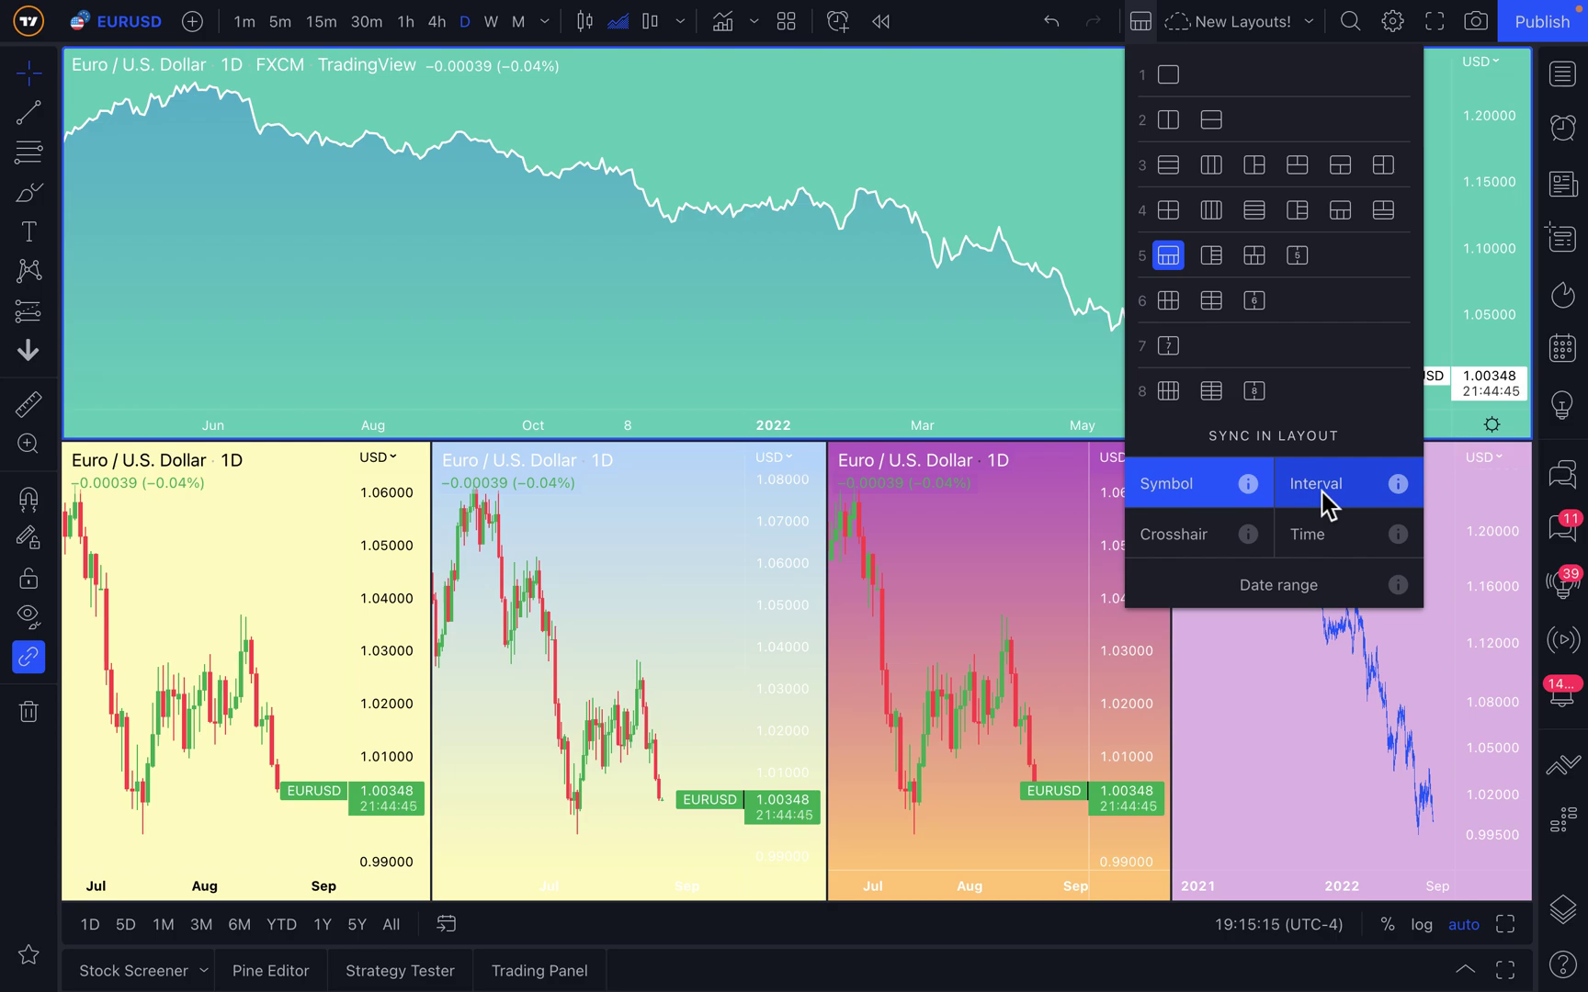
{"action": "left_click", "coordinate": [811, 390]}
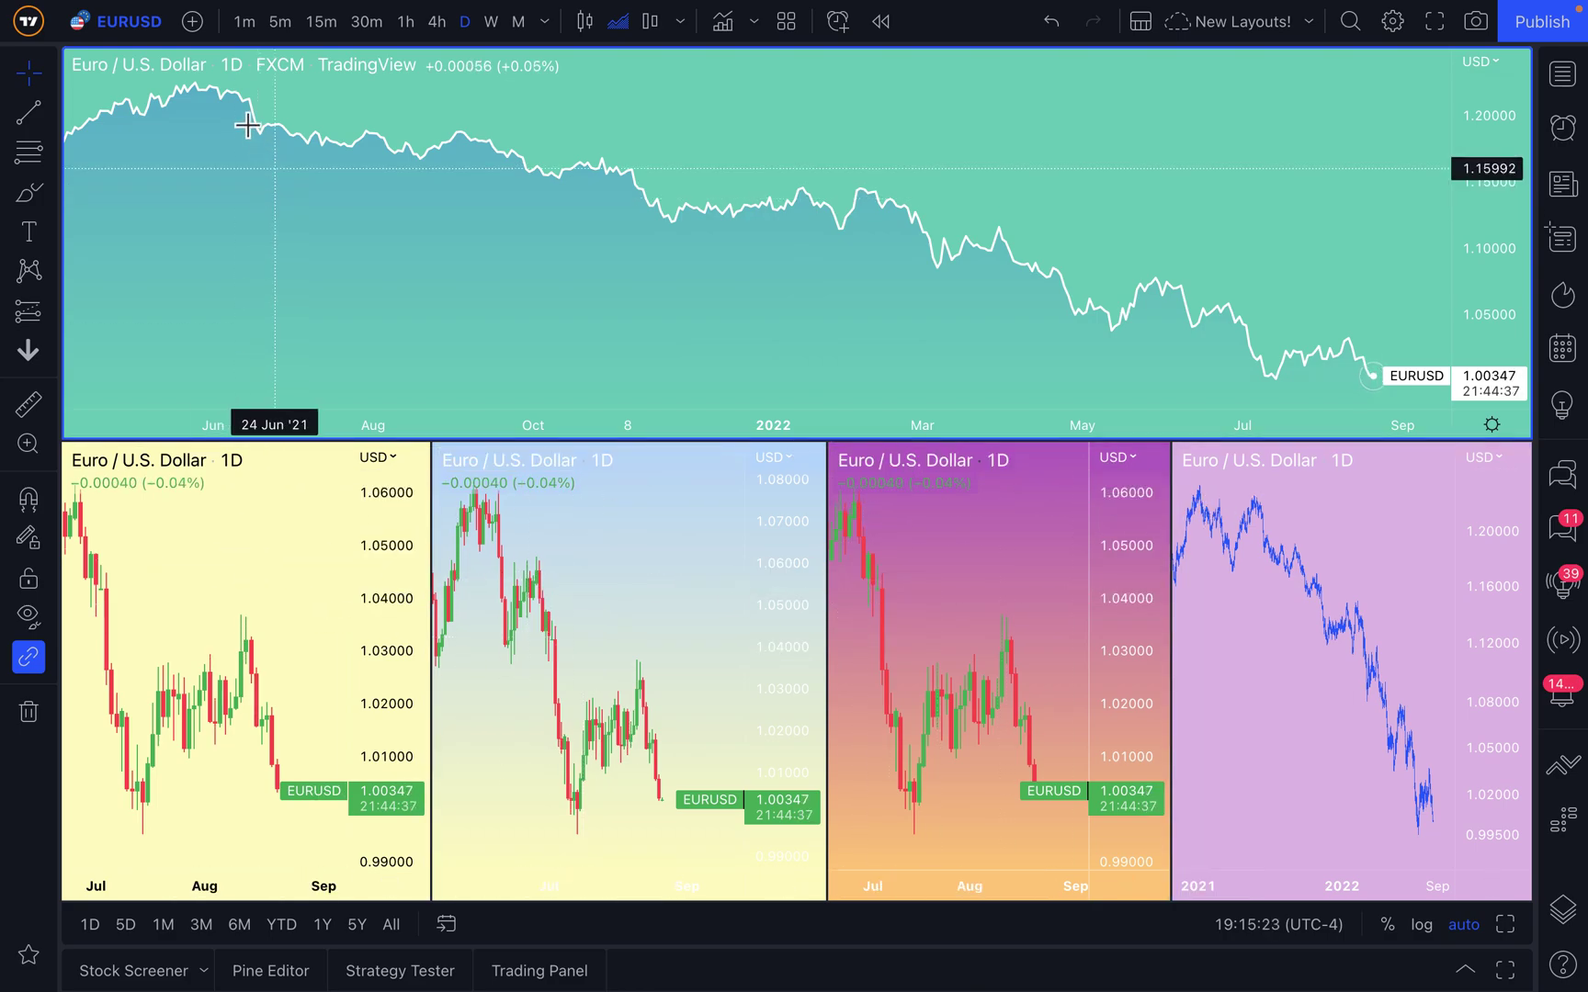
{"action": "left_click", "coordinate": [1142, 22]}
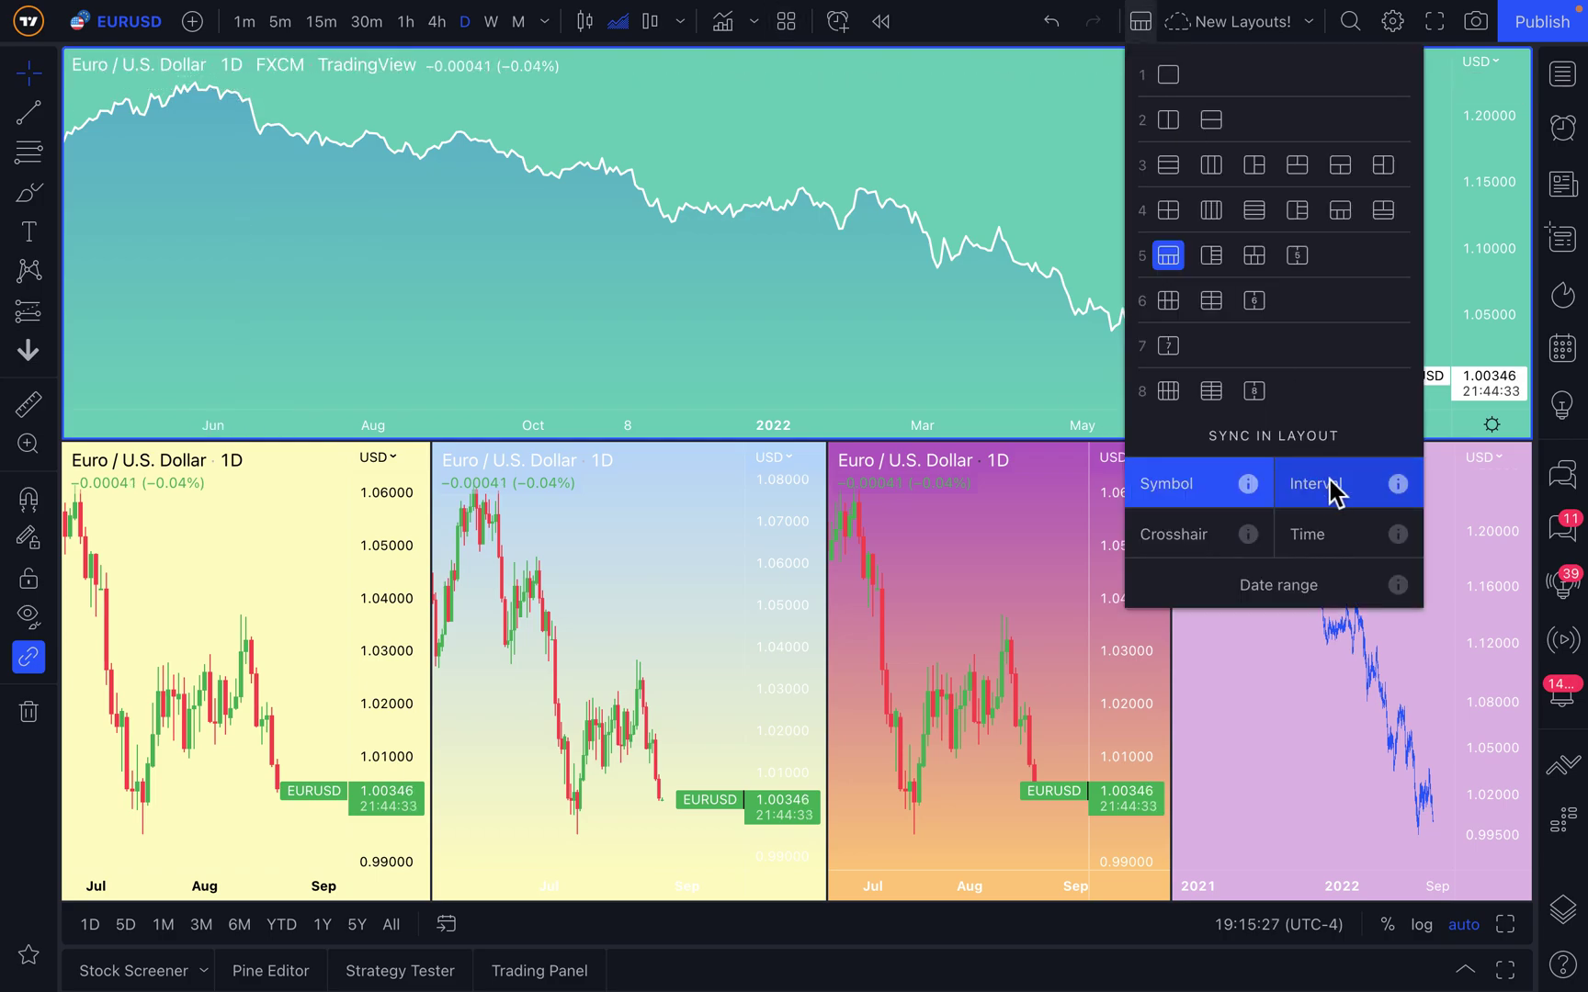
{"action": "left_click", "coordinate": [1167, 489]}
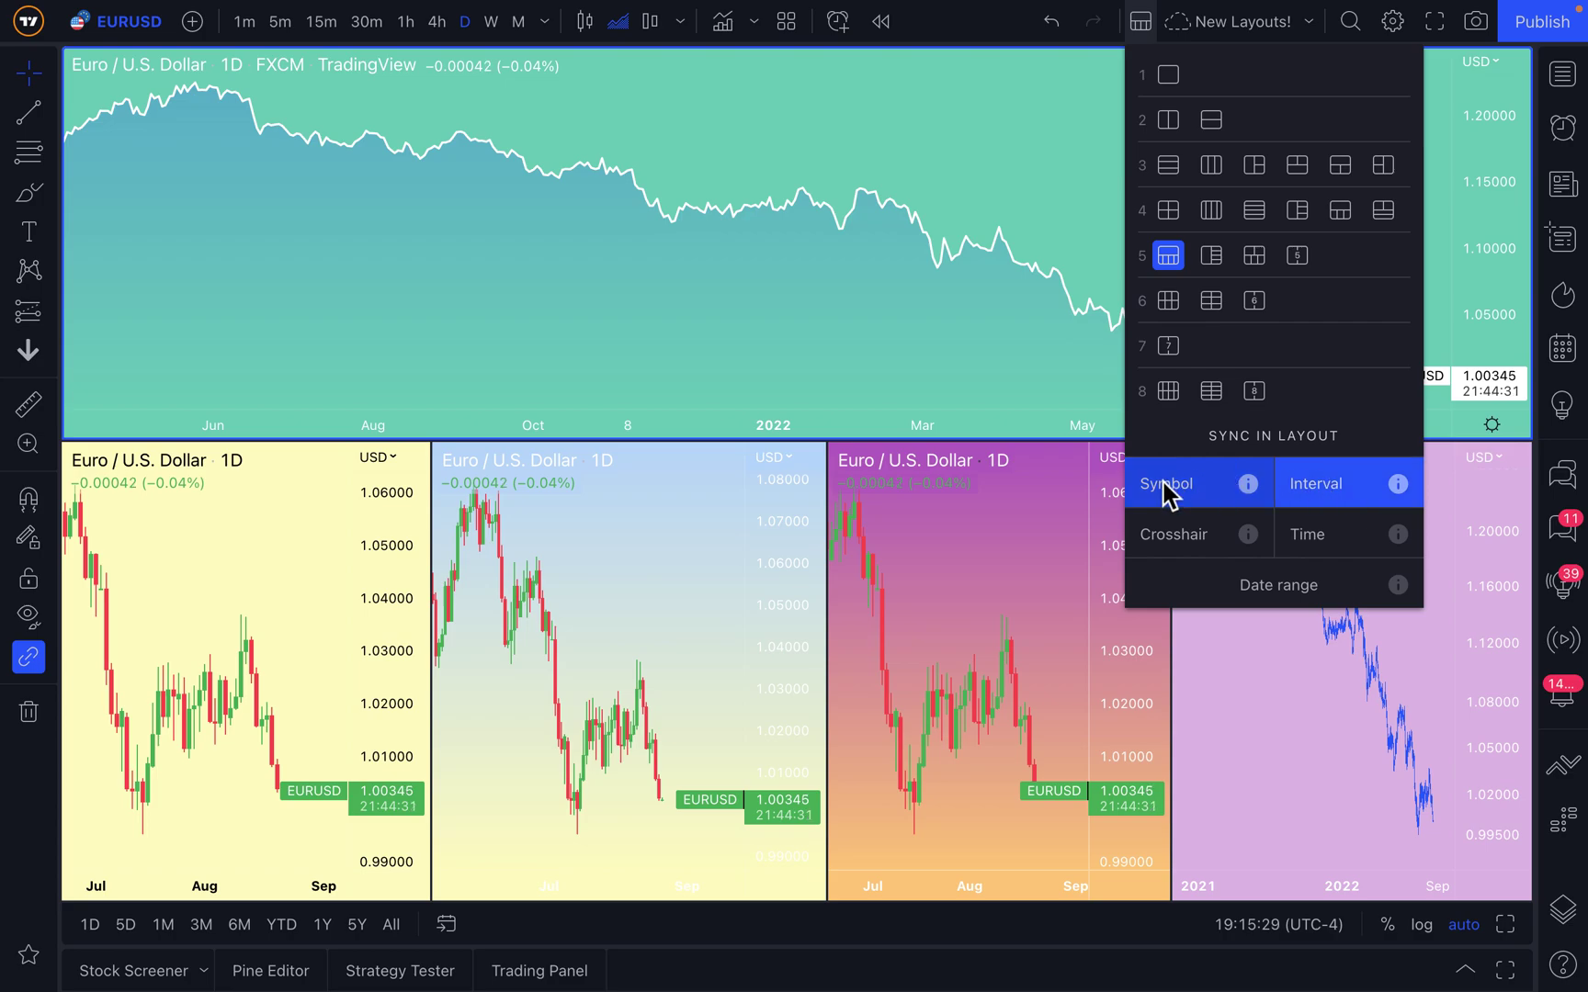
{"action": "left_click", "coordinate": [643, 254]}
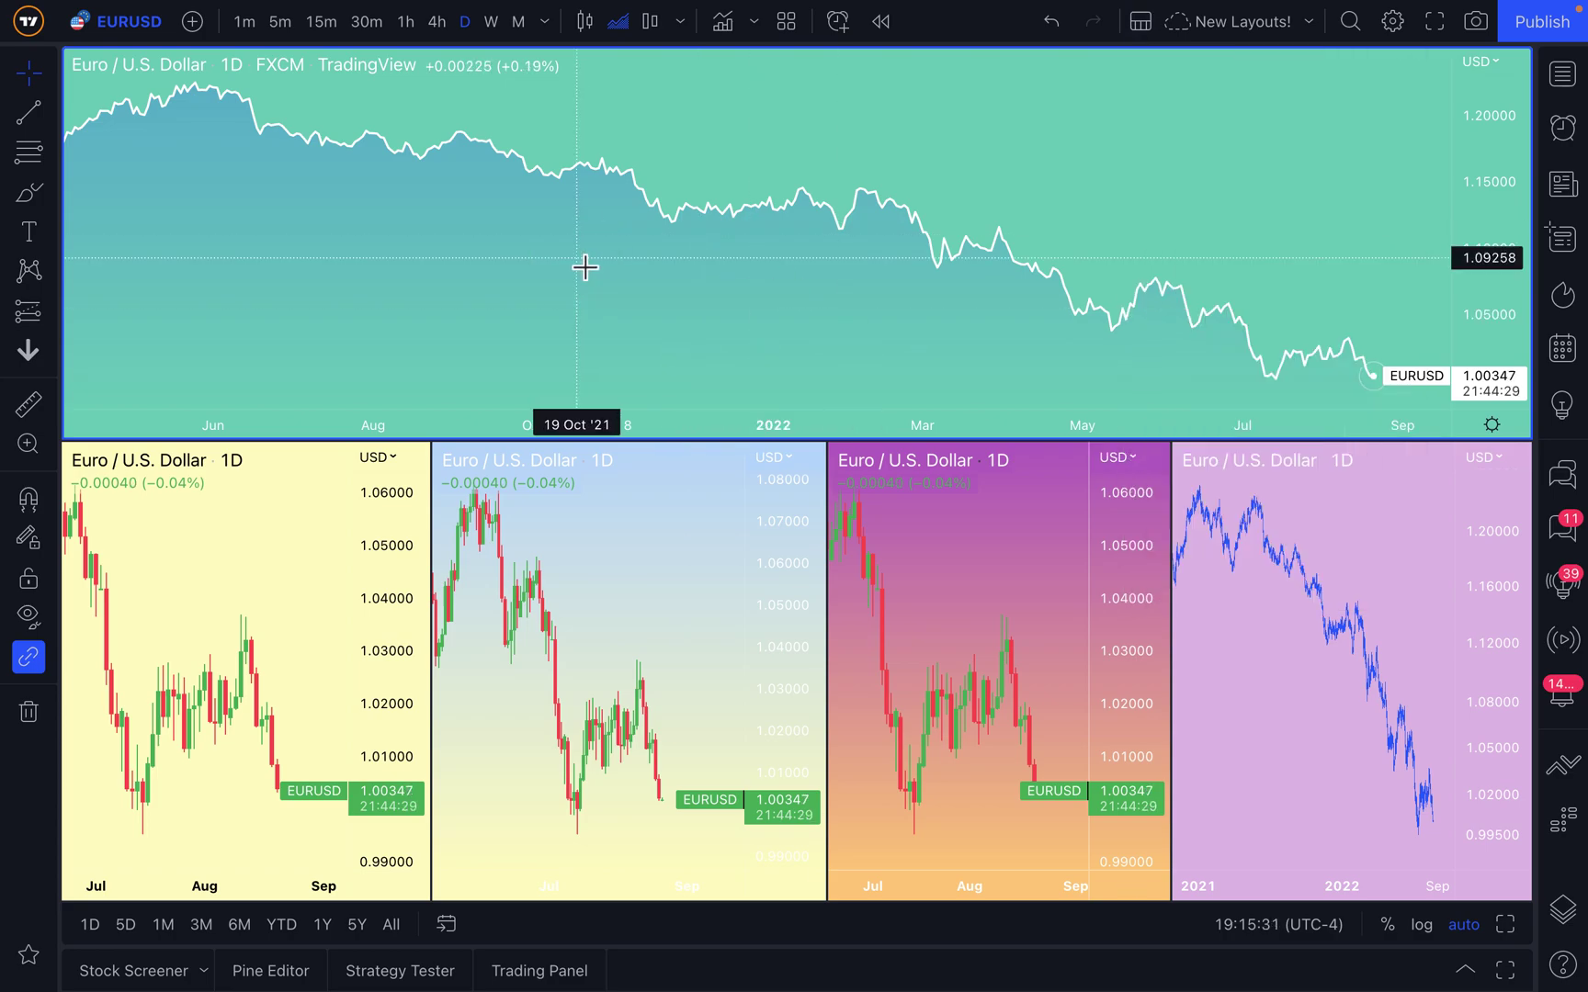
- Load NKE into the top chart and AAPL into the lower-left yellow chart
{"action": "left_click", "coordinate": [131, 35]}
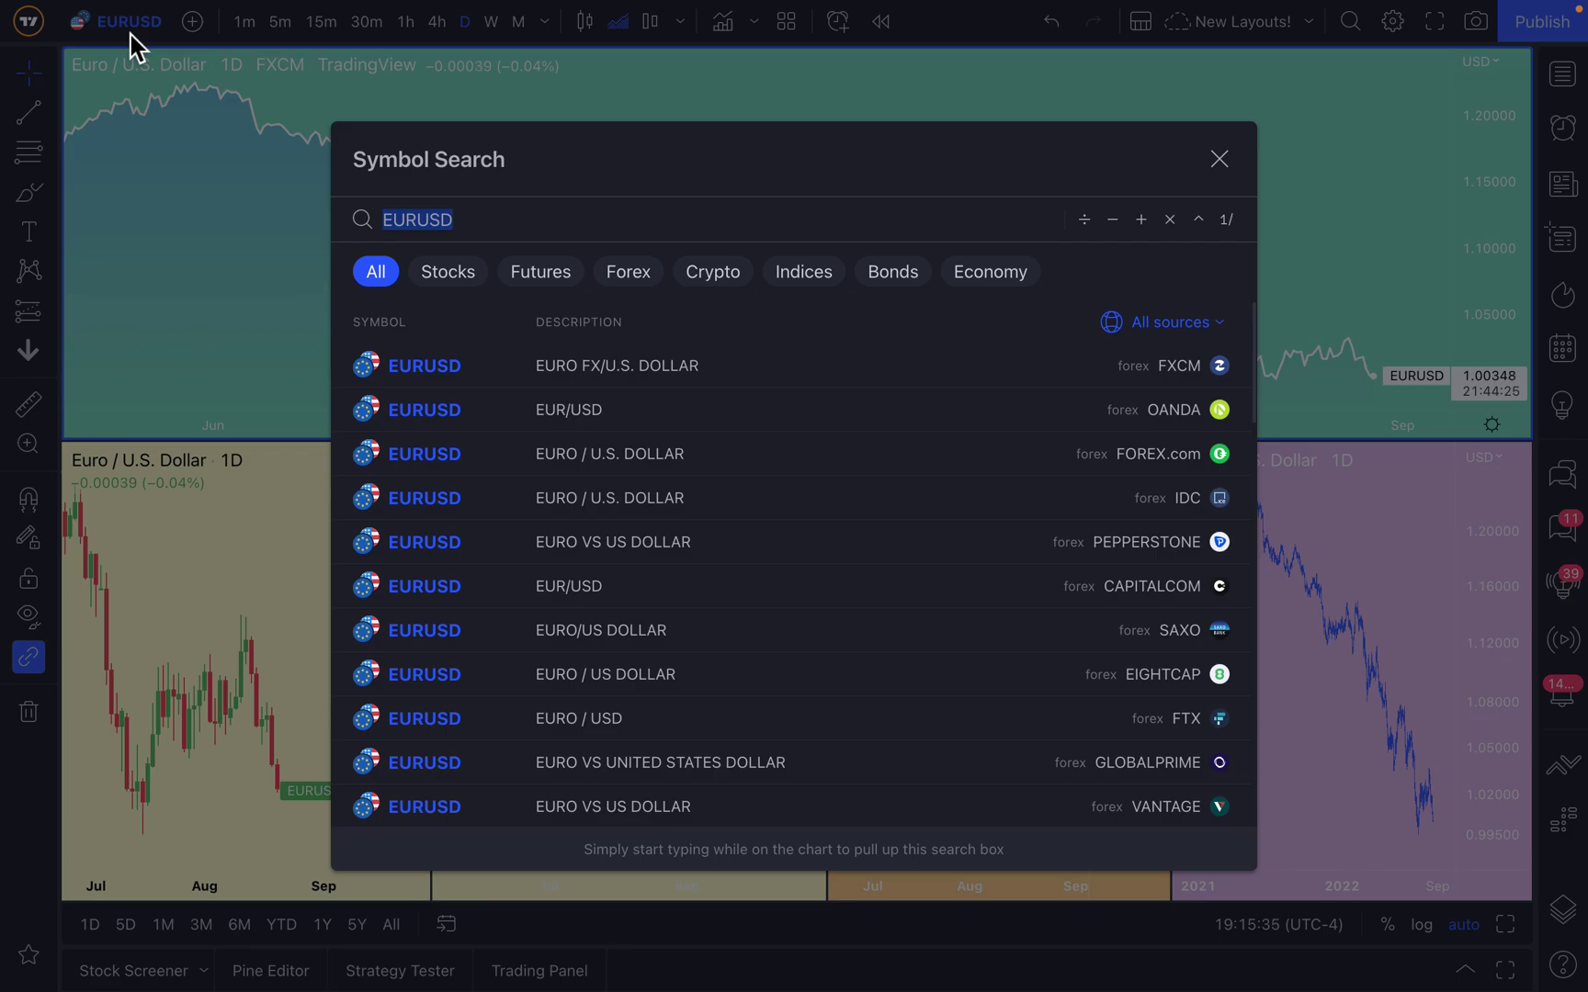
{"action": "type", "text": "NKE"}
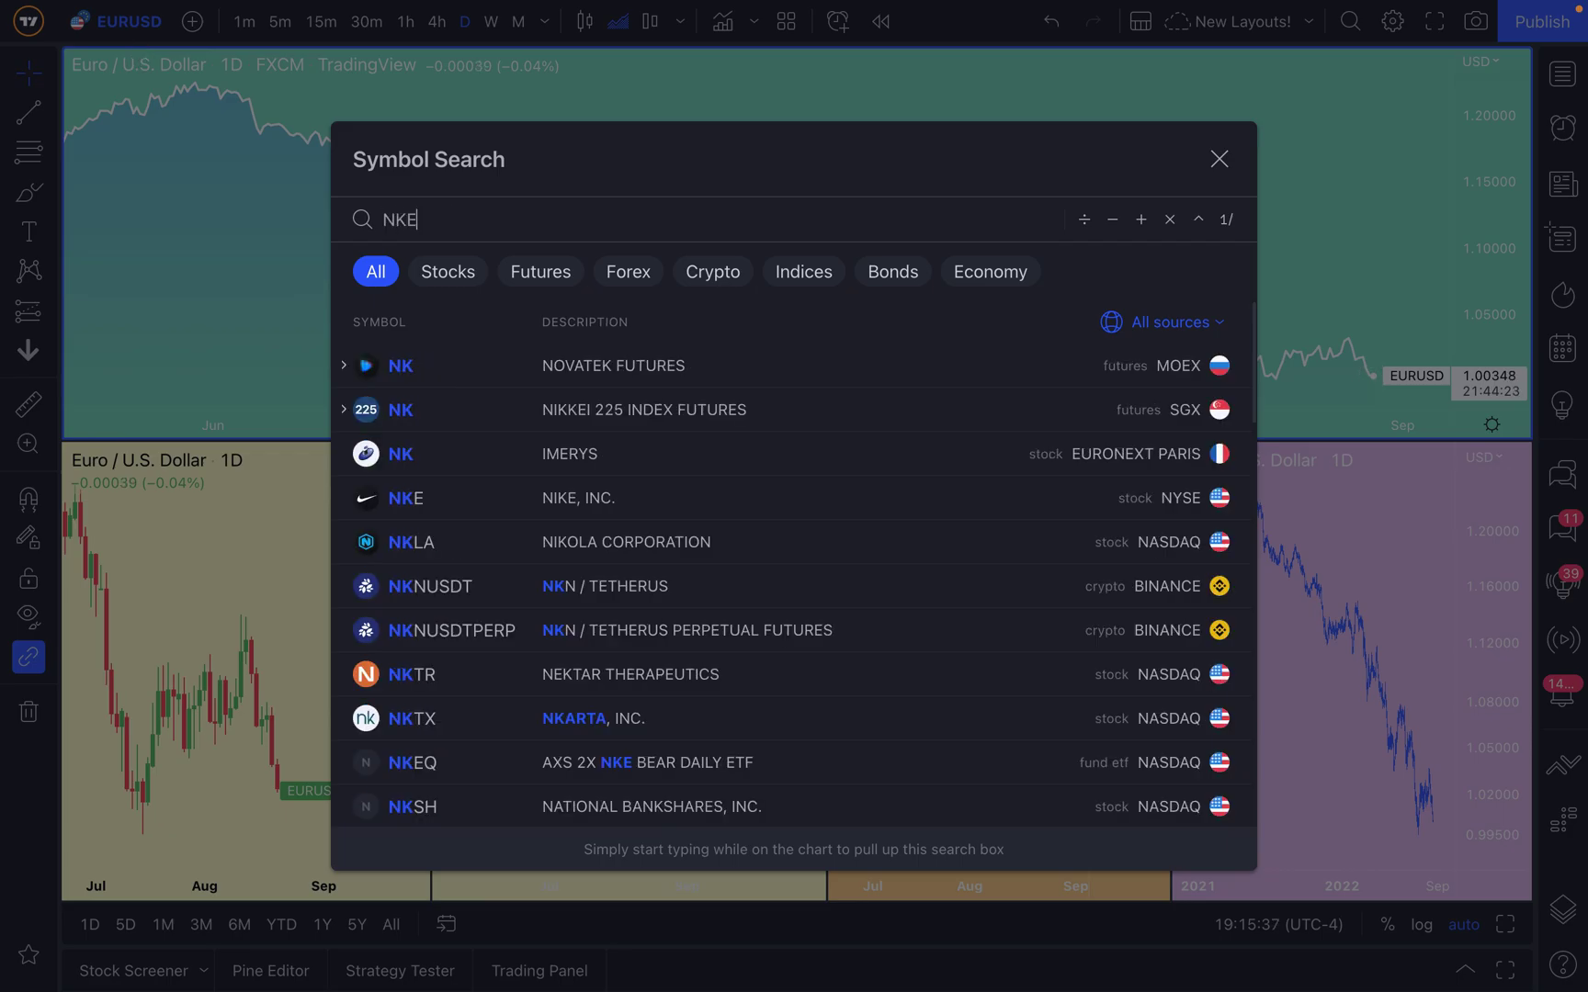
{"action": "key", "text": "Return"}
{"action": "left_click", "coordinate": [236, 597]}
{"action": "left_click", "coordinate": [135, 35]}
{"action": "type", "text": "AAPL"}
{"action": "key", "text": "Return"}
- Load BTCUSD into the blue chart and AMZN into the far-right purple chart
{"action": "left_click", "coordinate": [609, 539]}
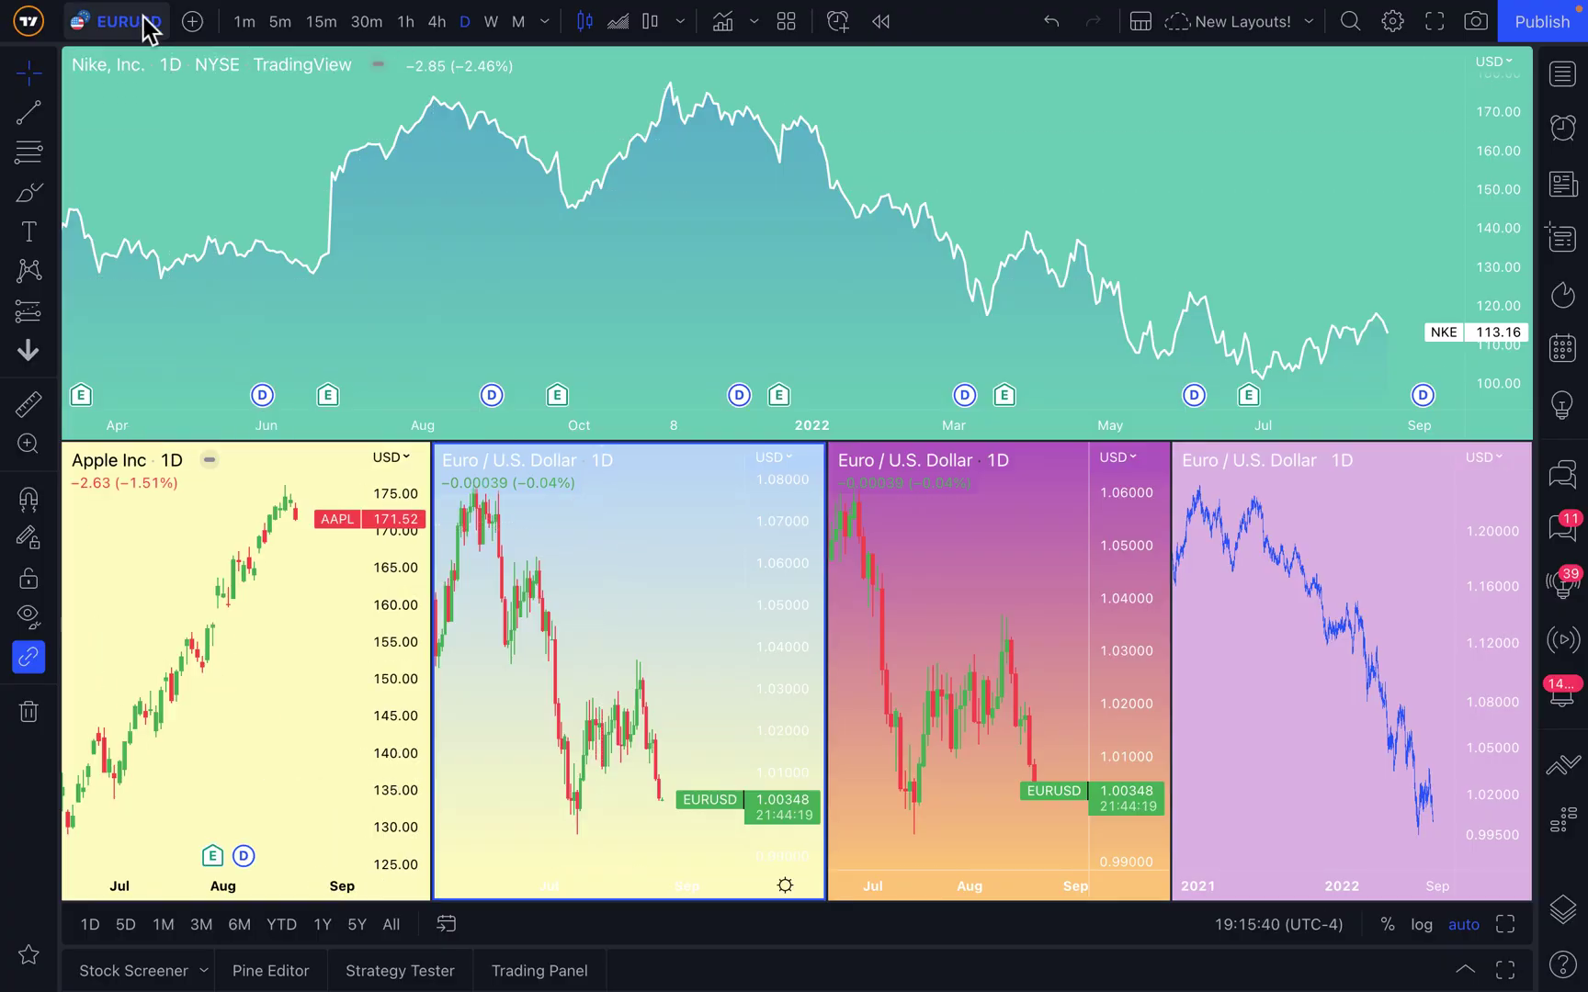
{"action": "left_click", "coordinate": [138, 27]}
{"action": "type", "text": "BTCUSD"}
{"action": "key", "text": "Return"}
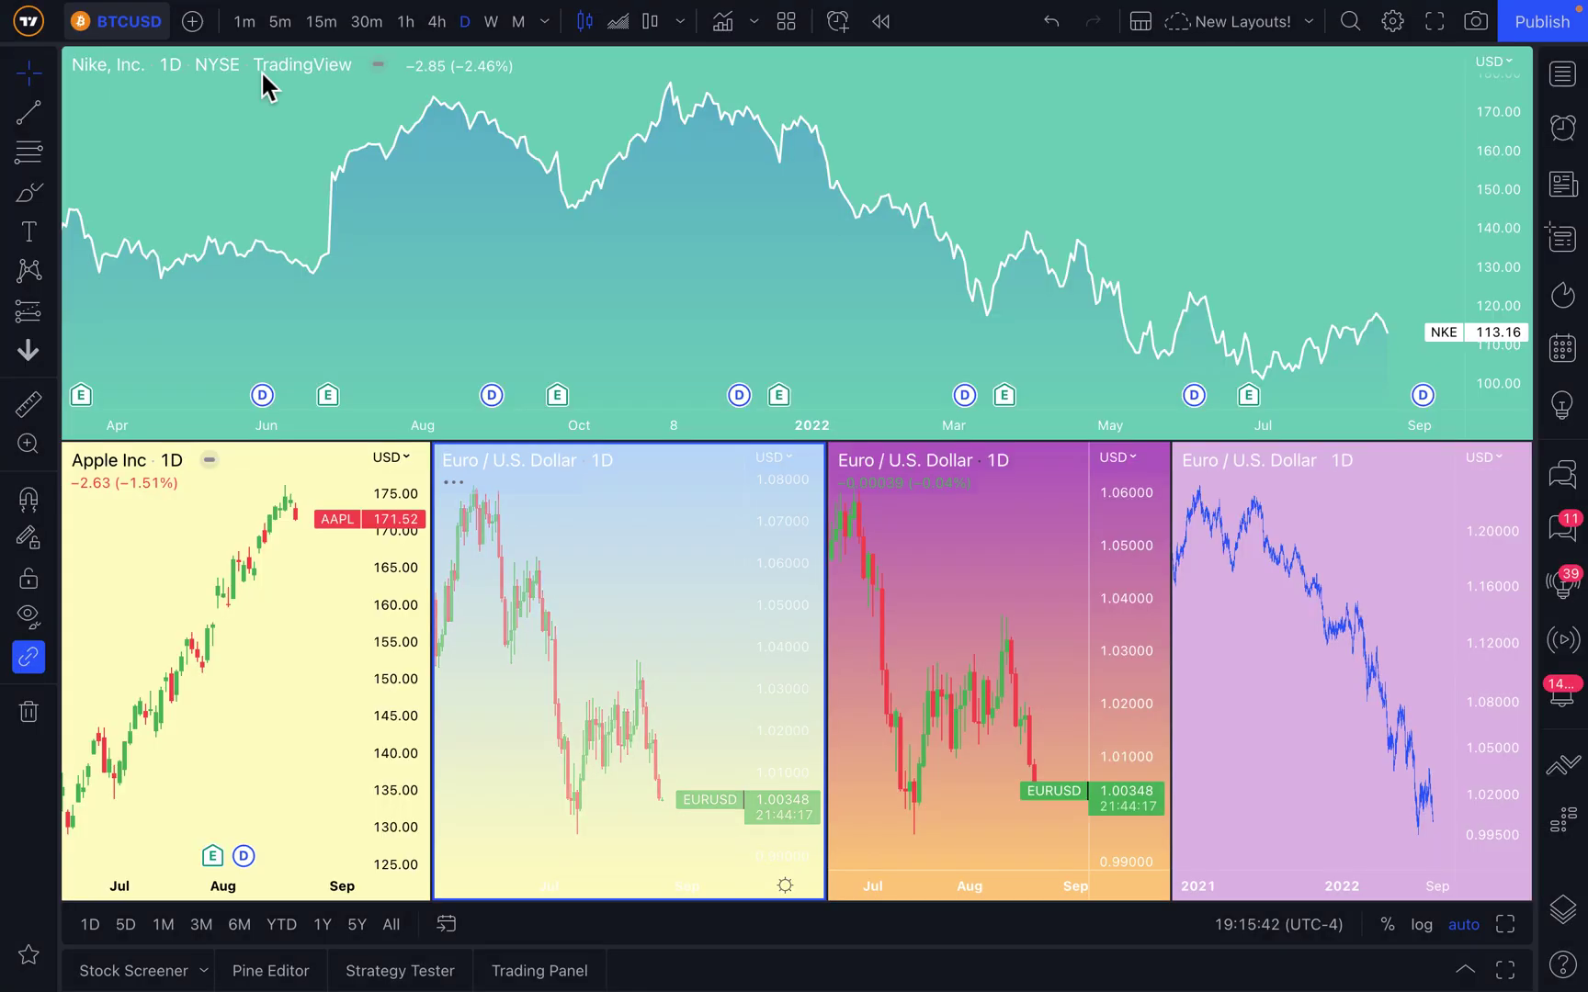
{"action": "left_click", "coordinate": [1340, 514]}
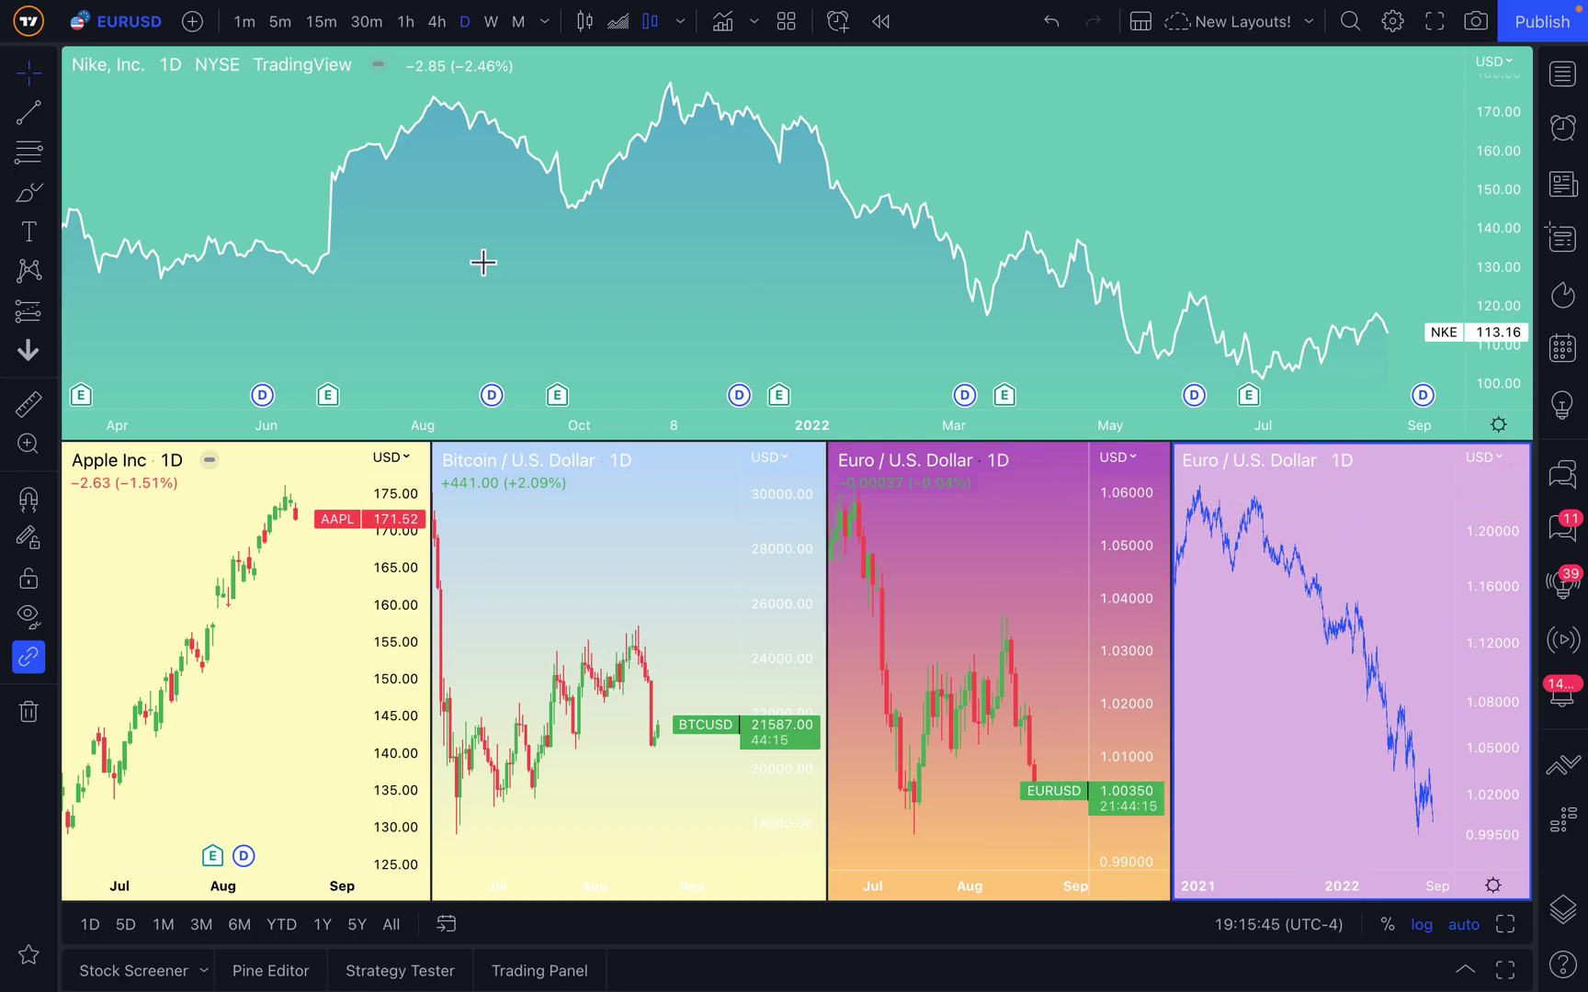
{"action": "left_click", "coordinate": [117, 31]}
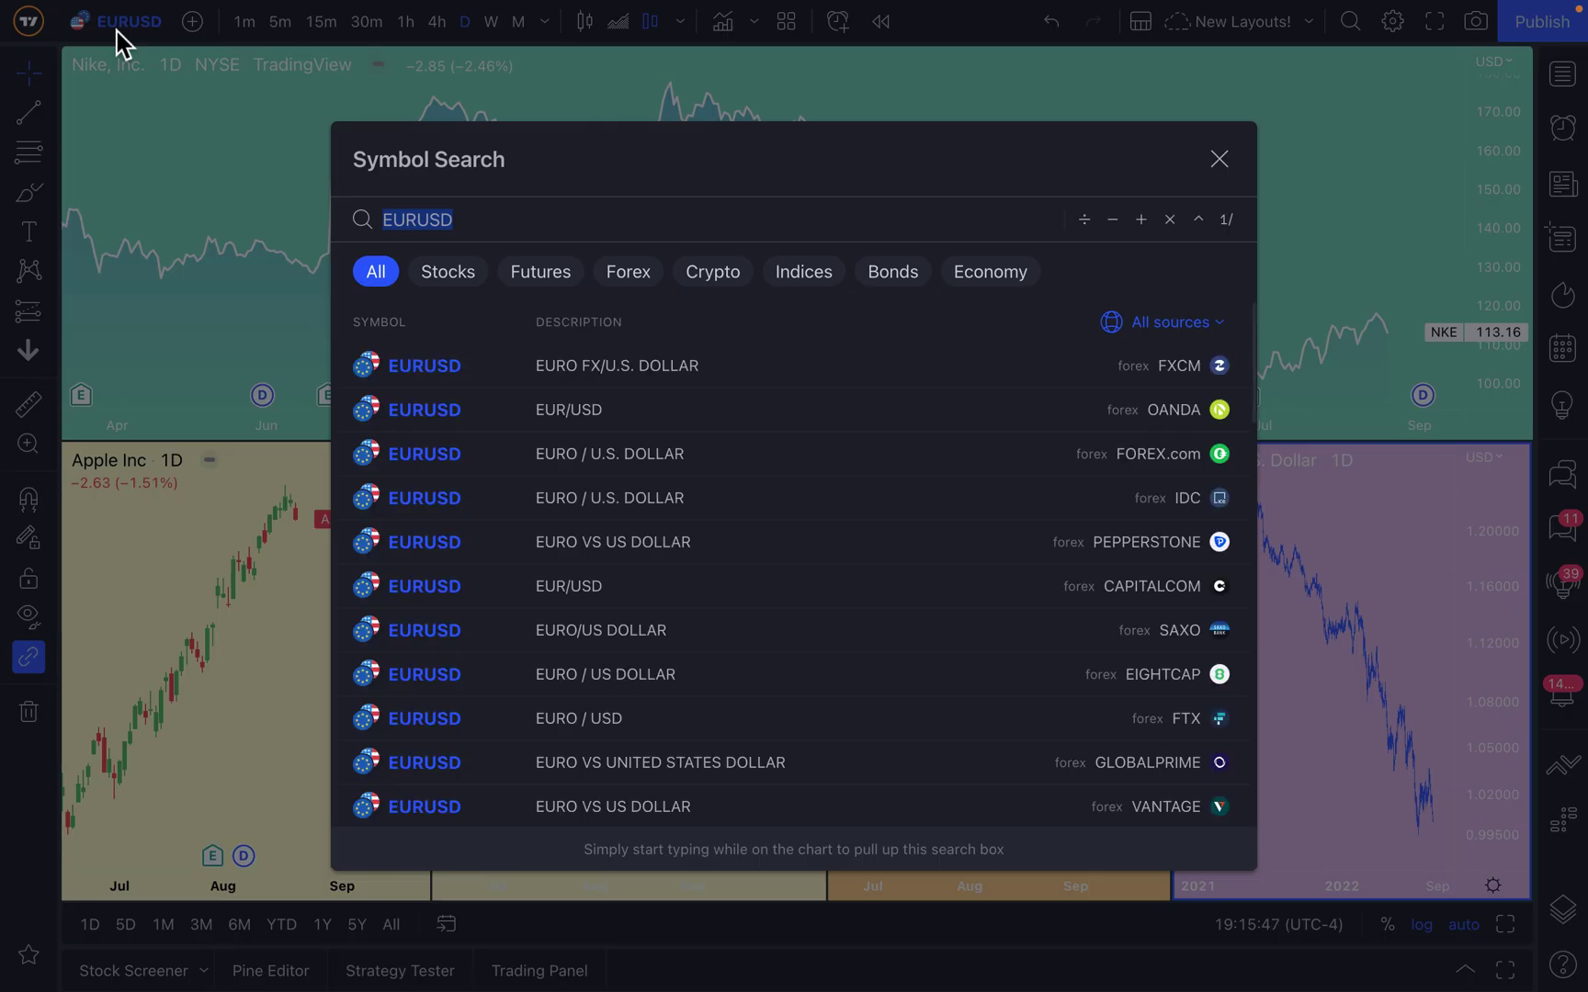
{"action": "type", "text": "AMZN"}
{"action": "key", "text": "Return"}
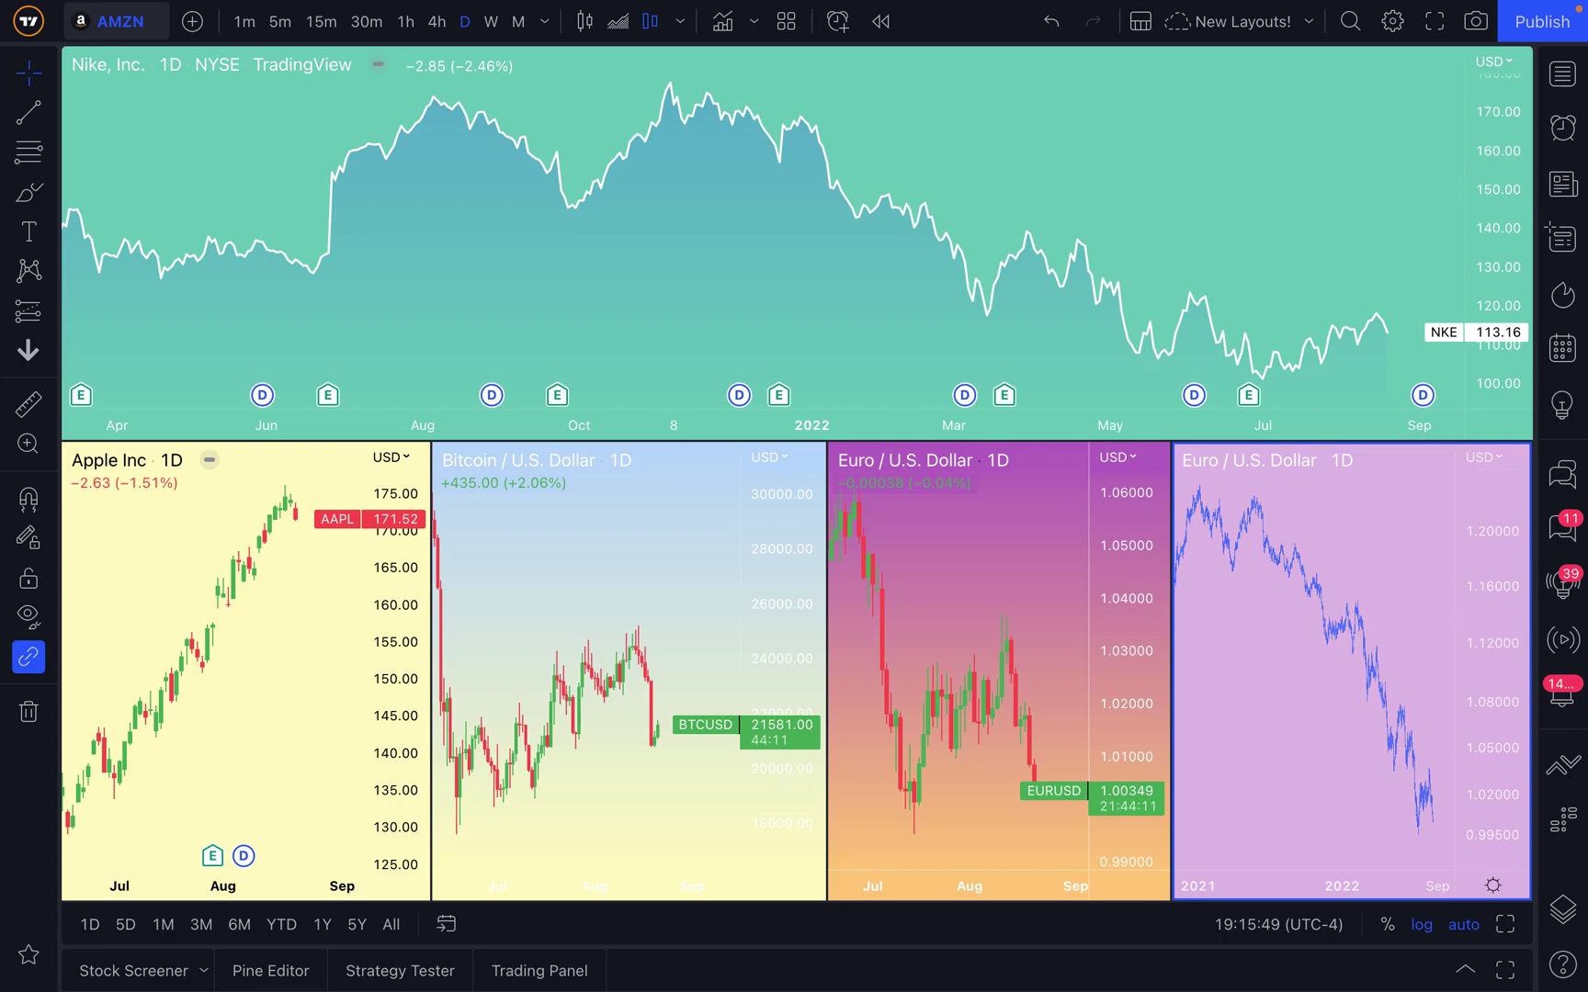
{"action": "left_click", "coordinate": [1151, 28]}
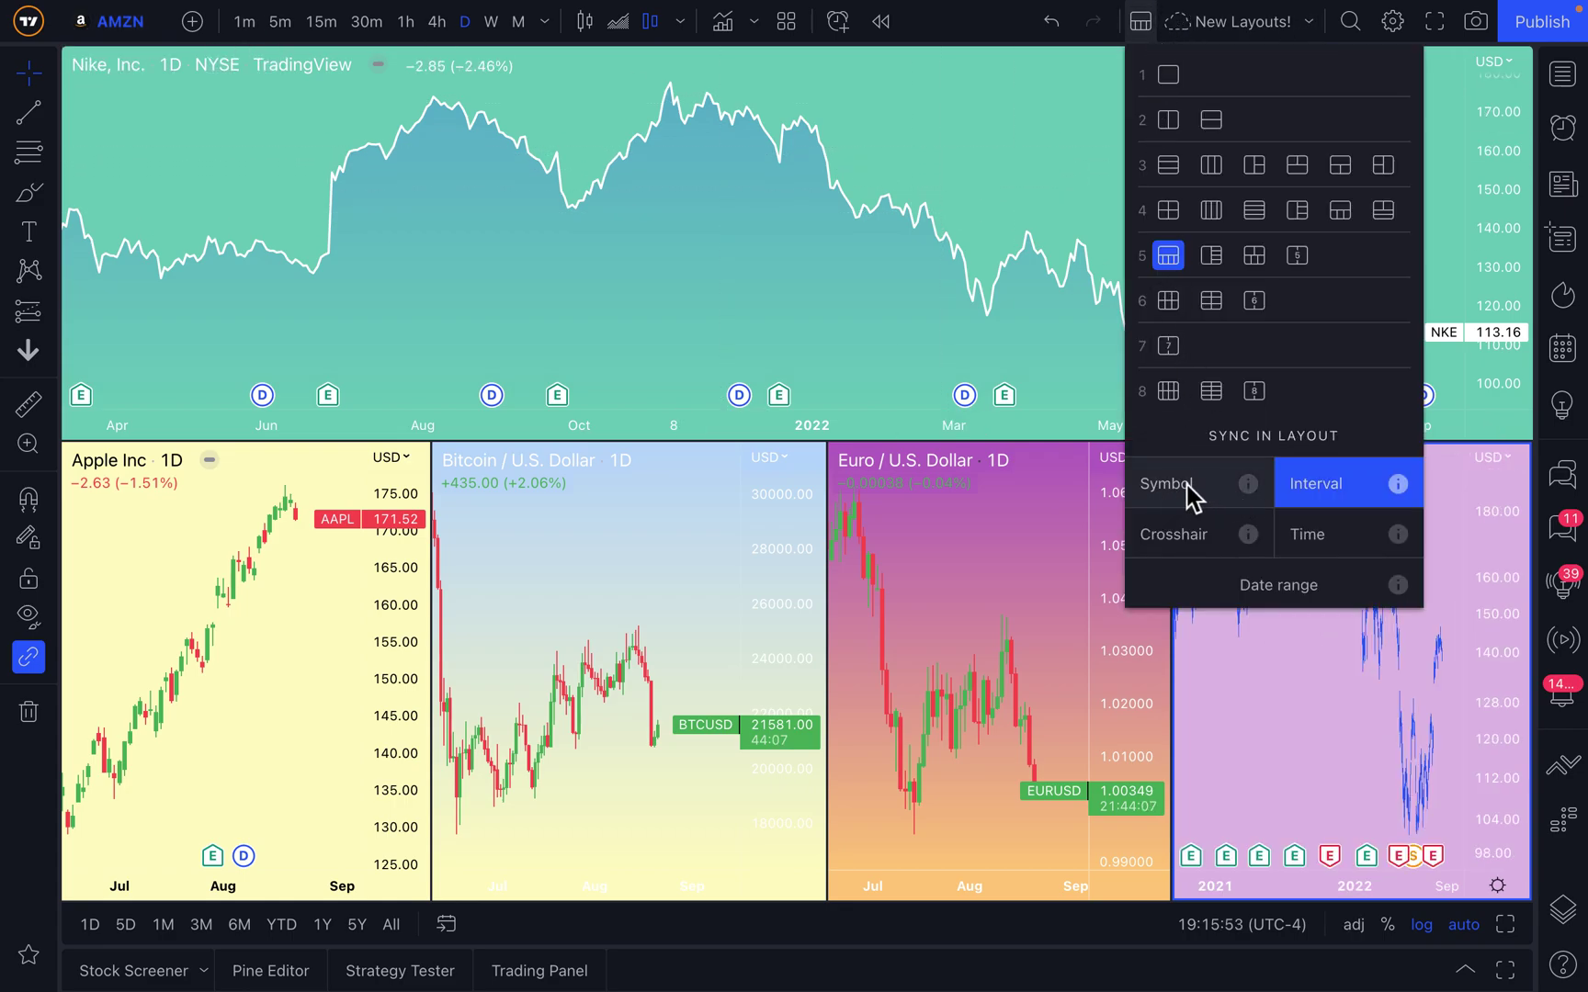
{"action": "left_click", "coordinate": [751, 305]}
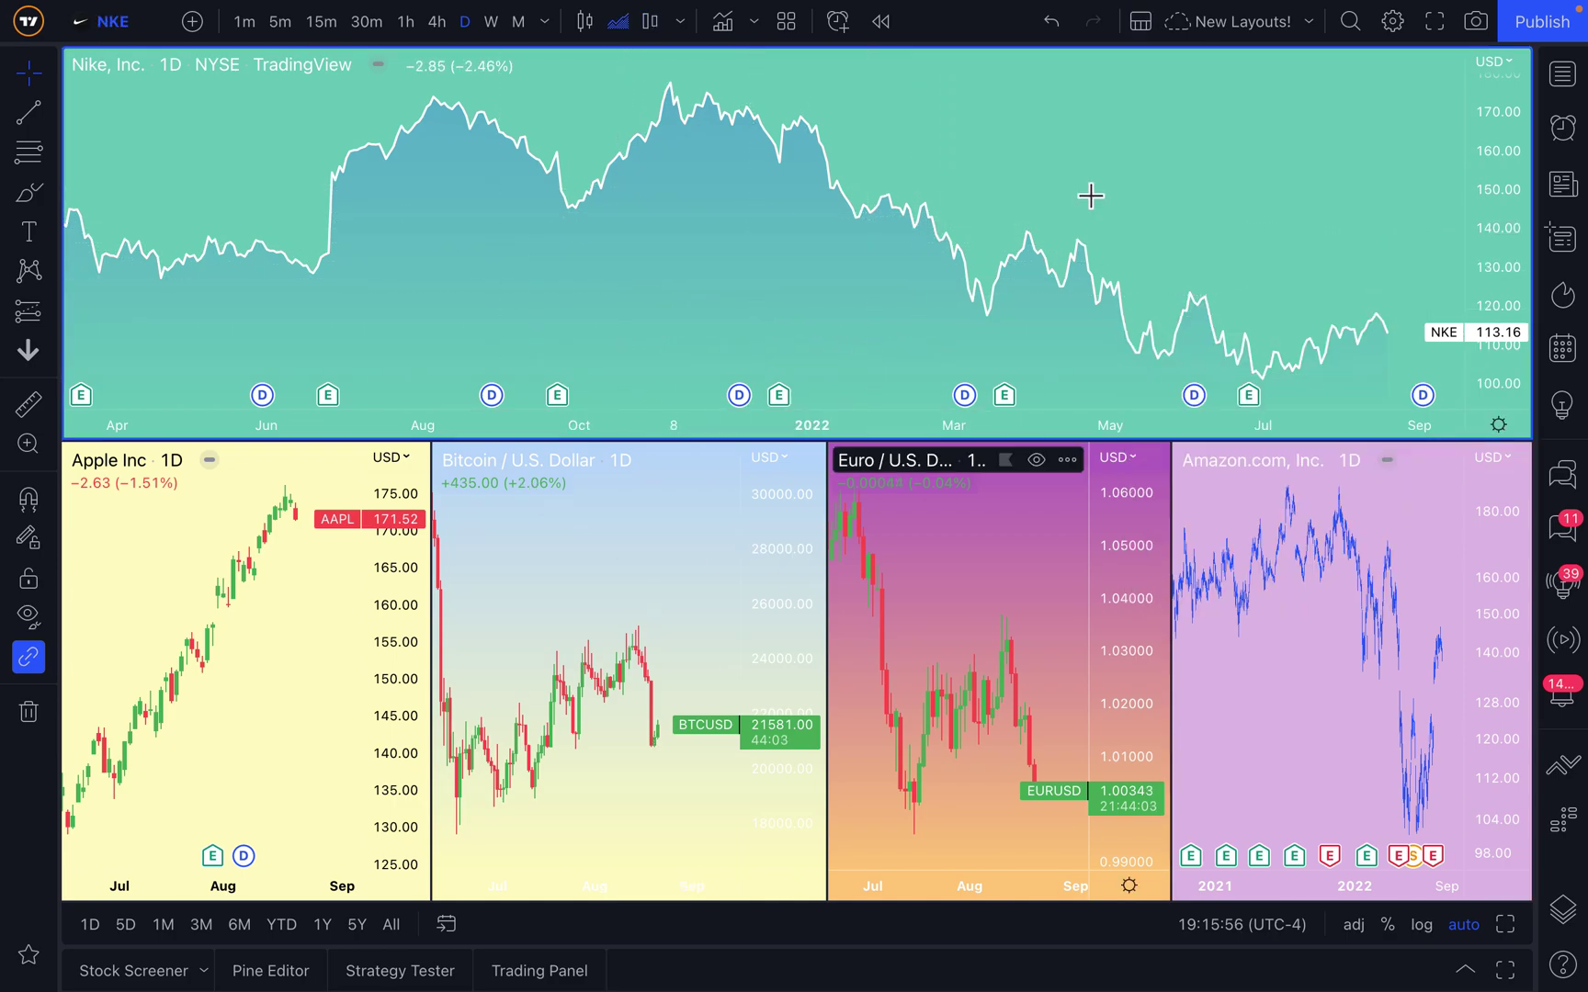
- Arrange the five charts as side-by-side columns and pan Amazon to show Jul–Sep
{"action": "left_click", "coordinate": [1141, 24]}
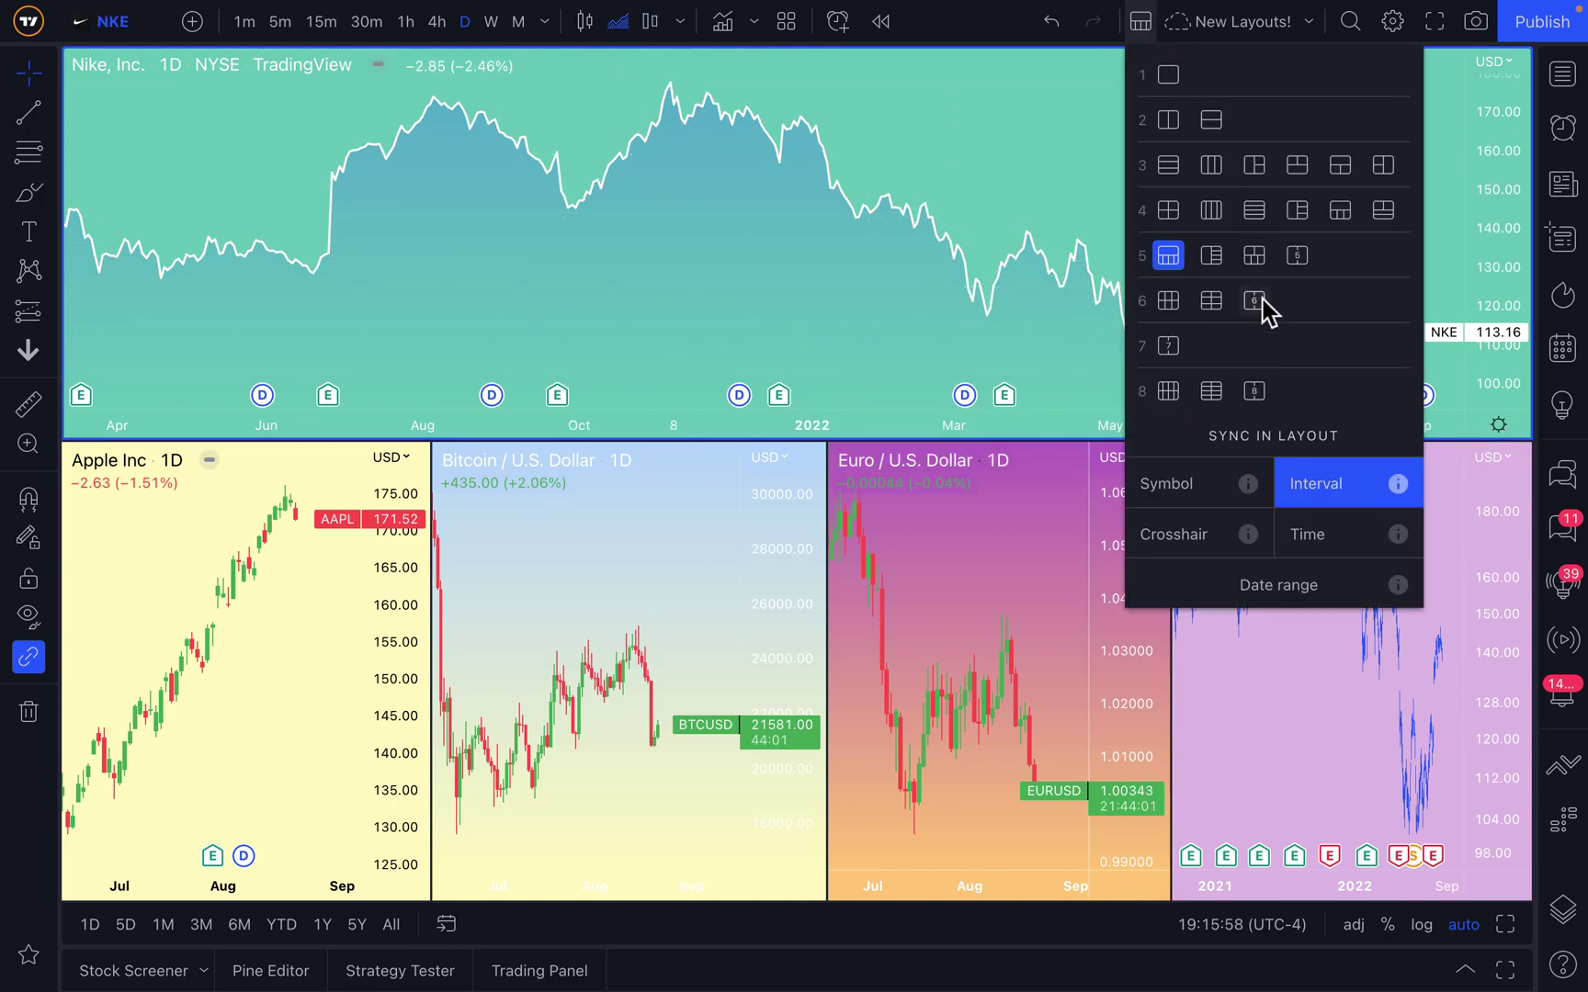
{"action": "left_click", "coordinate": [1297, 255]}
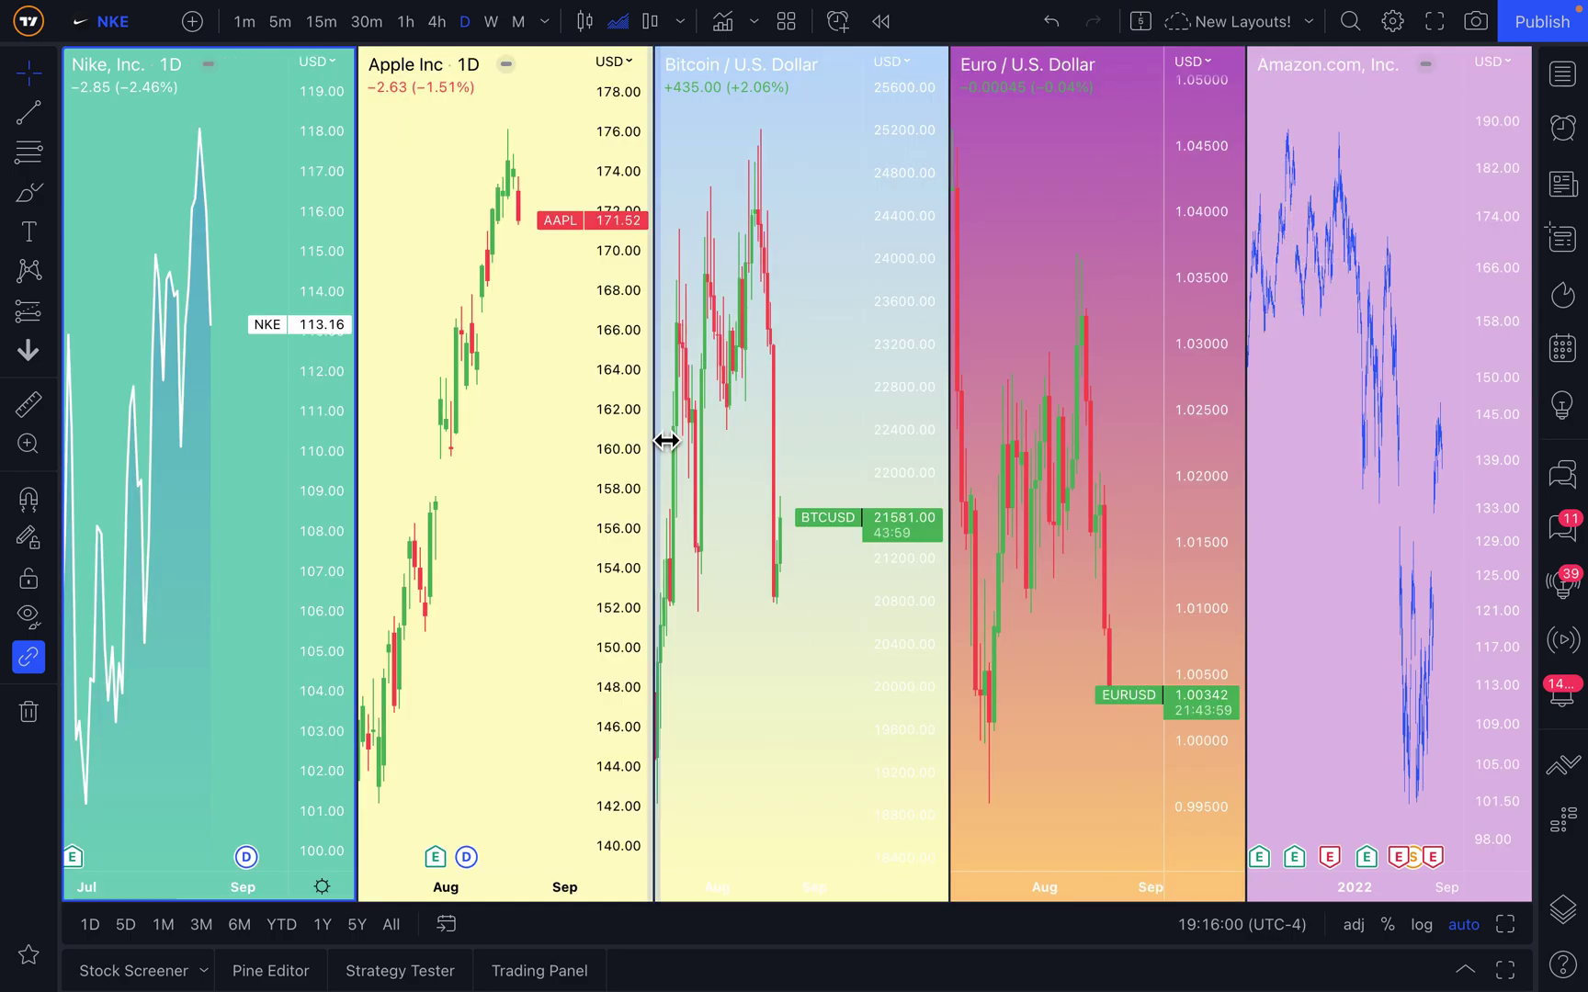
{"action": "left_click", "coordinate": [514, 411]}
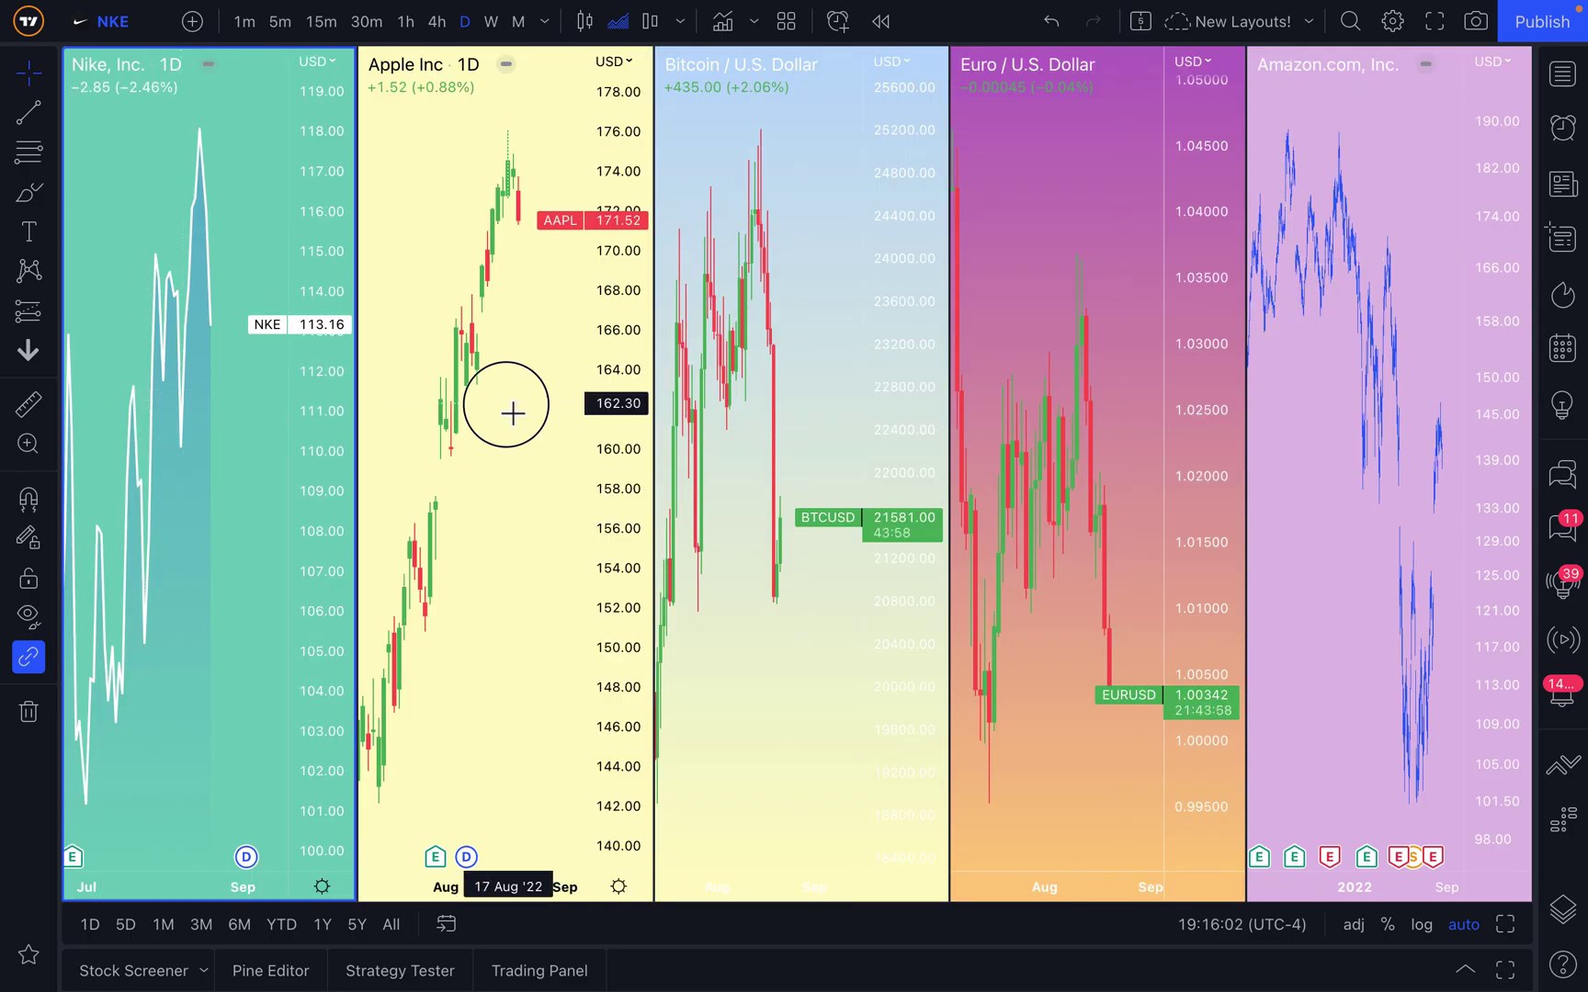
{"action": "left_click", "coordinate": [882, 376]}
{"action": "left_click", "coordinate": [1053, 397]}
{"action": "left_click", "coordinate": [1318, 390]}
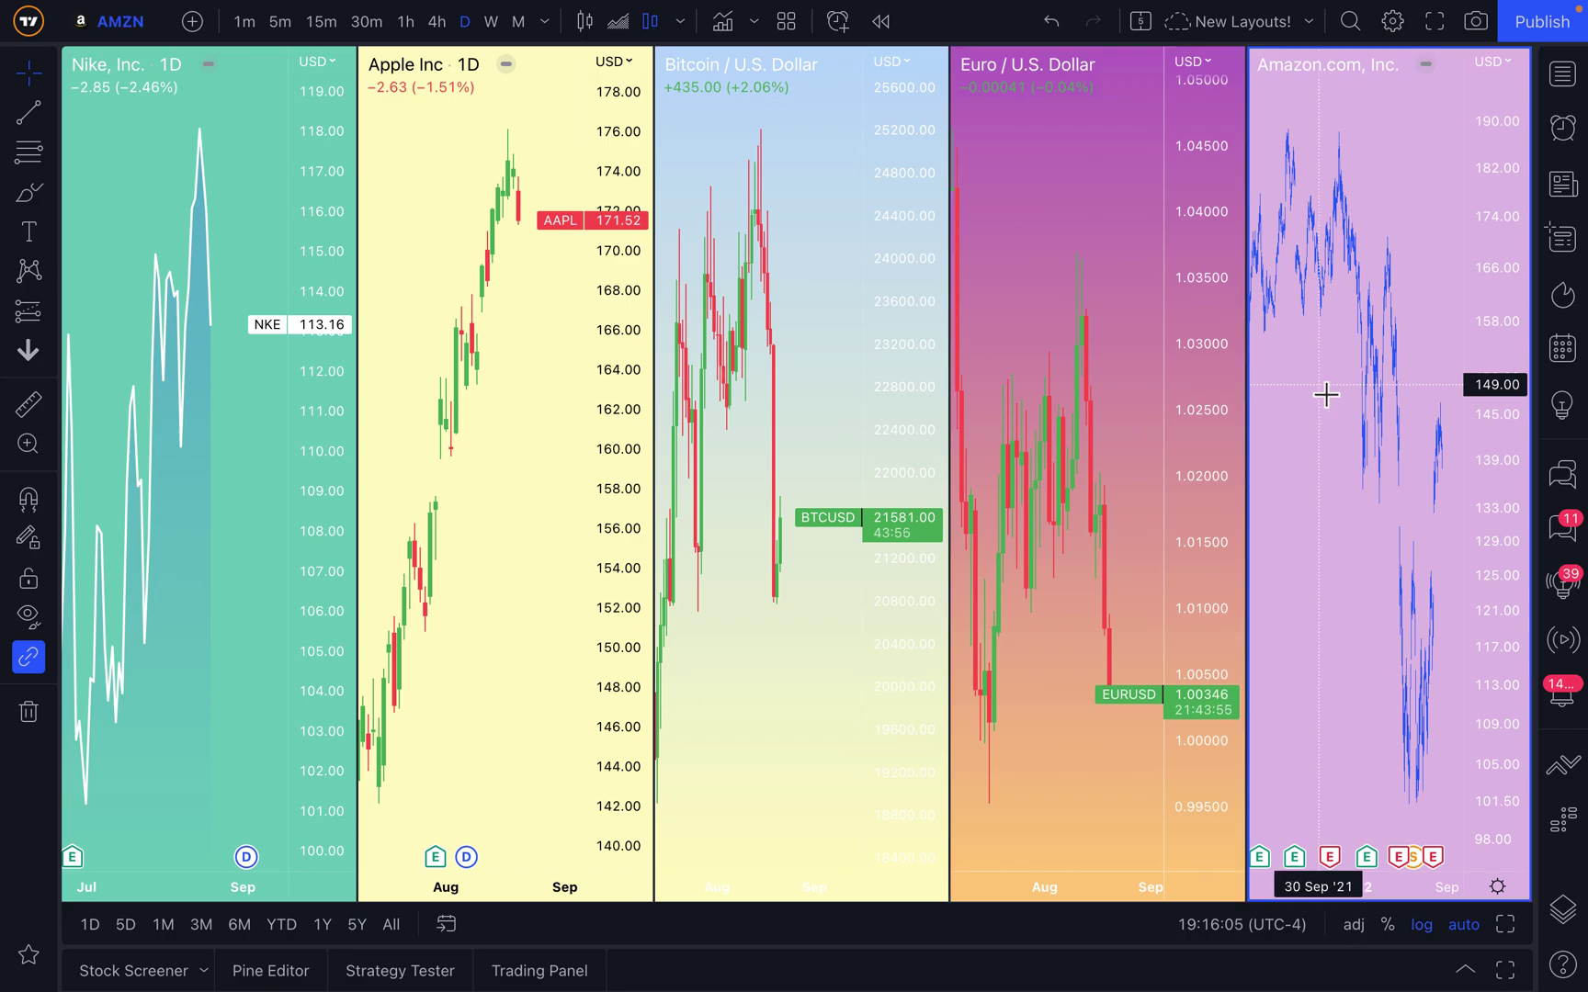
{"action": "scroll", "coordinate": [1324, 399], "scroll_direction": "up", "scroll_amount": 5}
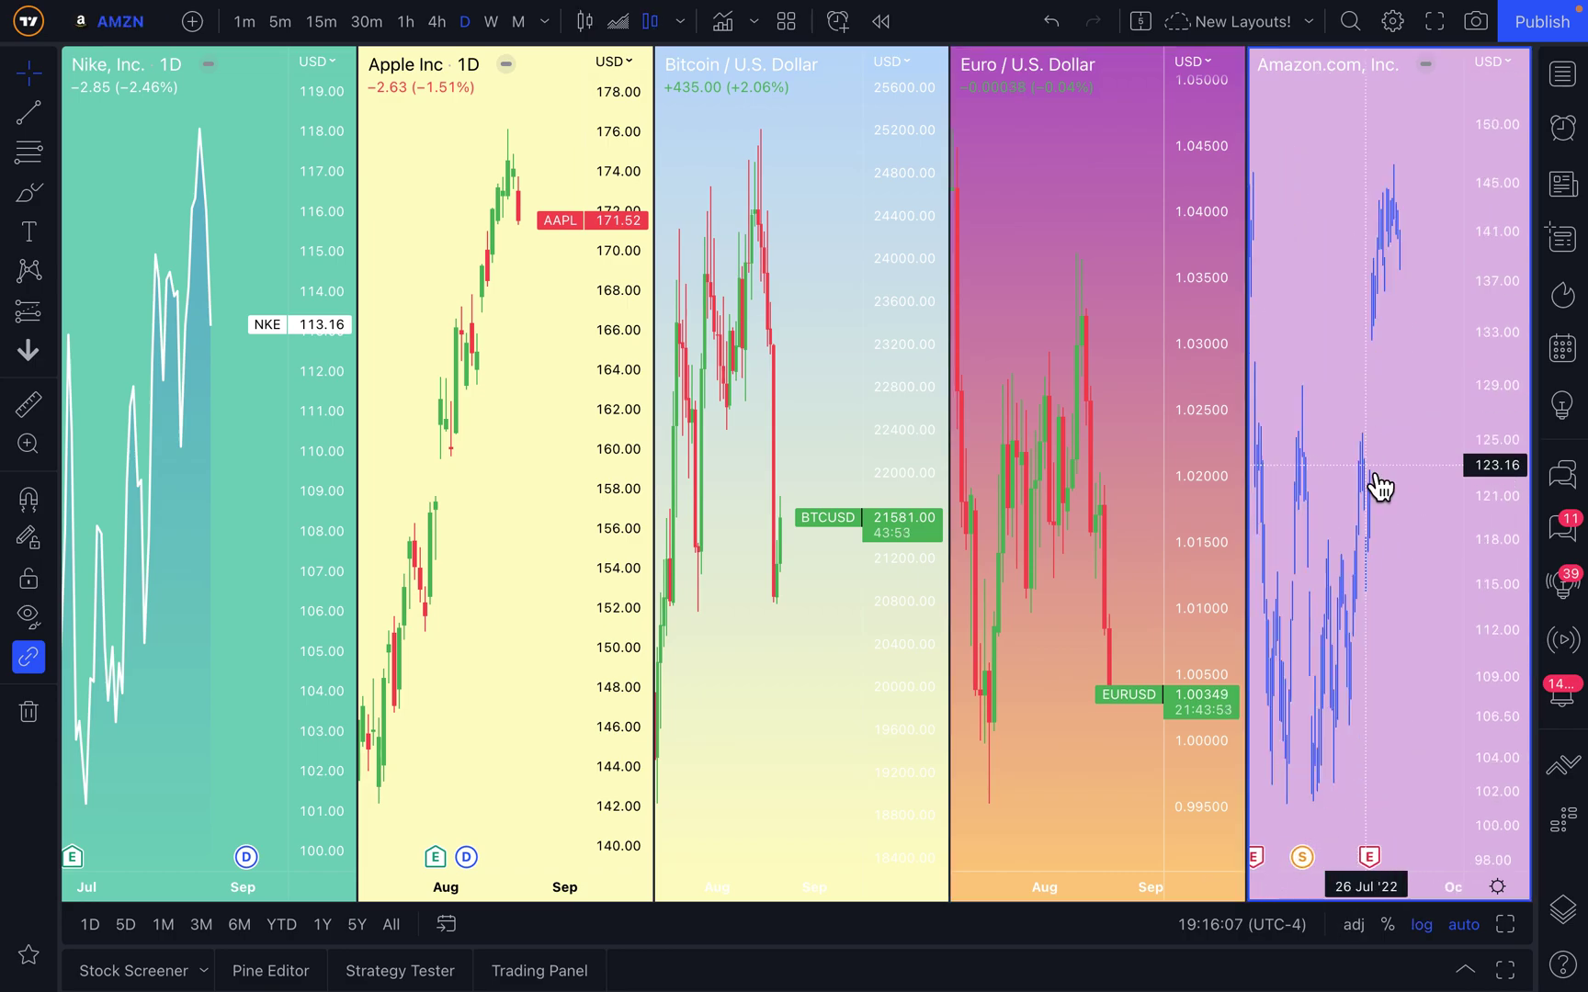
{"action": "scroll", "coordinate": [1373, 475], "scroll_direction": "up", "scroll_amount": 2}
{"action": "left_click_drag", "start_coordinate": [1371, 475], "coordinate": [1404, 418]}
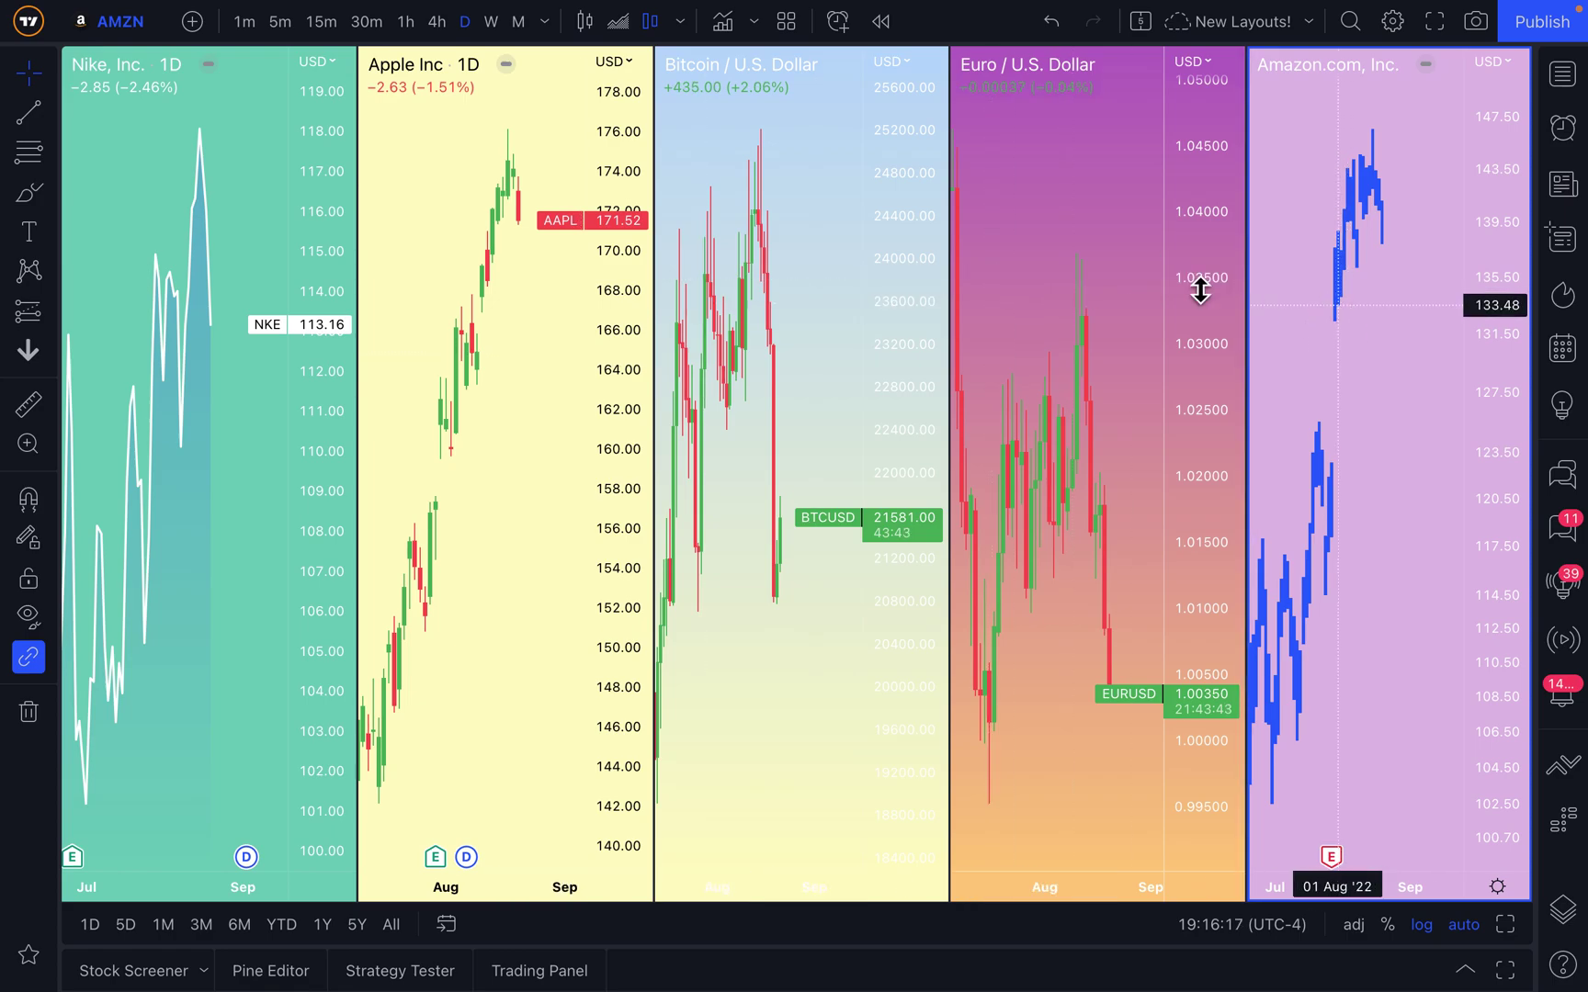
- Switch the Nike and Amazon charts to candlesticks
{"action": "left_click", "coordinate": [1048, 253]}
{"action": "left_click", "coordinate": [815, 237]}
{"action": "left_click", "coordinate": [435, 223]}
{"action": "left_click", "coordinate": [170, 195]}
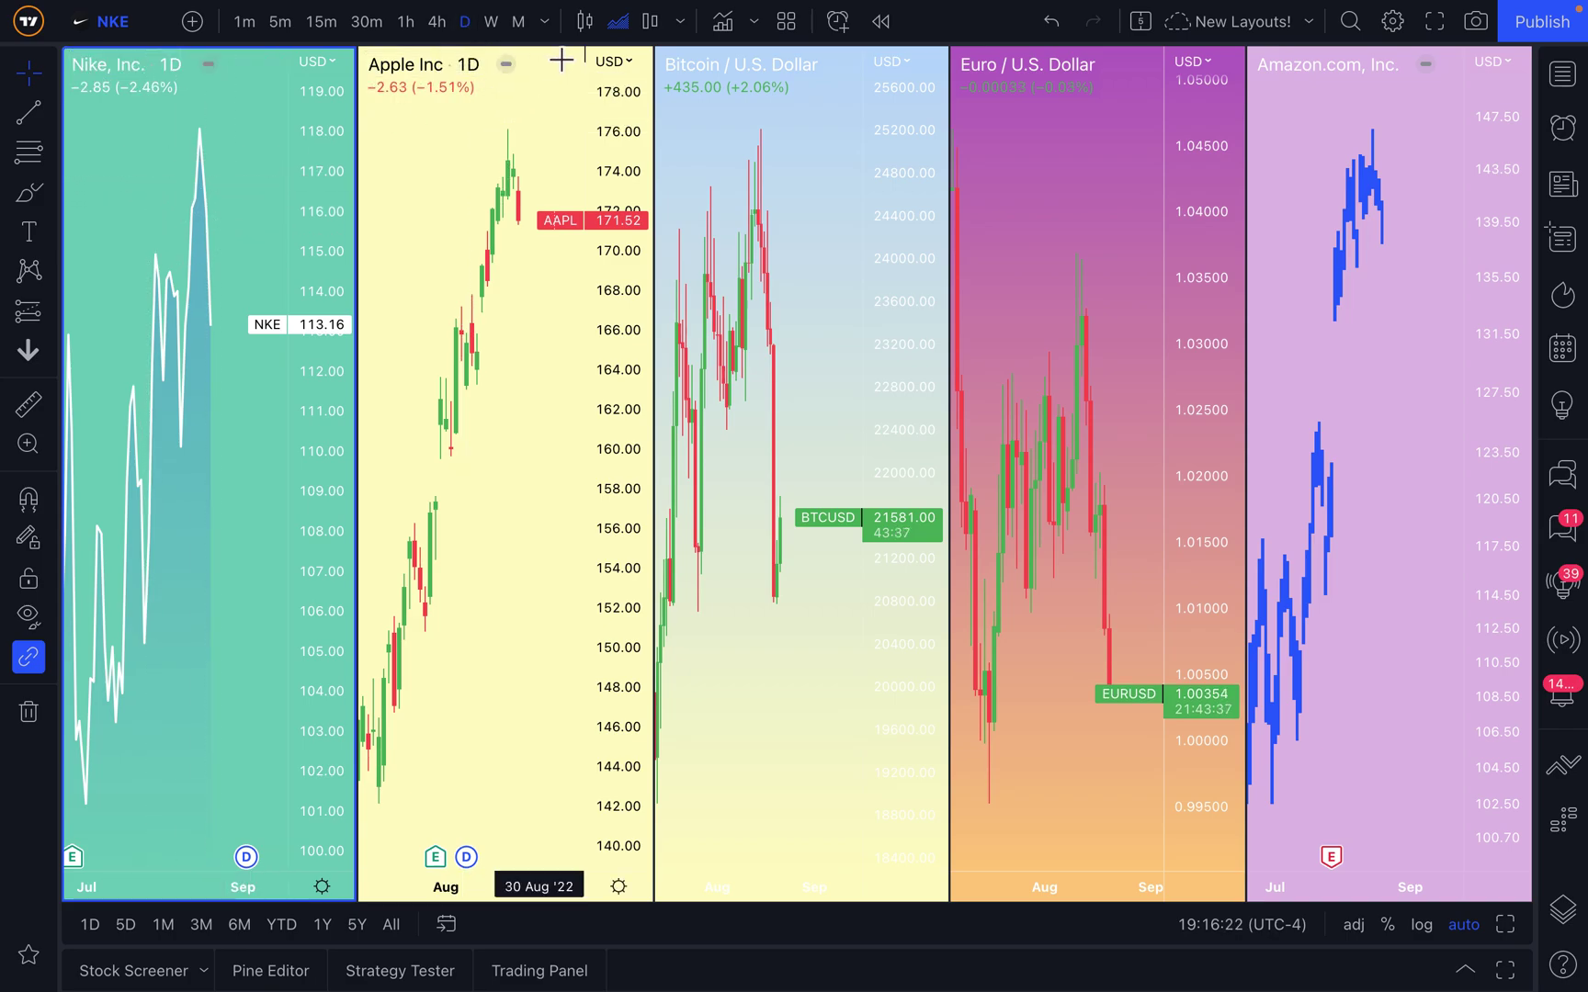
{"action": "left_click", "coordinate": [582, 29]}
{"action": "left_click", "coordinate": [1329, 367]}
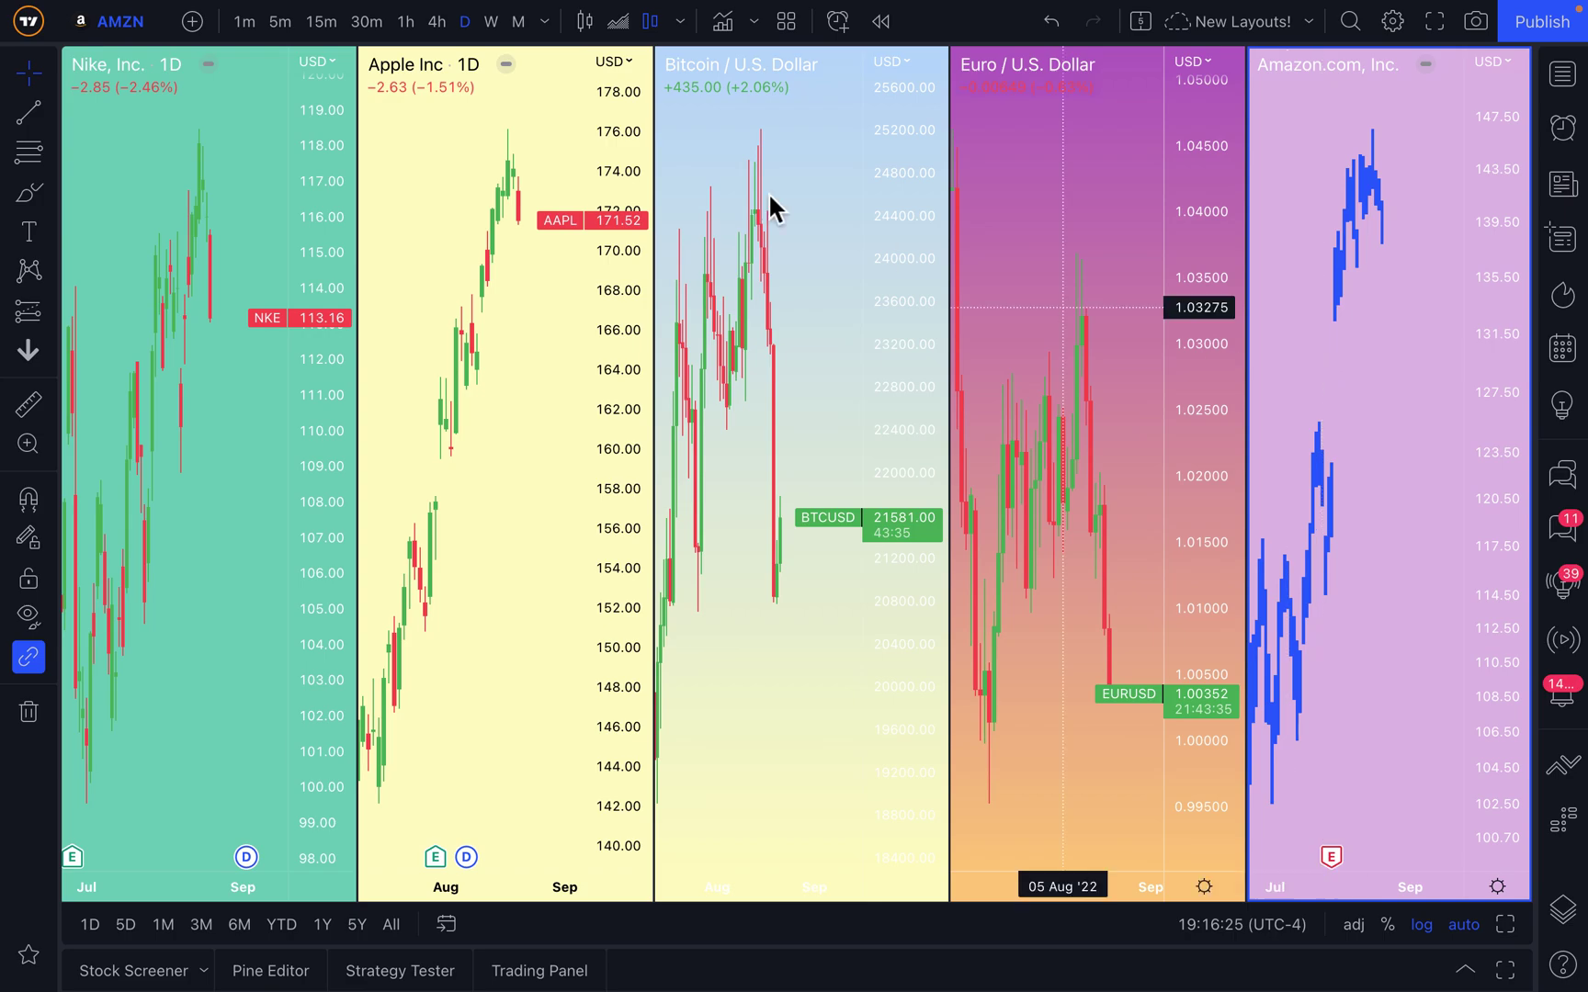
{"action": "left_click", "coordinate": [584, 21]}
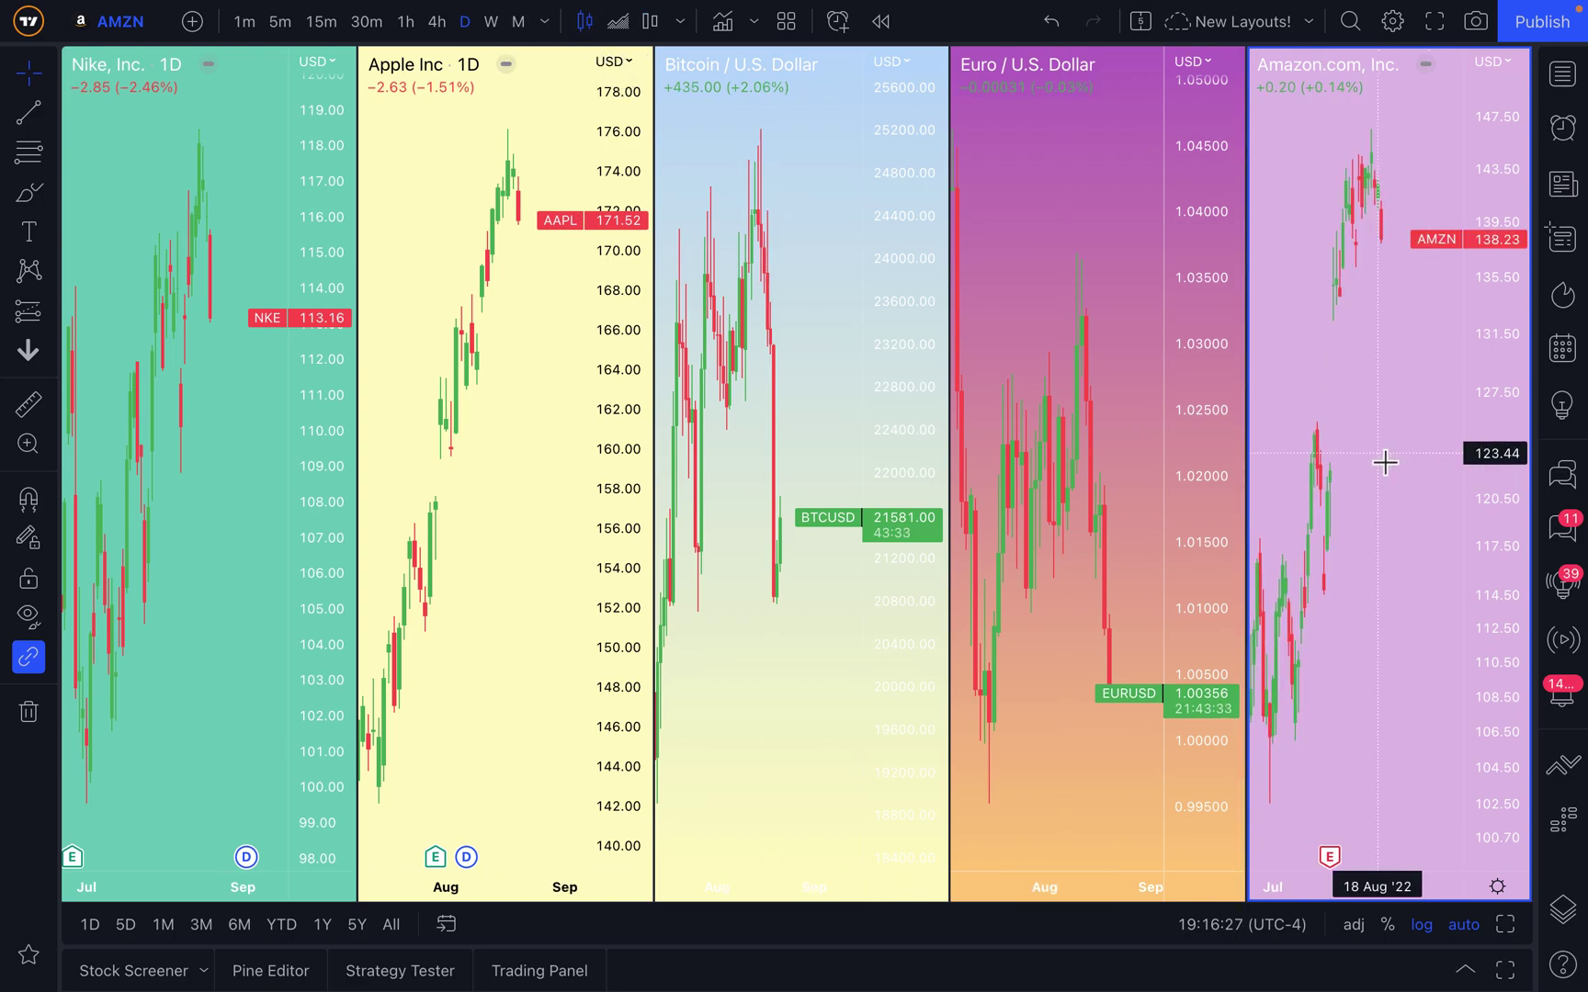
{"action": "scroll", "coordinate": [1384, 461], "scroll_direction": "up", "scroll_amount": 3}
{"action": "scroll", "coordinate": [1021, 312], "scroll_direction": "left", "scroll_amount": 5}
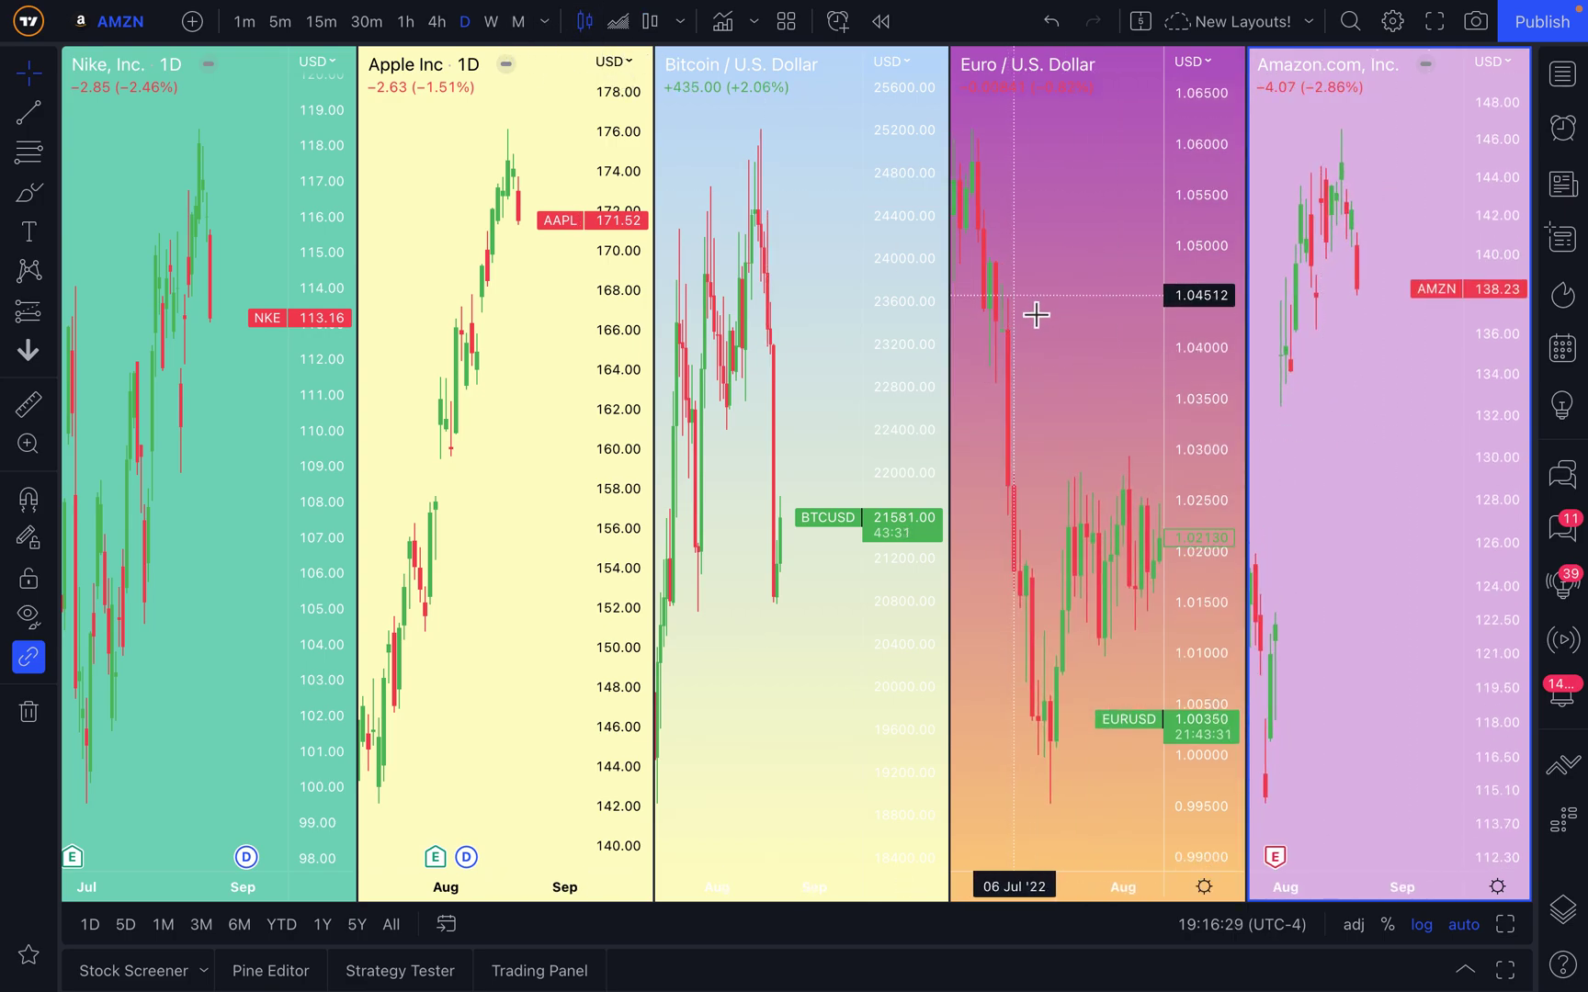
- In the Euro / U.S. Dollar chart settings, set the background to a solid light-blue fill
{"action": "left_click", "coordinate": [1030, 312]}
{"action": "right_click", "coordinate": [1029, 210]}
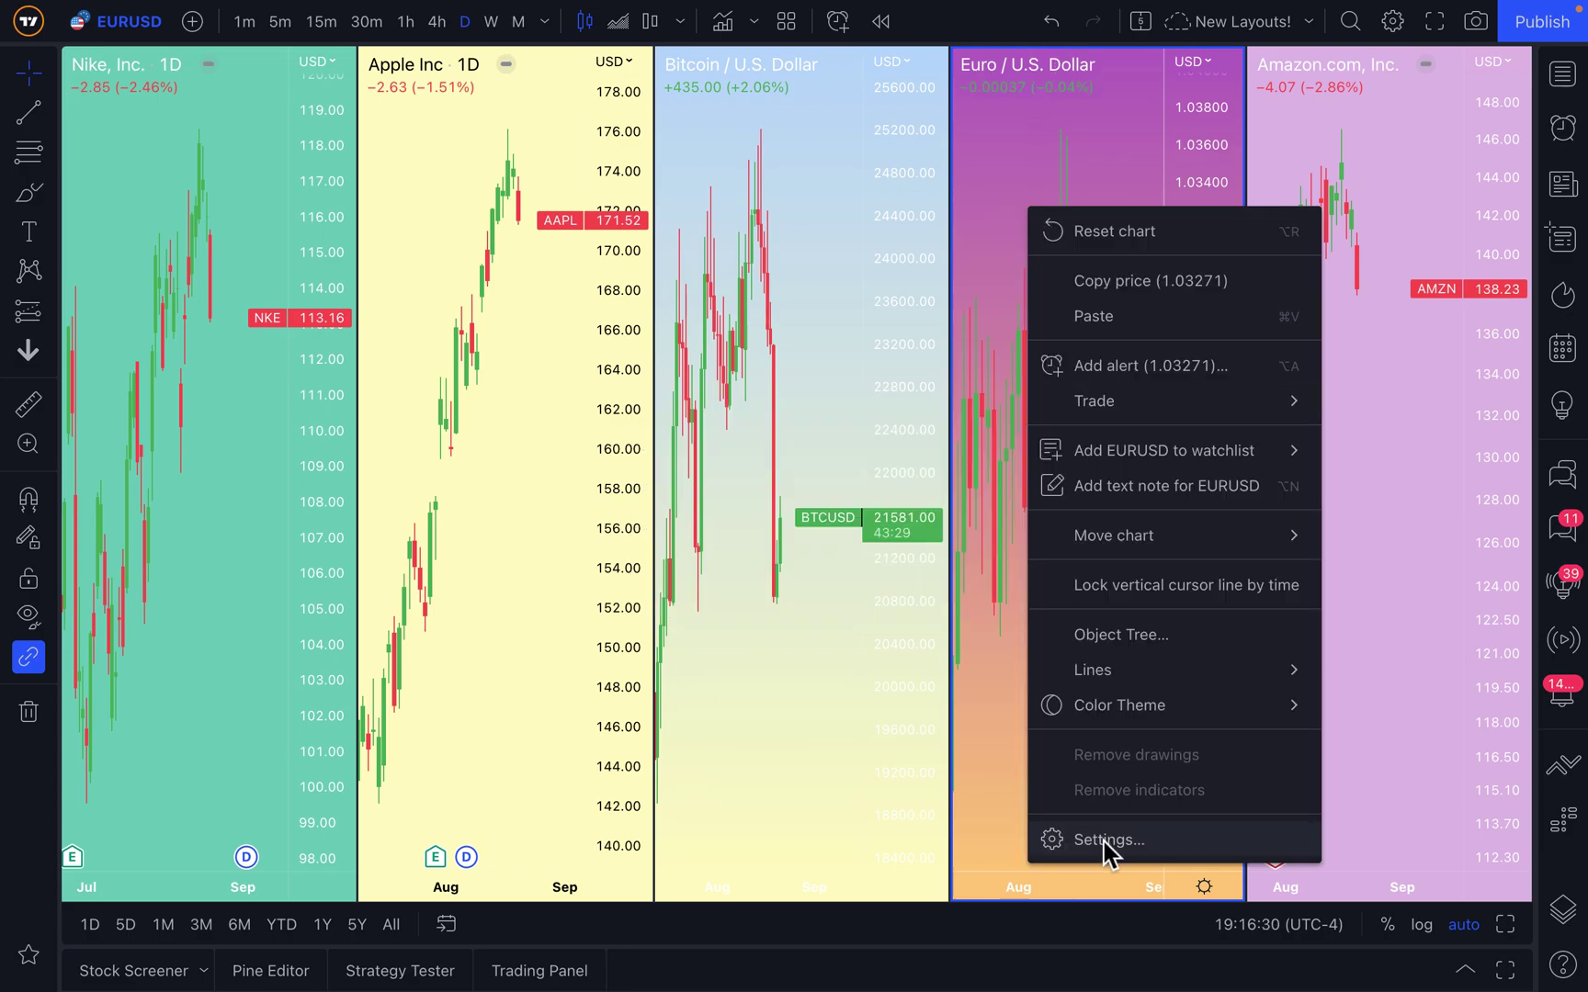
{"action": "left_click", "coordinate": [1105, 843]}
{"action": "left_click", "coordinate": [1002, 188]}
{"action": "left_click", "coordinate": [946, 227]}
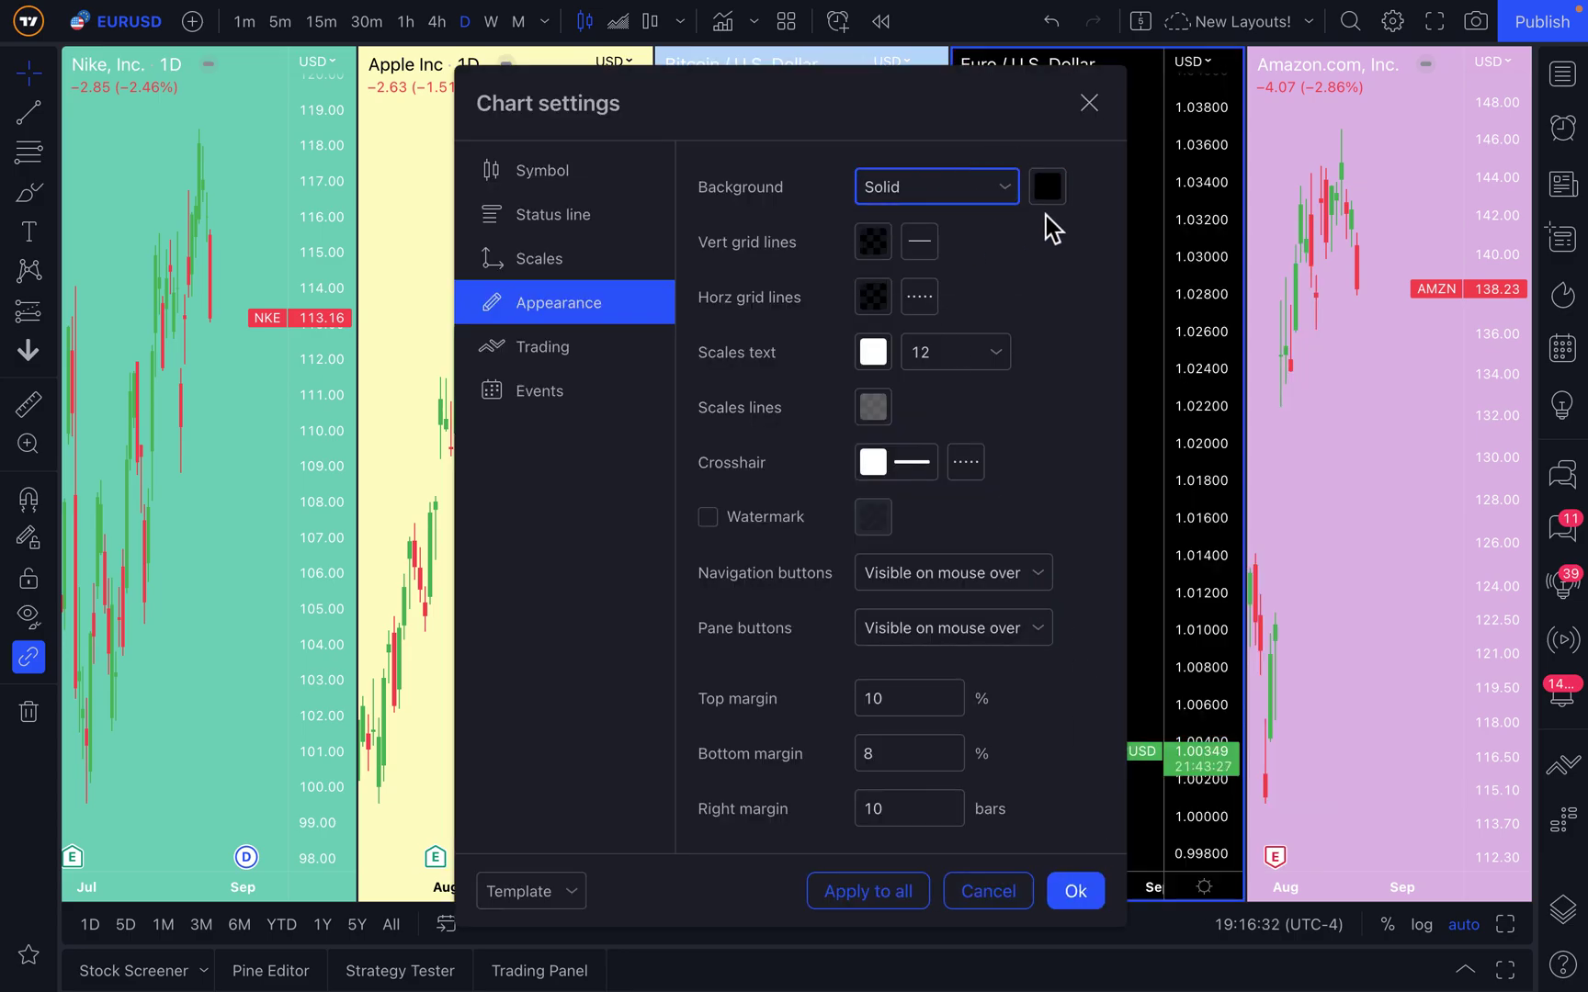
{"action": "left_click", "coordinate": [1048, 188]}
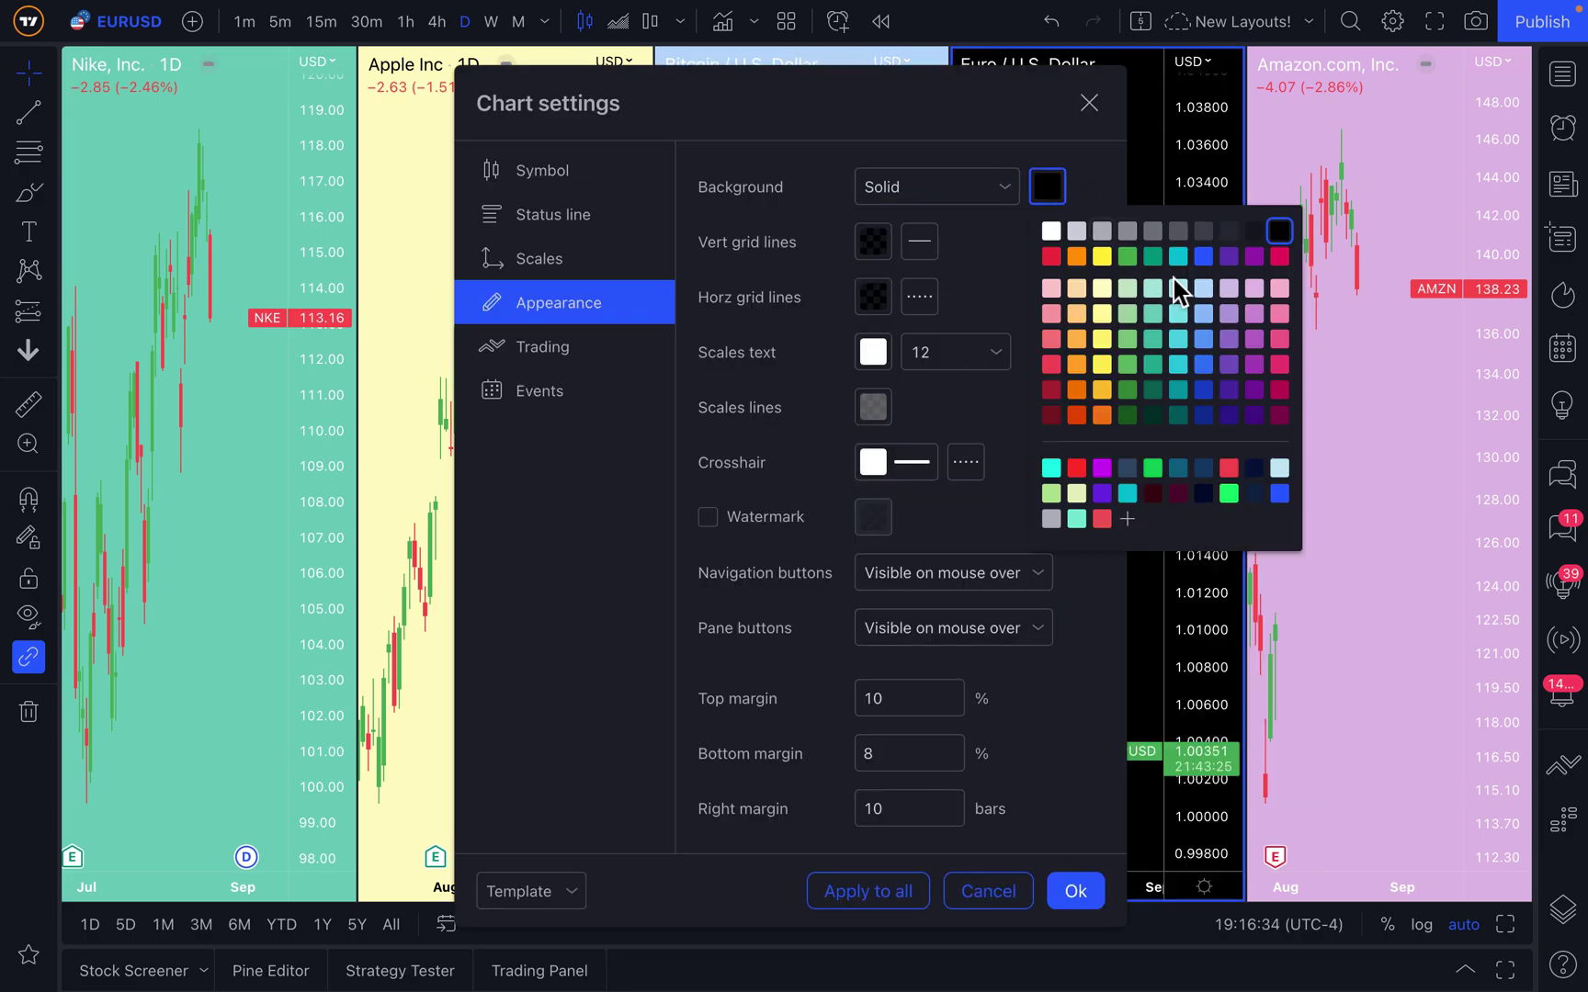
{"action": "left_click", "coordinate": [1211, 263]}
{"action": "left_click", "coordinate": [1211, 290]}
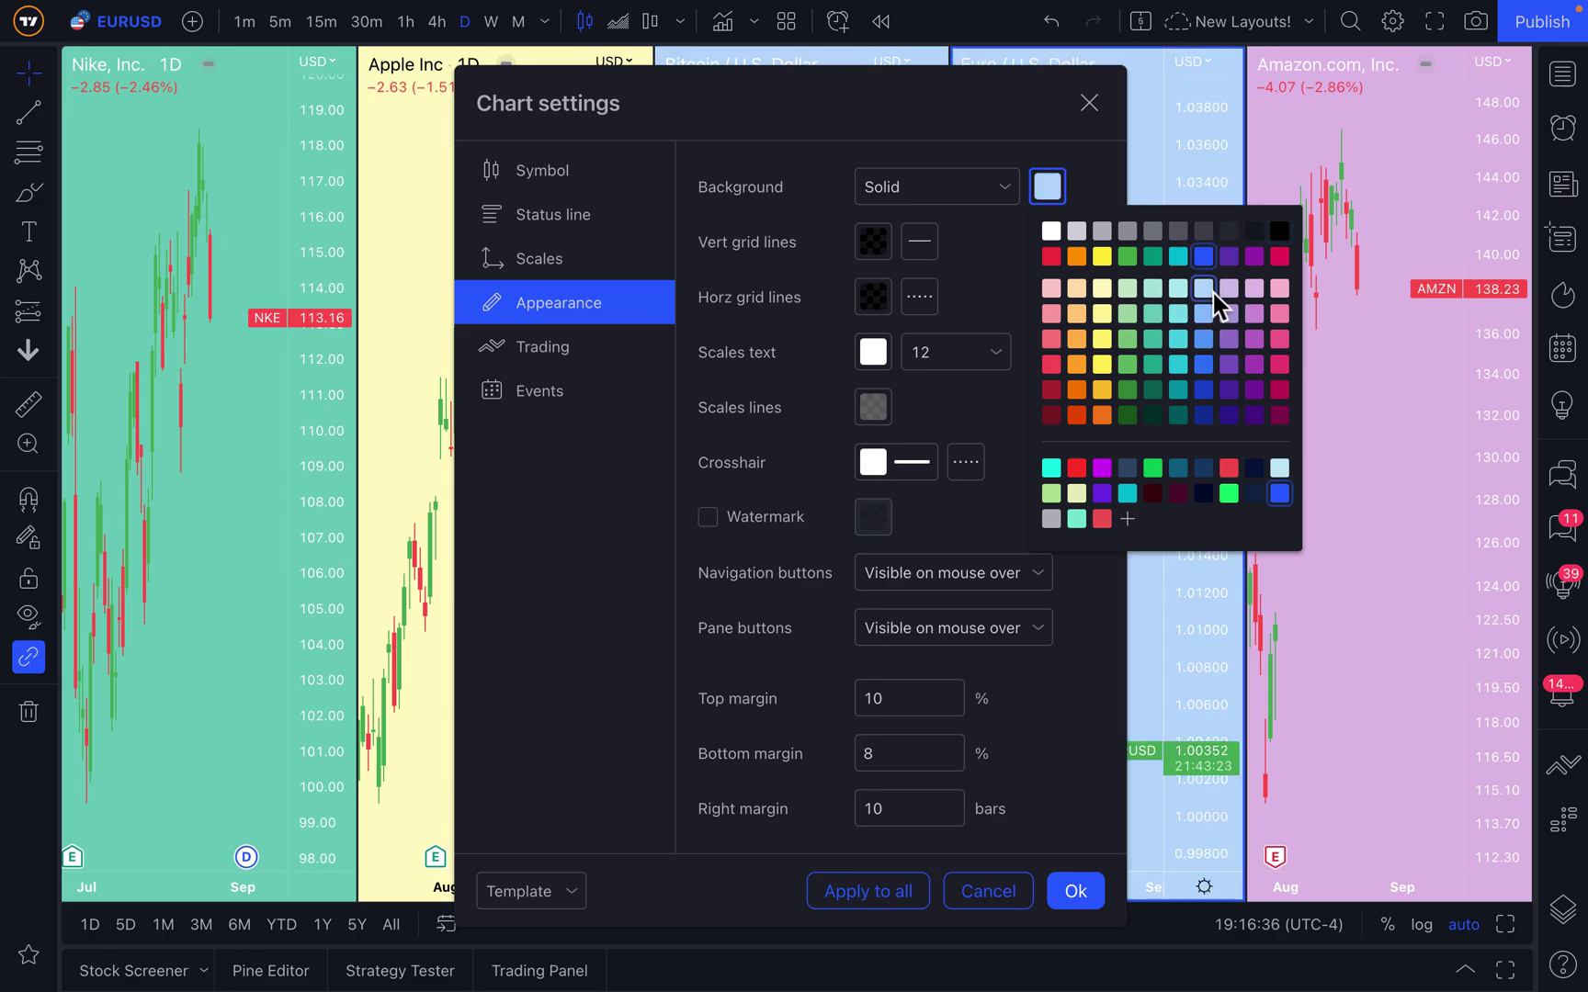
{"action": "left_click", "coordinate": [1103, 117]}
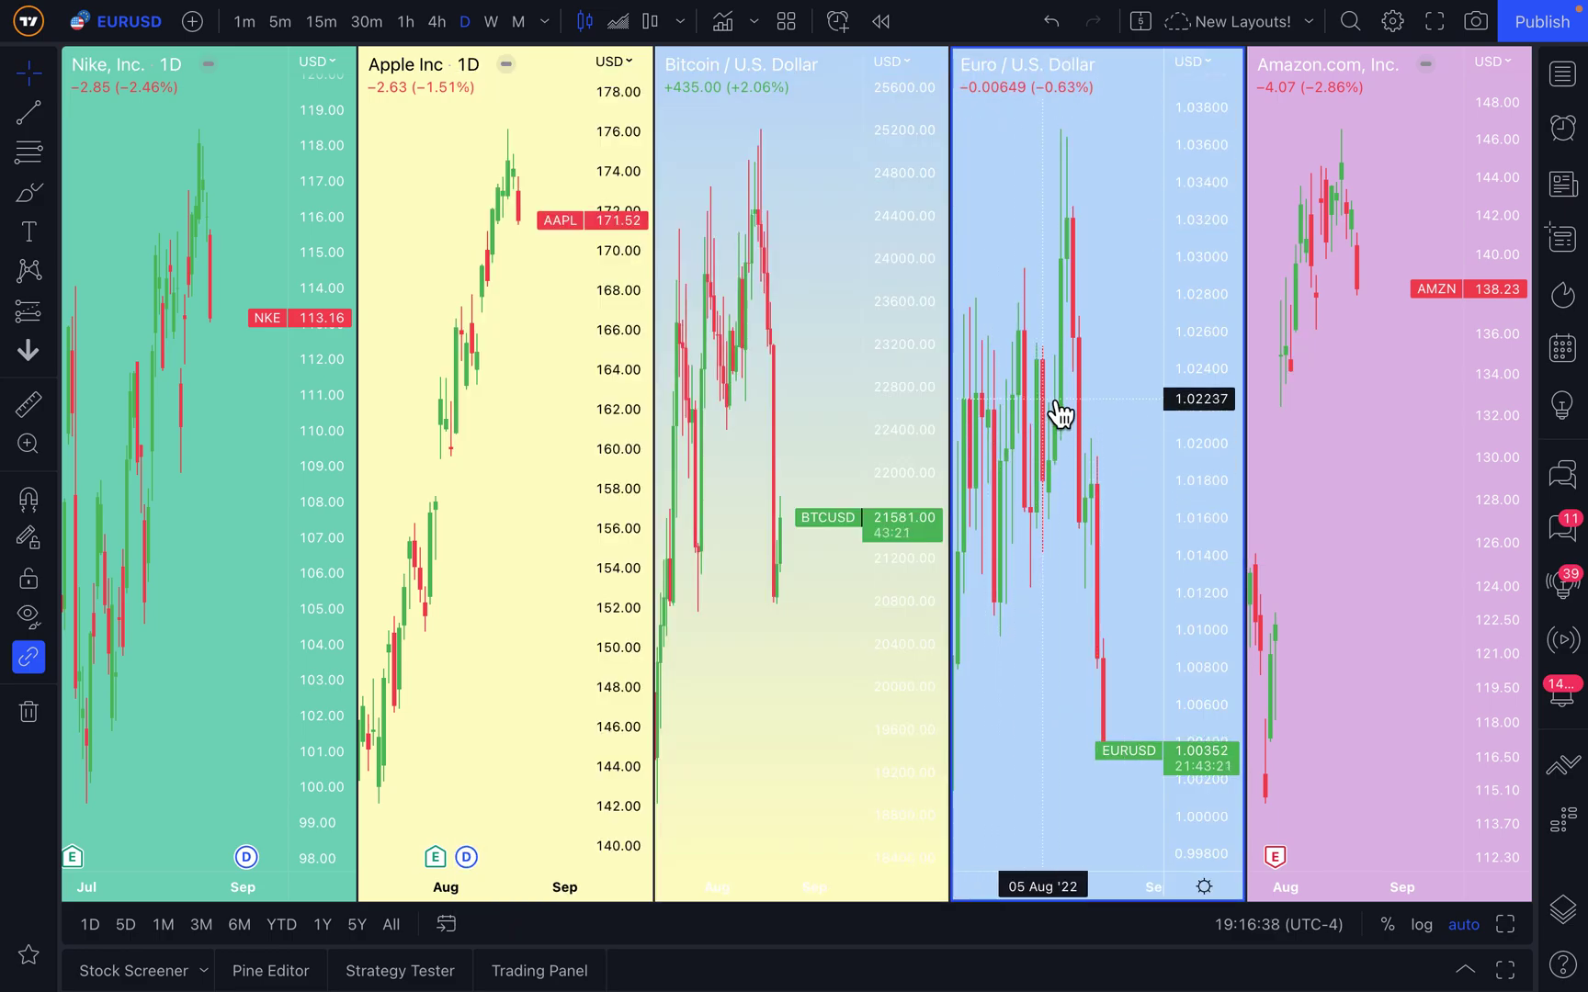
- Step all five charts through 5m and 1h to weekly (1W) candles, then show the layout sync options
{"action": "left_click", "coordinate": [281, 35]}
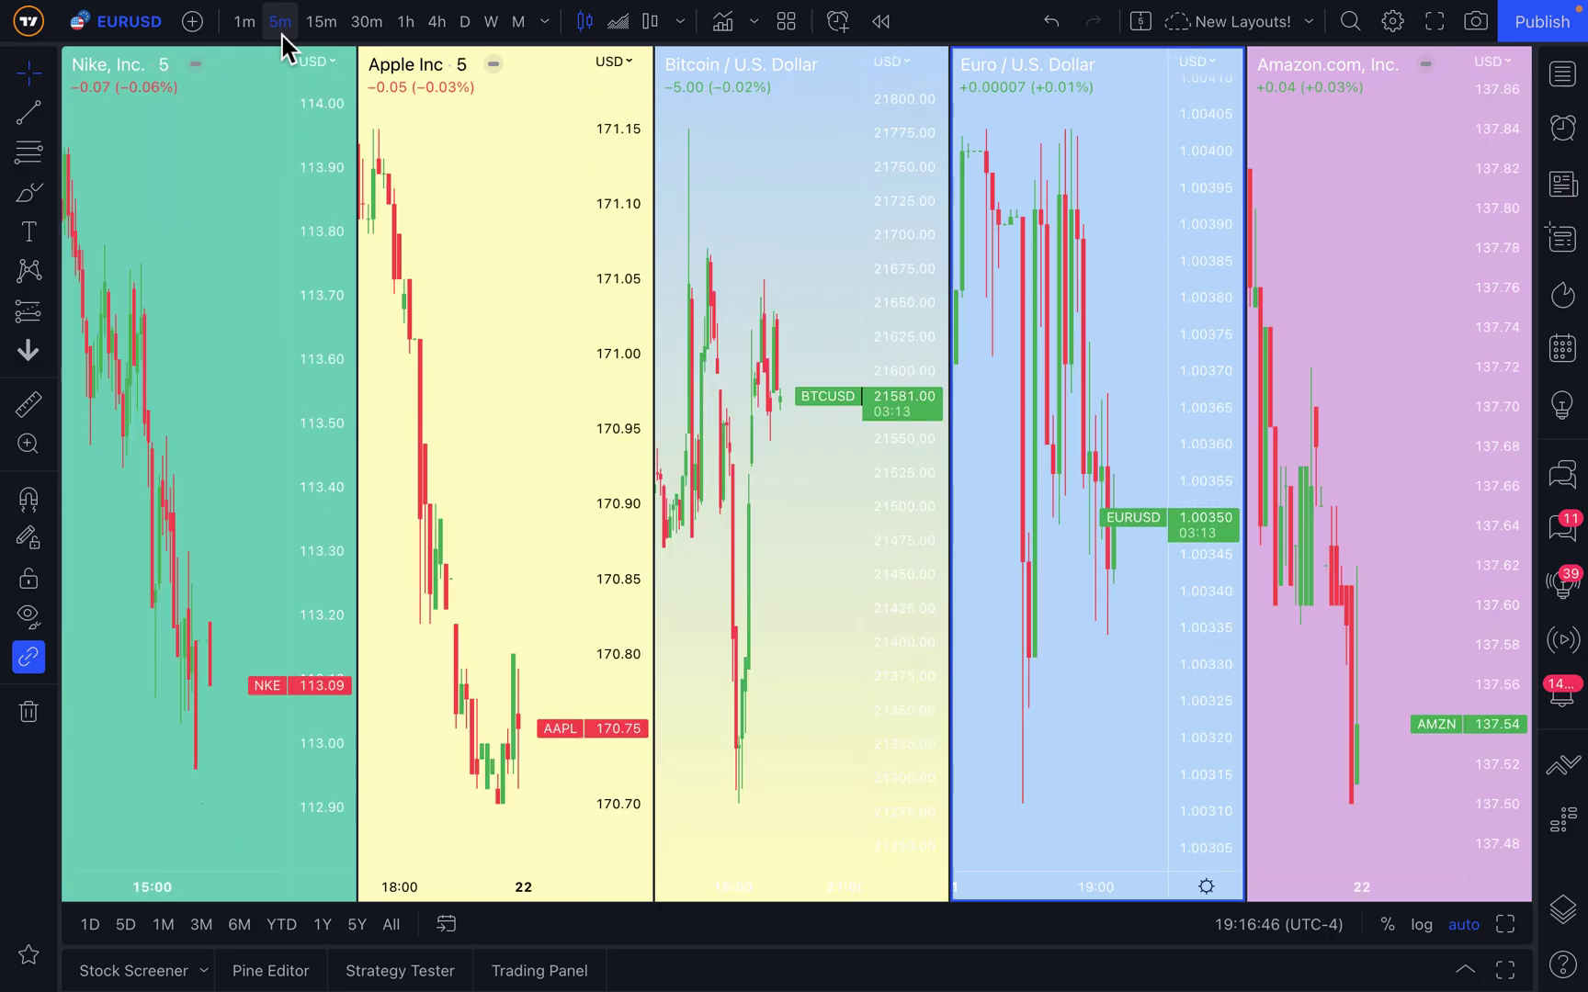
{"action": "left_click", "coordinate": [410, 30]}
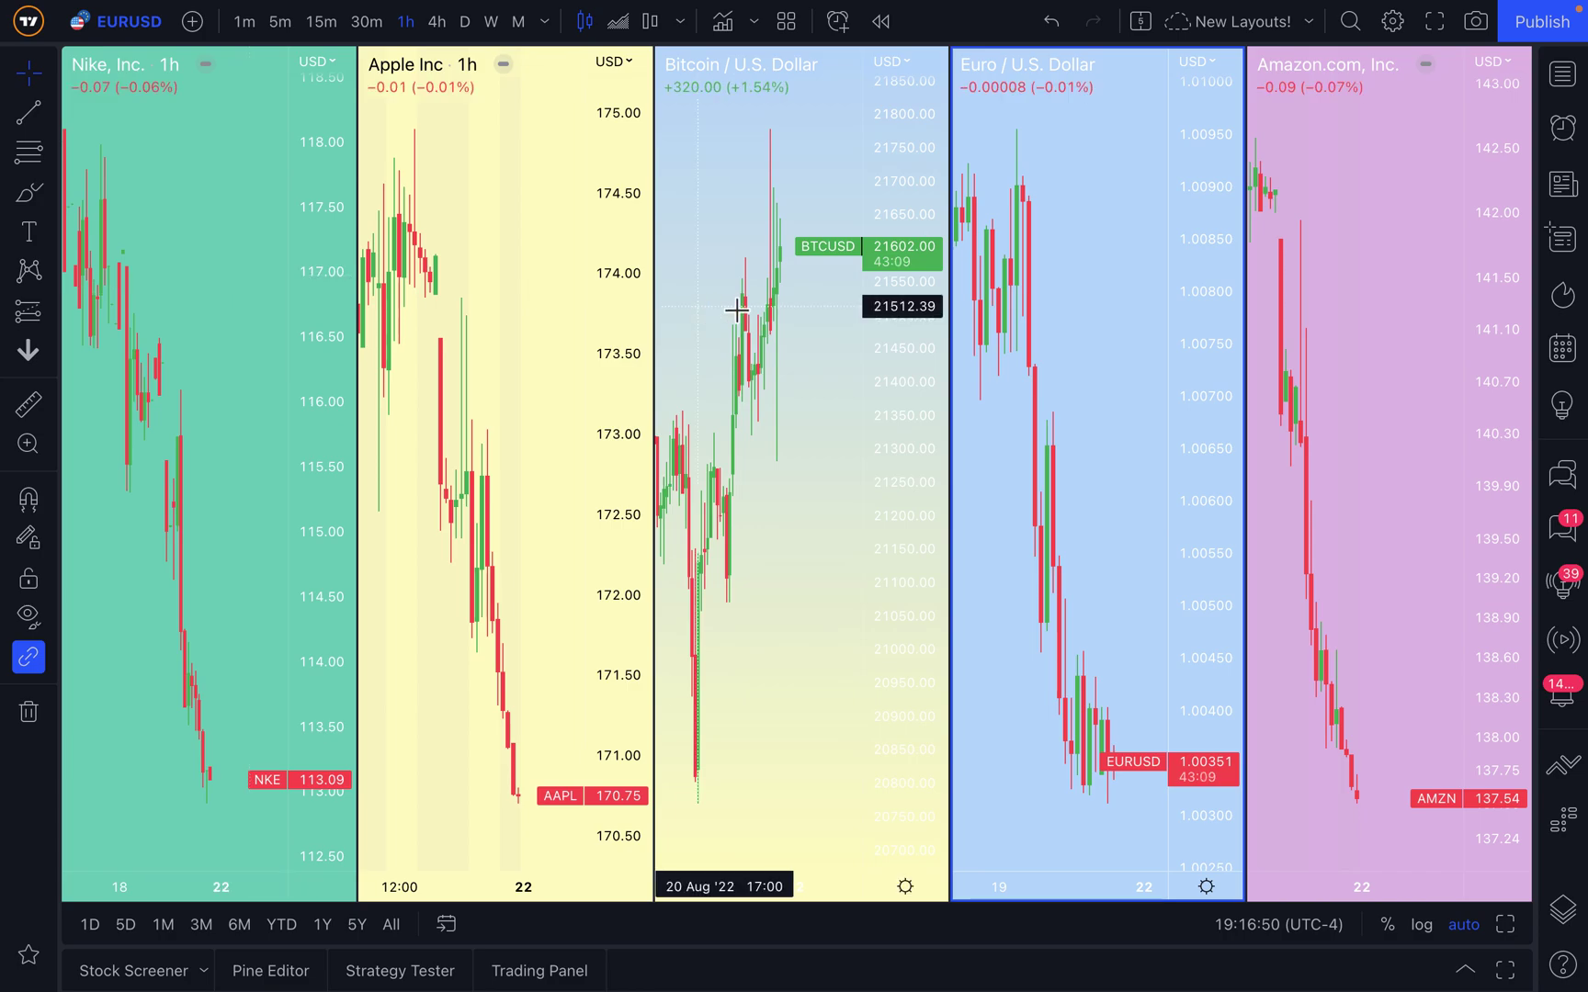
{"action": "left_click", "coordinate": [493, 23]}
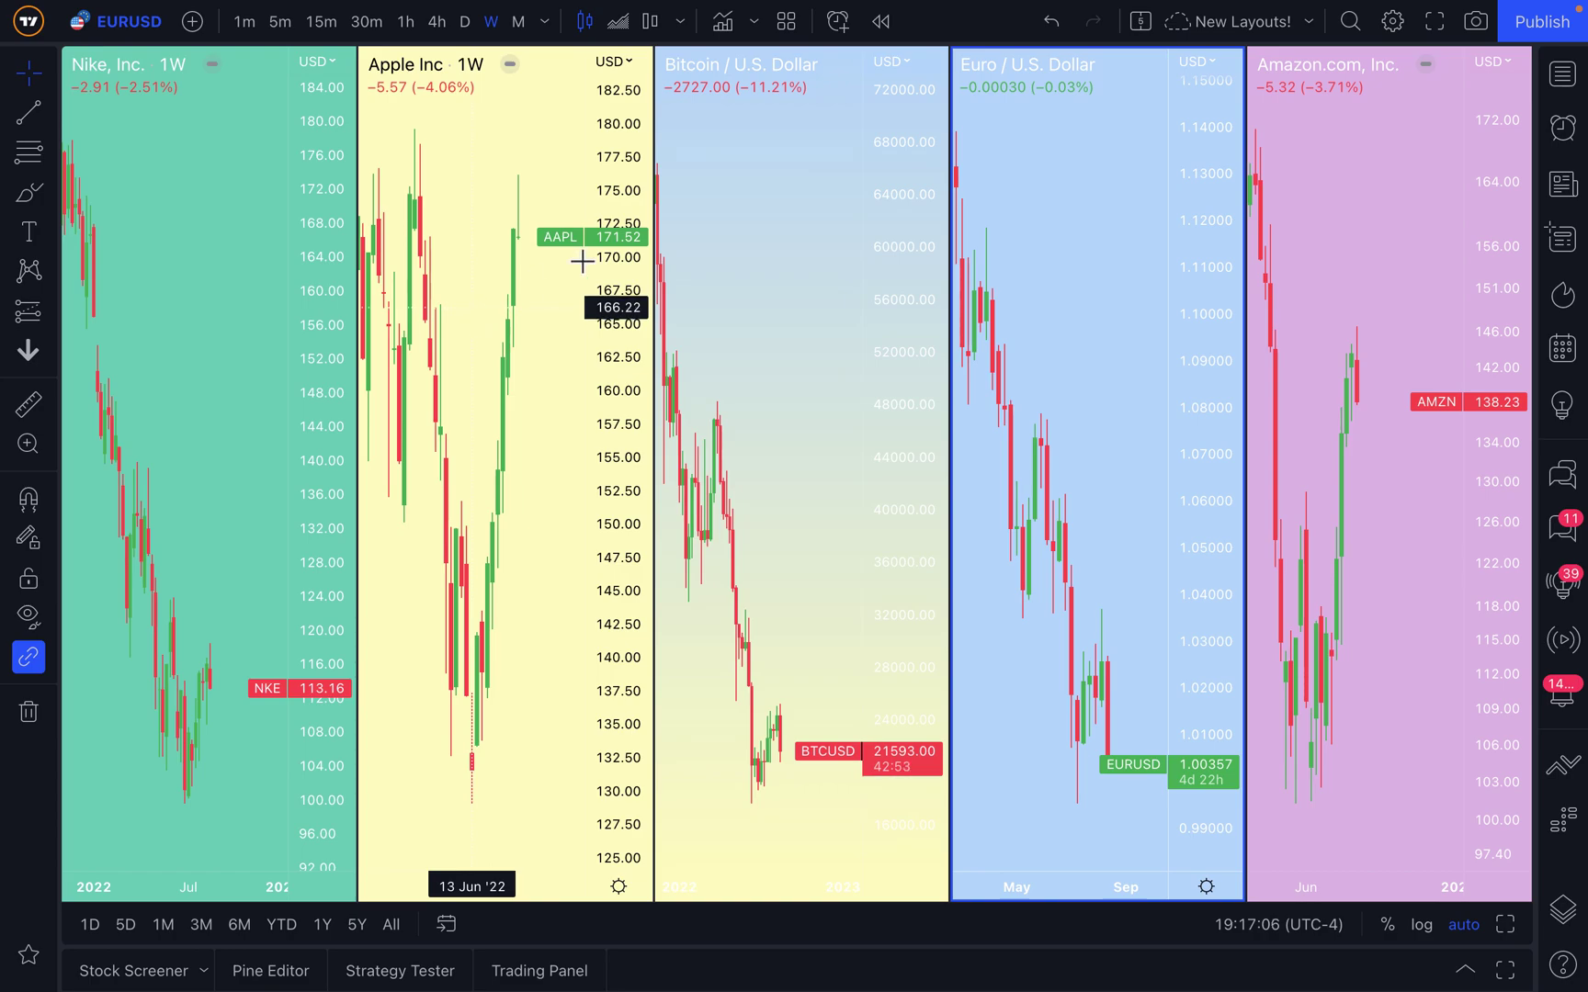
{"action": "left_click", "coordinate": [1140, 20]}
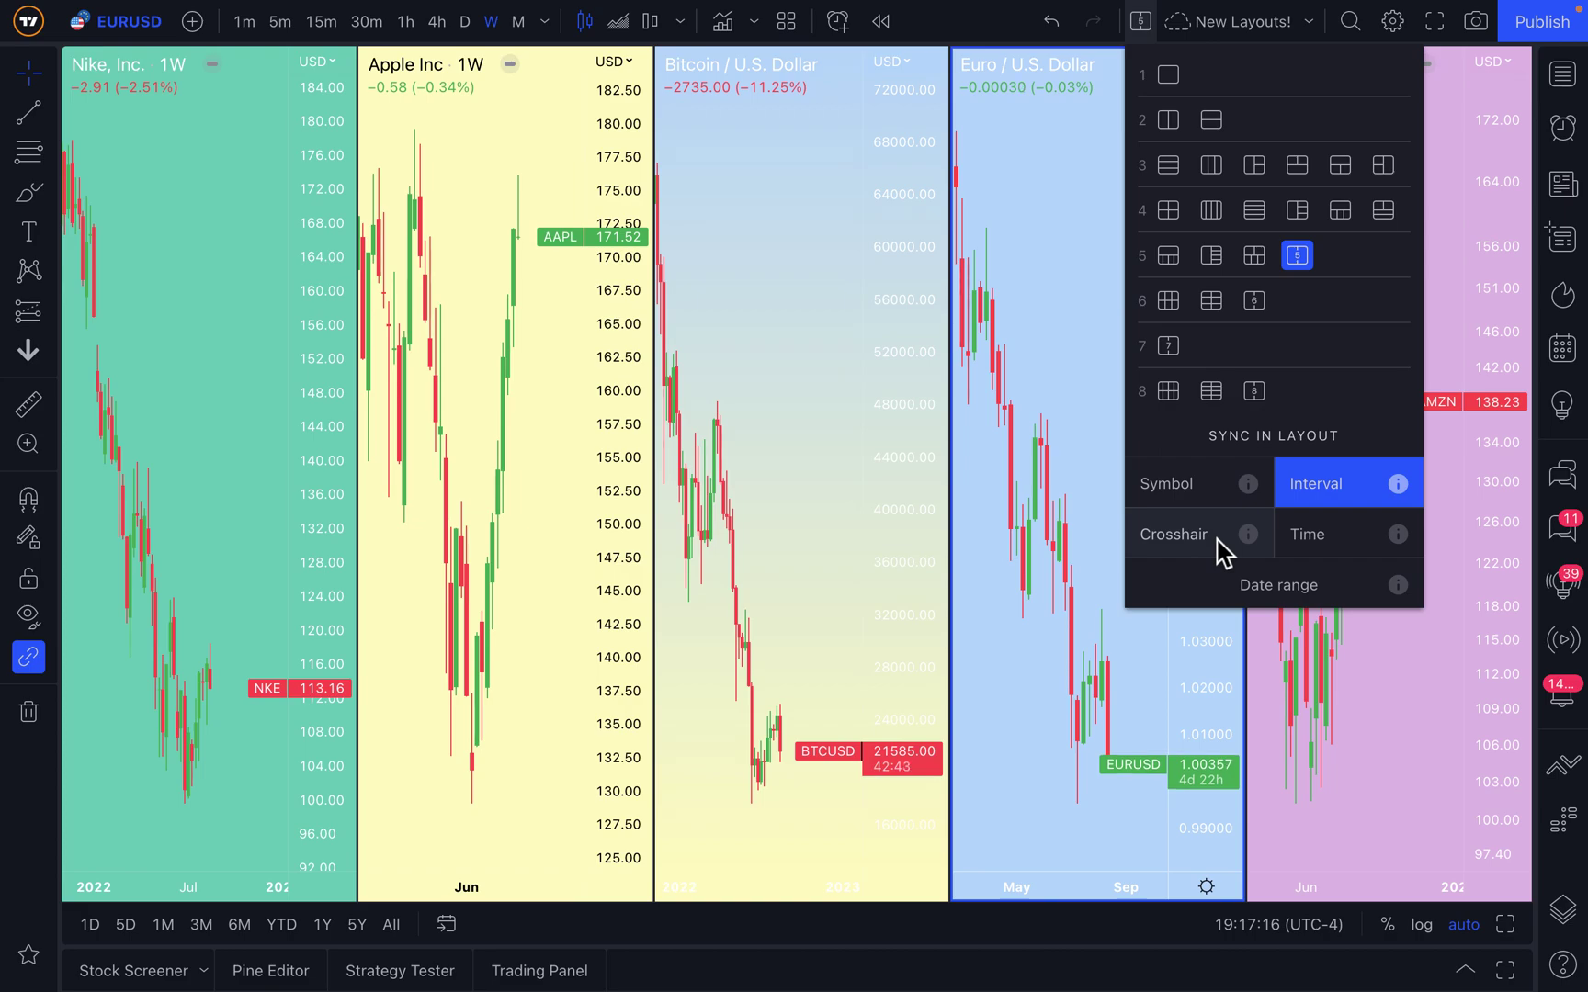
- Turn Crosshair sync on and Interval sync off in Sync in Layout, then reopen the options
{"action": "left_click", "coordinate": [1174, 547]}
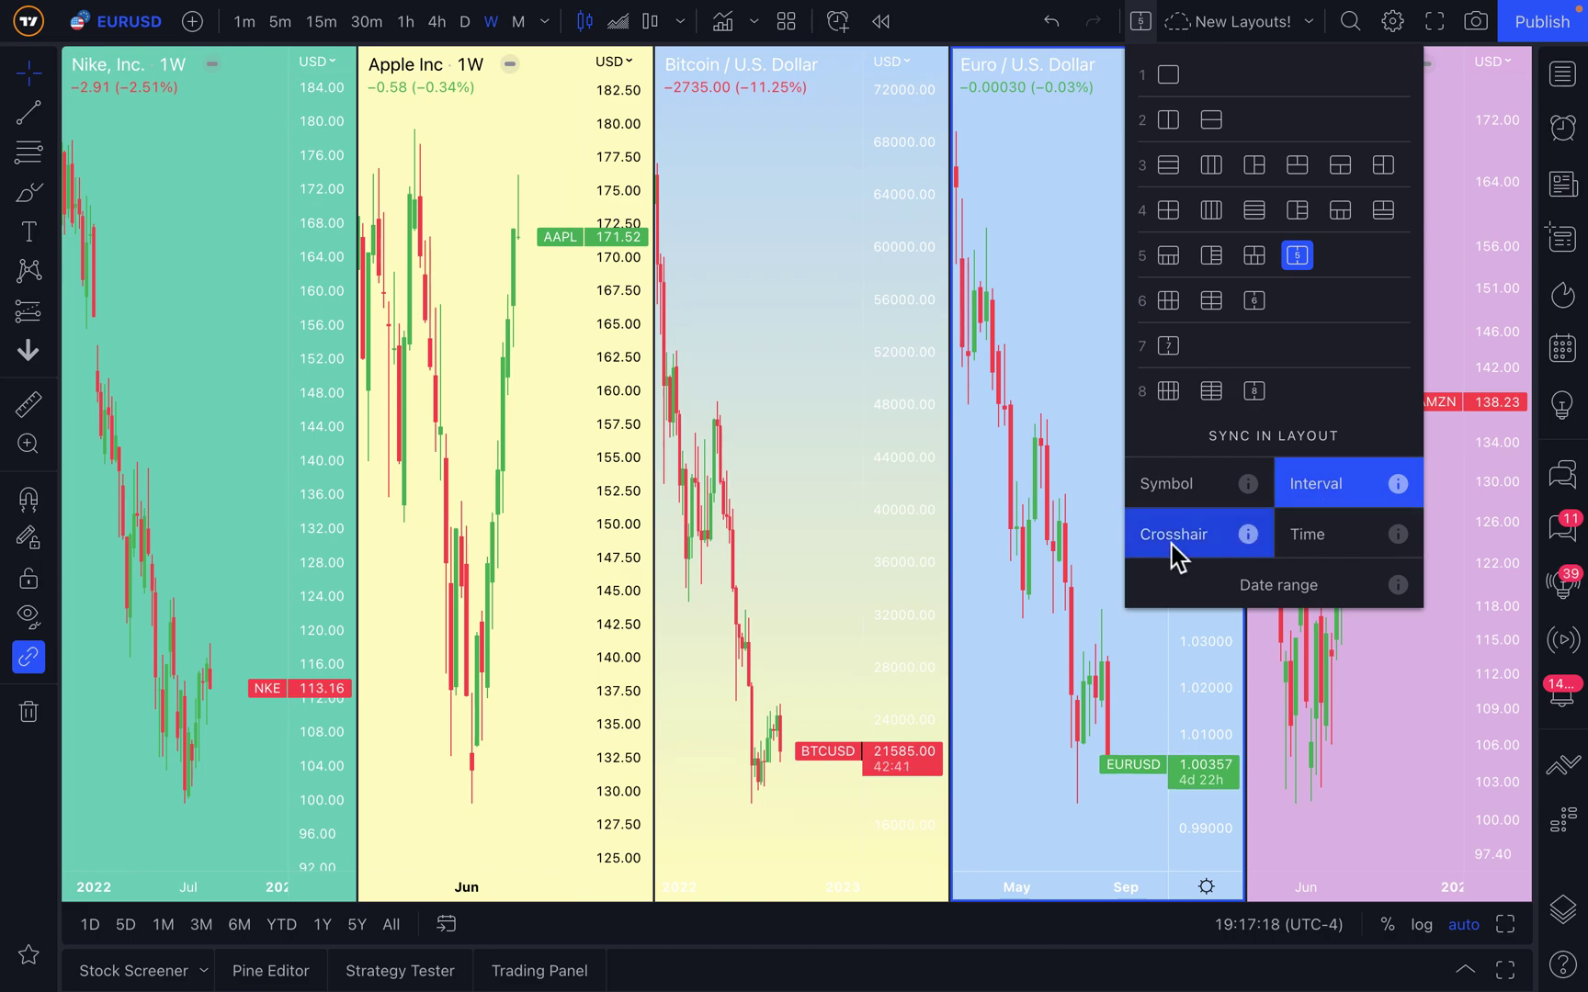
{"action": "left_click", "coordinate": [1305, 505]}
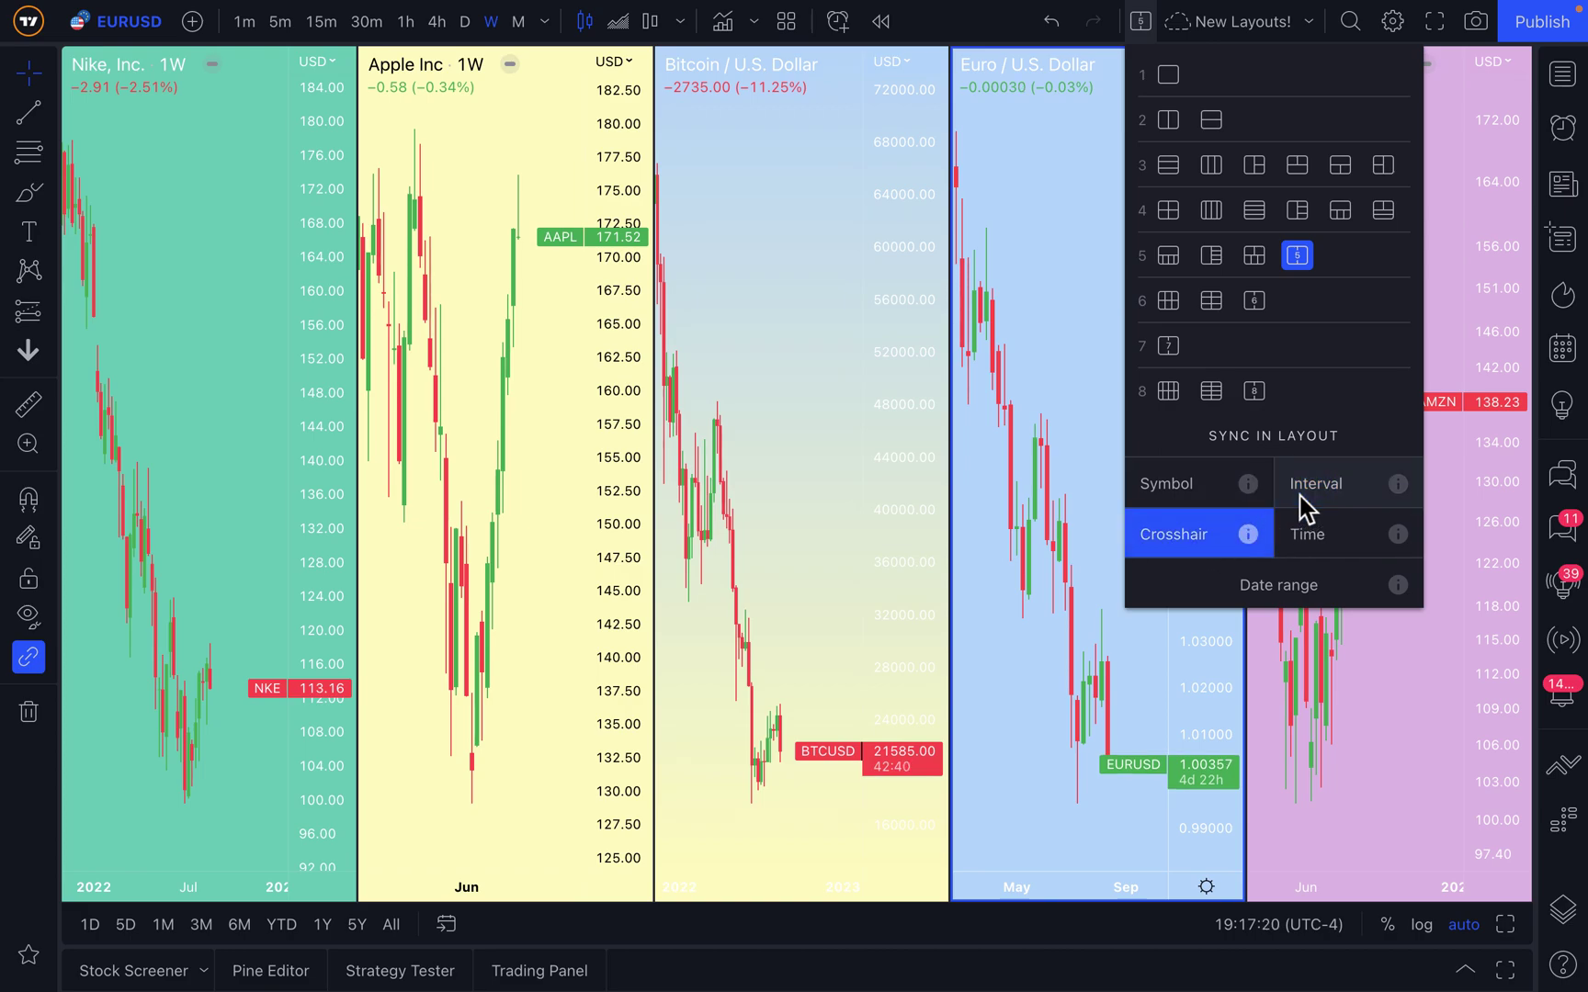
{"action": "left_click", "coordinate": [1014, 439]}
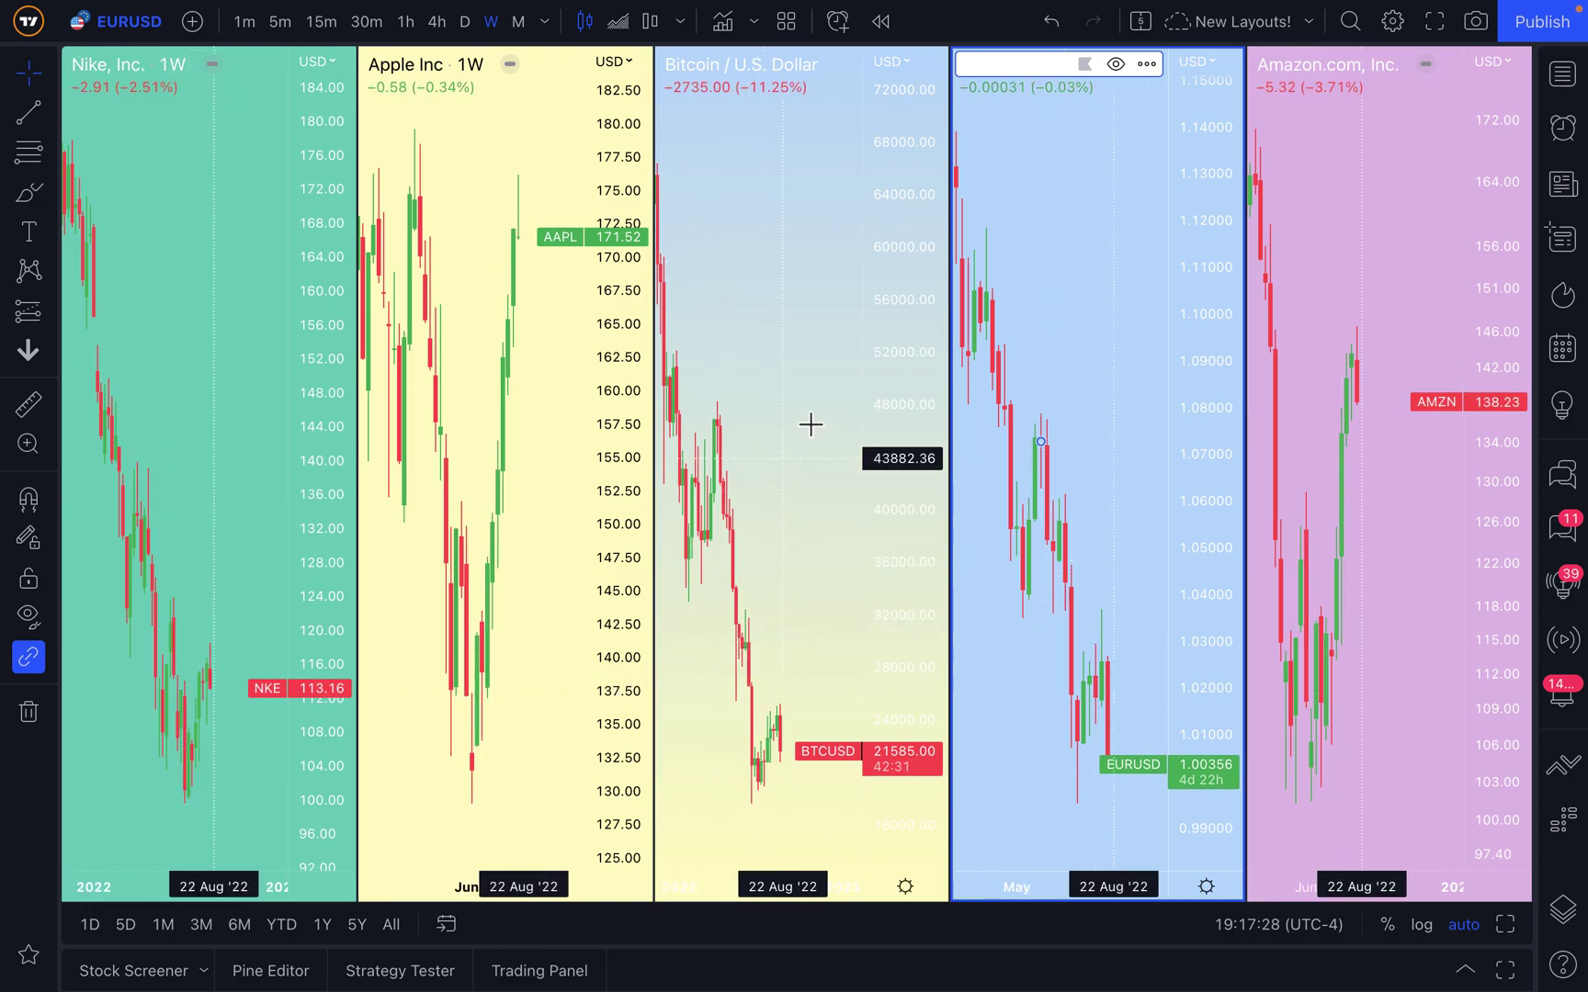
{"action": "left_click", "coordinate": [1140, 21]}
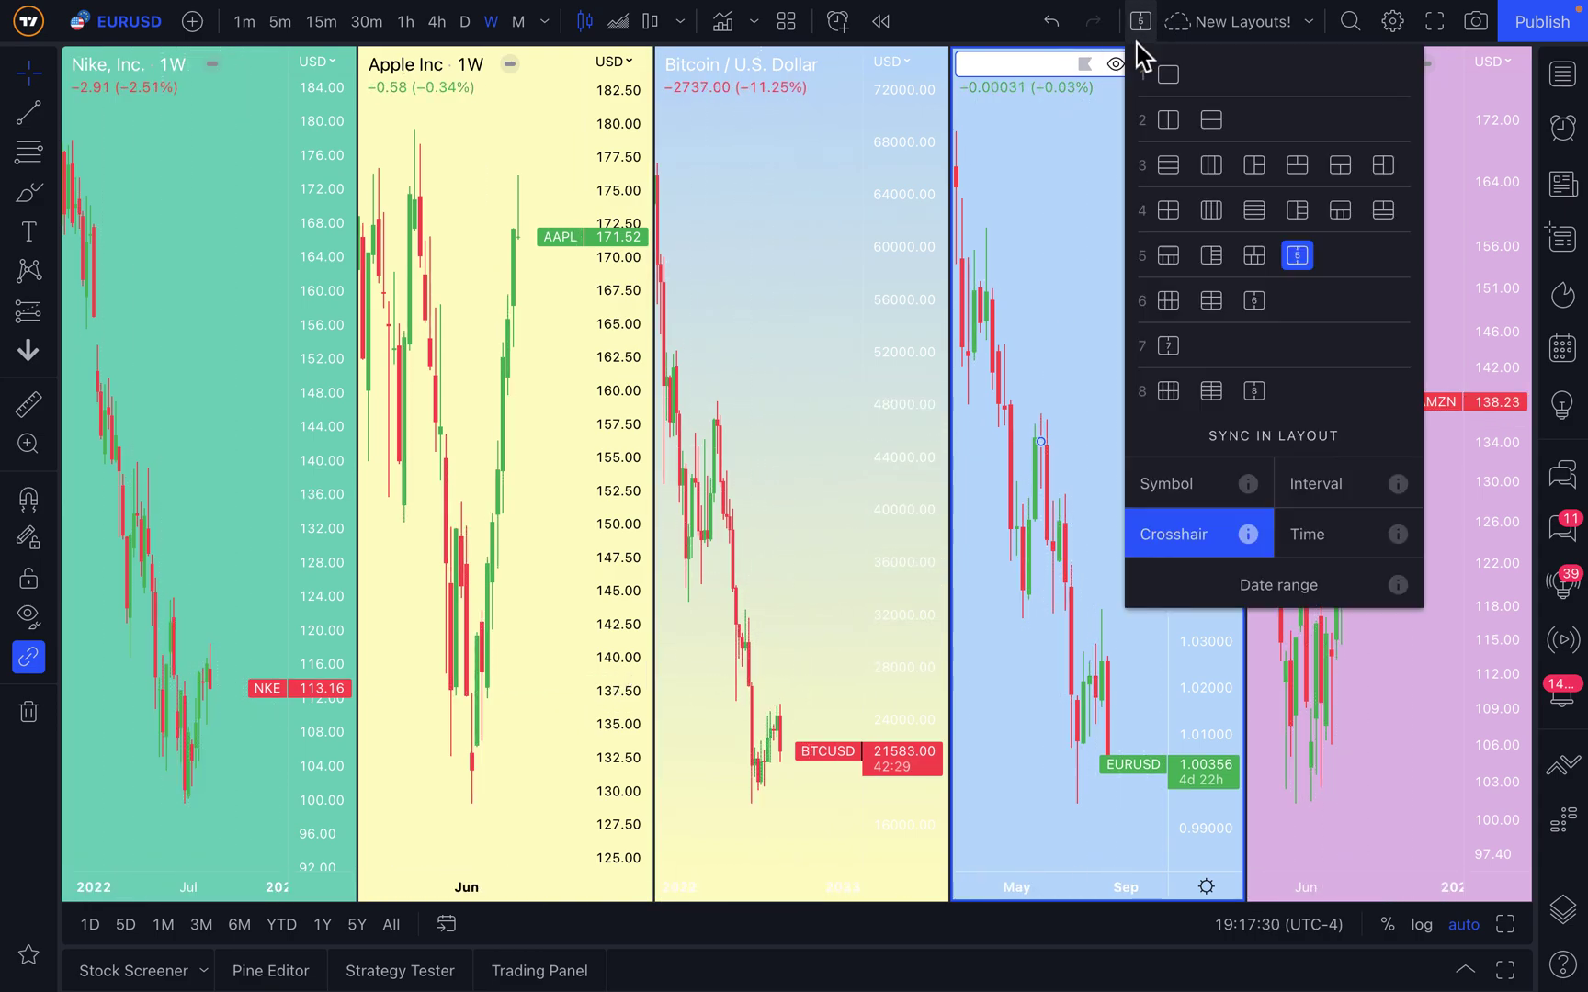